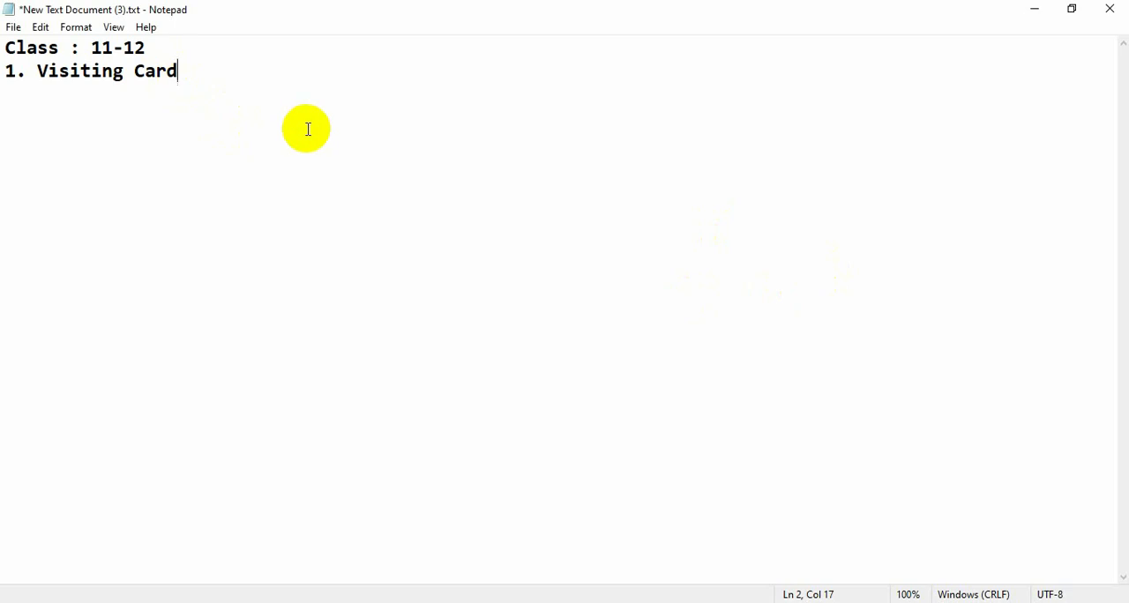
# Add the line "Size = 3.50 / 2 inc" below the Visiting Card heading, leaving blank lines between them
pyautogui.press('Return')
pyautogui.press('Return')
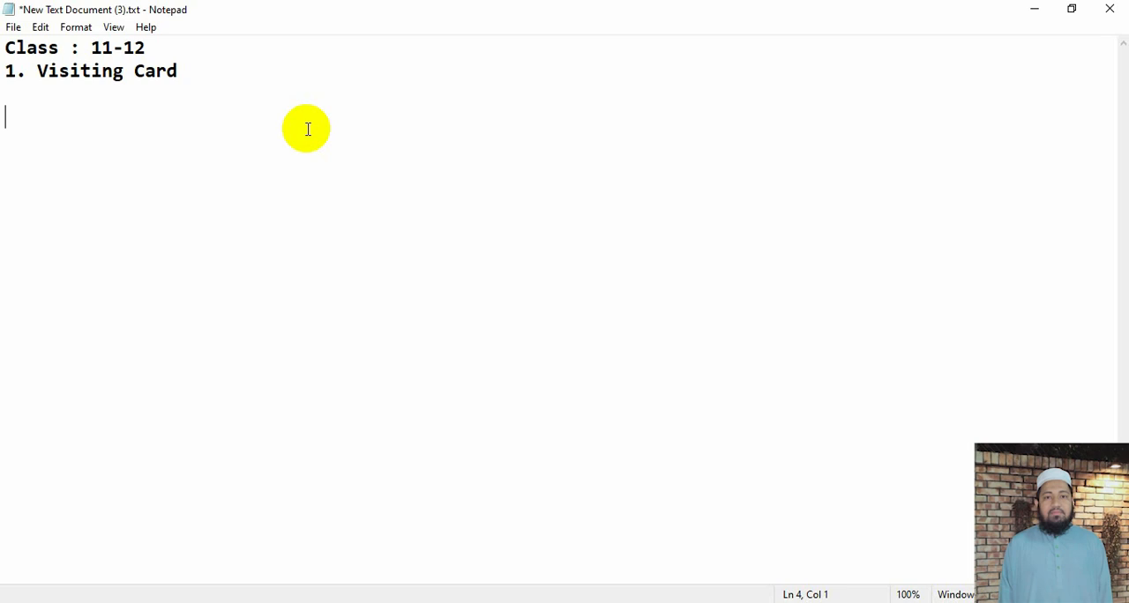
pyautogui.press('Return')
pyautogui.press('Return')
pyautogui.write('Size = ')
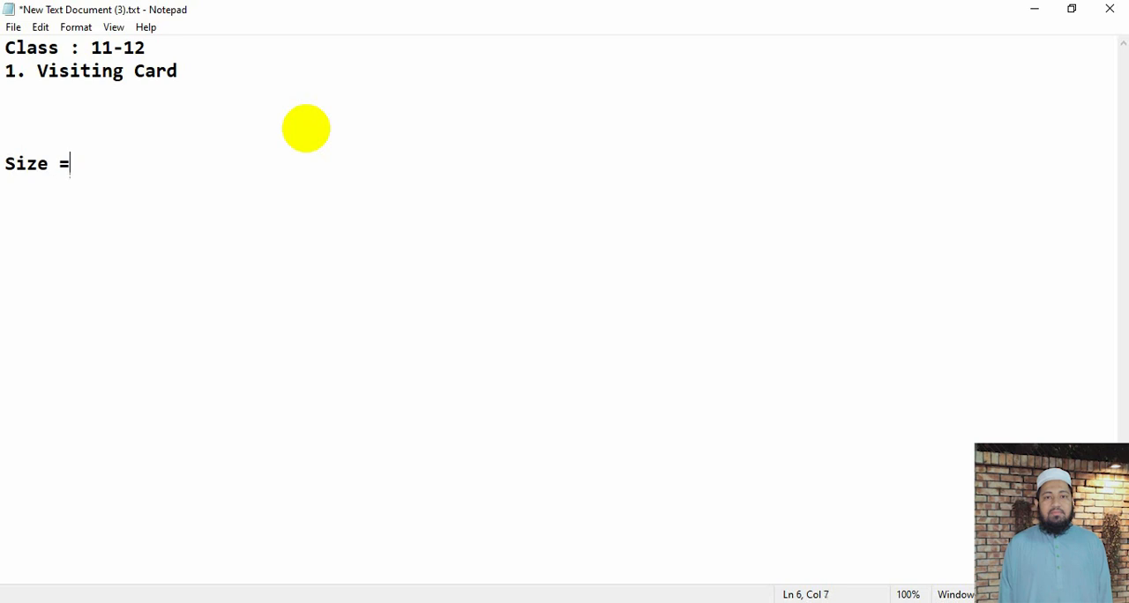
pyautogui.write('3.50 / 2 inc')
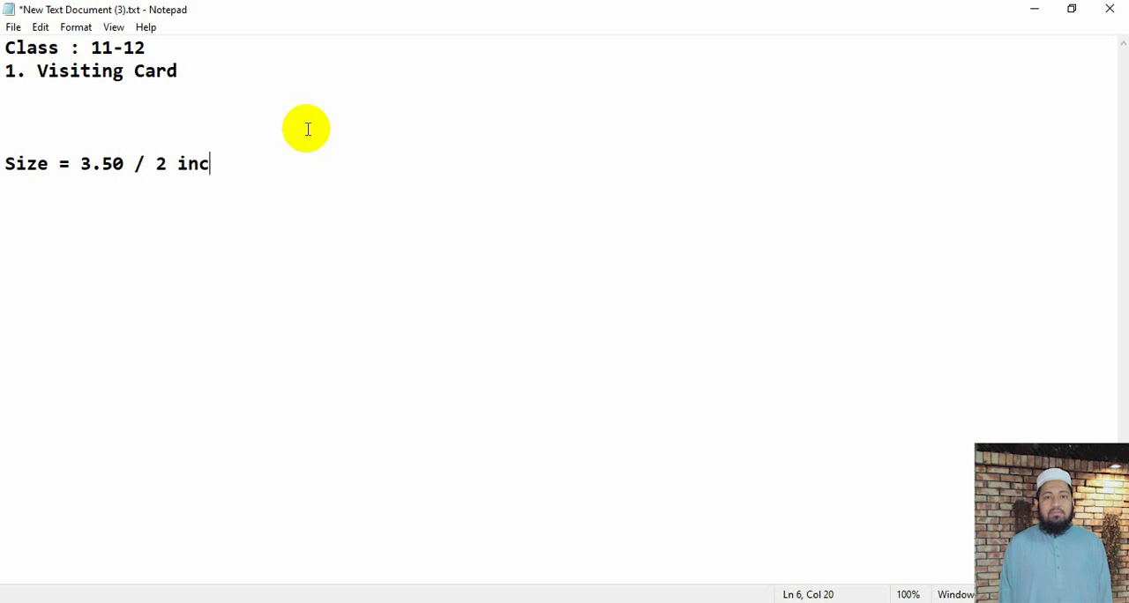
# Add a "name" line with the cardholder's full name below the size, separated by a blank line
pyautogui.press('Return')
pyautogui.press('Return')
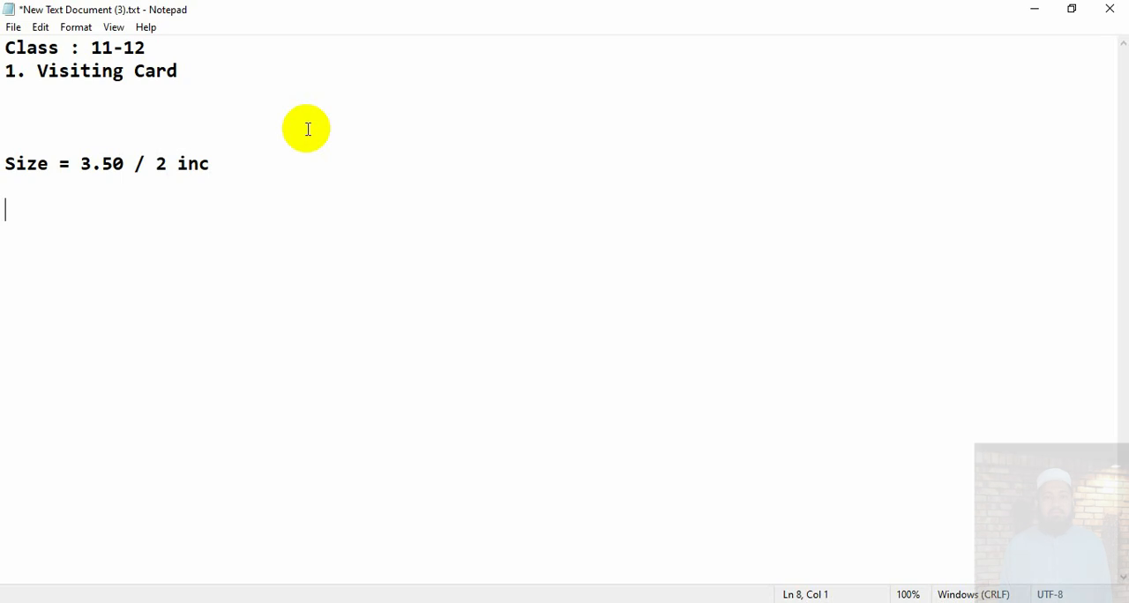
pyautogui.write('name')
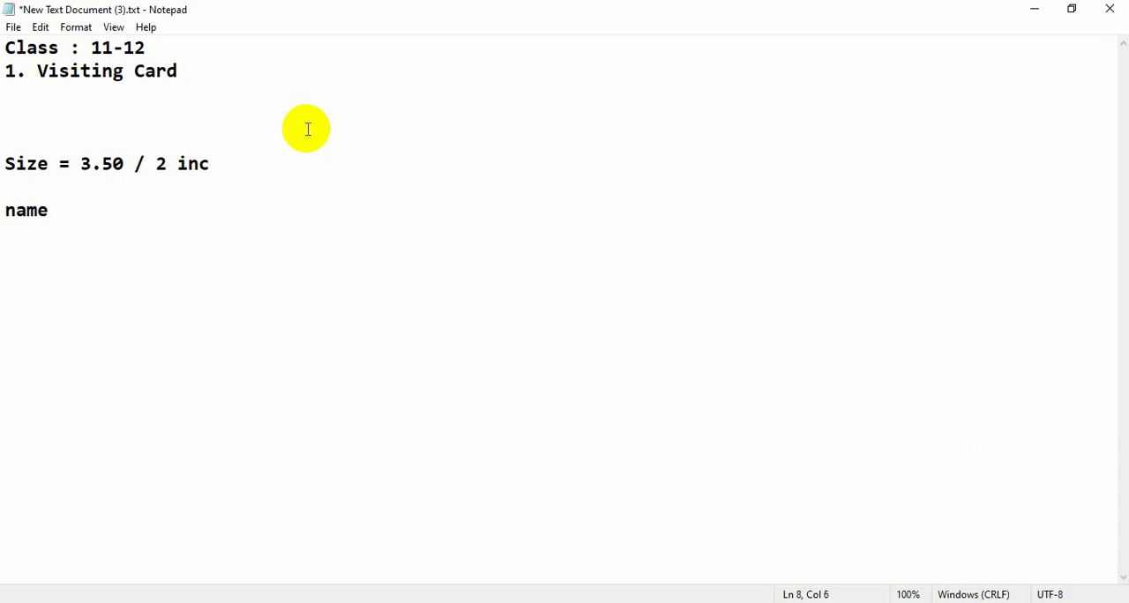
pyautogui.press('Return')
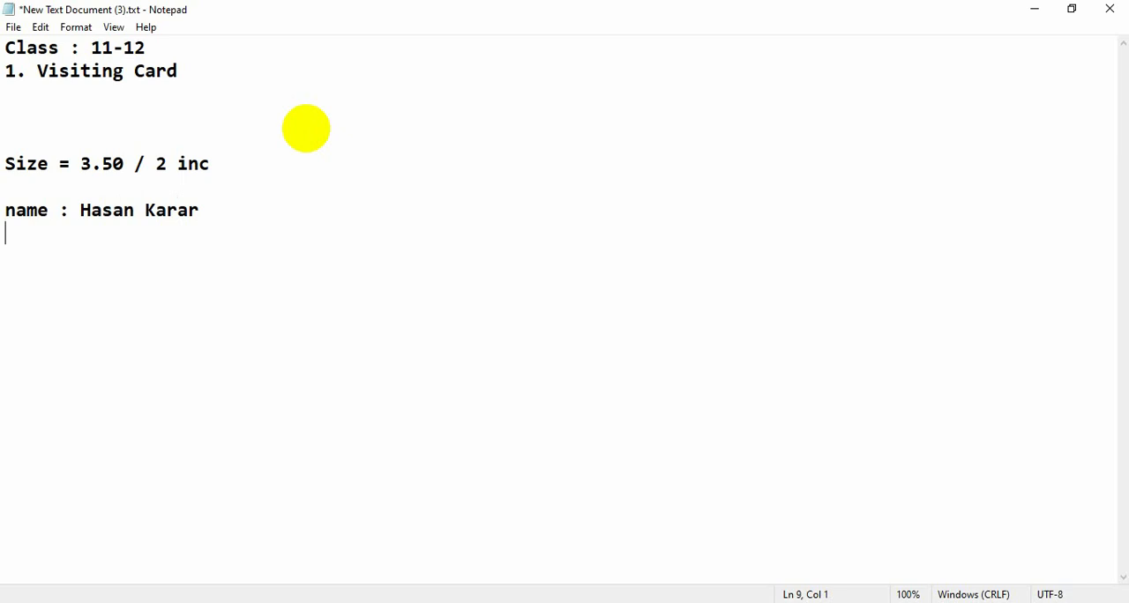
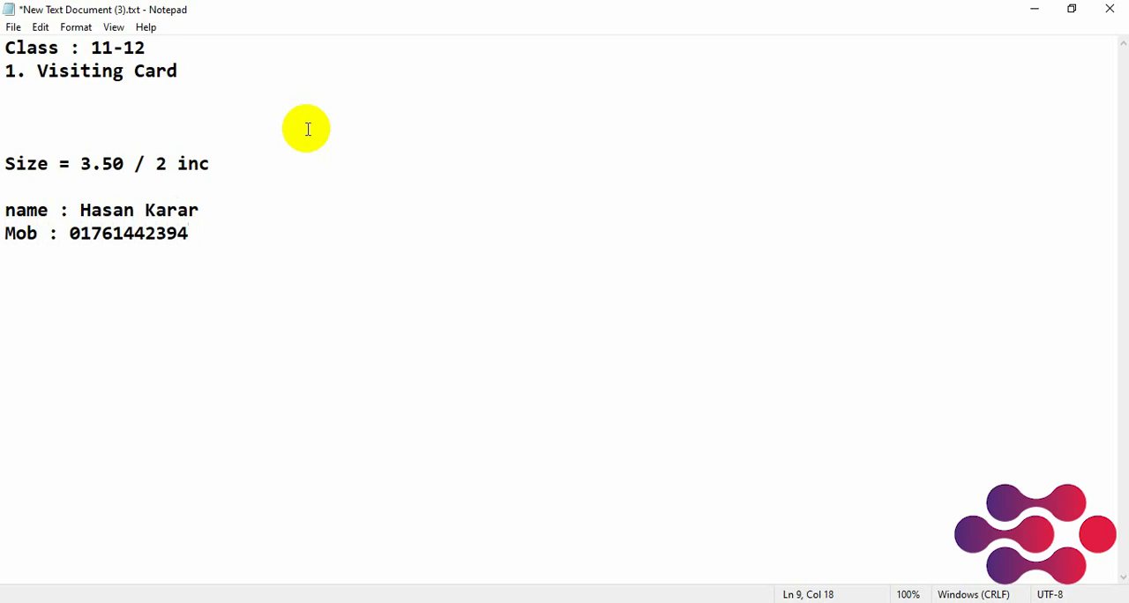
# Add a "Mob" line with the cardholder's mobile number and an "email :" label on the line below
pyautogui.write('4')
pyautogui.press('Return')
pyautogui.write('email :')
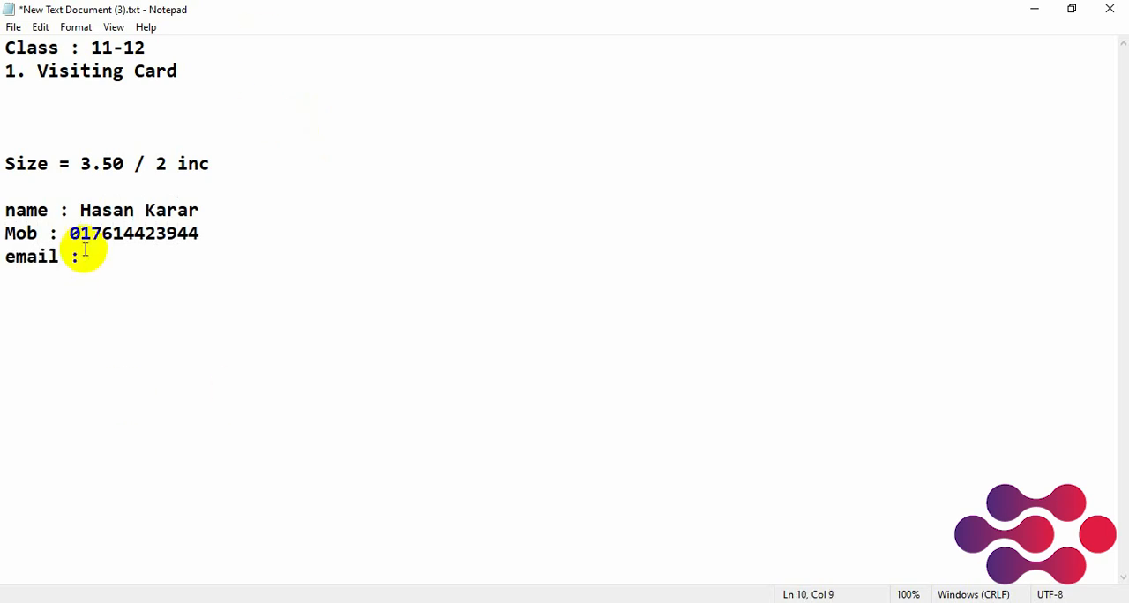
# Align the colons of the name, Mob and email lines by inserting tab spacing before them
pyautogui.click(56, 210)
pyautogui.press('Tab')
pyautogui.click(53, 235)
pyautogui.press('Tab')
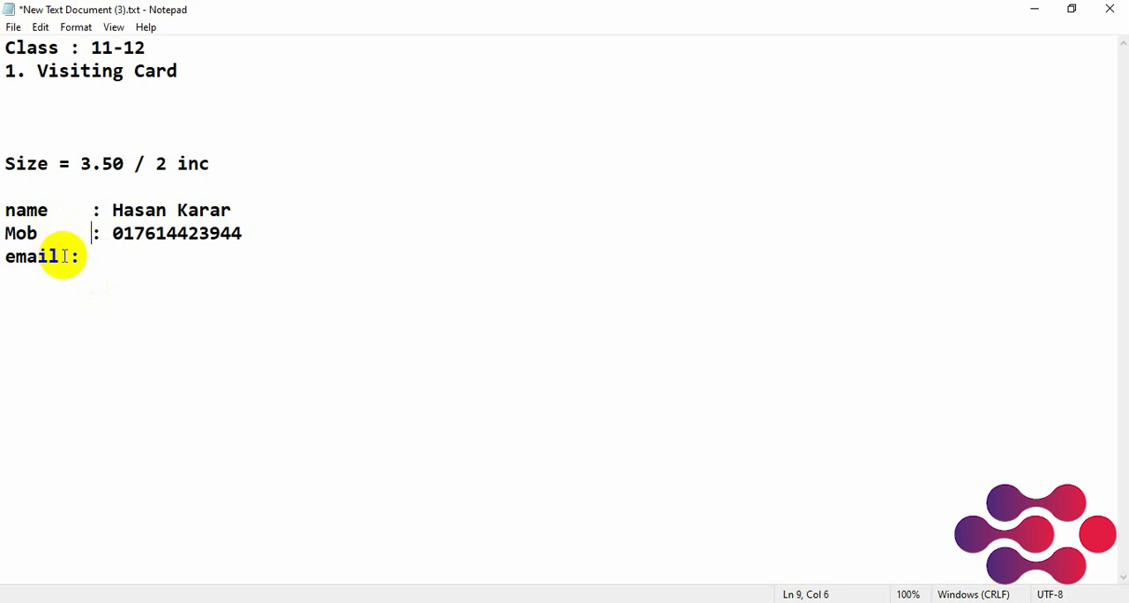
pyautogui.click(62, 256)
pyautogui.press('Tab')
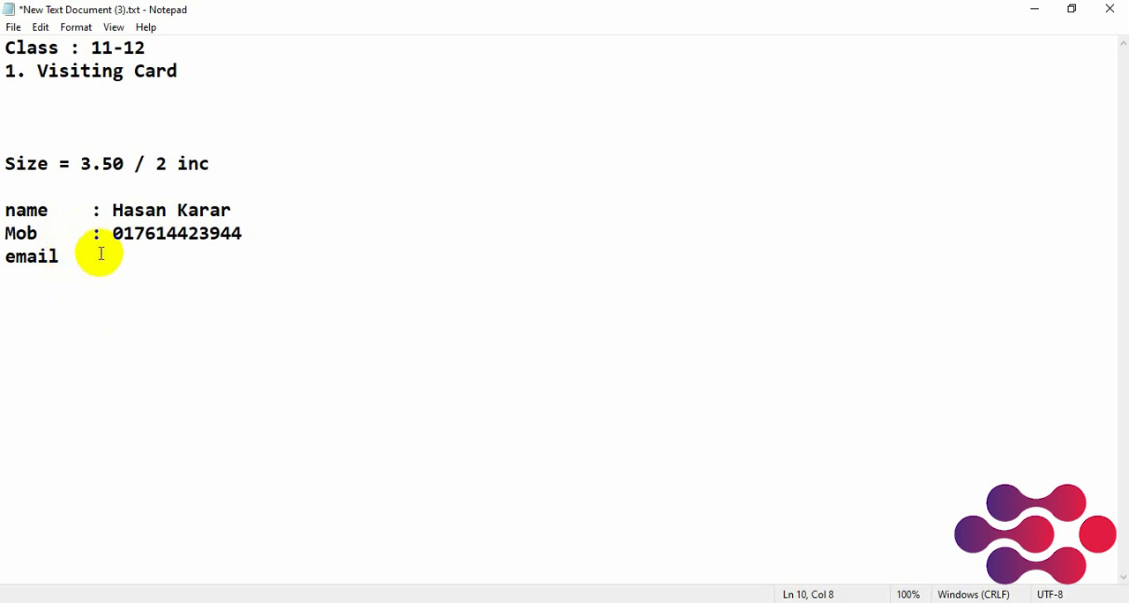
# Fill in the cardholder's e-mail address on the email line
pyautogui.press('BackSpace')
pyautogui.press('BackSpace')
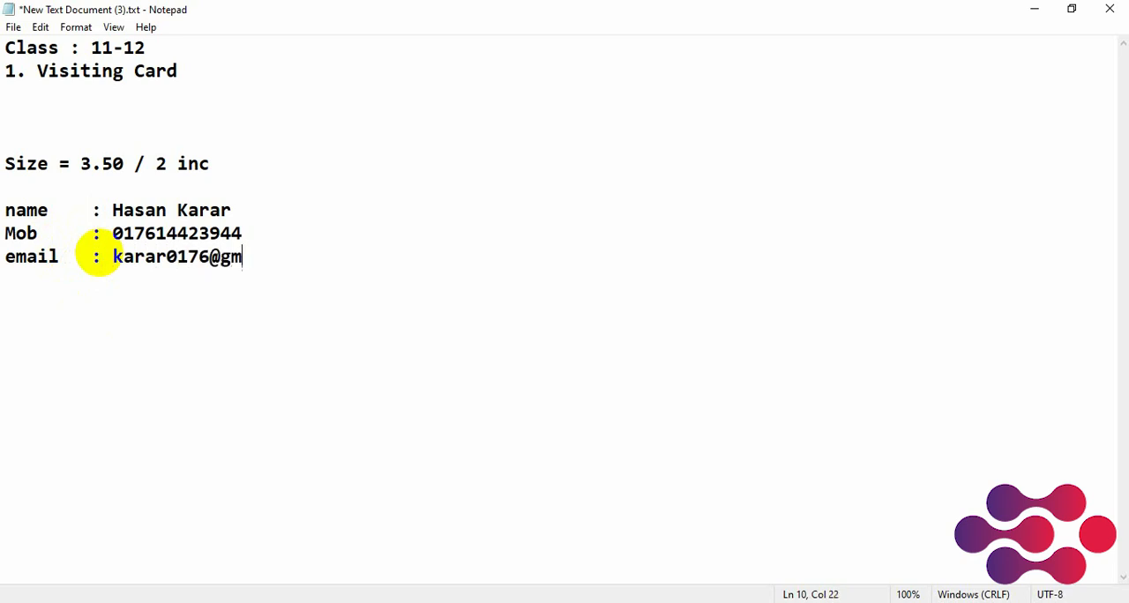
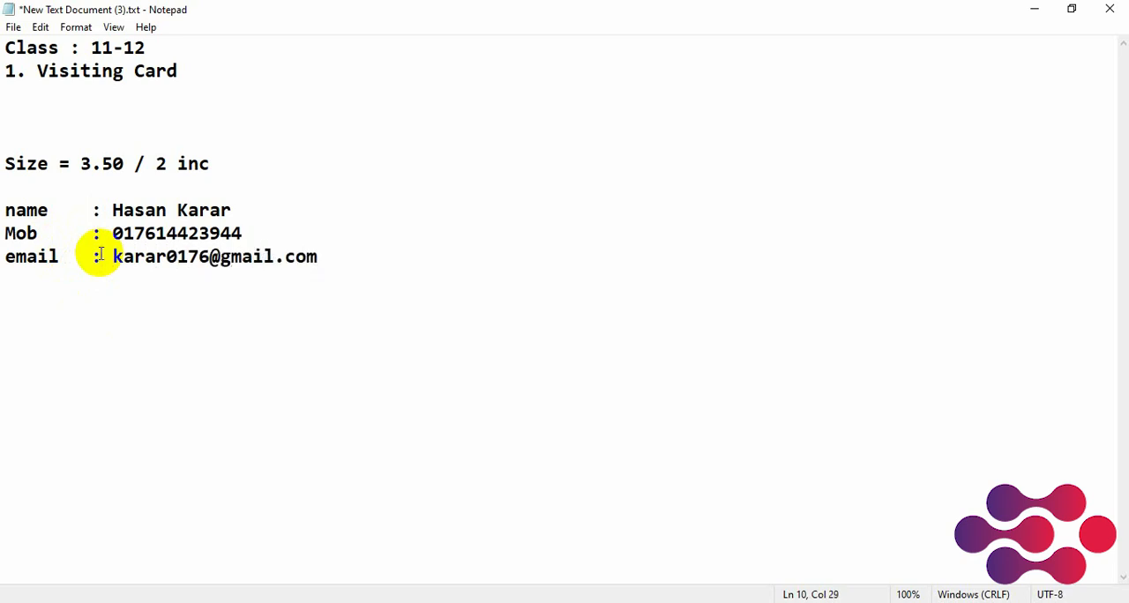
# Add the line "Company name : Hasan IT" below the email line, separated by a blank line
pyautogui.press('Return')
pyautogui.write('C')
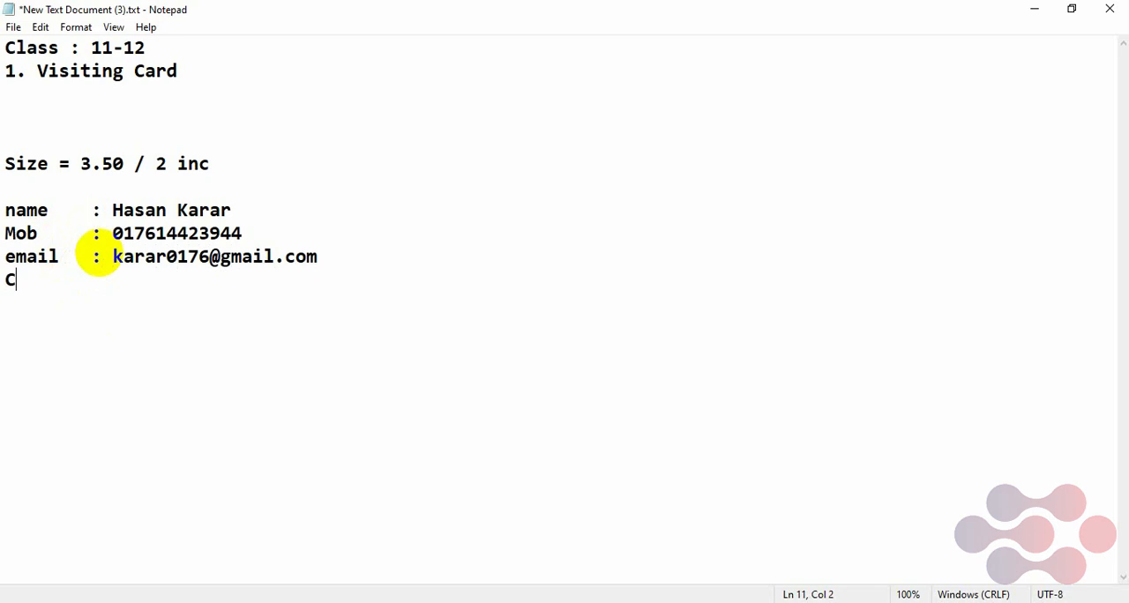
pyautogui.write('ompany name')
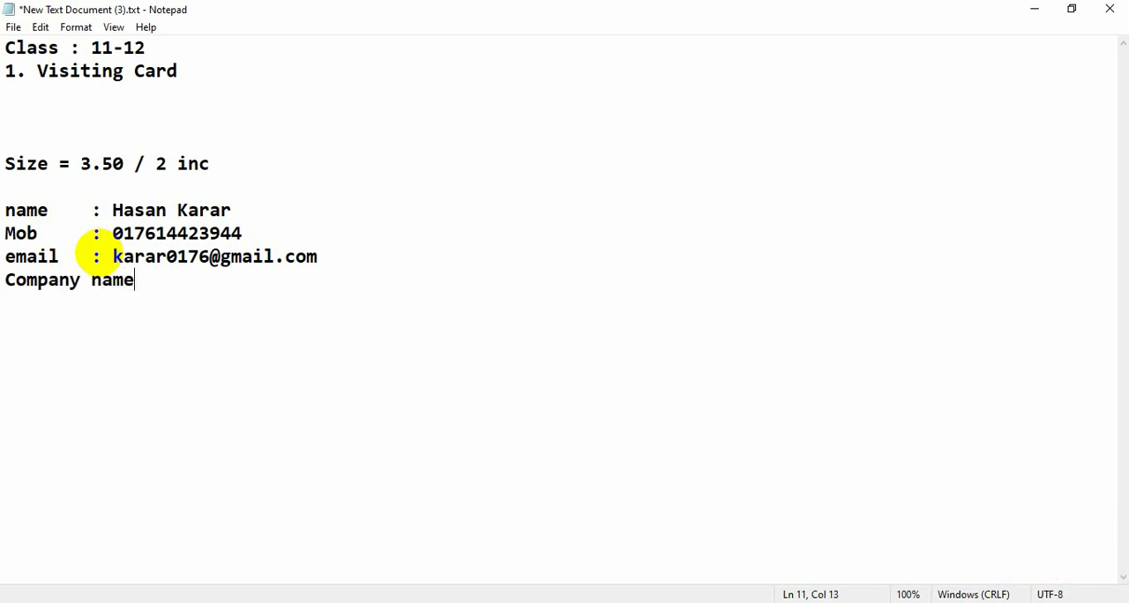
pyautogui.write('\t:')
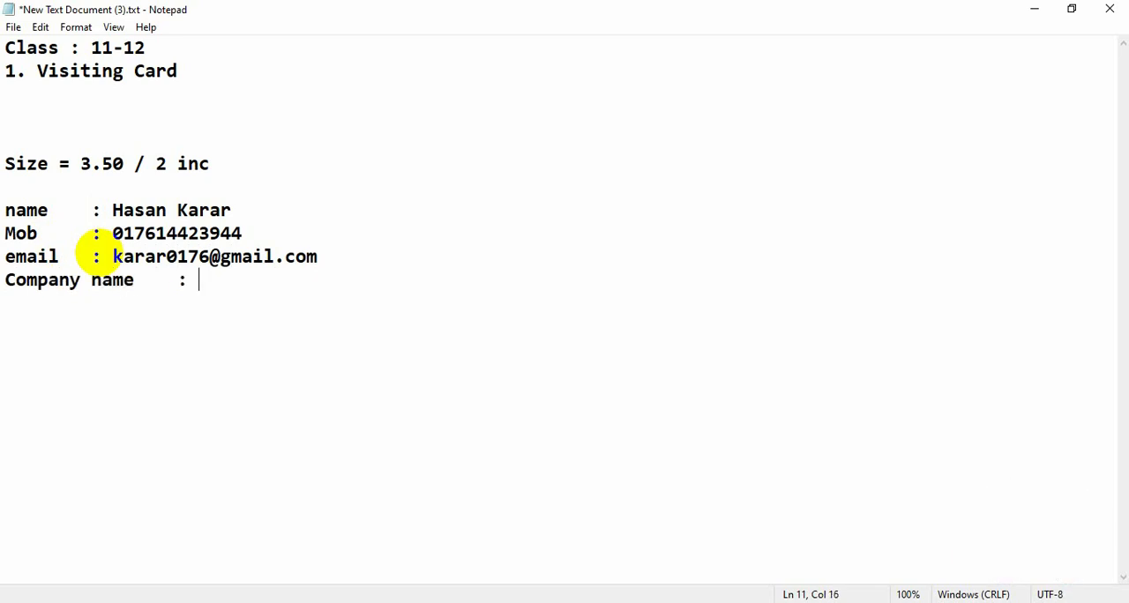
pyautogui.click(330, 255)
pyautogui.press('Return')
pyautogui.click(204, 303)
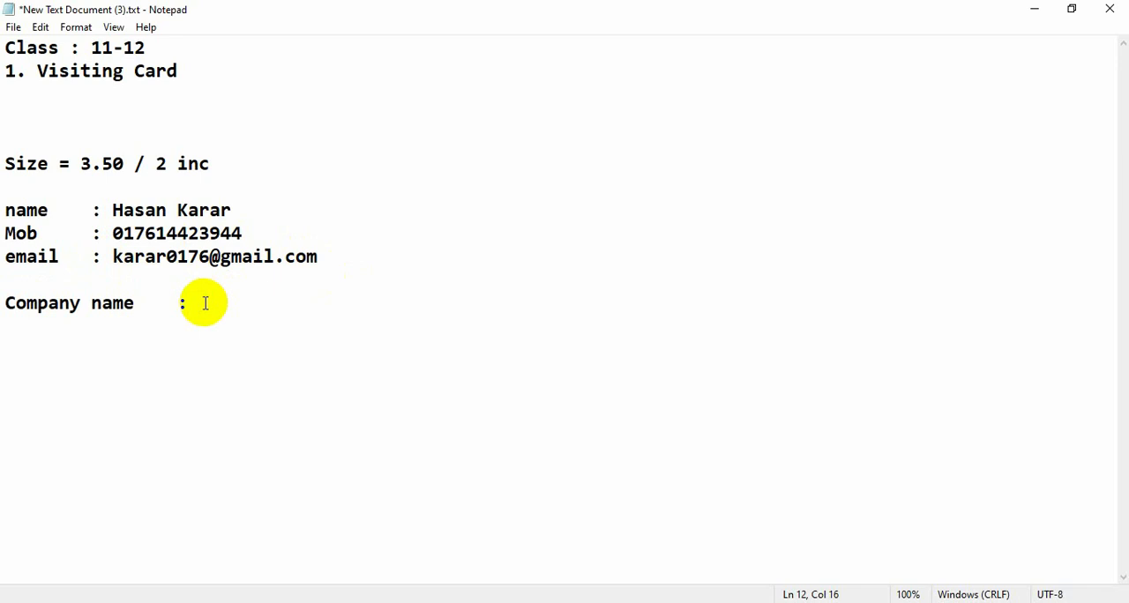
pyautogui.write('Hasan IT')
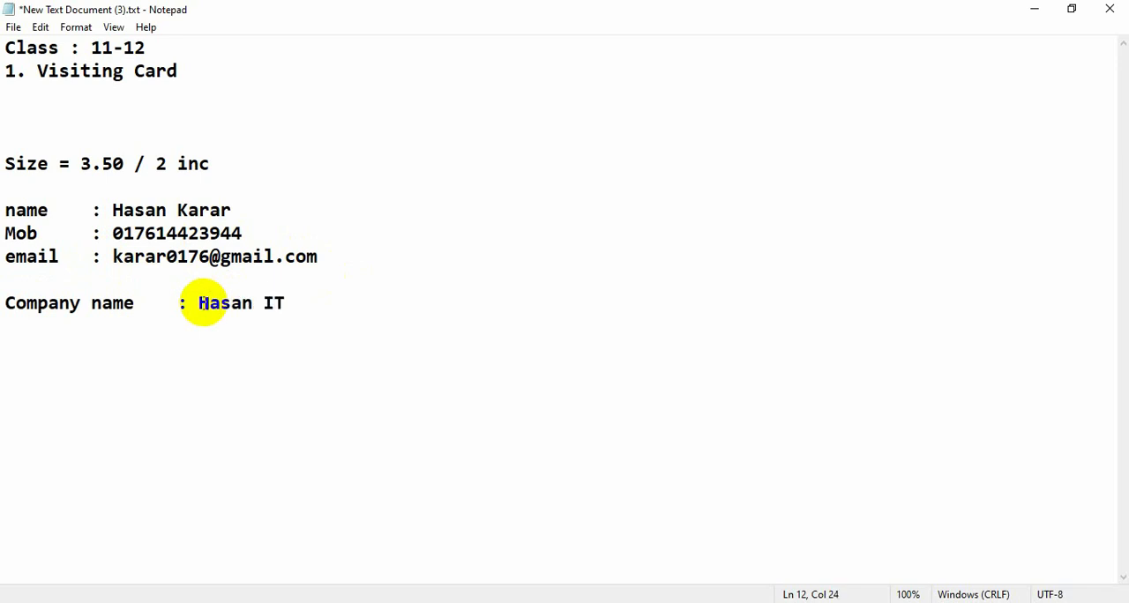
# Add an "Add" line below the company name, with its colon aligned, and enter the company's full postal address
pyautogui.press('Return')
pyautogui.write('Add')
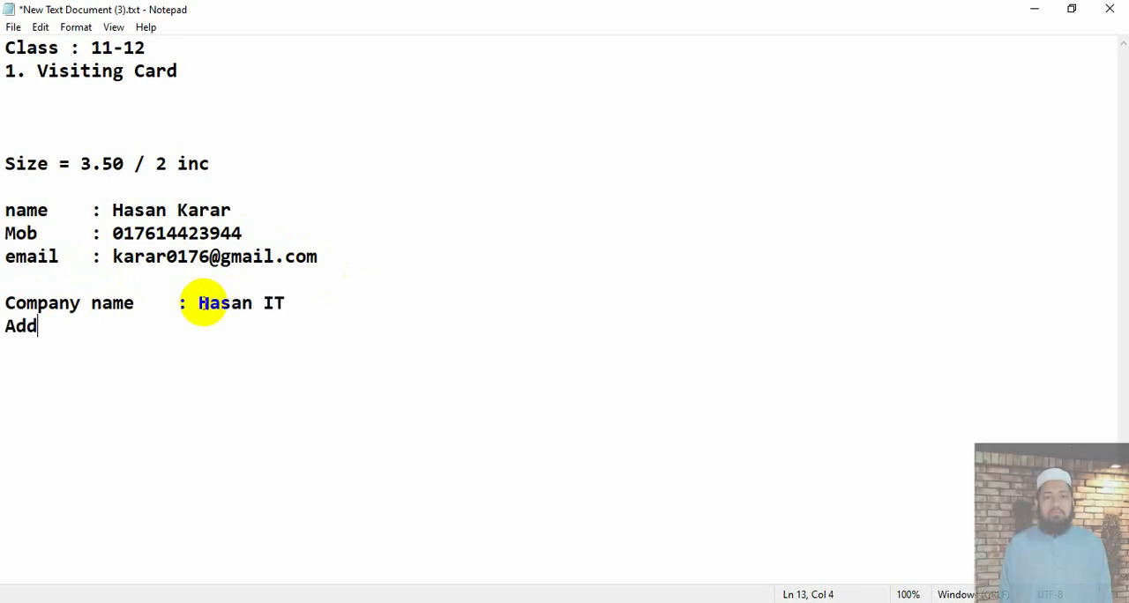
pyautogui.press('Tab')
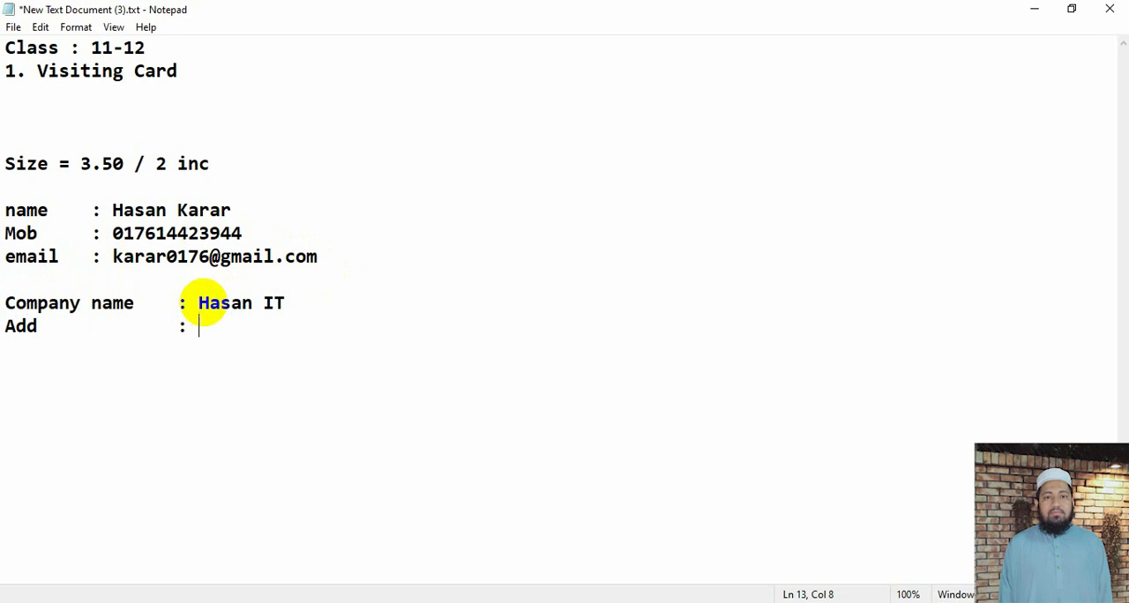
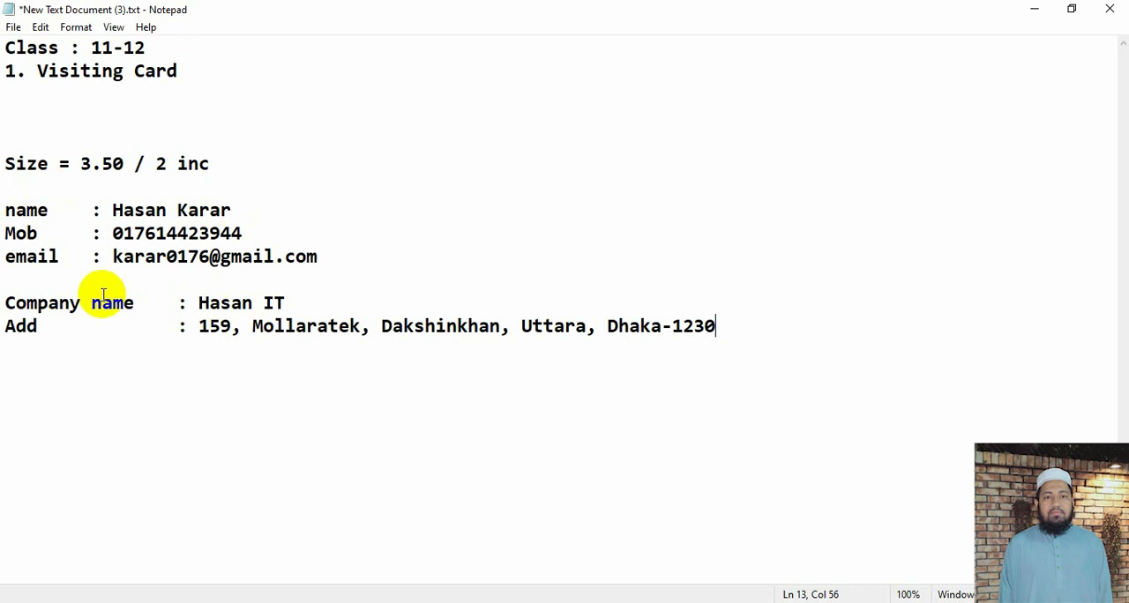
# Insert an extra blank line above the name line and append "(logo)" to the company name
pyautogui.click(5, 211)
pyautogui.press('Return')
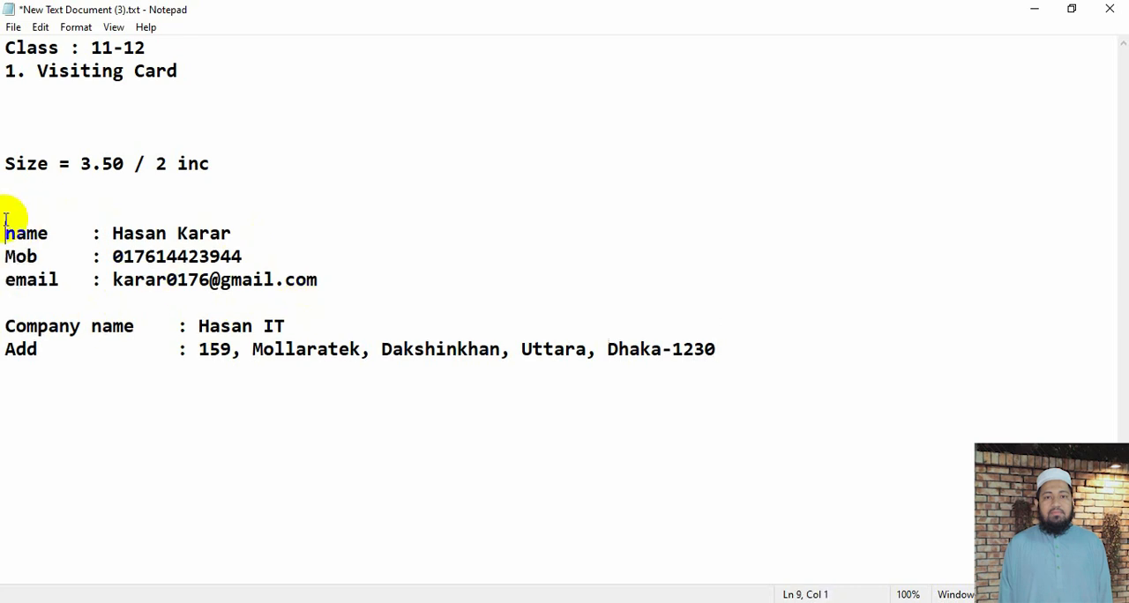
pyautogui.click(305, 325)
pyautogui.write('()')
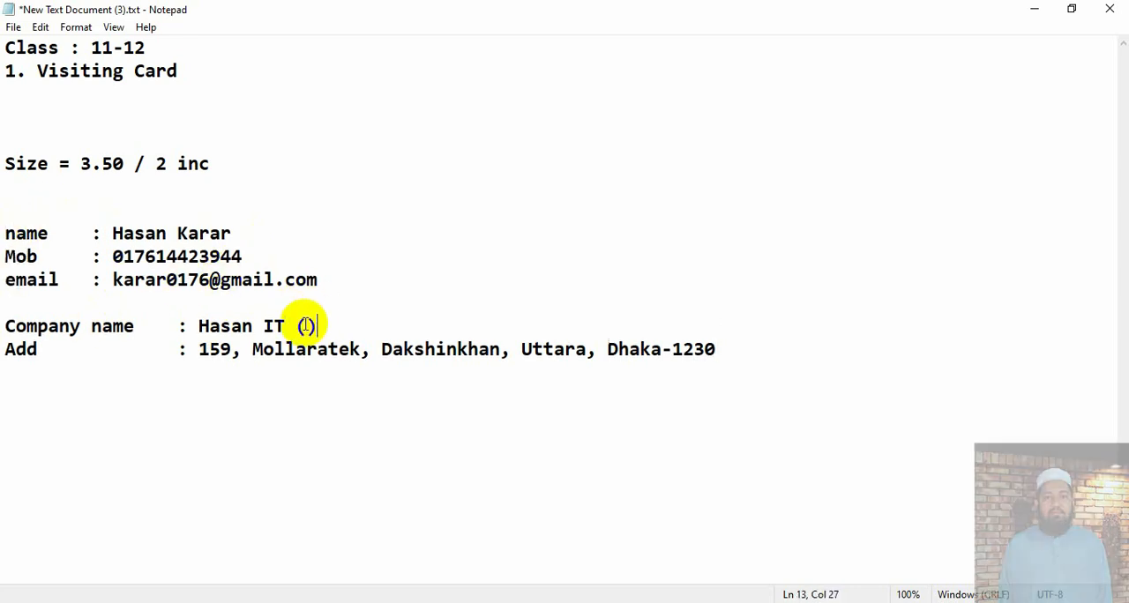
pyautogui.press('Left')
pyautogui.write('logo')
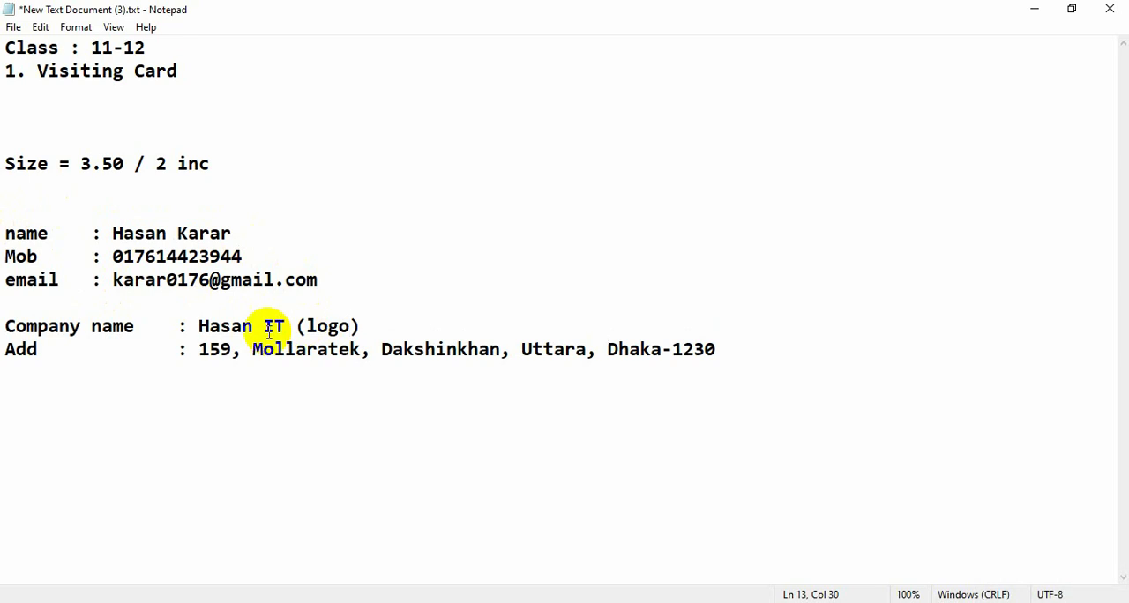
pyautogui.moveTo(403, 327); pyautogui.dragTo(7, 328)
pyautogui.click(144, 233)
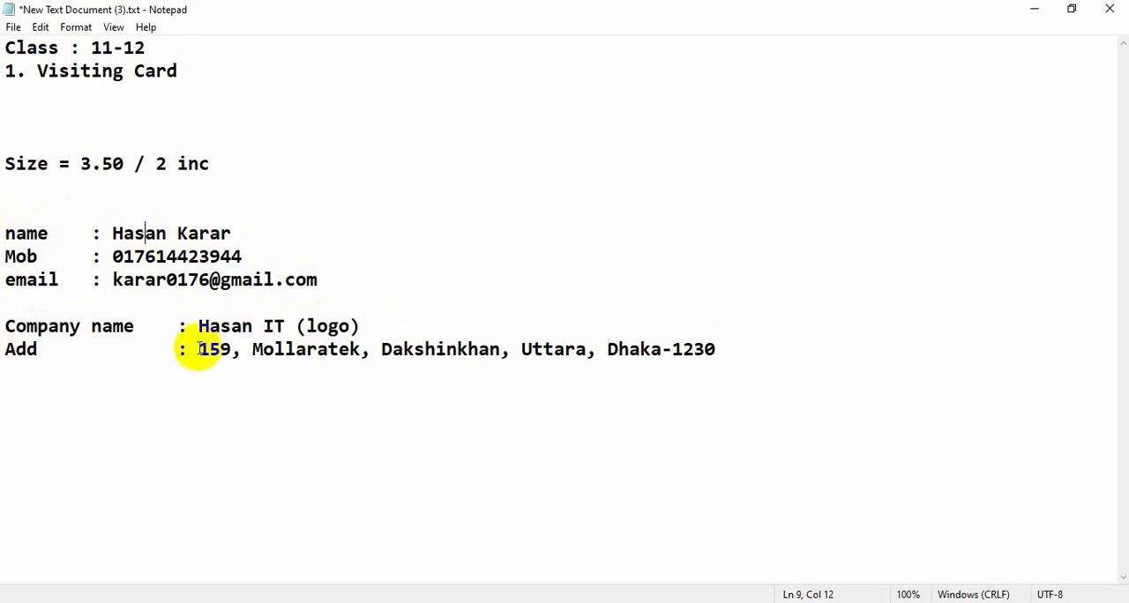
pyautogui.click(369, 326)
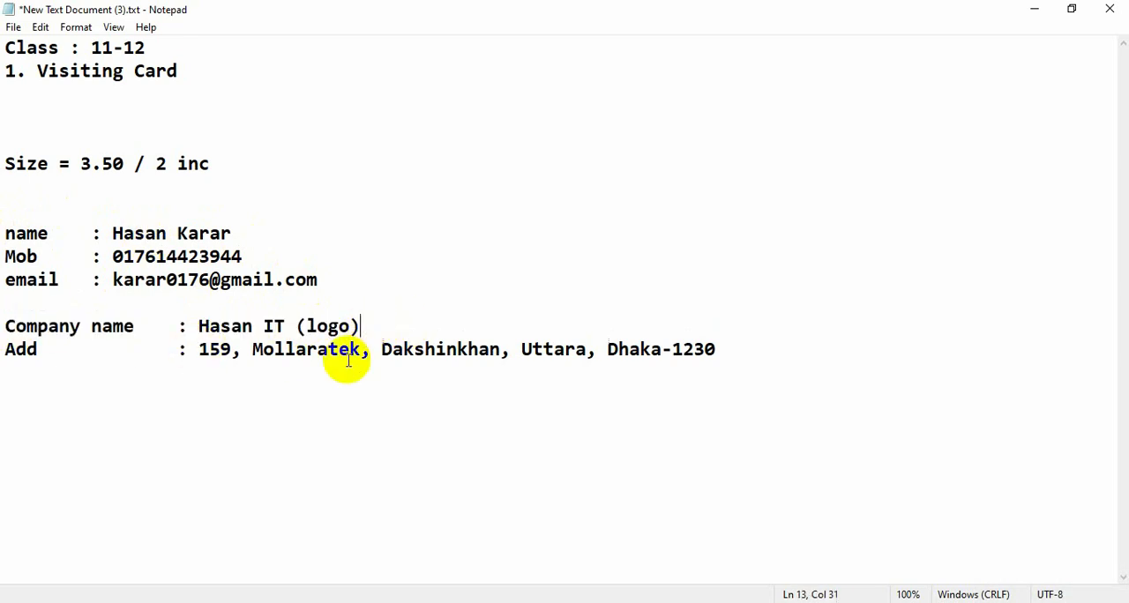
pyautogui.click(339, 349)
pyautogui.moveTo(5, 231); pyautogui.dragTo(733, 365)
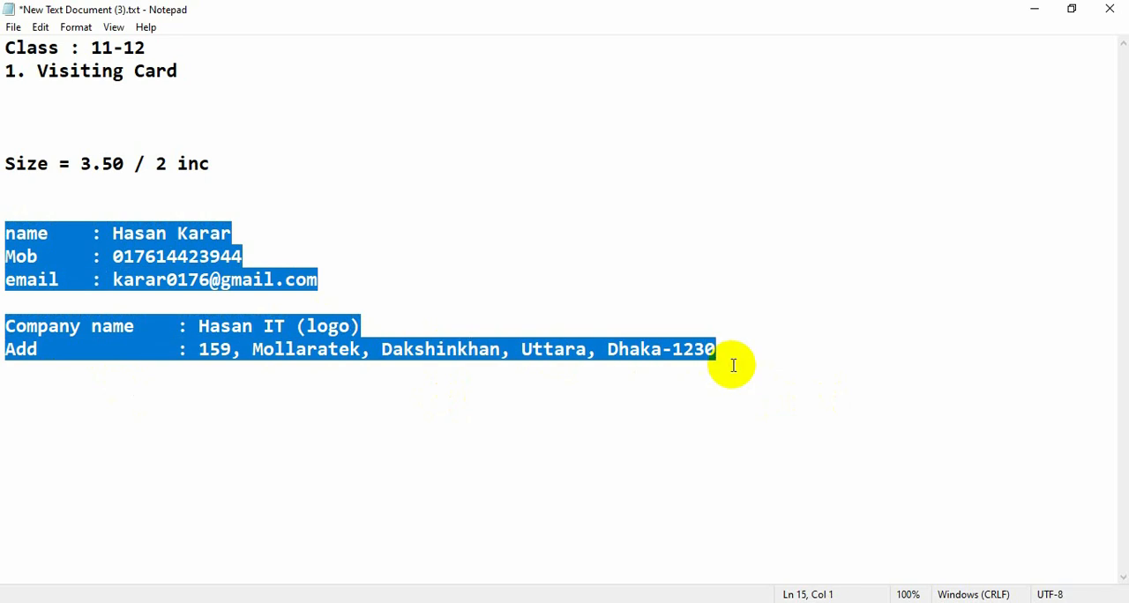
pyautogui.click(760, 356)
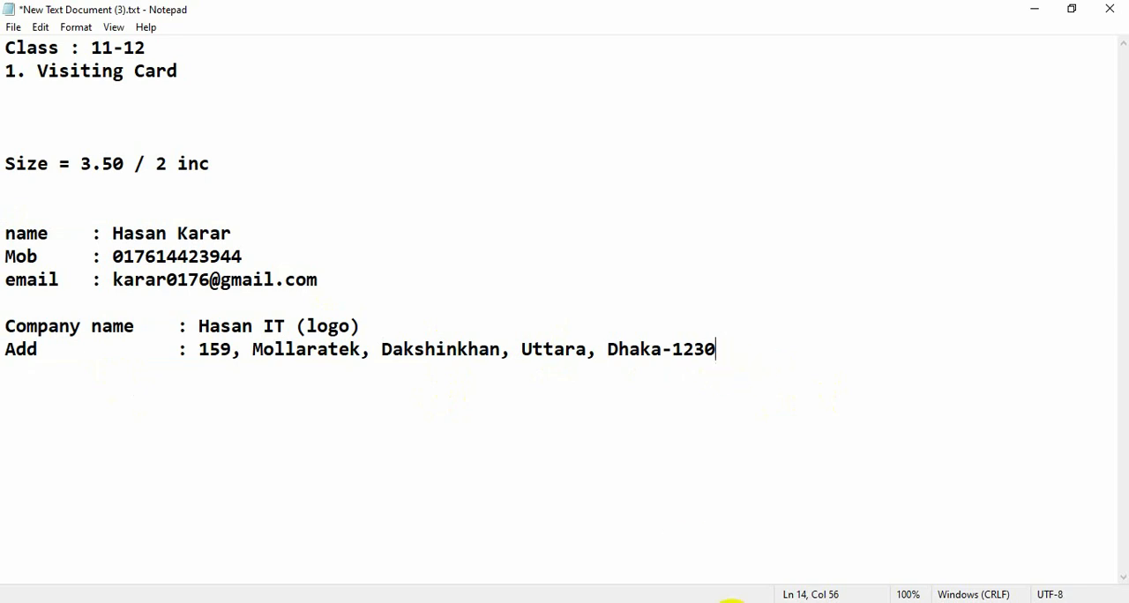
# Switch to Illustrator and create a rectangle 3.50 in wide and 2 in high on the artboard
pyautogui.click(731, 602)
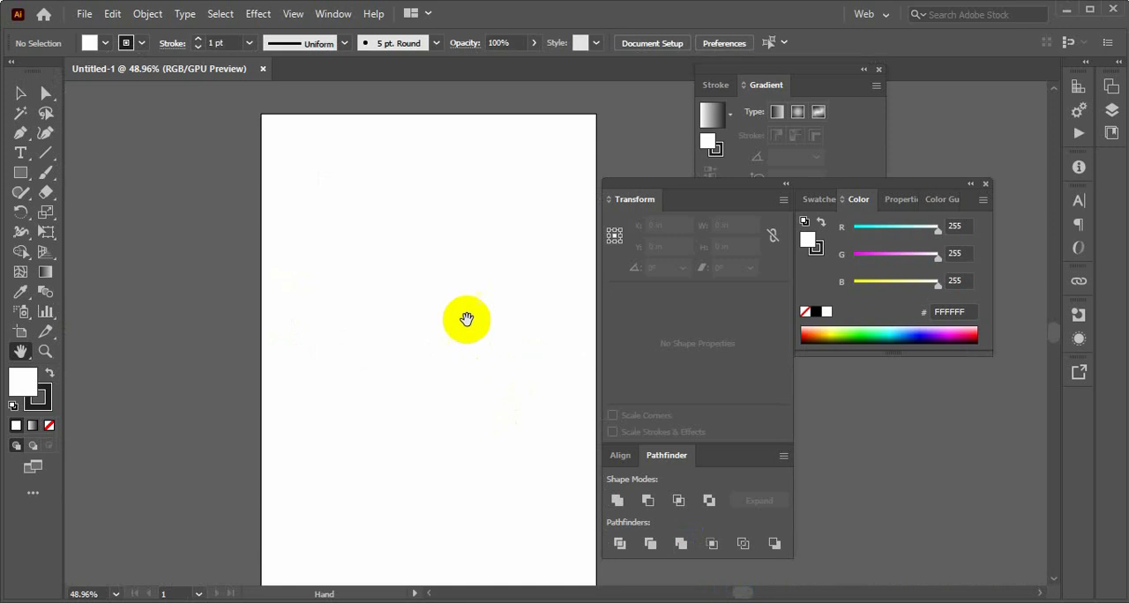
pyautogui.moveTo(464, 305); pyautogui.dragTo(373, 280)
pyautogui.click(47, 185)
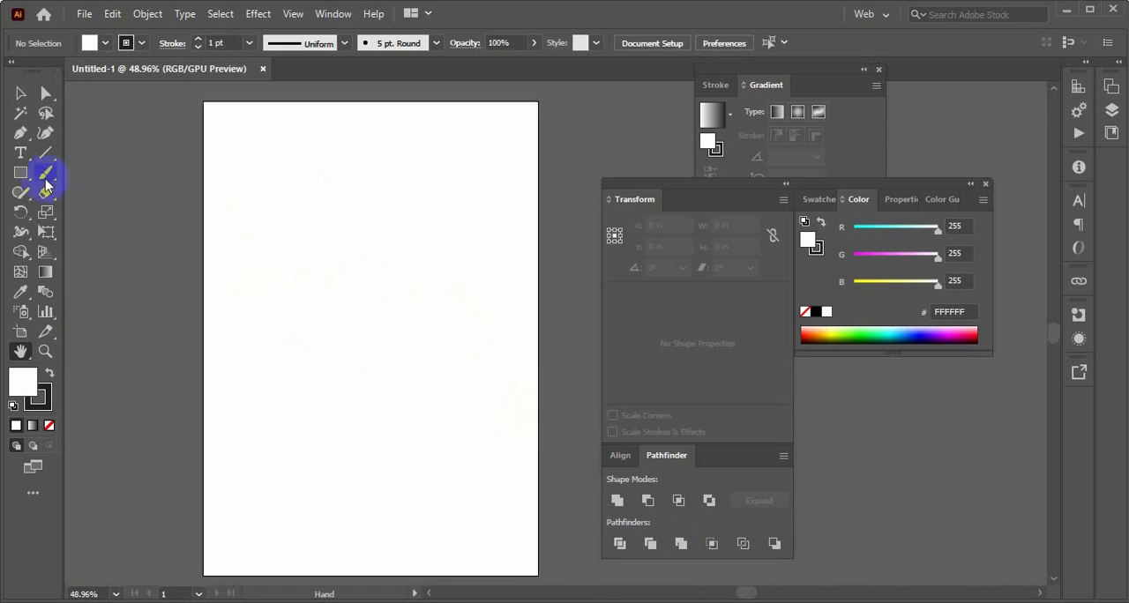
pyautogui.click(21, 175)
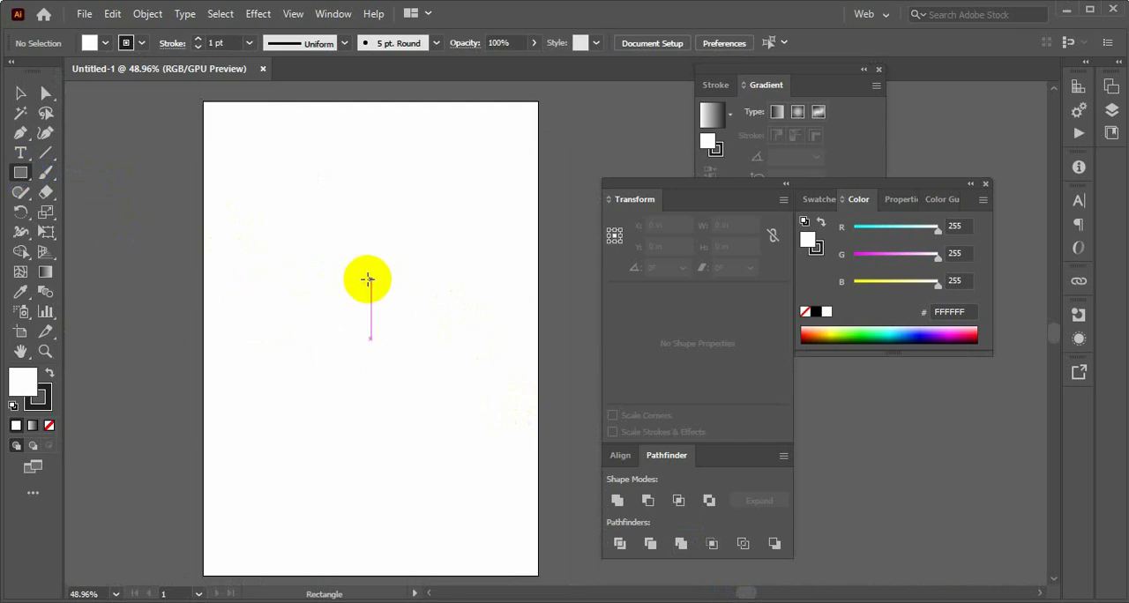
pyautogui.click(367, 280)
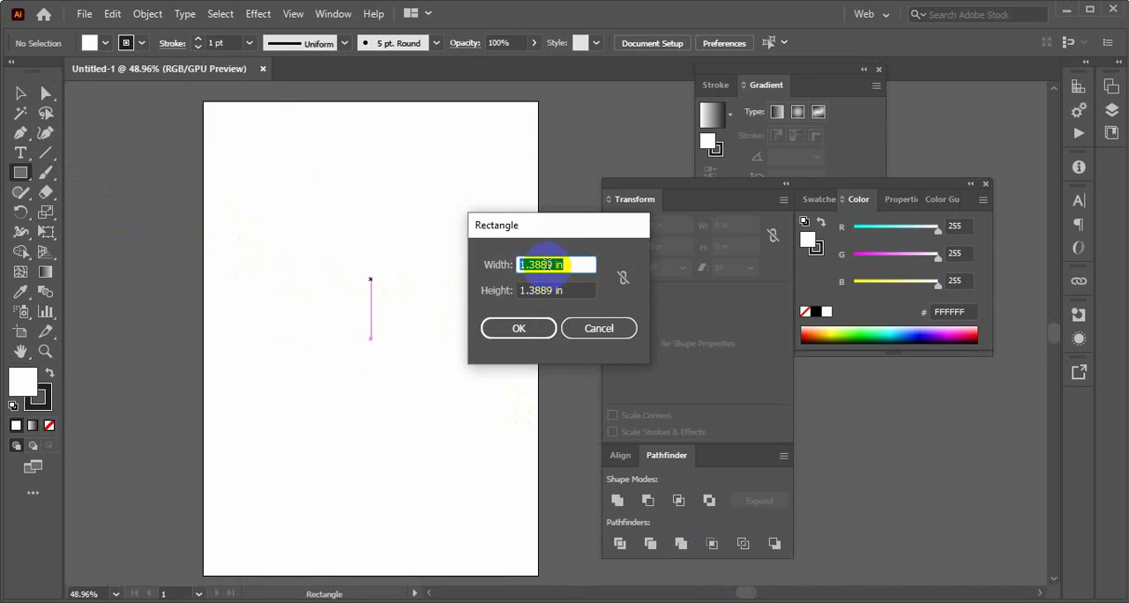
pyautogui.click(558, 265)
pyautogui.click(546, 264)
pyautogui.moveTo(546, 264); pyautogui.dragTo(510, 272)
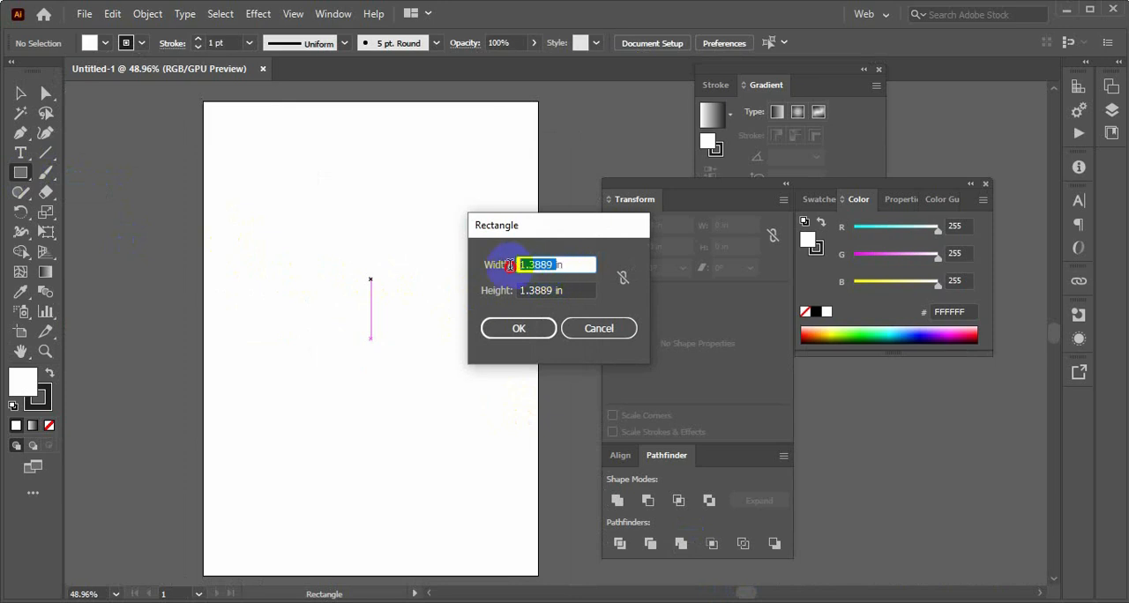
pyautogui.write('3.50')
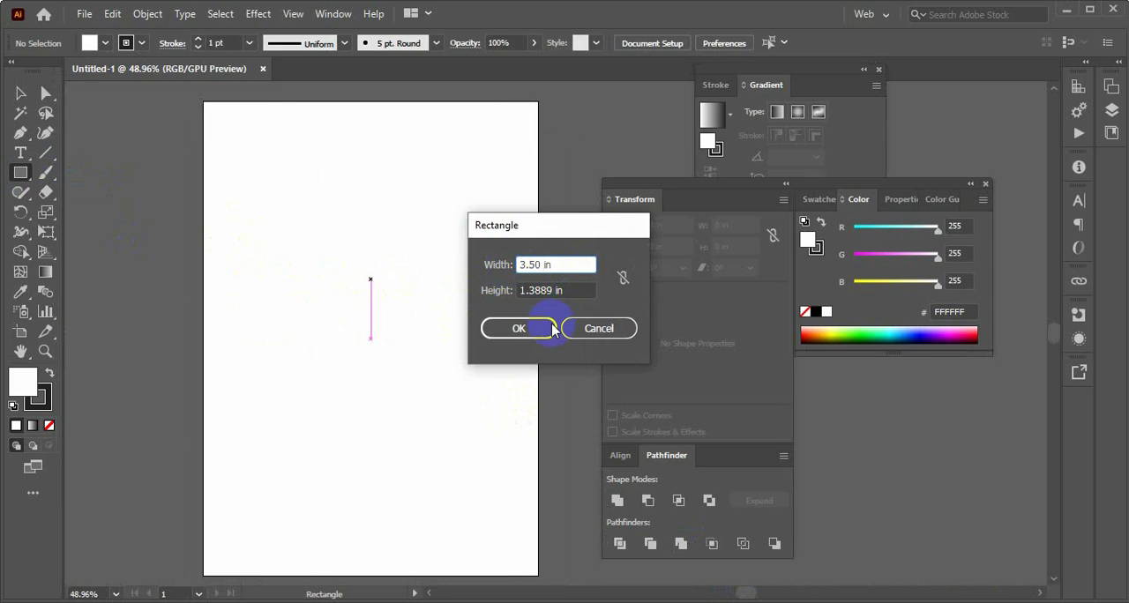
pyautogui.click(553, 292)
pyautogui.moveTo(554, 291); pyautogui.dragTo(516, 291)
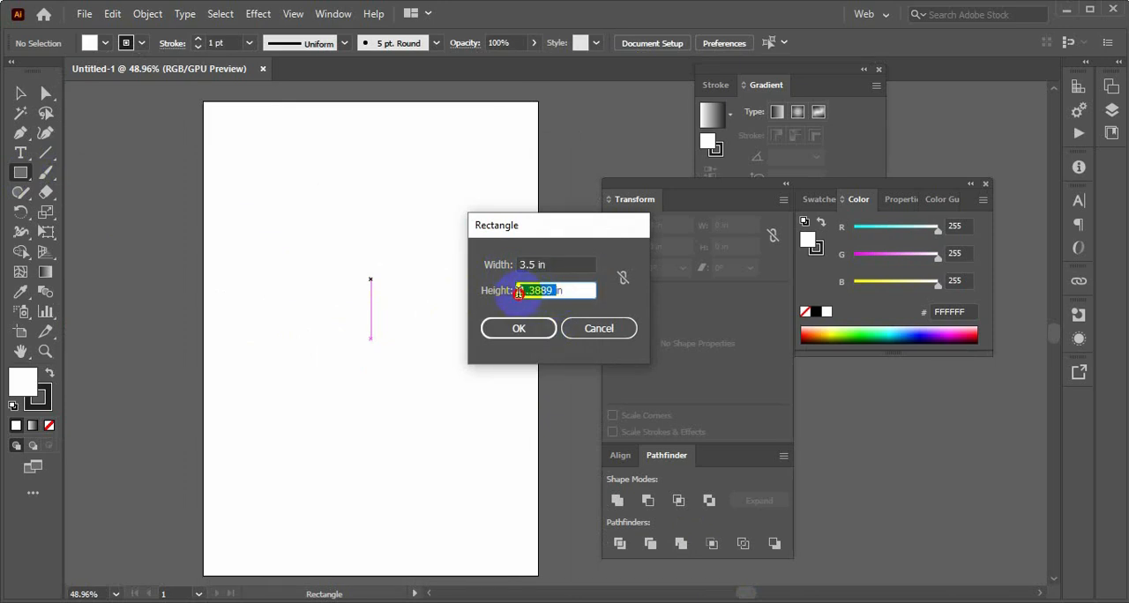
pyautogui.press('BackSpace')
pyautogui.write('2')
pyautogui.click(519, 328)
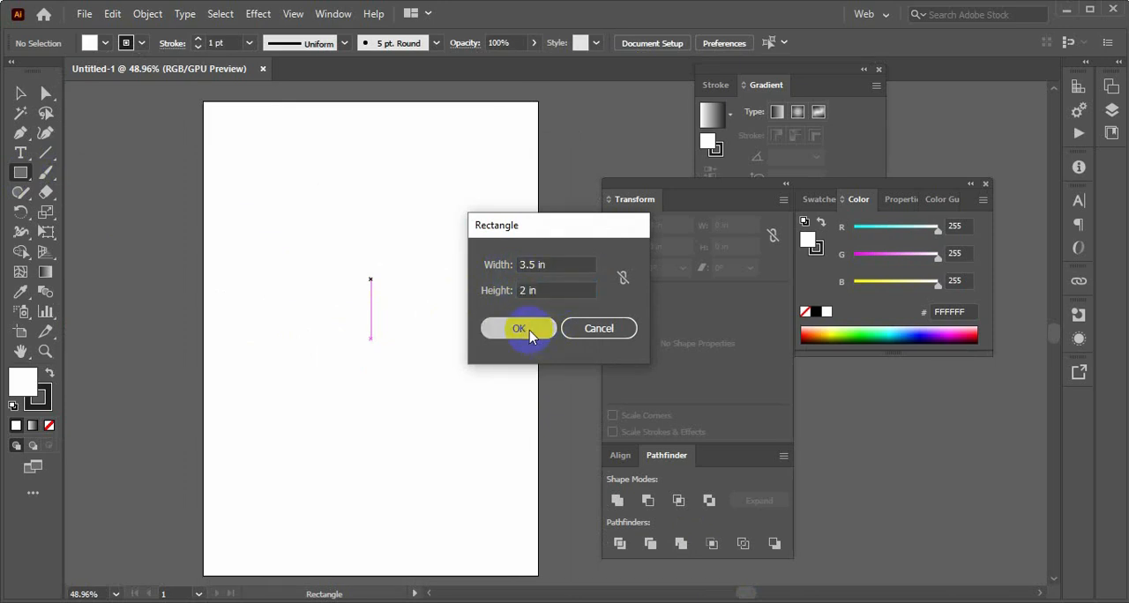
# Move the rectangle off the artboard onto the empty canvas to its left
pyautogui.click(20, 92)
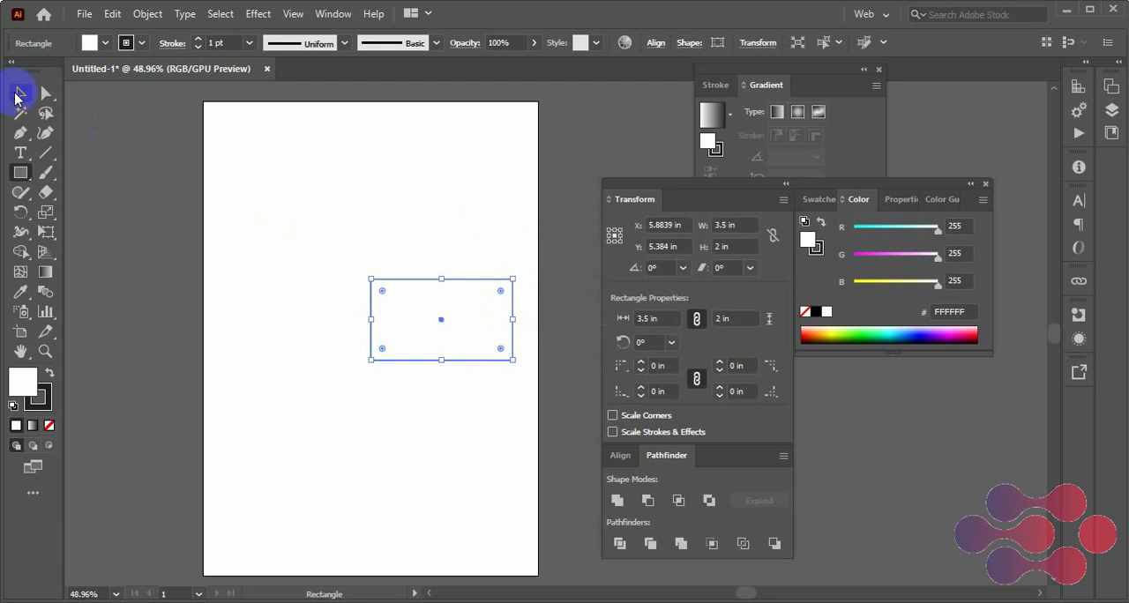
pyautogui.click(21, 352)
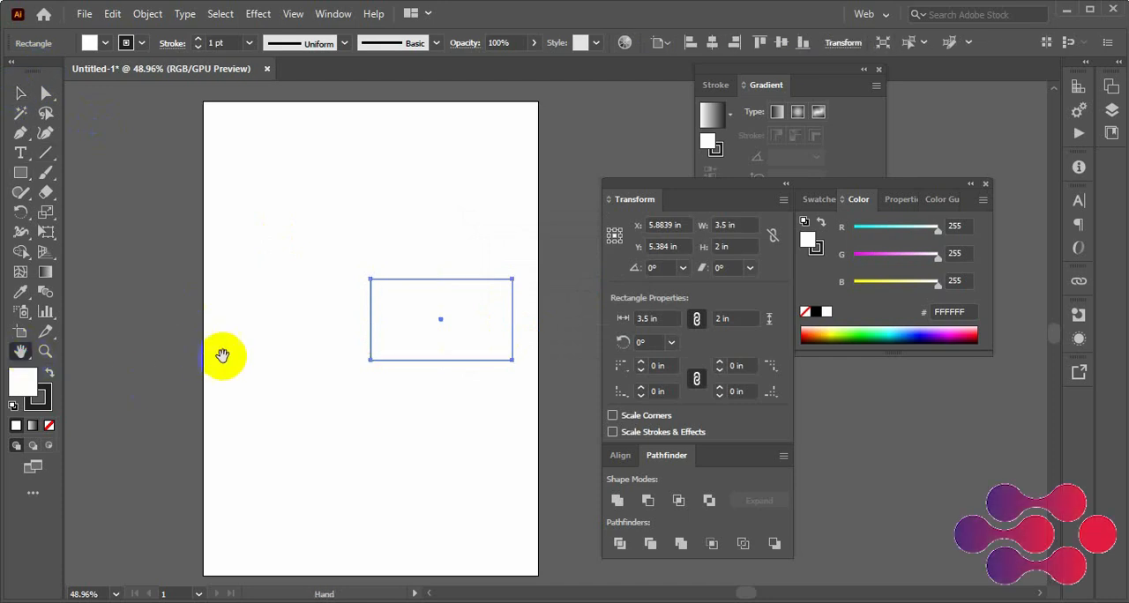
pyautogui.moveTo(221, 353); pyautogui.dragTo(366, 346)
pyautogui.click(29, 100)
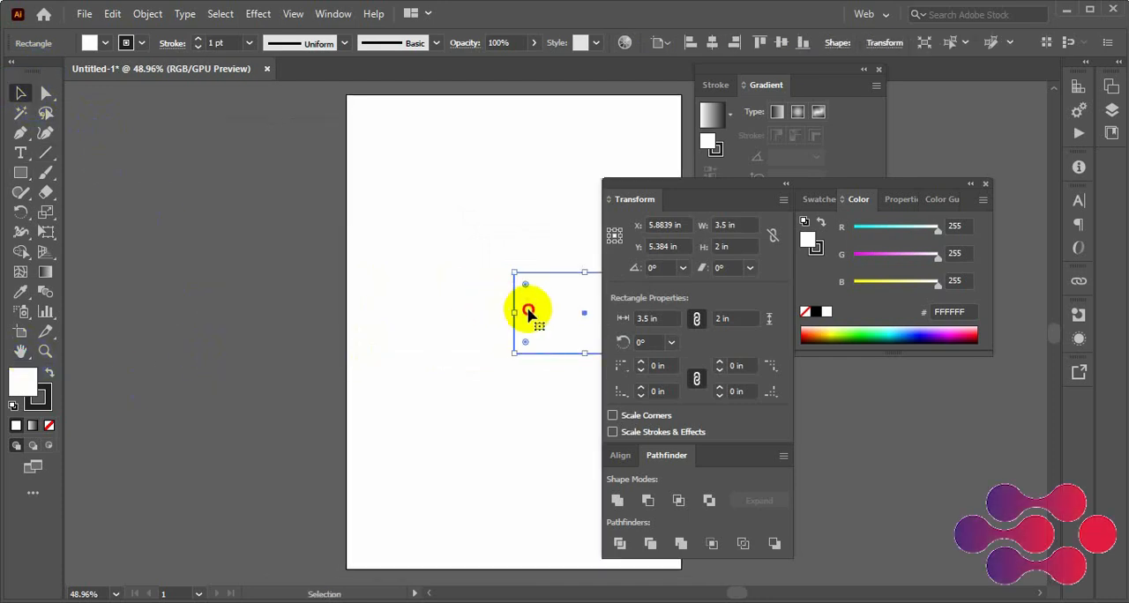
pyautogui.moveTo(520, 307); pyautogui.dragTo(170, 247)
pyautogui.click(218, 406)
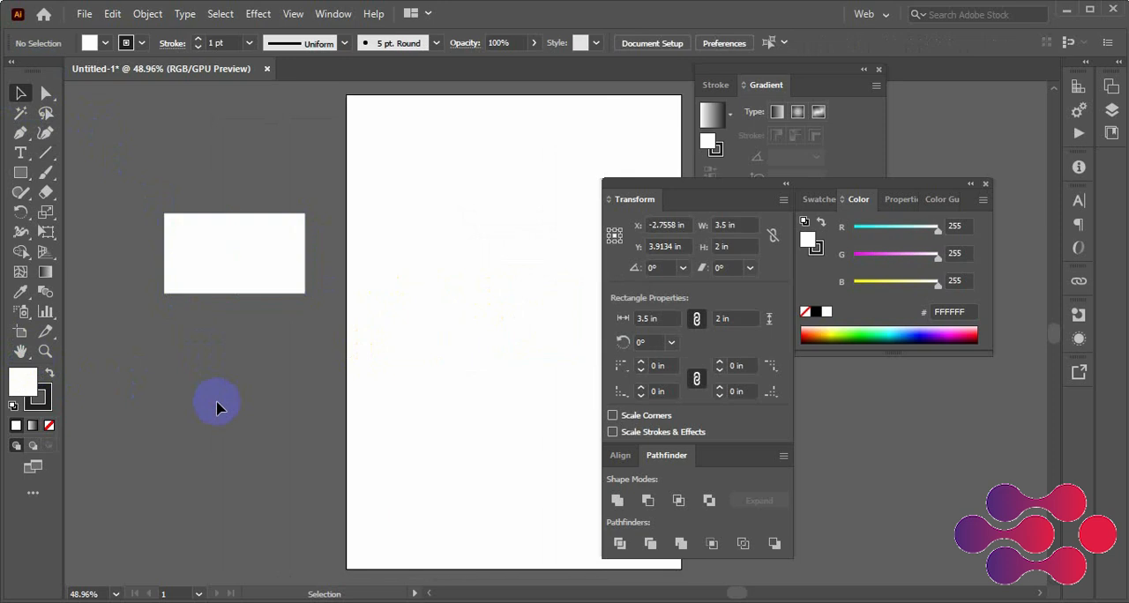
# Remove the rectangle's stroke and make its white fill the active colour attribute
pyautogui.click(247, 240)
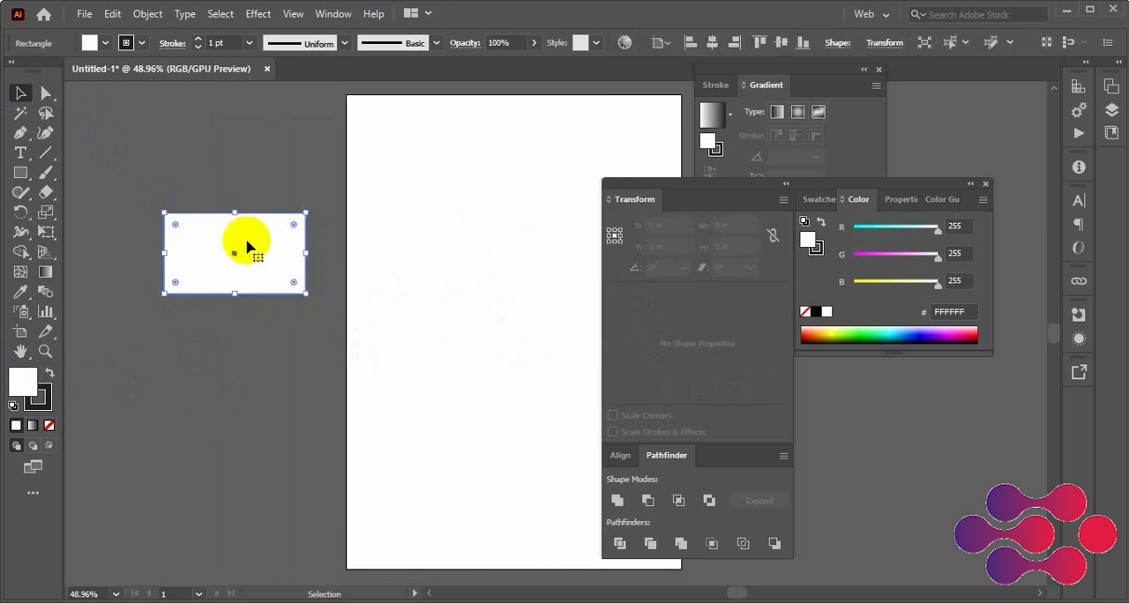
pyautogui.click(204, 175)
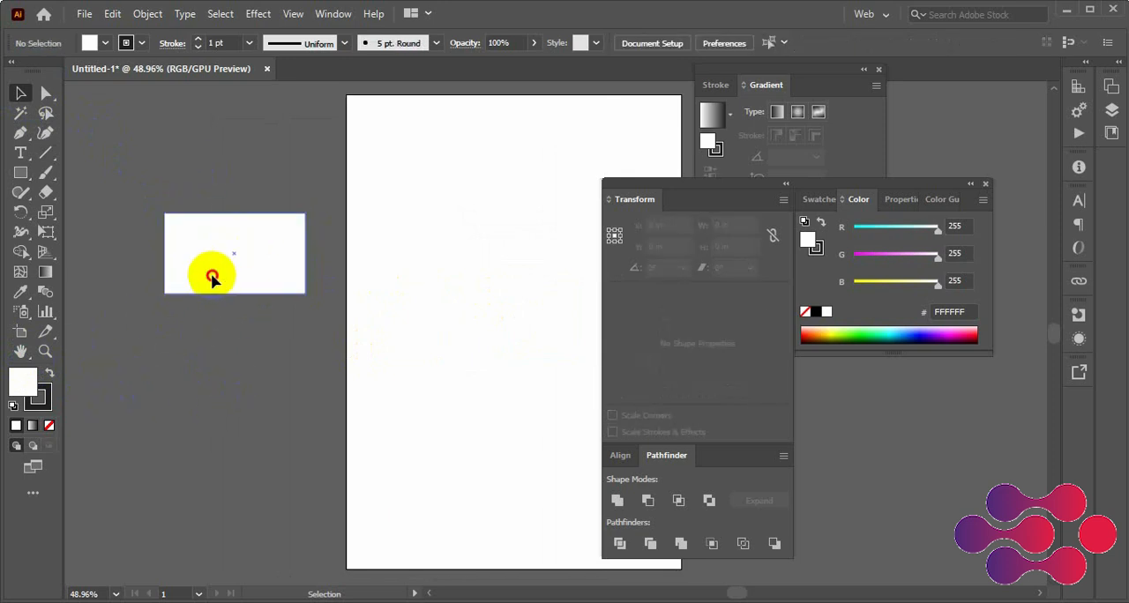
pyautogui.click(211, 273)
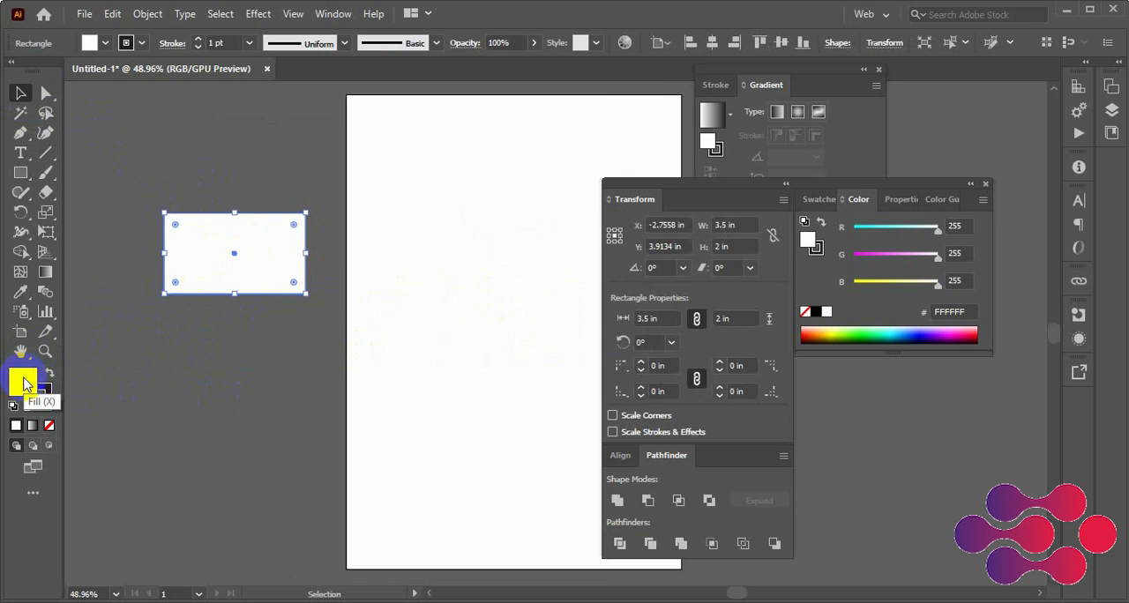
pyautogui.click(49, 401)
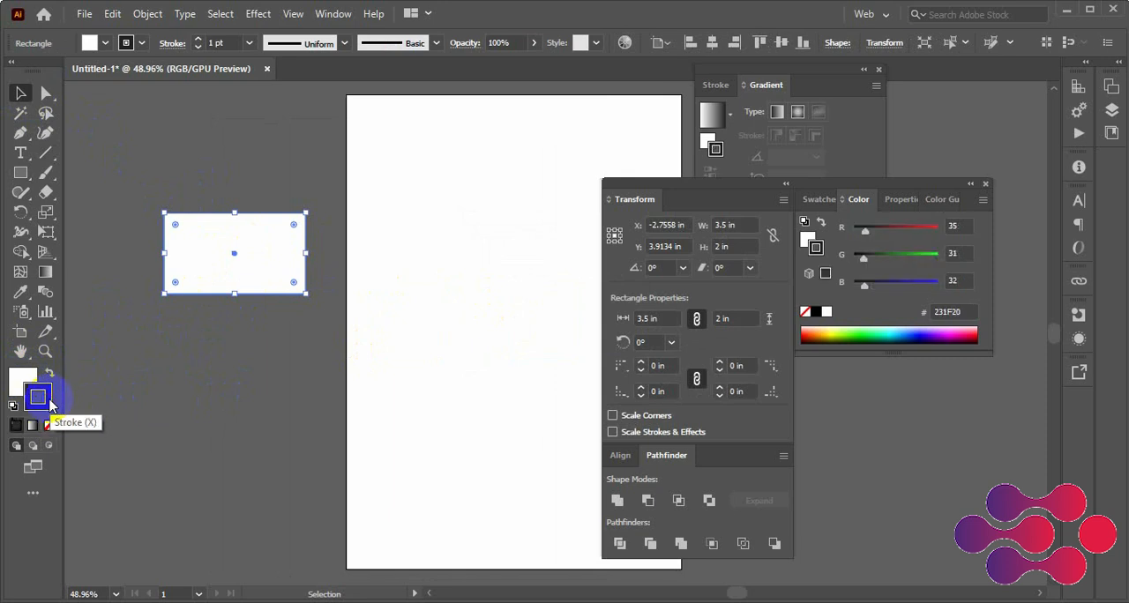
pyautogui.click(49, 424)
pyautogui.click(131, 398)
pyautogui.click(27, 376)
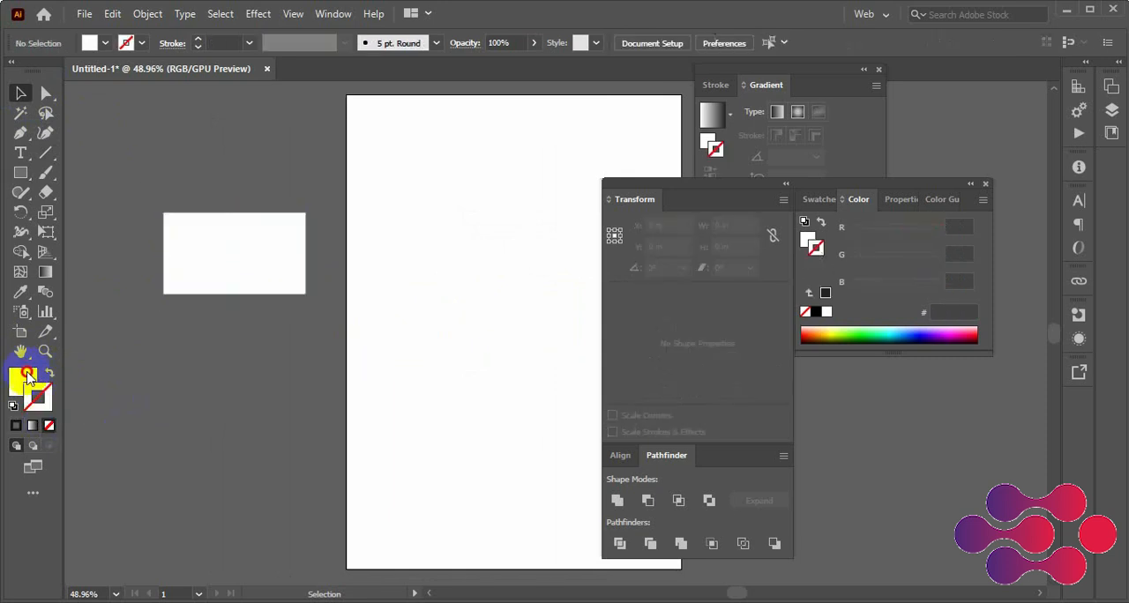
pyautogui.click(252, 274)
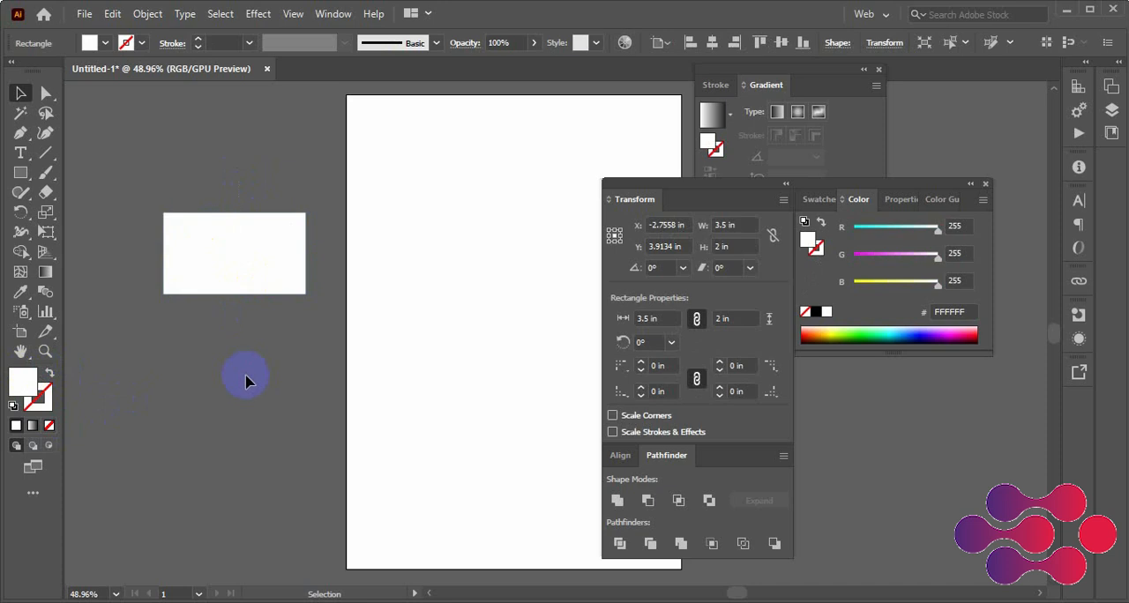
pyautogui.click(239, 263)
pyautogui.click(271, 332)
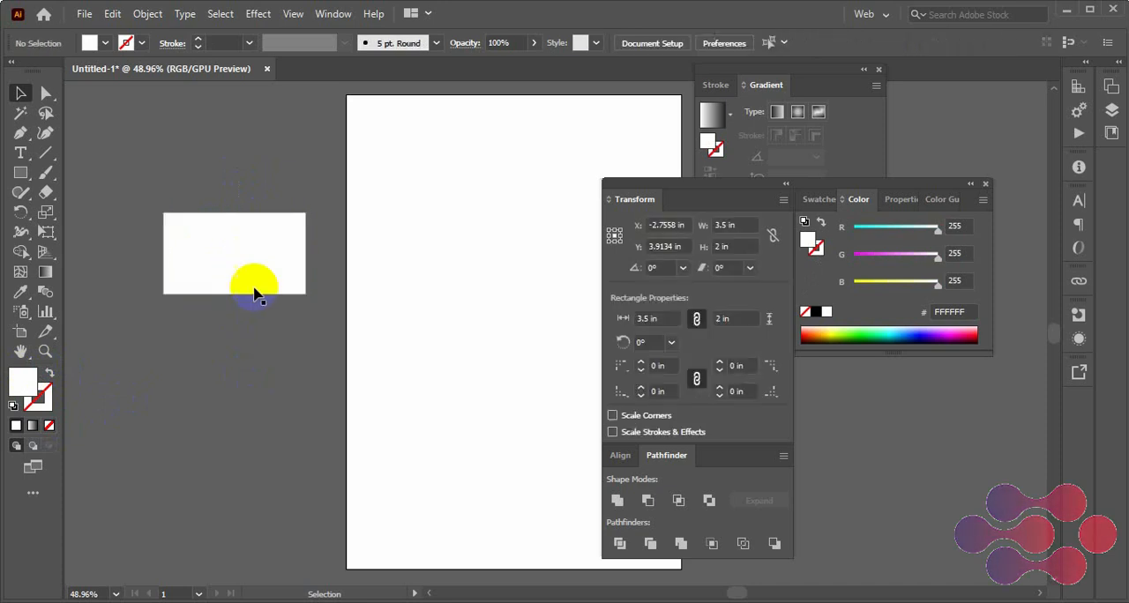
# Move the card rectangle slightly straight down on the canvas, to a Y position of about 4.2 in
pyautogui.click(82, 594)
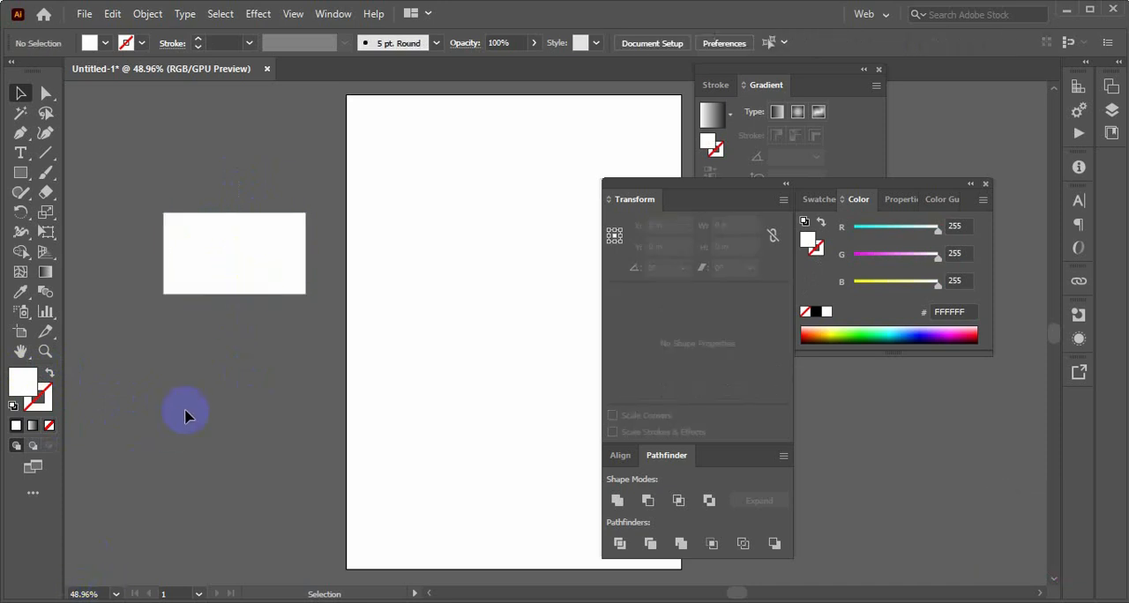
pyautogui.hotkey('ctrl', '+')
pyautogui.hotkey('ctrl', '+')
pyautogui.hotkey('ctrl', '+')
pyautogui.press('space')
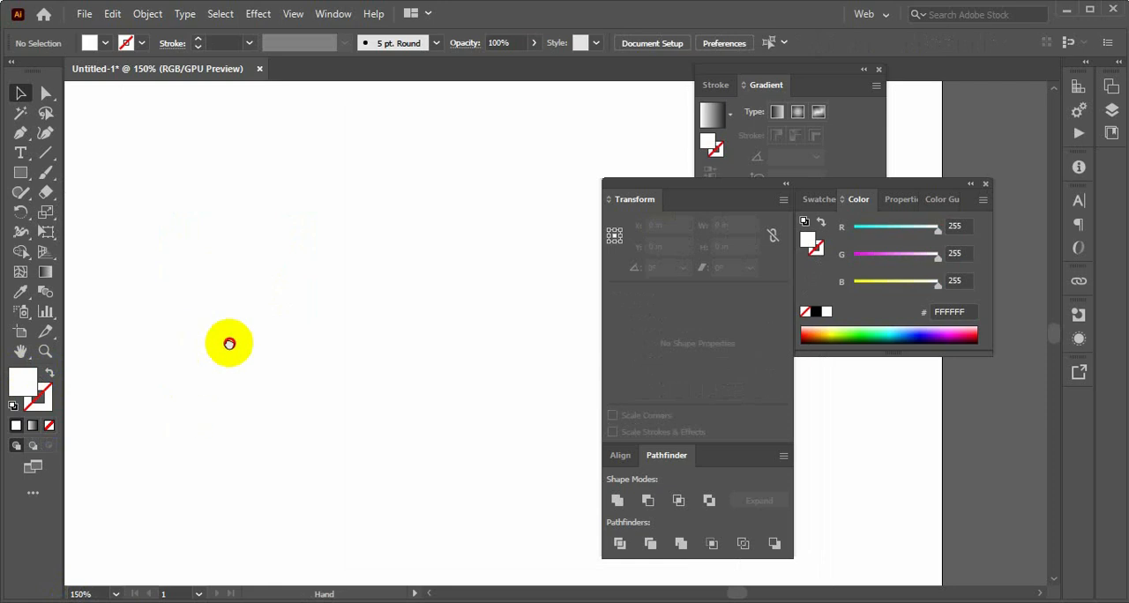
pyautogui.moveTo(229, 343); pyautogui.dragTo(506, 402)
pyautogui.moveTo(315, 363)
pyautogui.mouseDown()
pyautogui.moveTo(380, 406)
pyautogui.moveTo(614, 436)
pyautogui.moveTo(300, 369)
pyautogui.mouseUp()
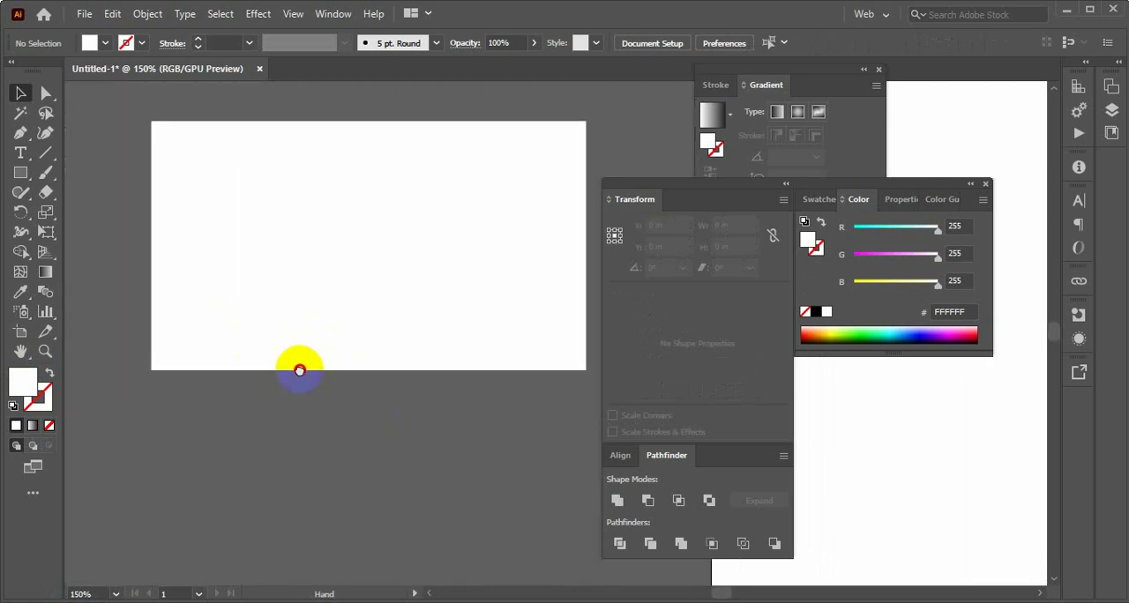
pyautogui.click(21, 93)
pyautogui.click(335, 184)
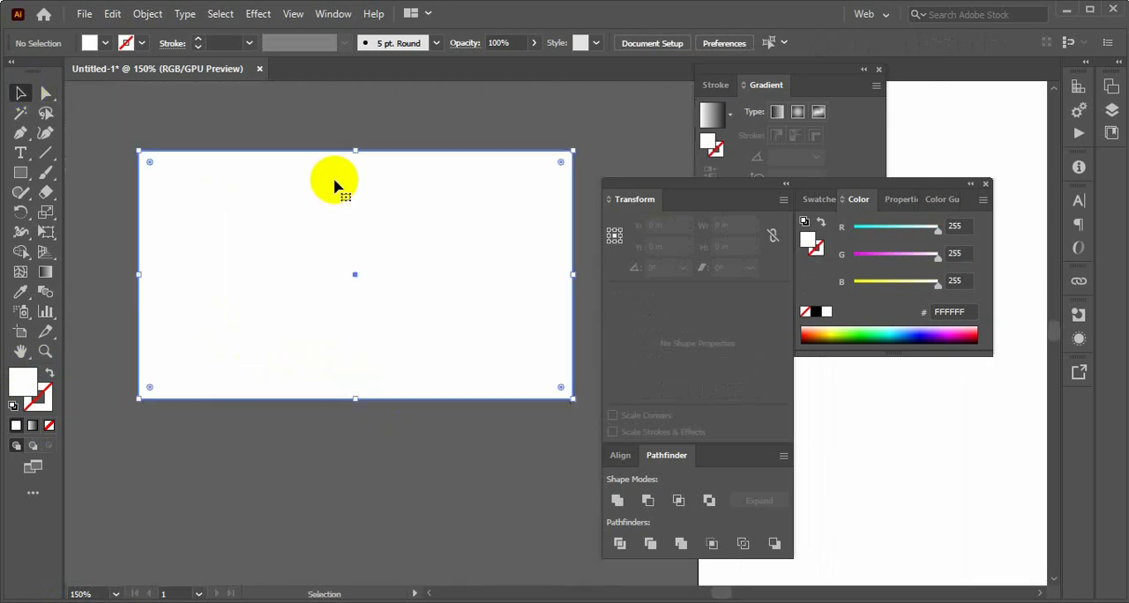
pyautogui.click(359, 130)
pyautogui.click(362, 233)
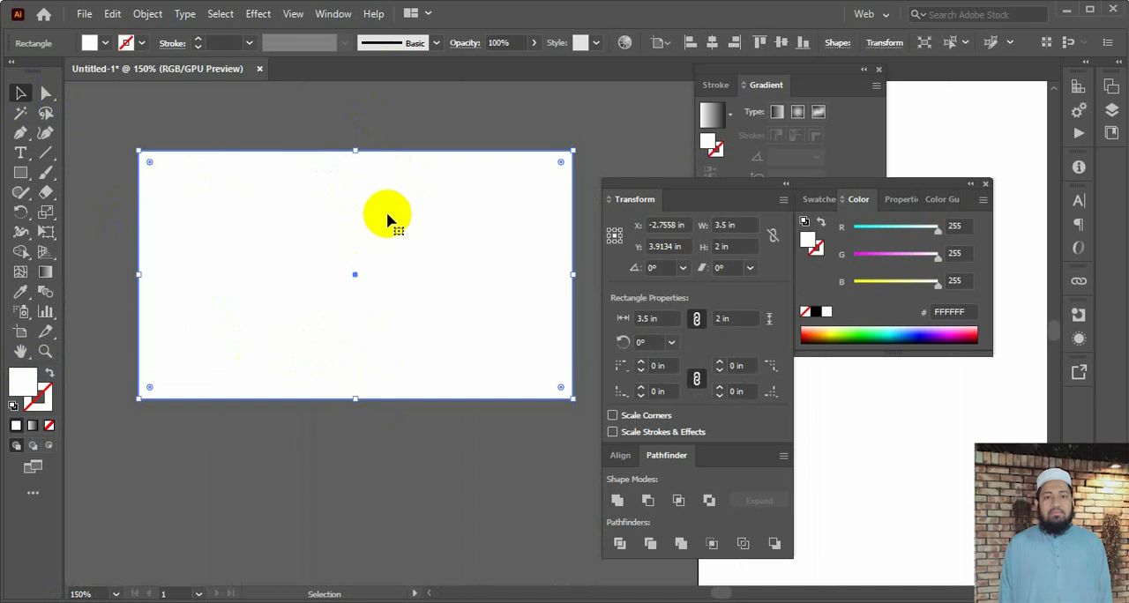
pyautogui.click(365, 134)
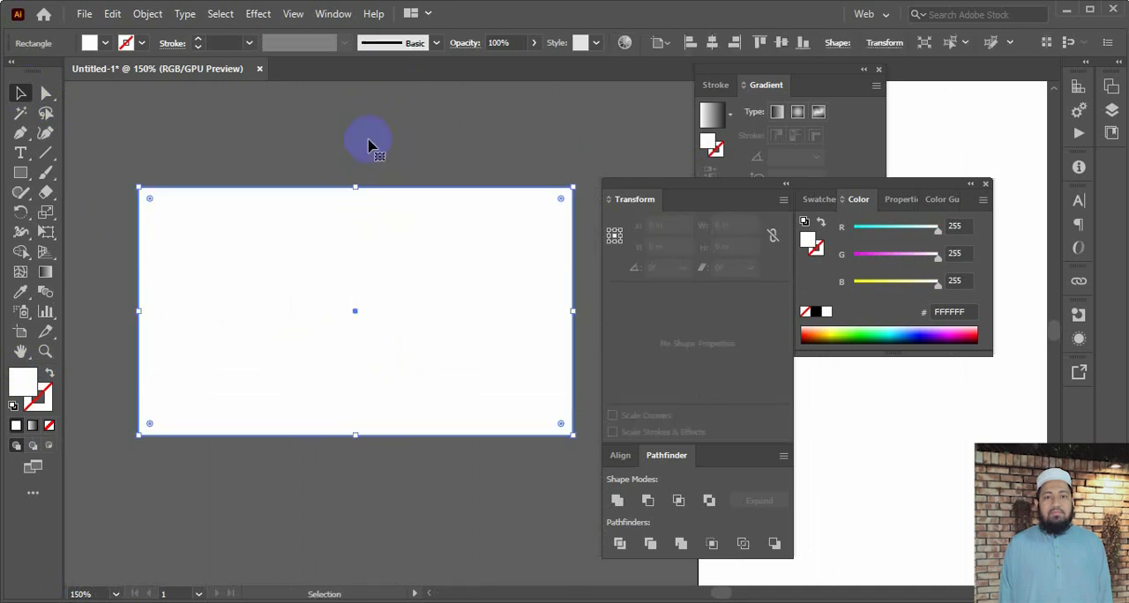
pyautogui.click(370, 144)
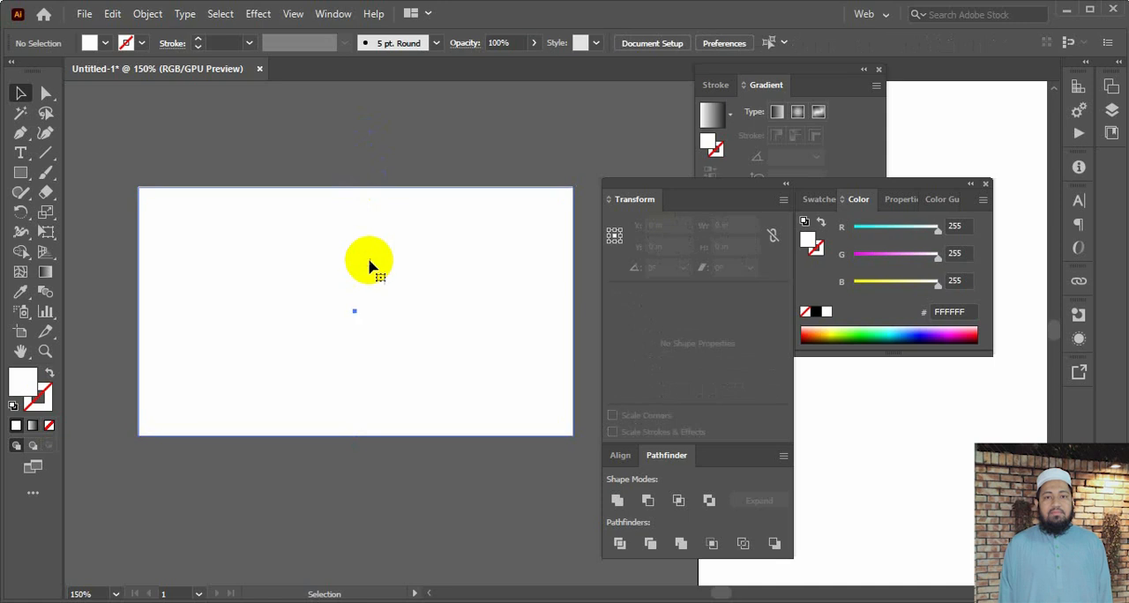
pyautogui.click(370, 265)
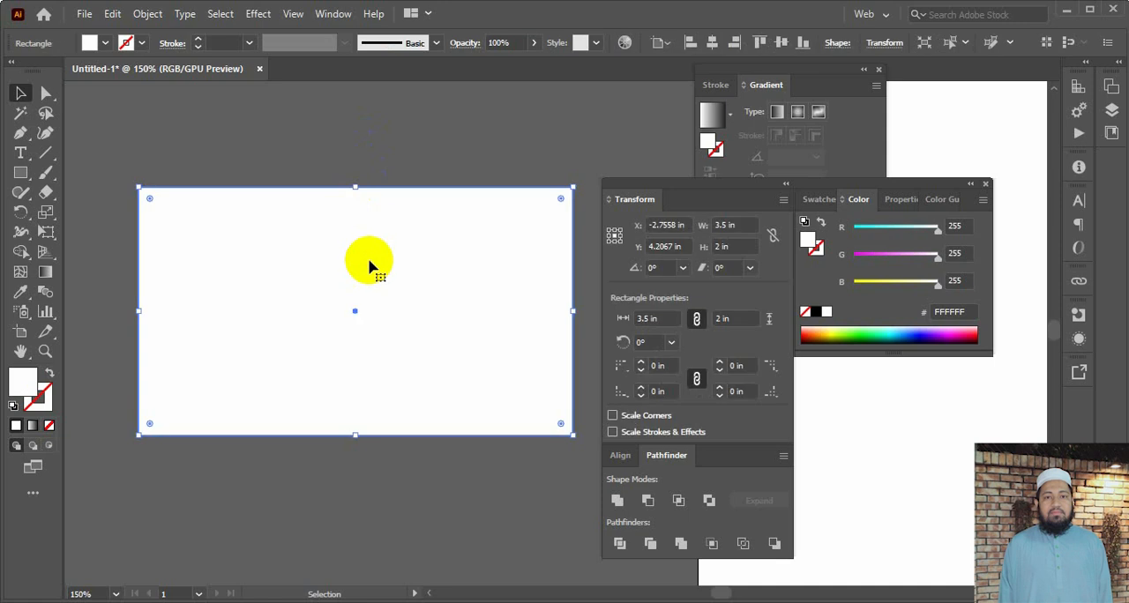
# Lock the card rectangle and test that by trying to select it with a marquee
pyautogui.click(377, 137)
pyautogui.click(361, 261)
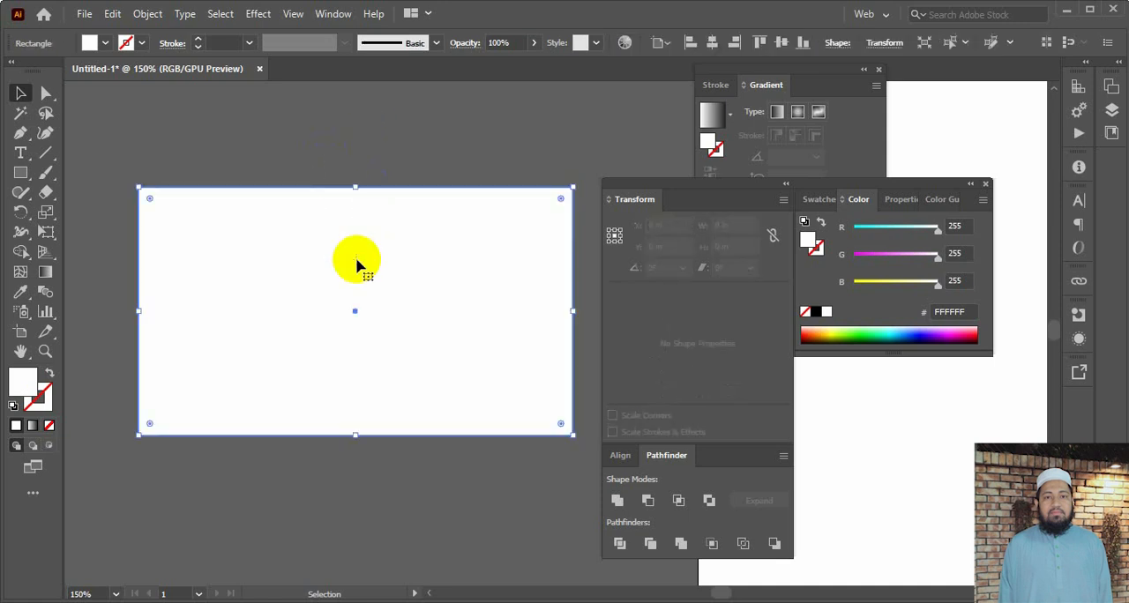
pyautogui.click(150, 14)
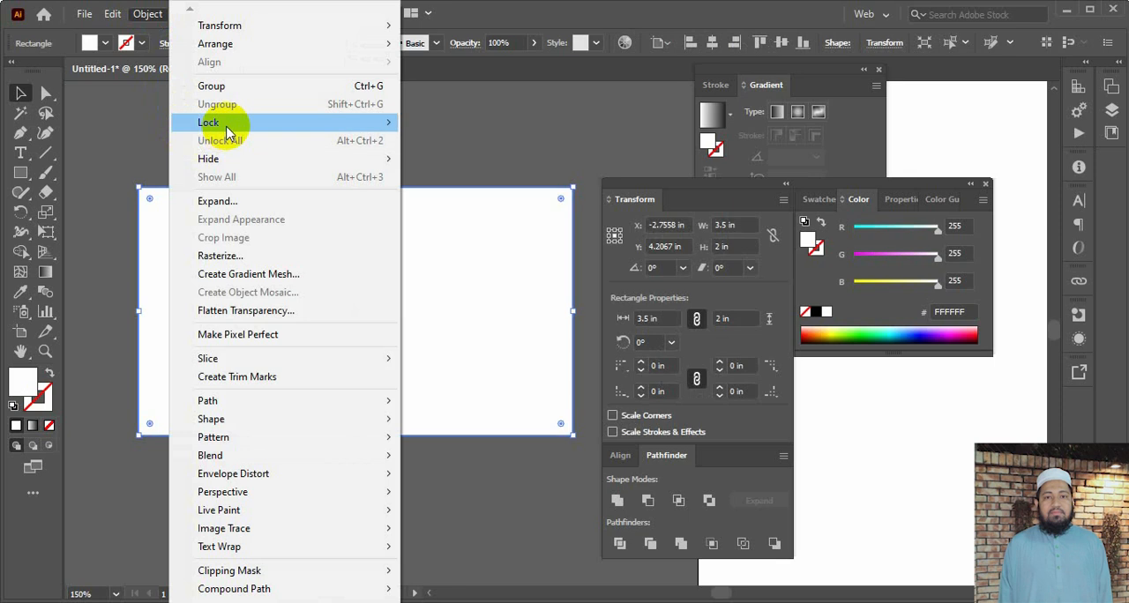
pyautogui.moveTo(232, 128)
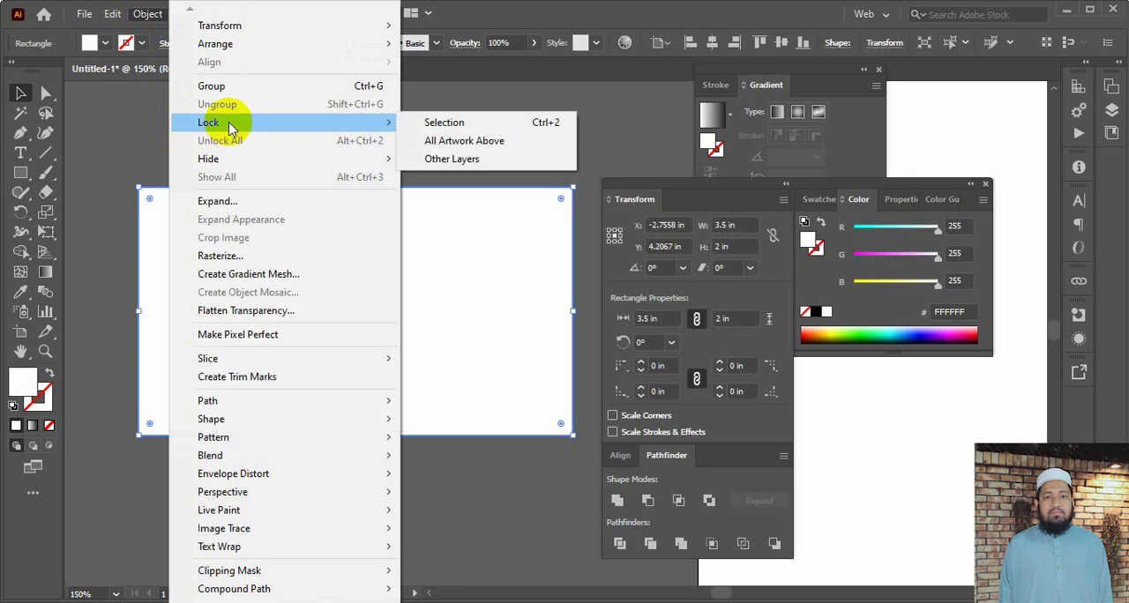
pyautogui.click(553, 126)
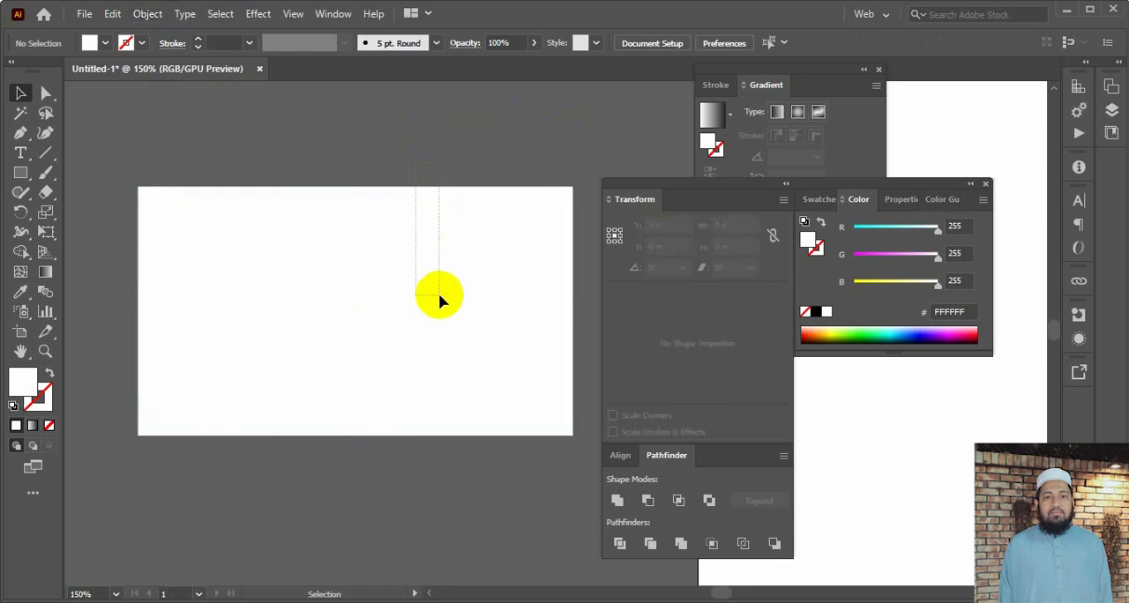
pyautogui.moveTo(395, 163); pyautogui.dragTo(410, 280)
pyautogui.moveTo(380, 123); pyautogui.dragTo(399, 268)
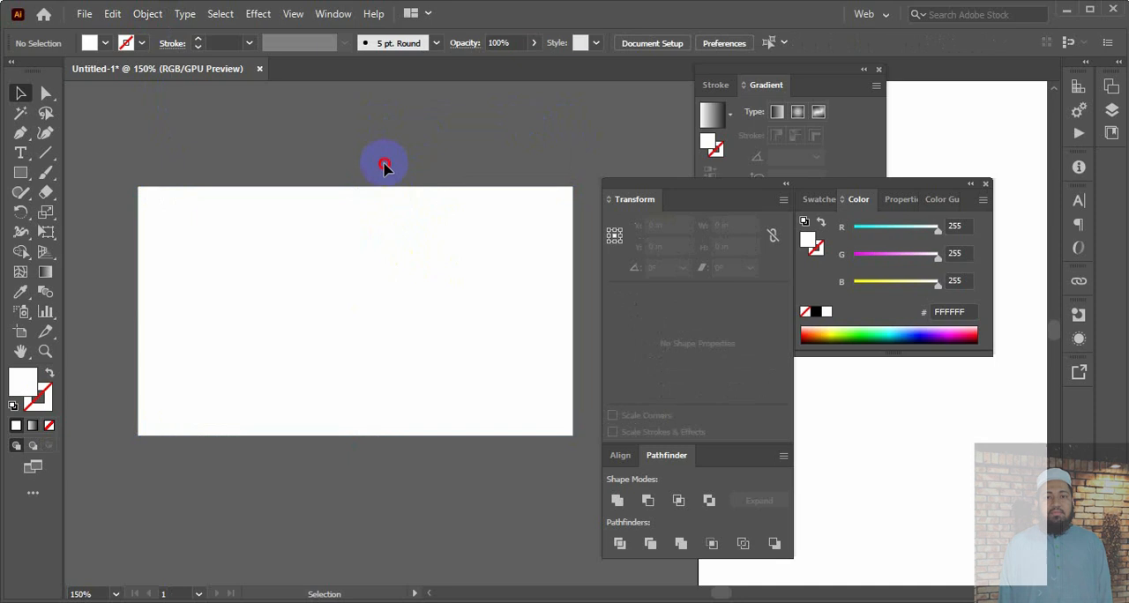
# Unlock all objects and select the card rectangle again
pyautogui.click(143, 15)
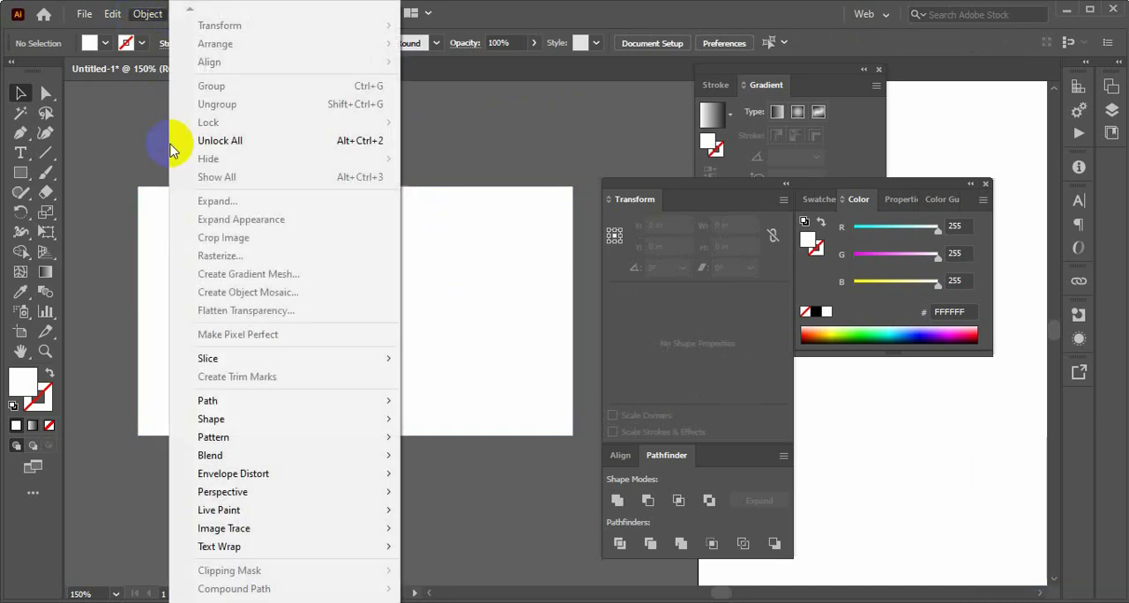
pyautogui.click(216, 140)
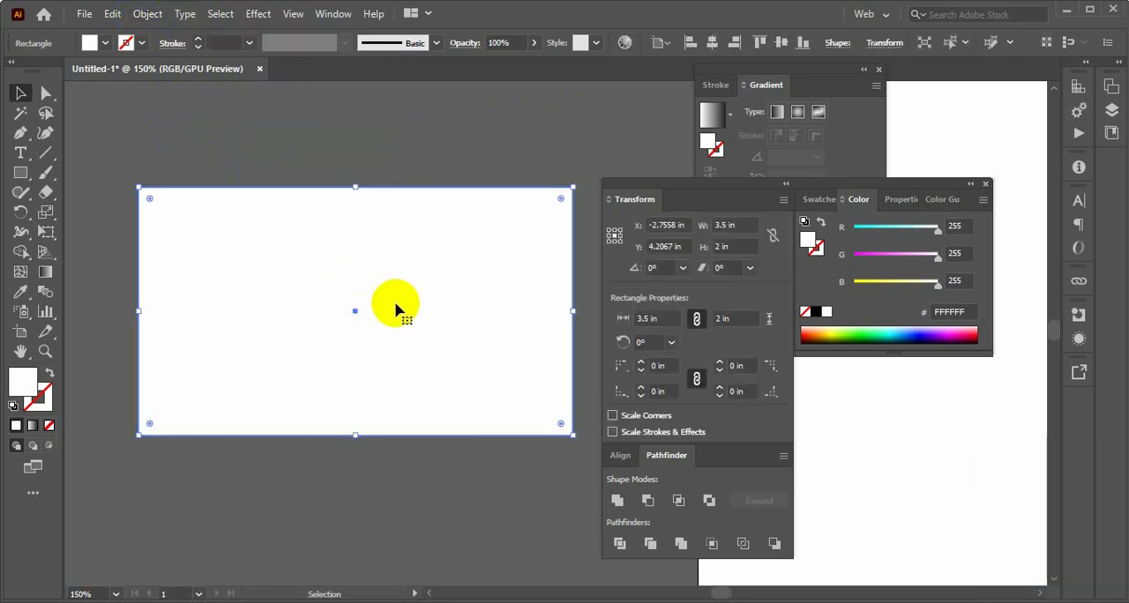
pyautogui.click(418, 165)
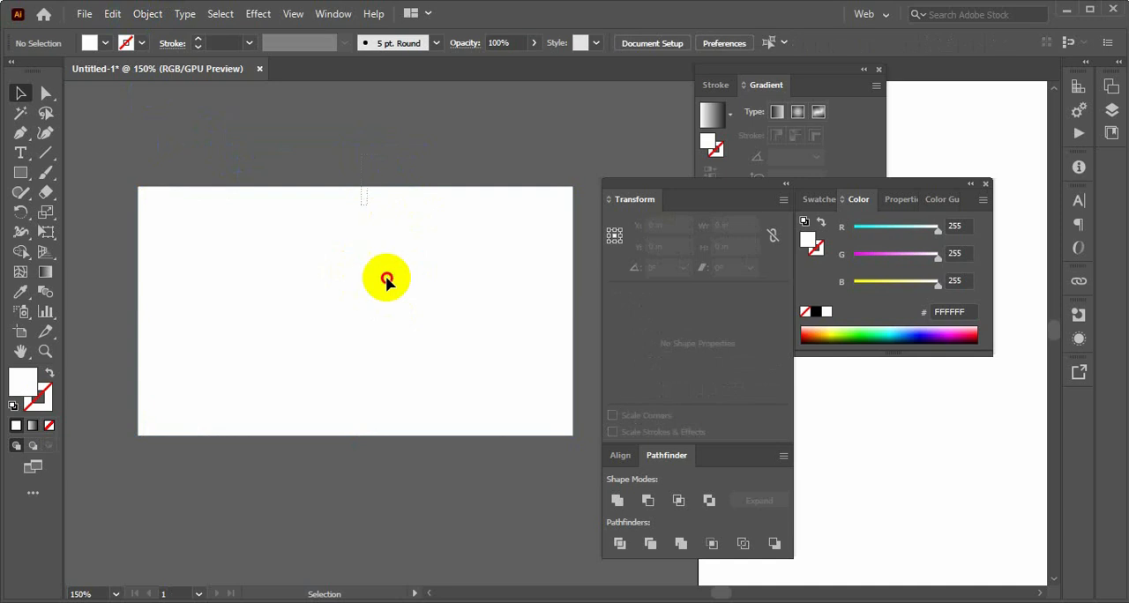
pyautogui.click(385, 277)
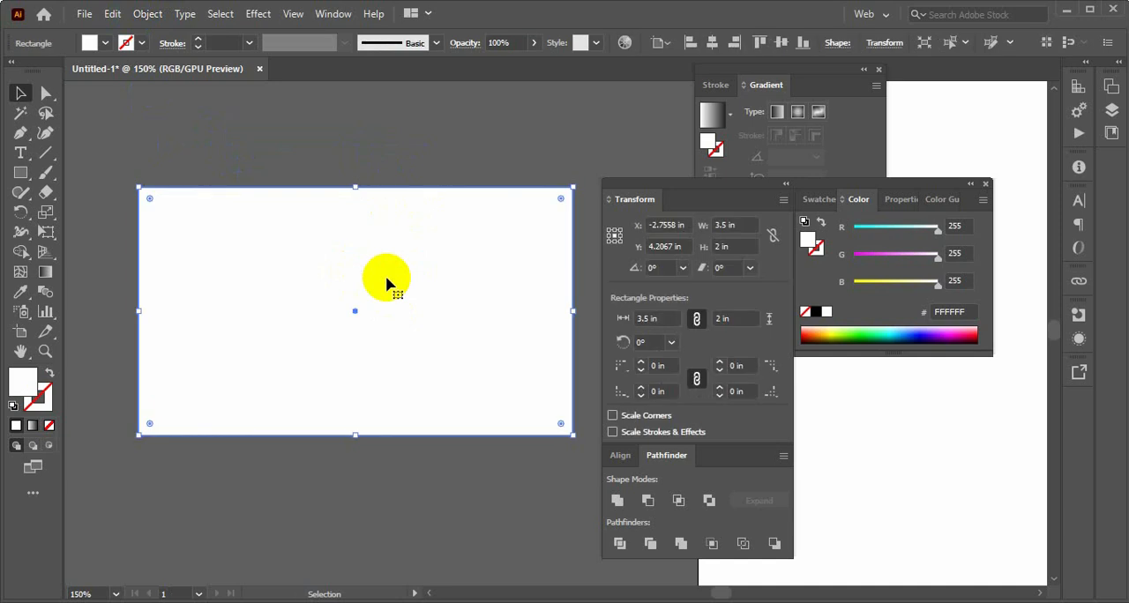
# Lock the white card rectangle again and test the lock by trying to select it
pyautogui.hotkey('ctrl', 'shift', 'a')
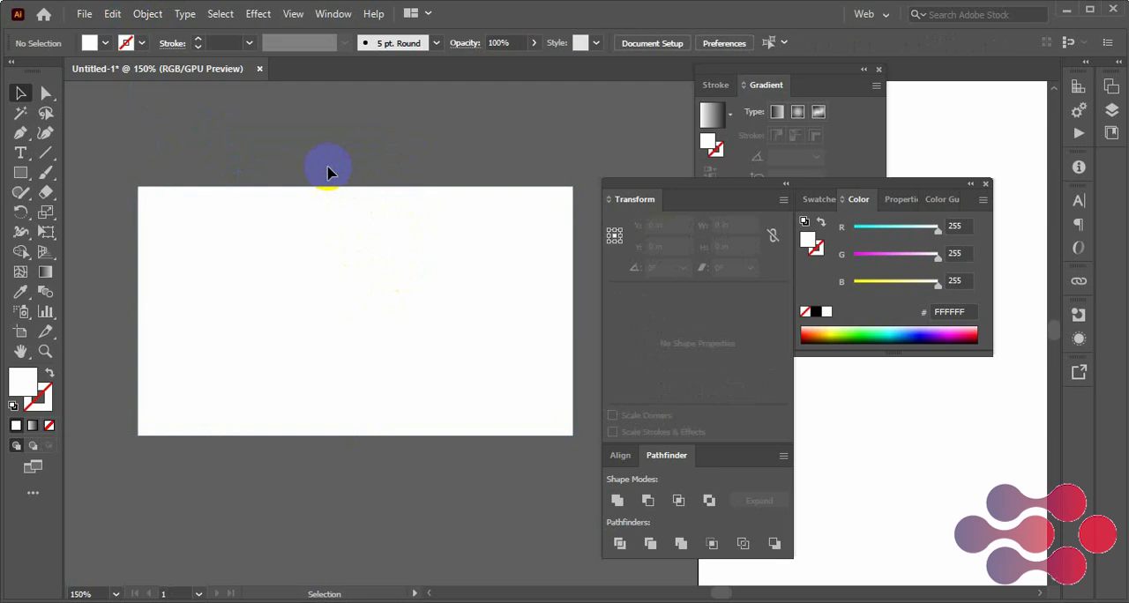
pyautogui.click(349, 220)
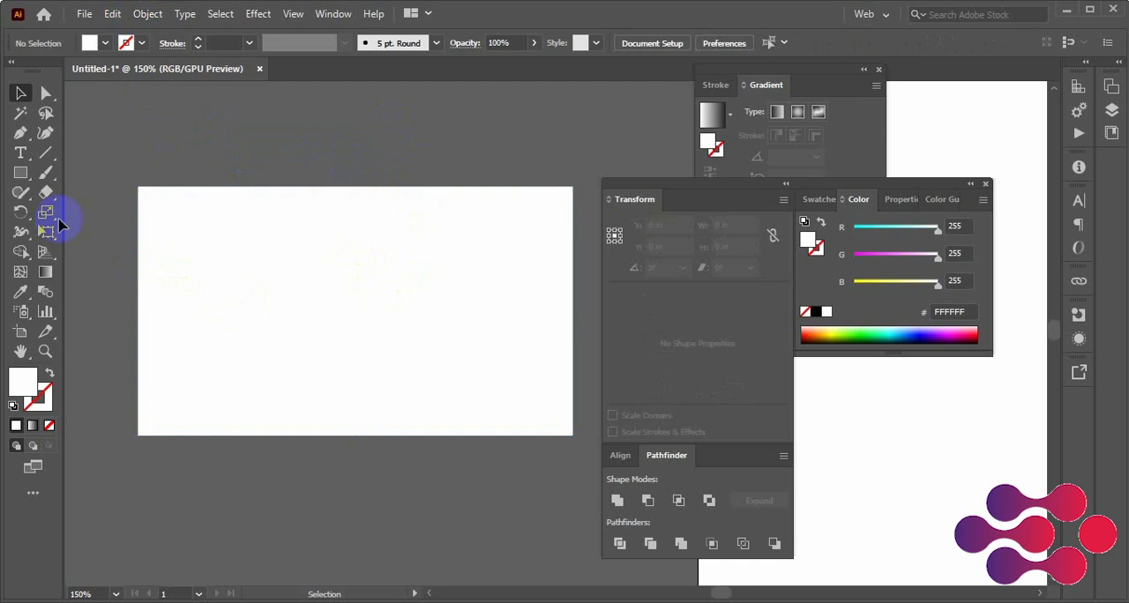
# Draw an arched Pen path from the card's left edge, about 0.6 in below its top, to the right edge and remove the outgoing handle
pyautogui.click(20, 133)
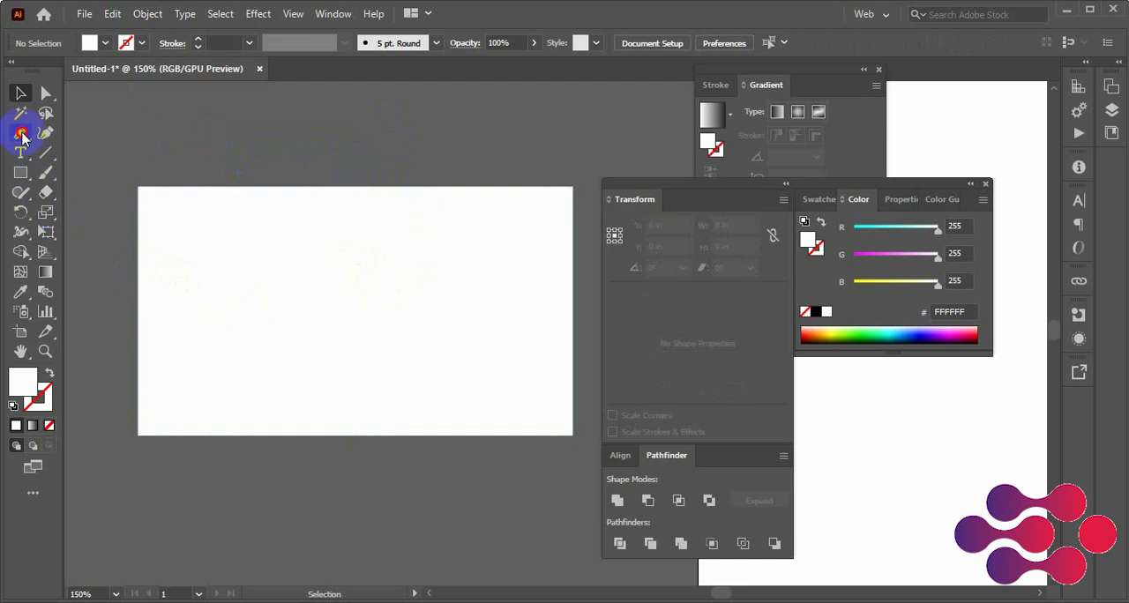
pyautogui.click(138, 267)
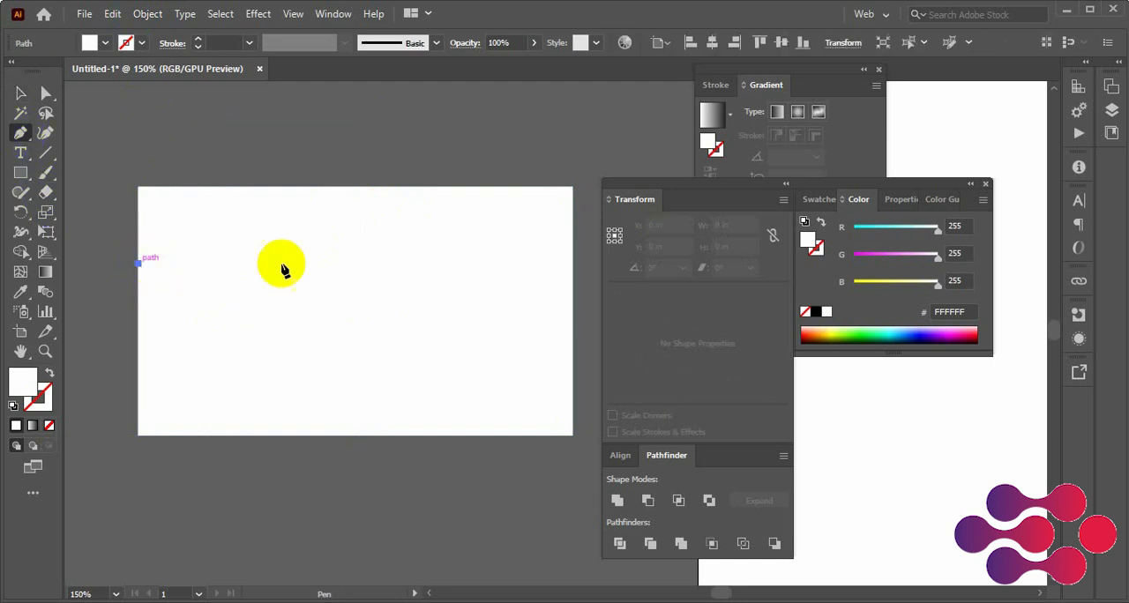
pyautogui.press('space')
pyautogui.moveTo(521, 247); pyautogui.dragTo(431, 262)
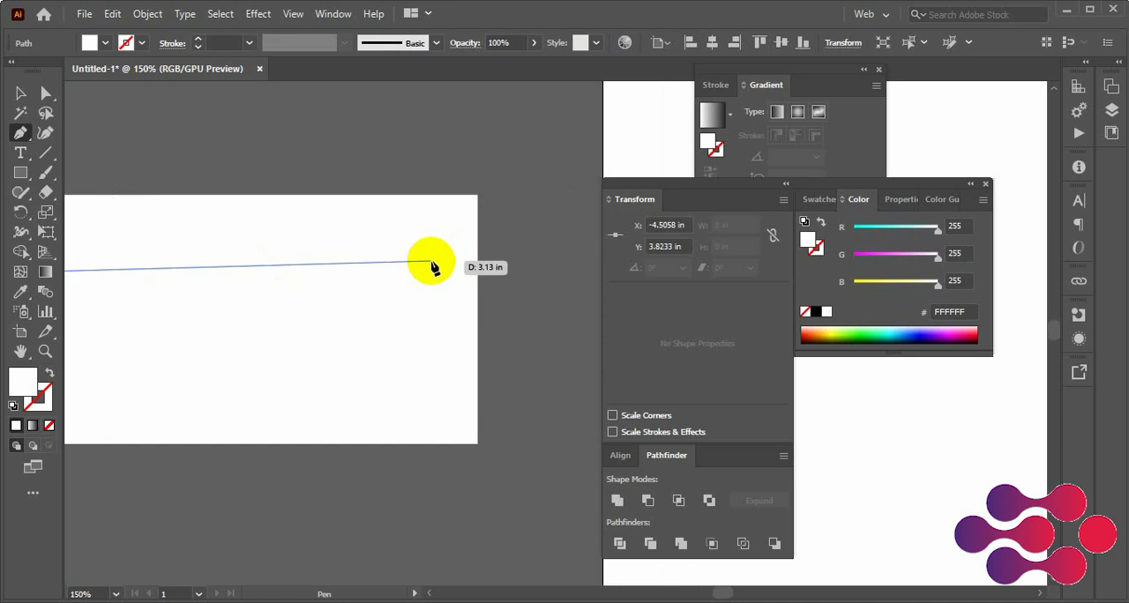
pyautogui.hotkey('ctrl', '-')
pyautogui.moveTo(478, 323); pyautogui.dragTo(116, 295)
pyautogui.moveTo(467, 281); pyautogui.dragTo(544, 319)
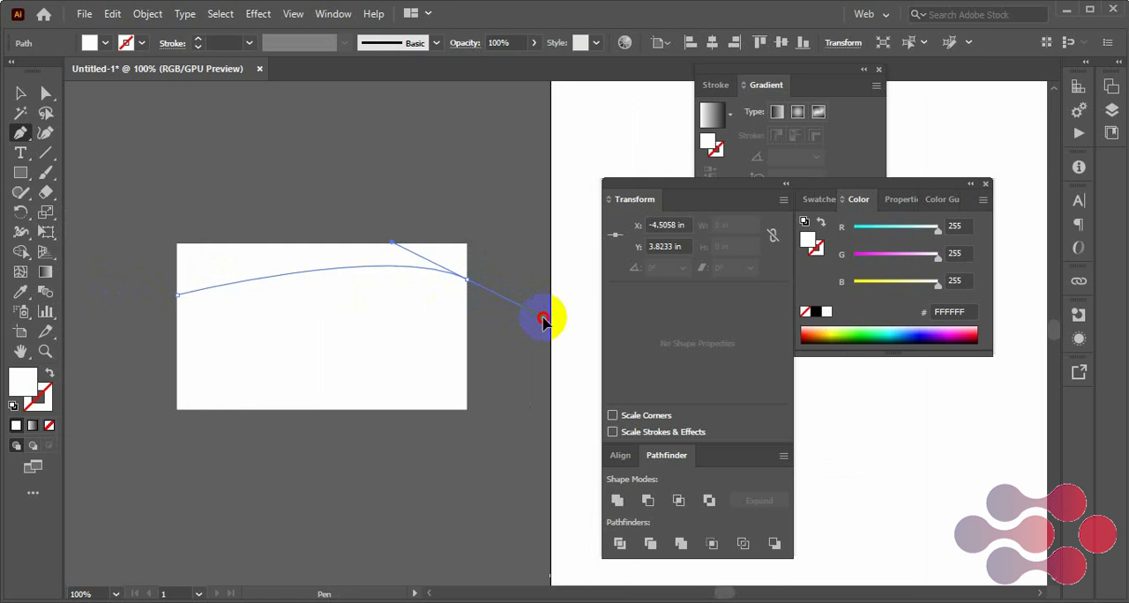
pyautogui.click(468, 282)
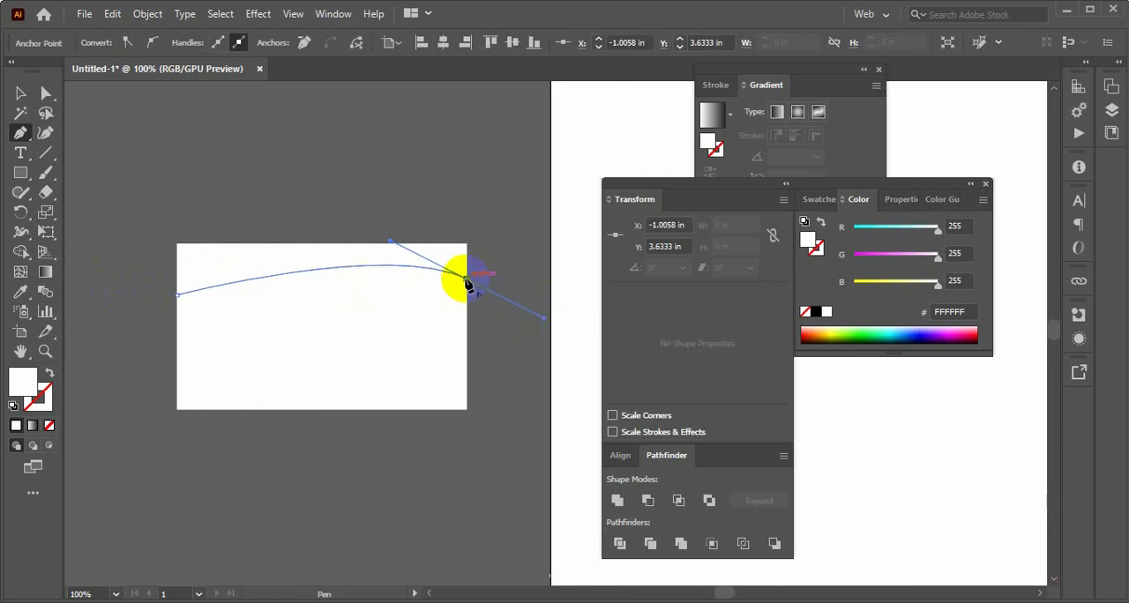
# Continue the path through the card's top right and top left corners and close it at its starting anchor
pyautogui.click(466, 246)
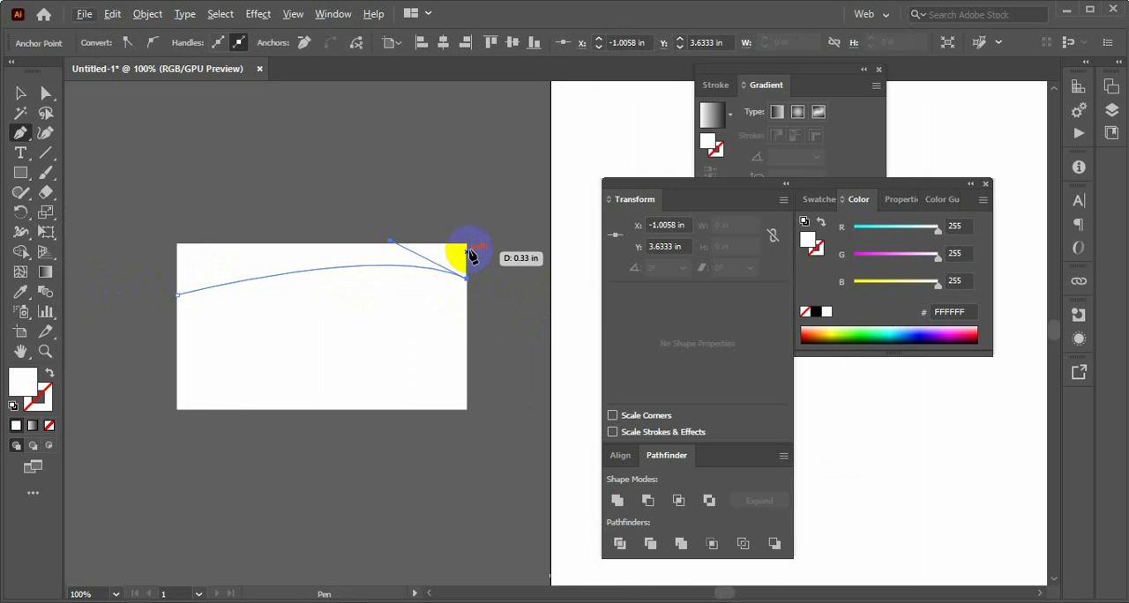
pyautogui.click(178, 245)
pyautogui.hotkey('ctrl', 'z')
pyautogui.hotkey('ctrl', 'z')
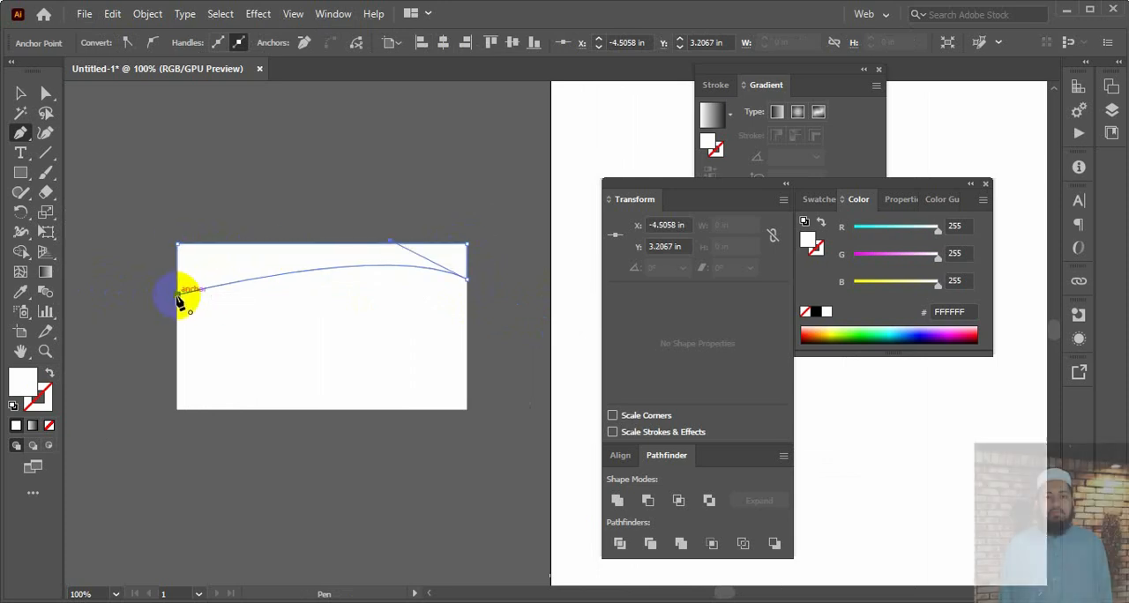
# Fill the closed header shape with dark green 435C00 and deselect it
pyautogui.click(19, 93)
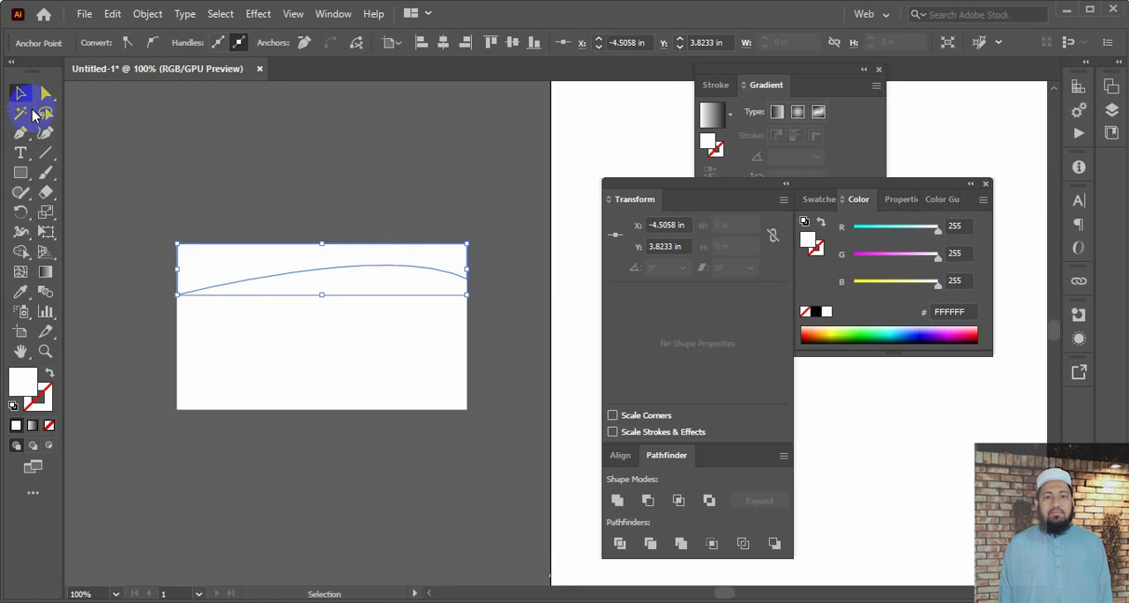
pyautogui.click(842, 334)
pyautogui.click(469, 204)
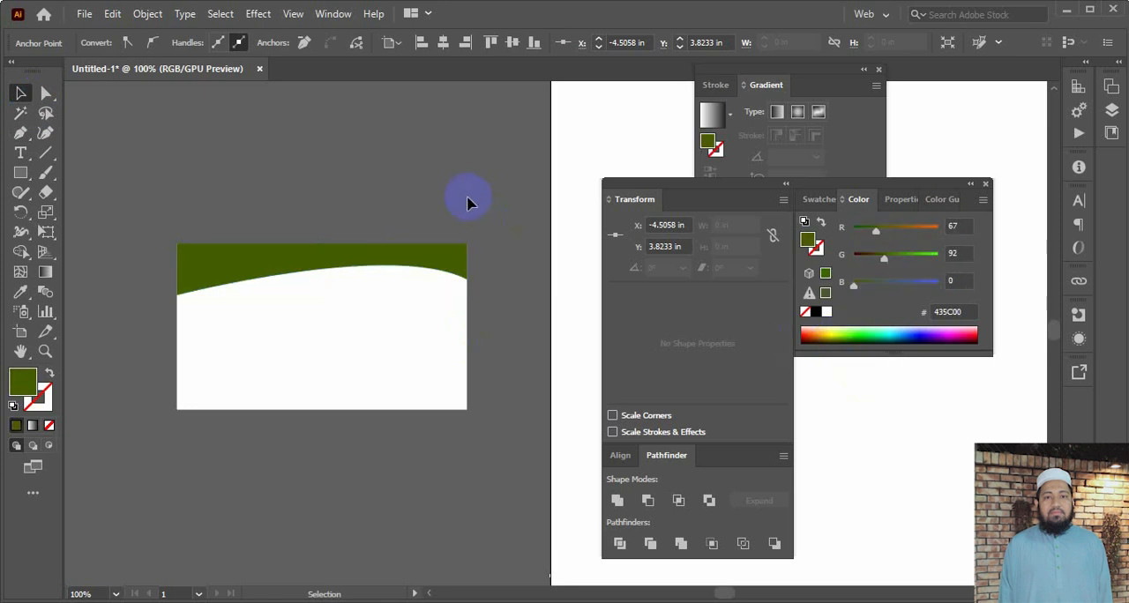
# Nudge the green shape's lower right anchor up along the card edge to a Y position of about 3.54 in
pyautogui.click(453, 252)
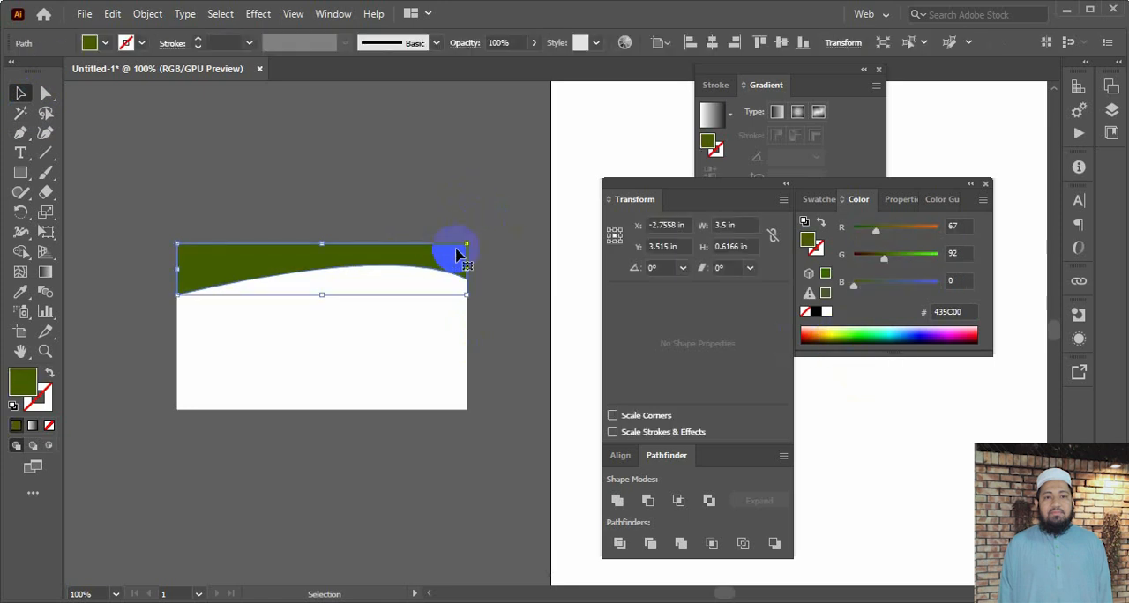
pyautogui.press('a')
pyautogui.hotkey('ctrl', '=')
pyautogui.press('space')
pyautogui.moveTo(531, 288); pyautogui.dragTo(290, 278)
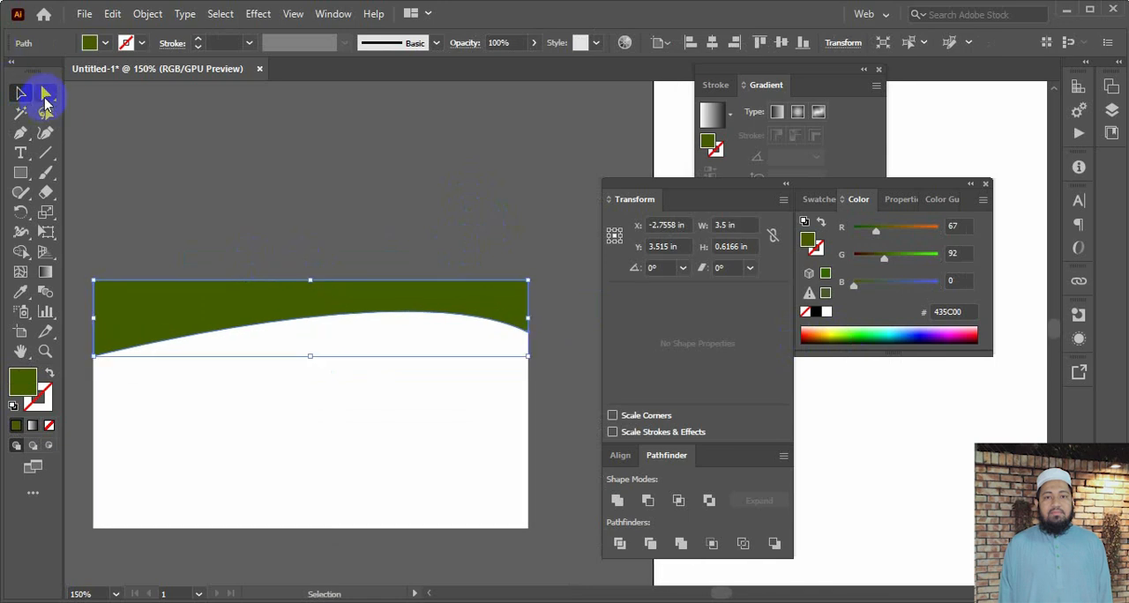
pyautogui.click(47, 94)
pyautogui.moveTo(528, 333); pyautogui.dragTo(529, 336)
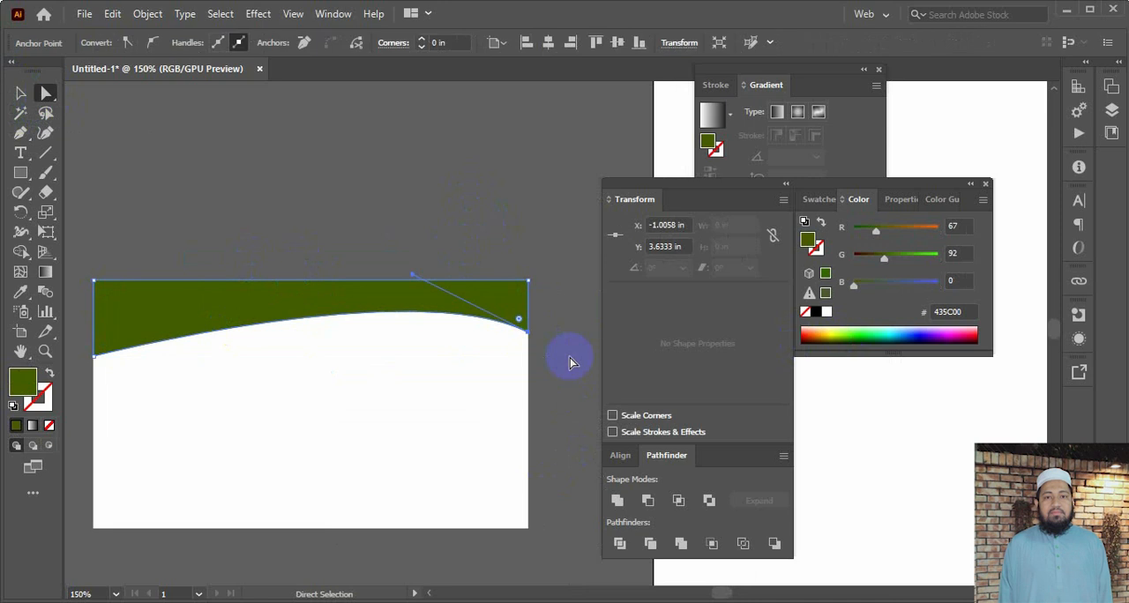
pyautogui.press('Up')
pyautogui.press('Up')
pyautogui.press('Up')
pyautogui.press('Up')
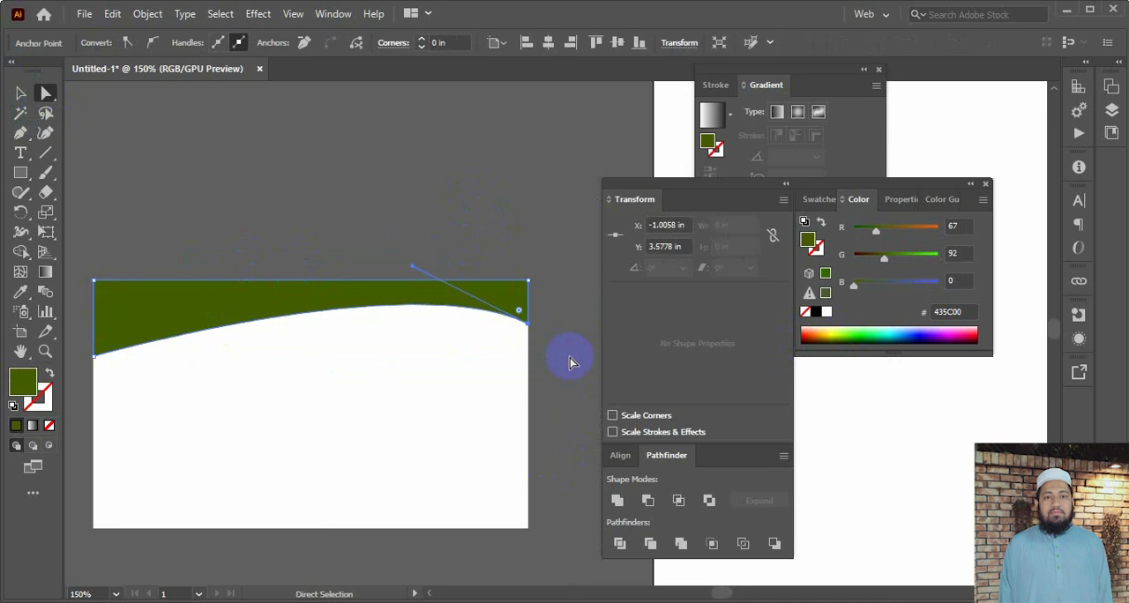
pyautogui.press('Up')
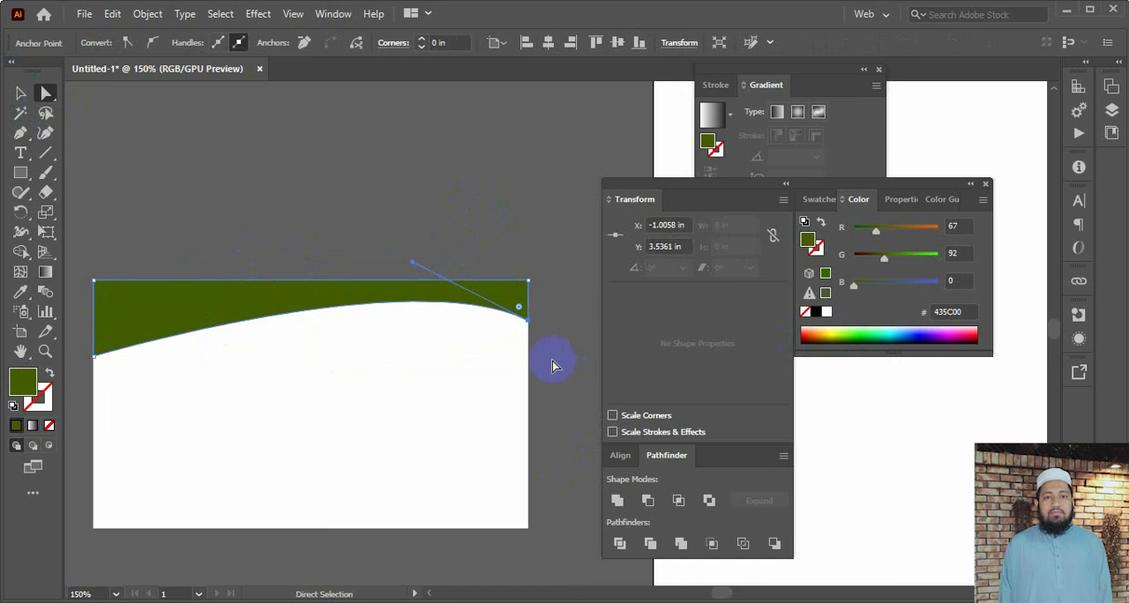
# Nudge the green shape's lower left anchor down to a Y position of about 3.91 in and deselect the shape
pyautogui.moveTo(323, 406); pyautogui.dragTo(390, 355)
pyautogui.click(174, 327)
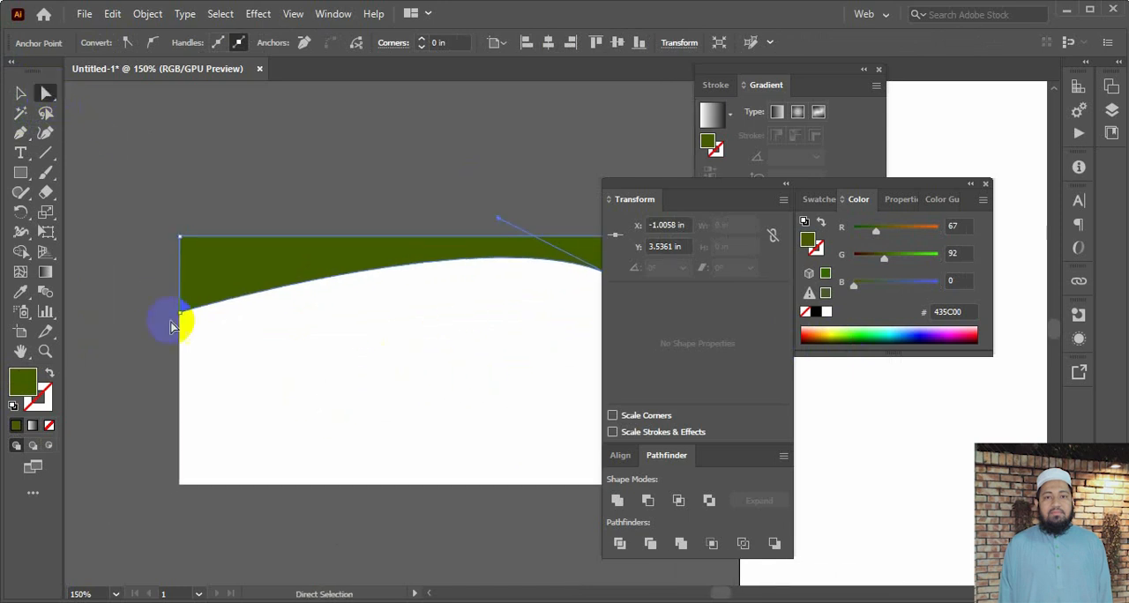
pyautogui.moveTo(173, 327); pyautogui.dragTo(182, 318)
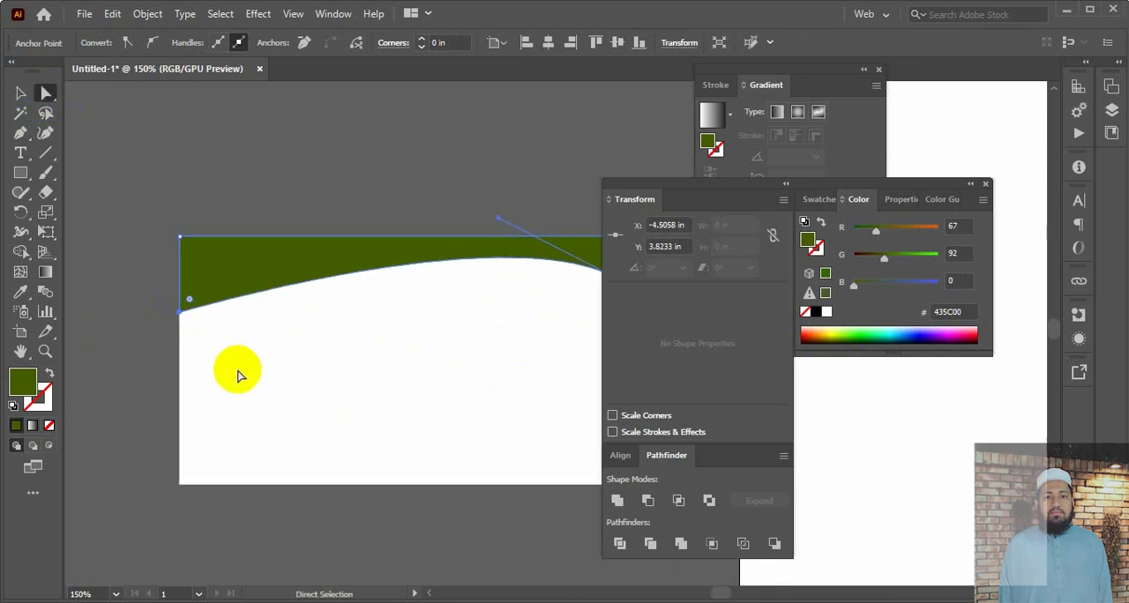
pyautogui.press('Down')
pyautogui.press('Down')
pyautogui.press('Down')
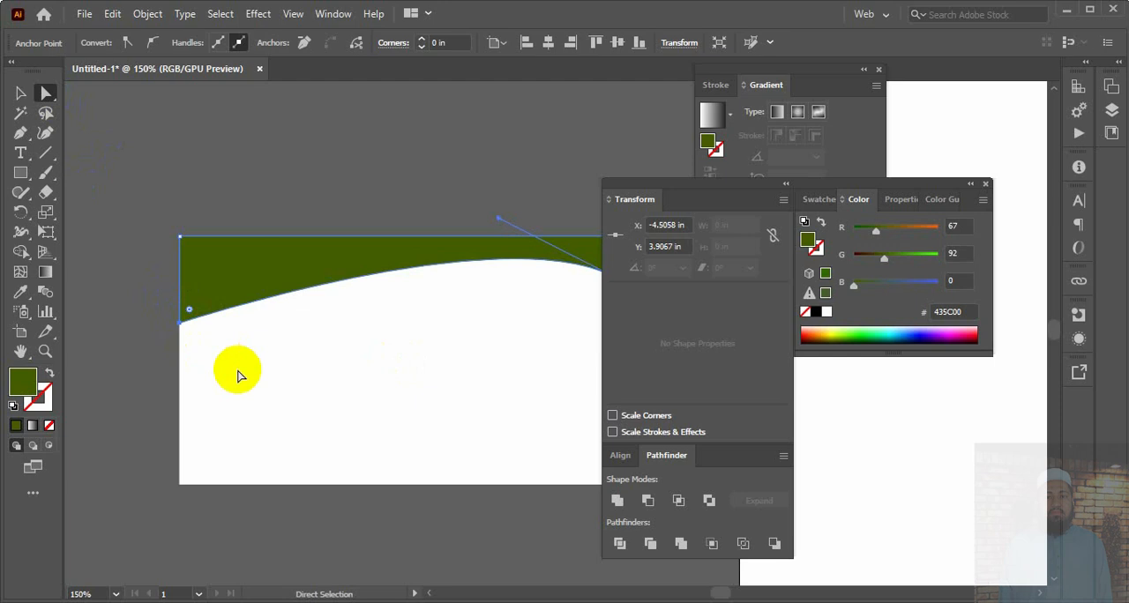
pyautogui.click(18, 92)
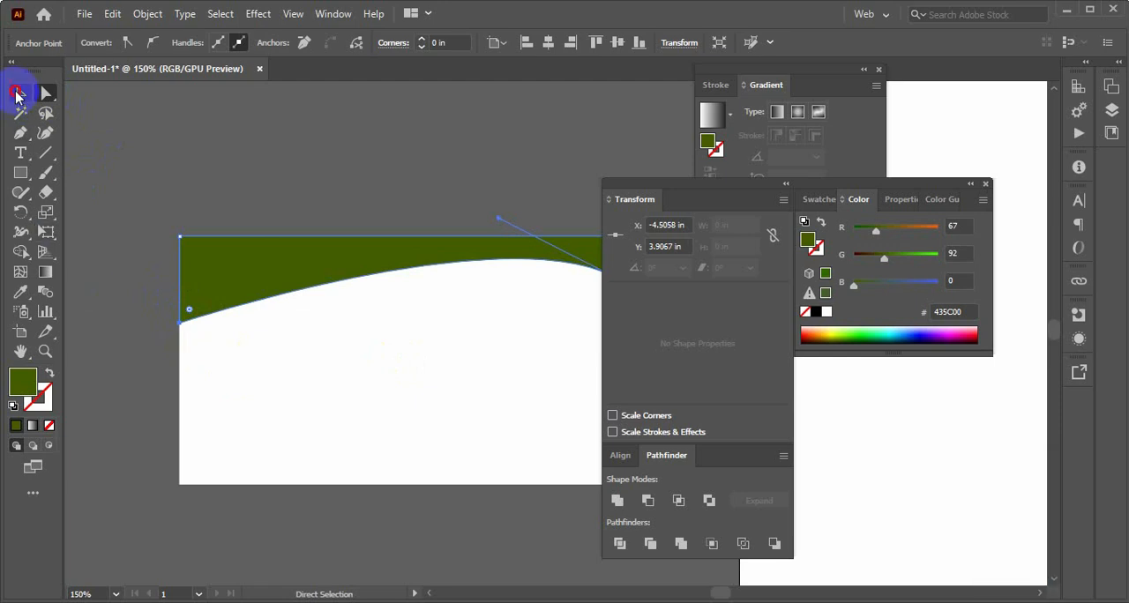
pyautogui.click(357, 196)
# Paste a copy of the green shape directly behind it and stretch the copy downward to a height of about 0.79 in
pyautogui.hotkey('ctrl', '1')
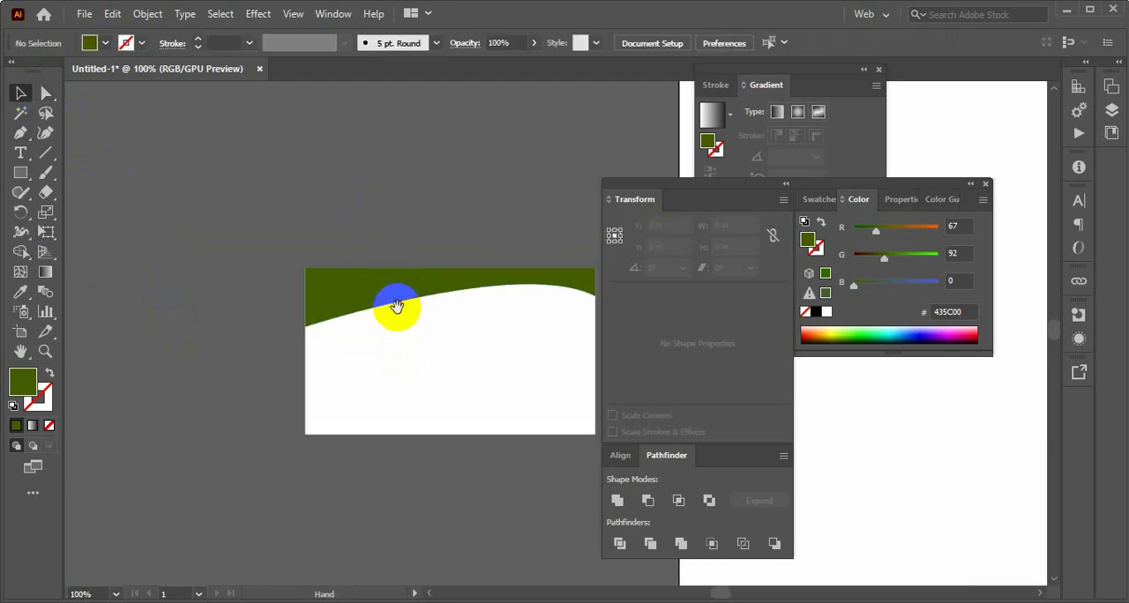
pyautogui.moveTo(391, 305); pyautogui.dragTo(314, 289)
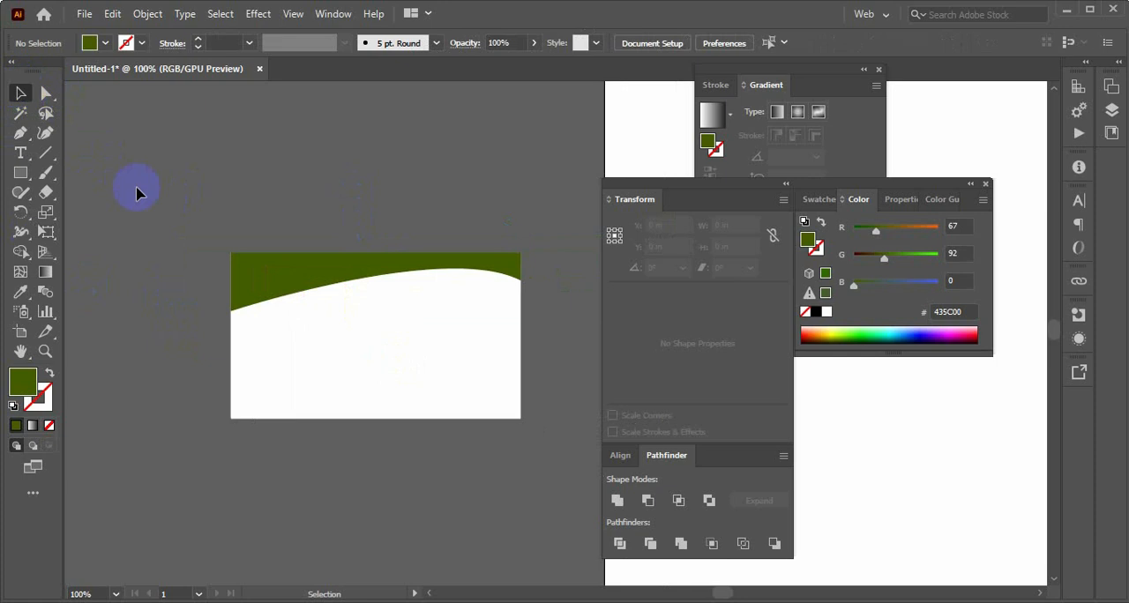
pyautogui.click(378, 281)
pyautogui.click(391, 236)
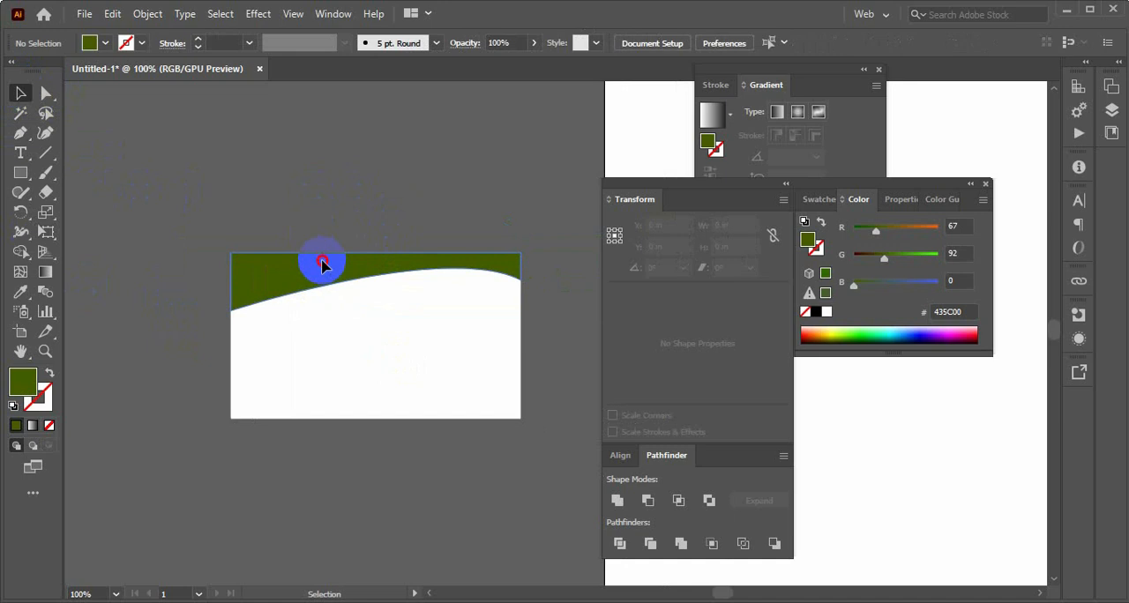
pyautogui.click(322, 267)
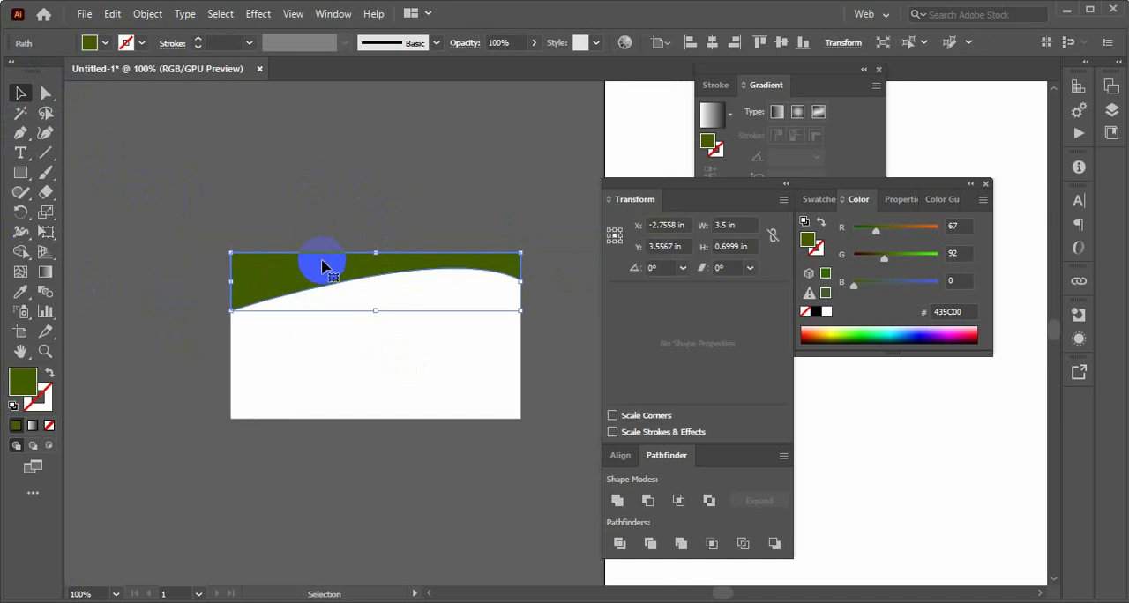
pyautogui.press('a')
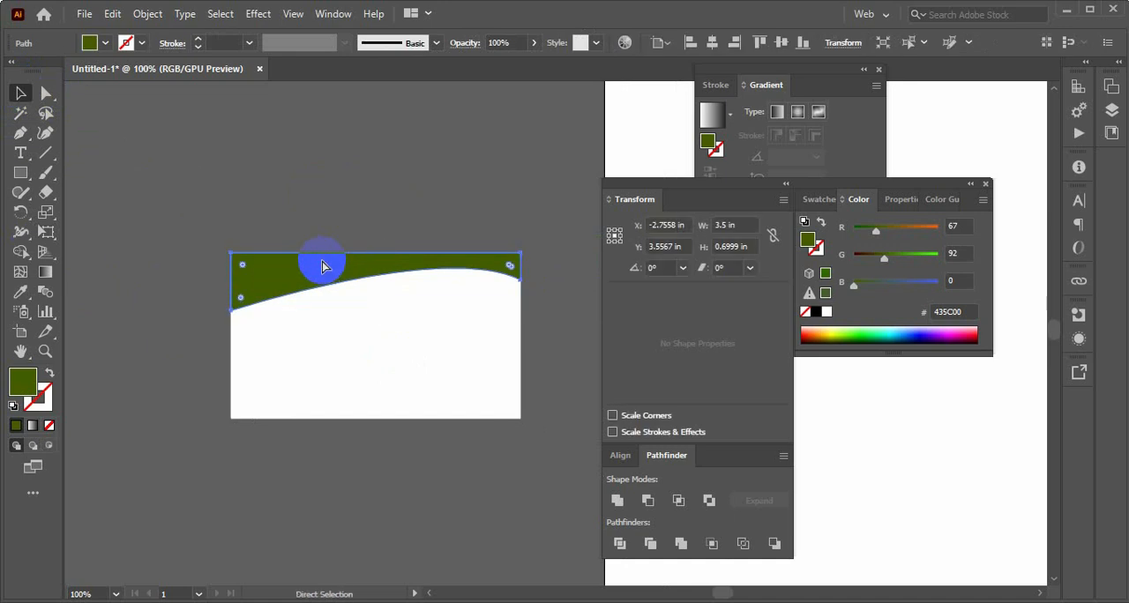
pyautogui.press('v')
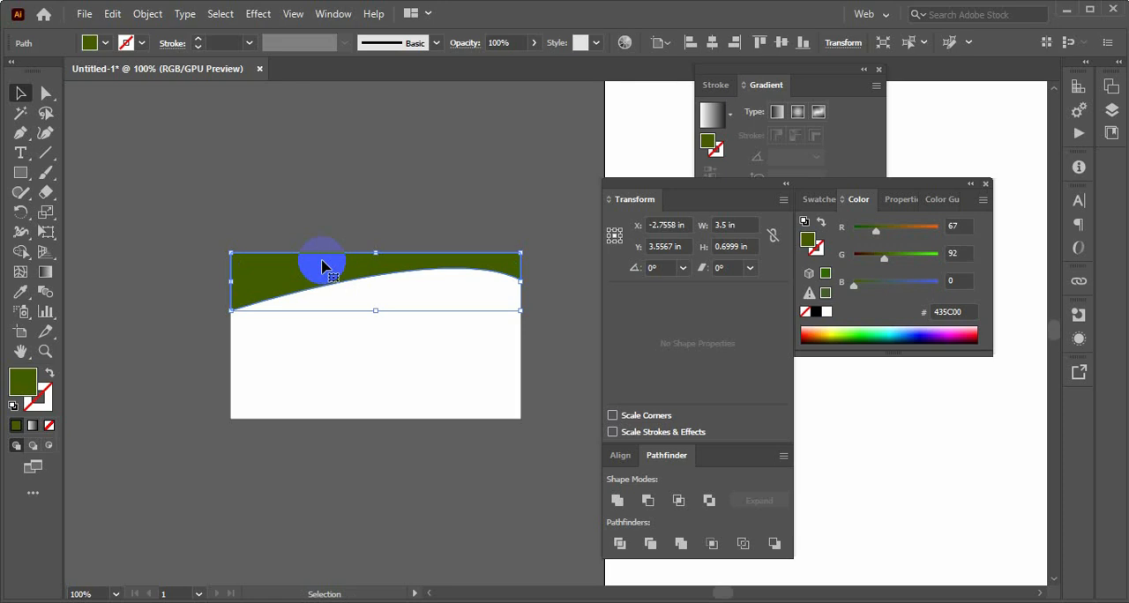
pyautogui.press('ctrl')
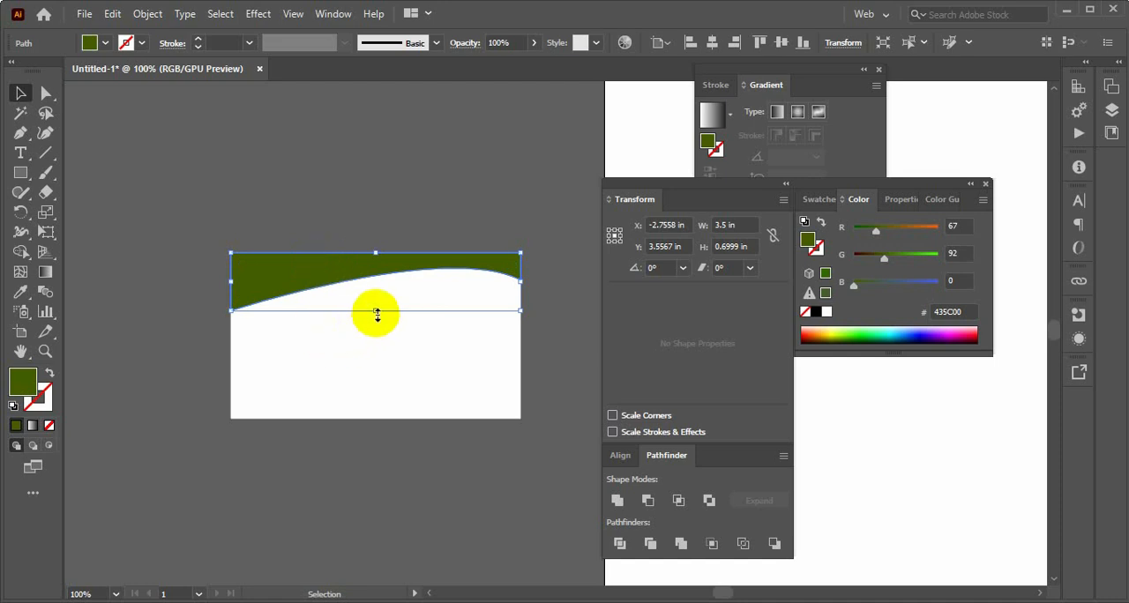
pyautogui.moveTo(376, 311); pyautogui.dragTo(376, 317)
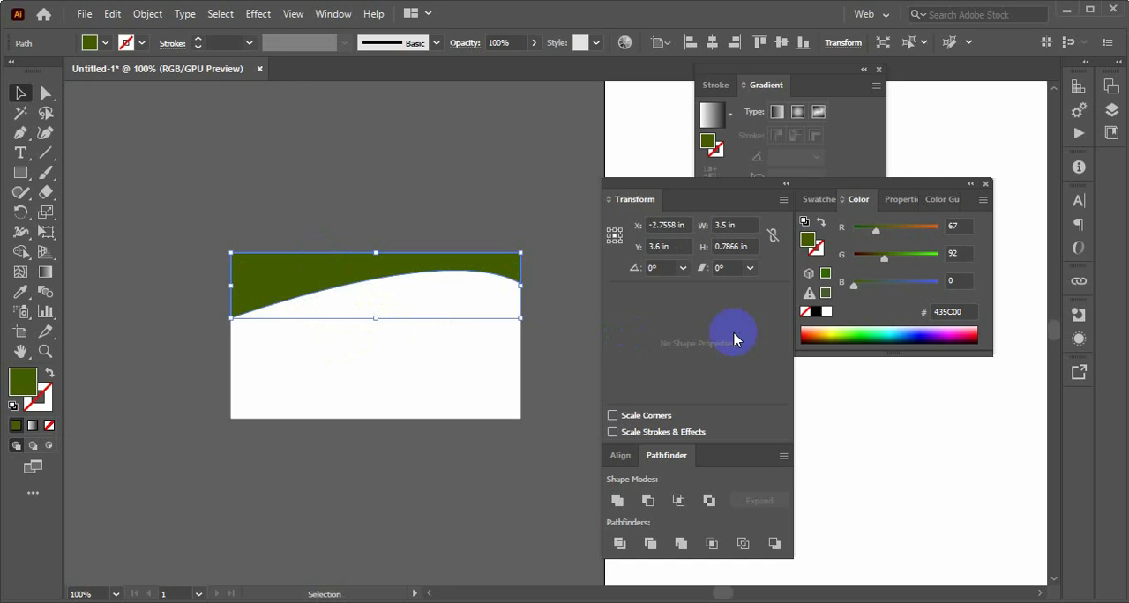
# Try olive 8B8500 on the rear copy, settle on dark blue 03008B as its fill, and deselect it
pyautogui.click(831, 335)
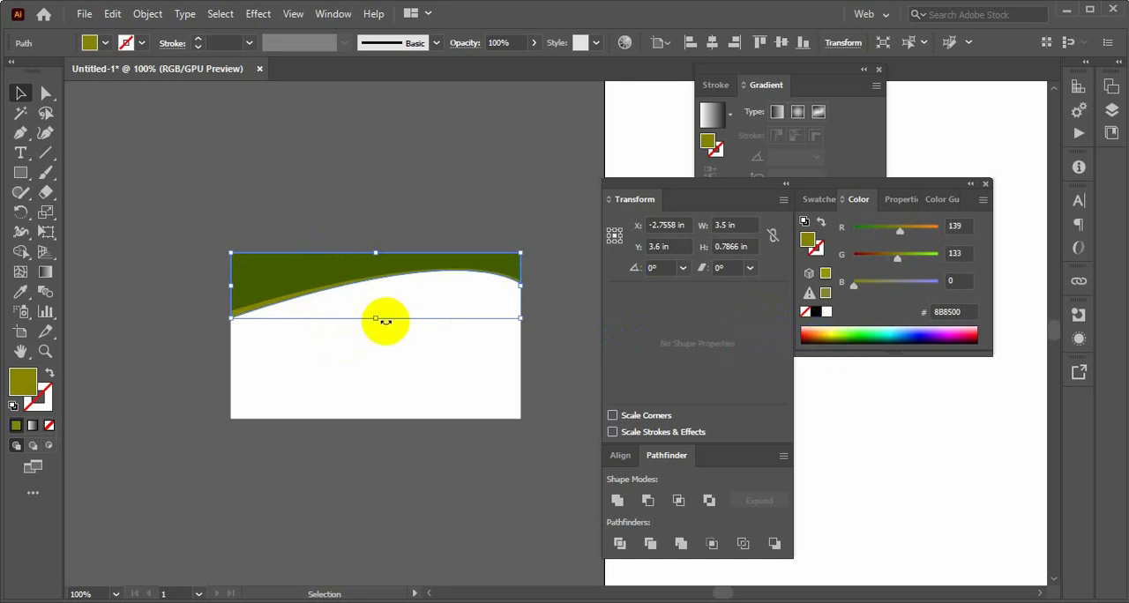
pyautogui.click(920, 337)
pyautogui.click(448, 177)
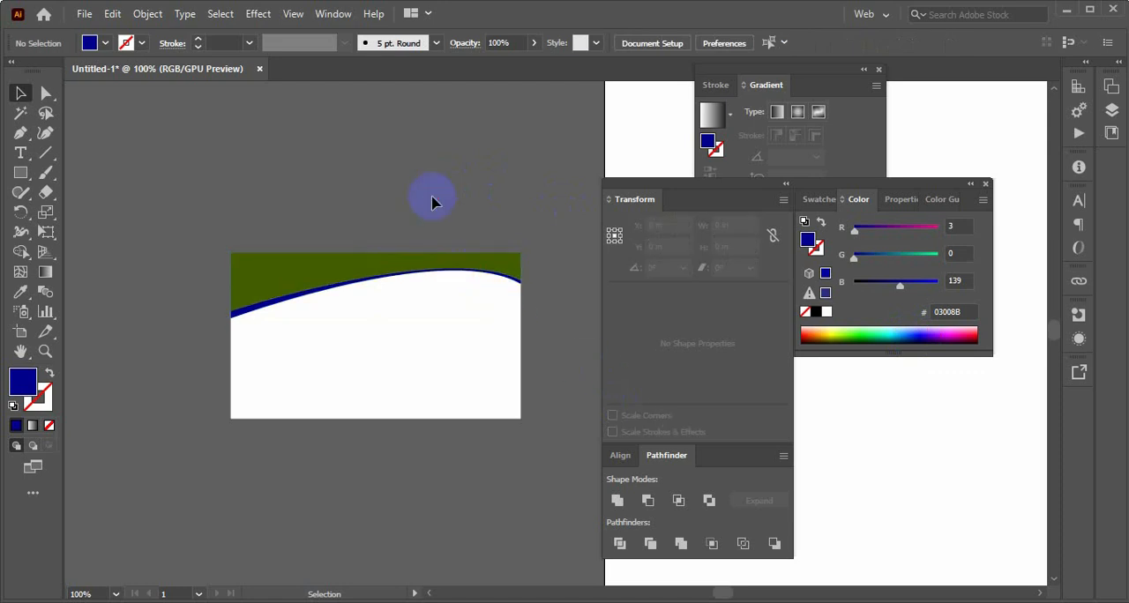
# Select the green and blue header shapes together and group them
pyautogui.rightClick(354, 259)
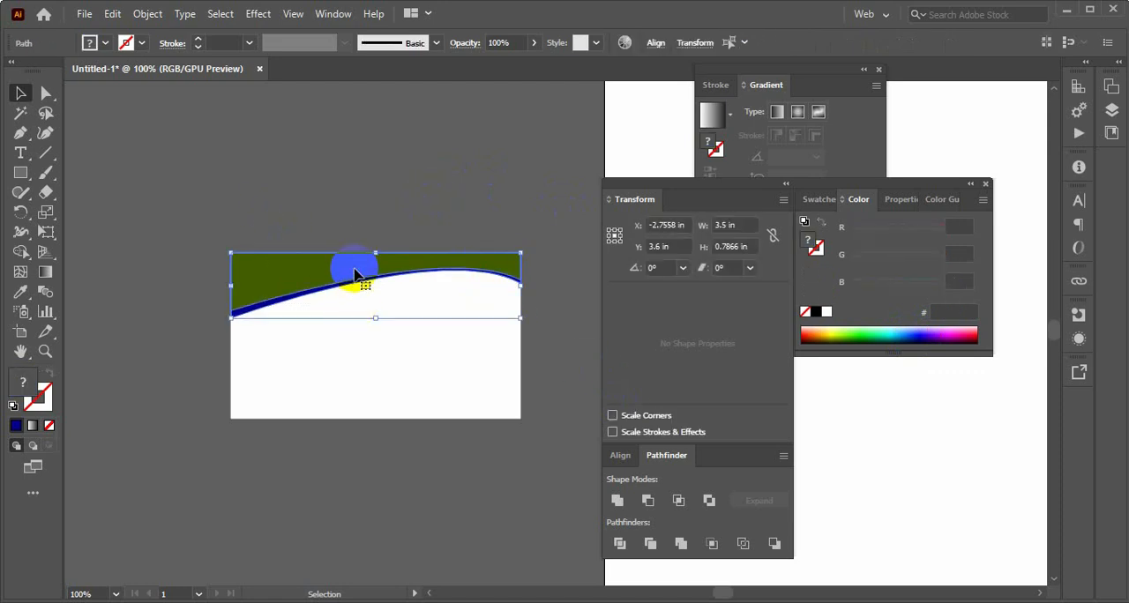
pyautogui.click(399, 362)
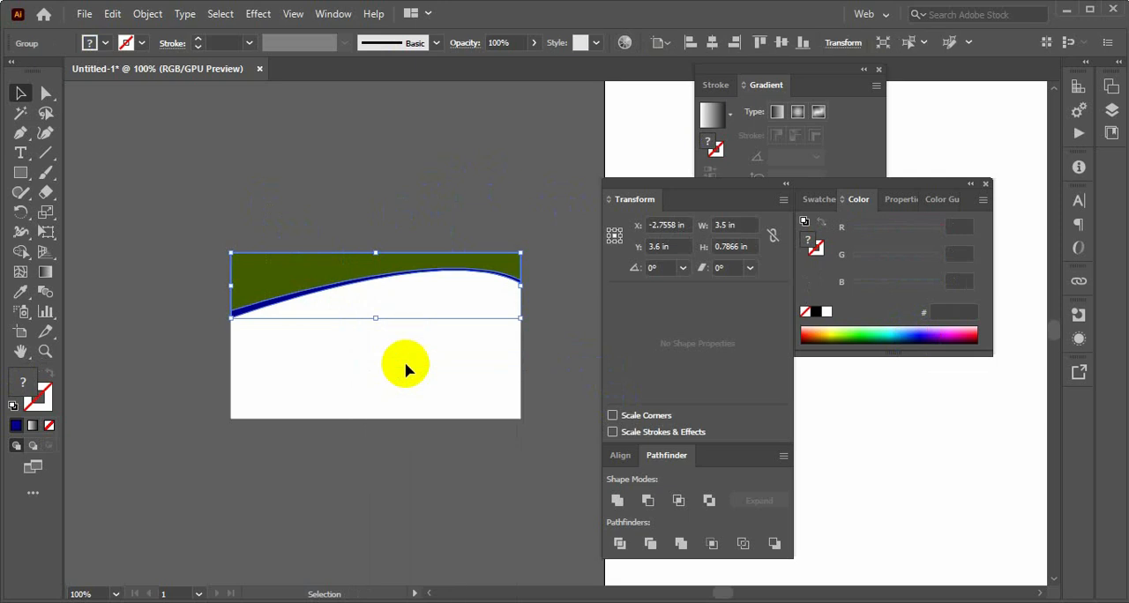
pyautogui.click(328, 290)
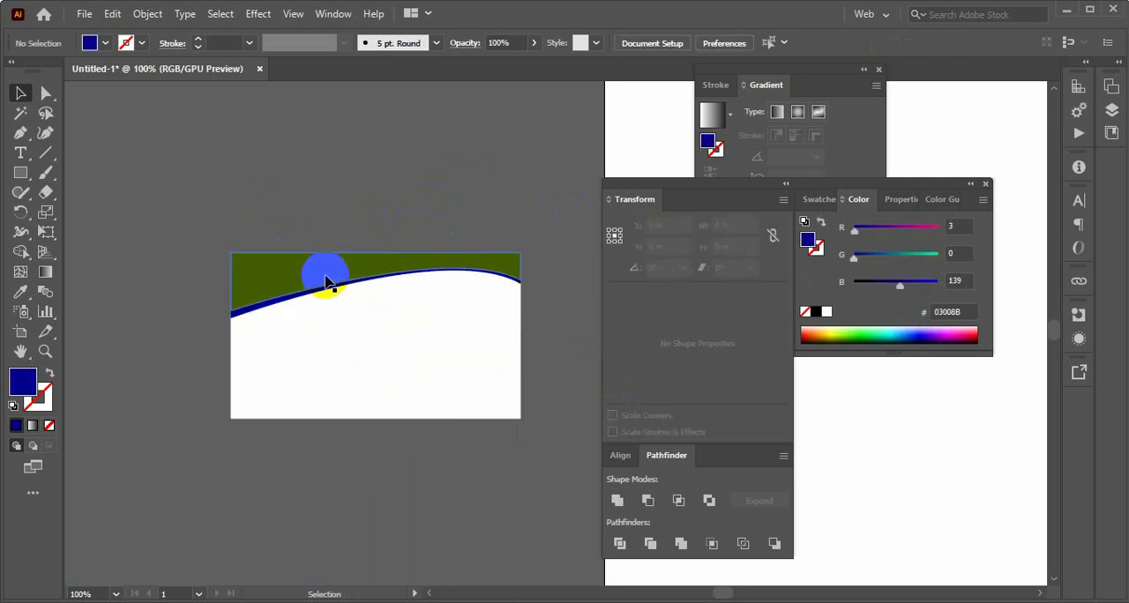
# Create a reflected copy of the grouped green and blue header shapes across the horizontal axis
pyautogui.click(326, 282)
pyautogui.rightClick(326, 283)
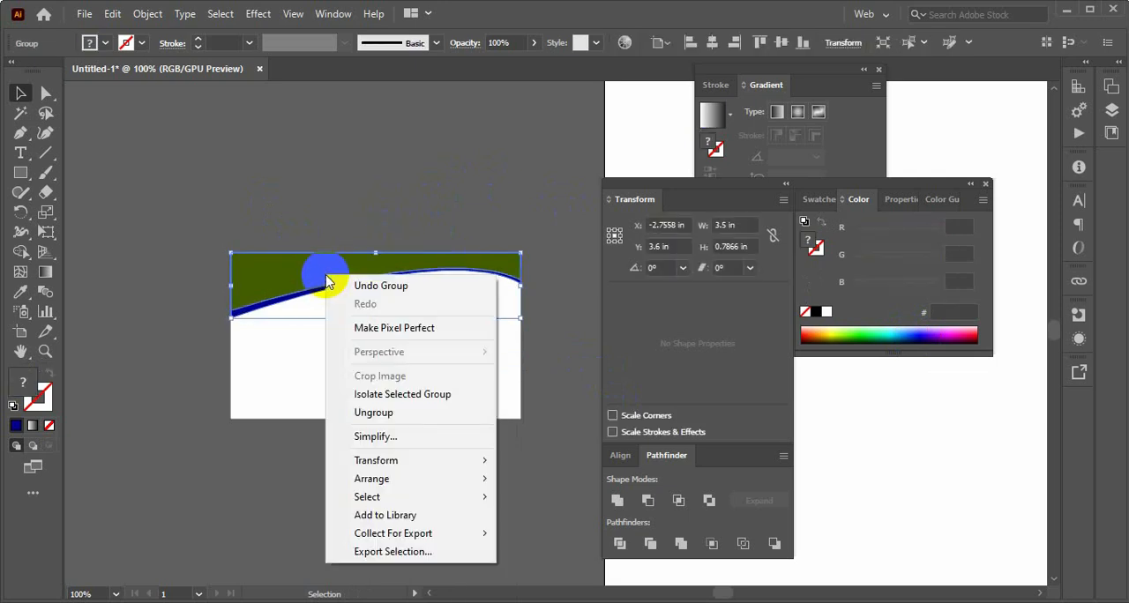
pyautogui.moveTo(424, 461)
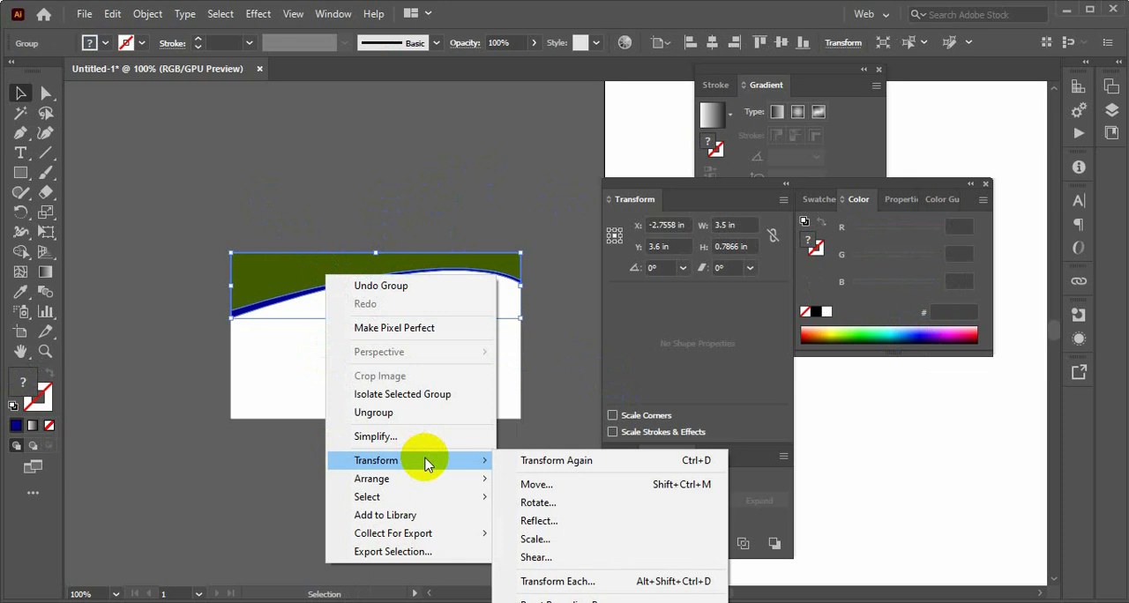
pyautogui.click(538, 521)
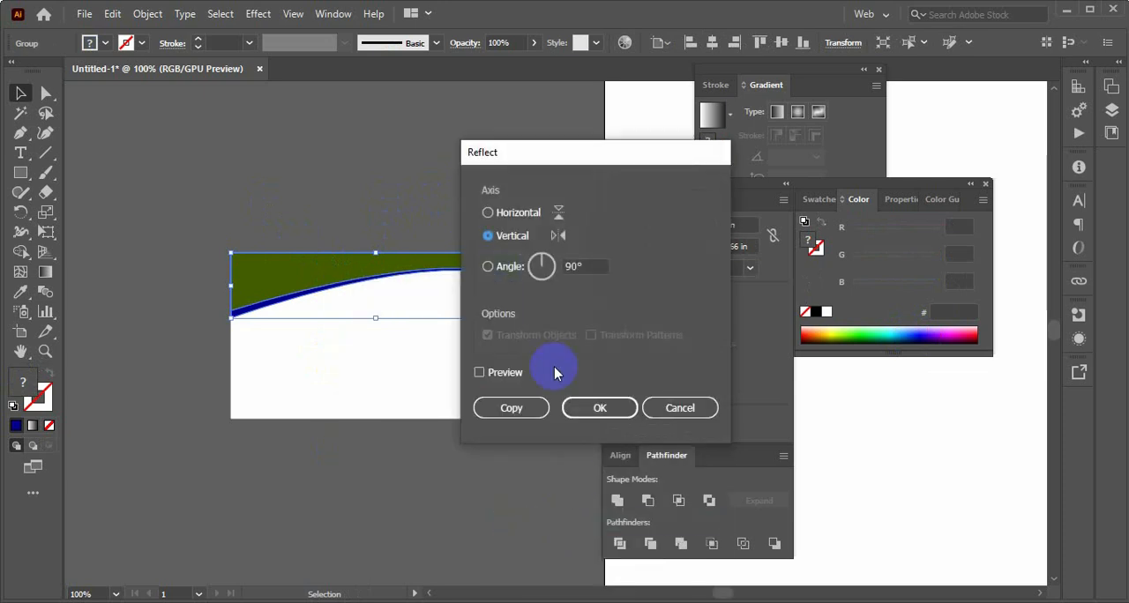
pyautogui.click(498, 220)
pyautogui.click(520, 410)
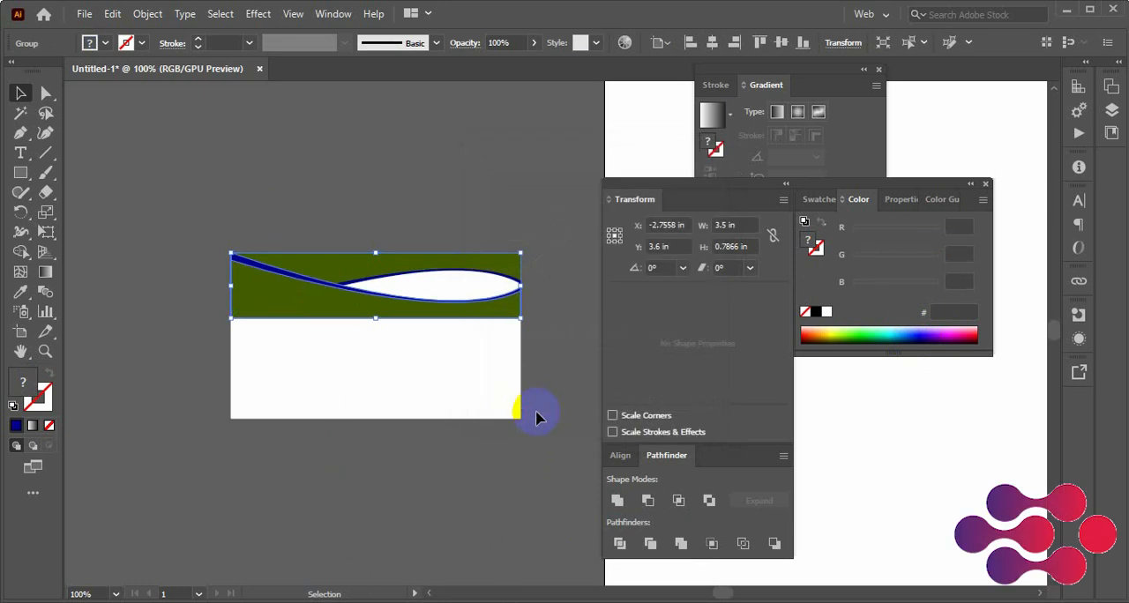
# Reflect the copied shape group across the vertical axis
pyautogui.rightClick(304, 302)
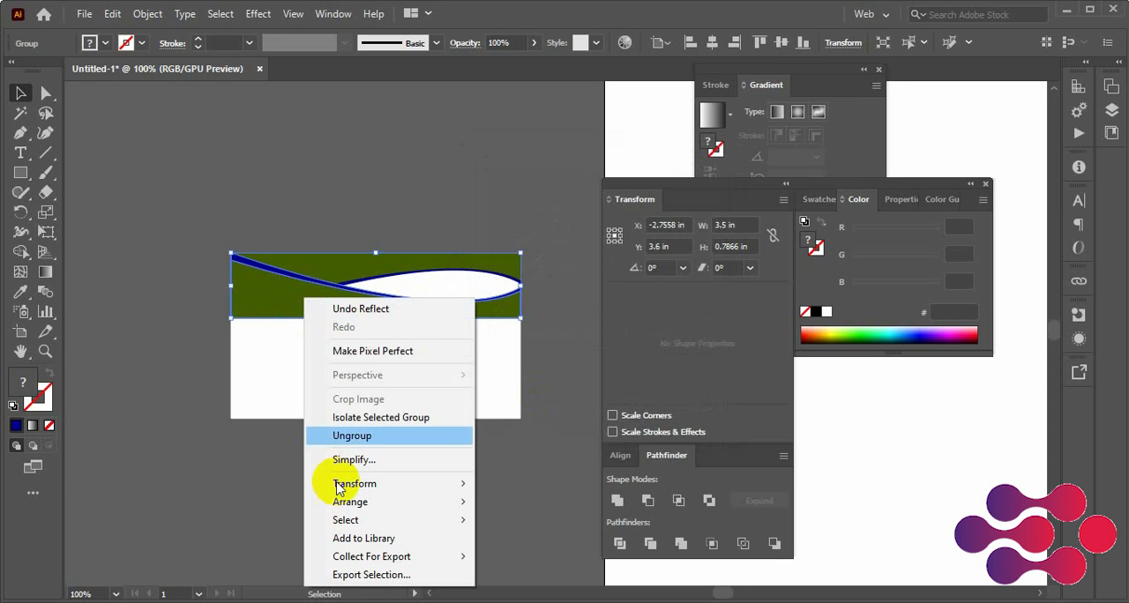
pyautogui.moveTo(388, 502)
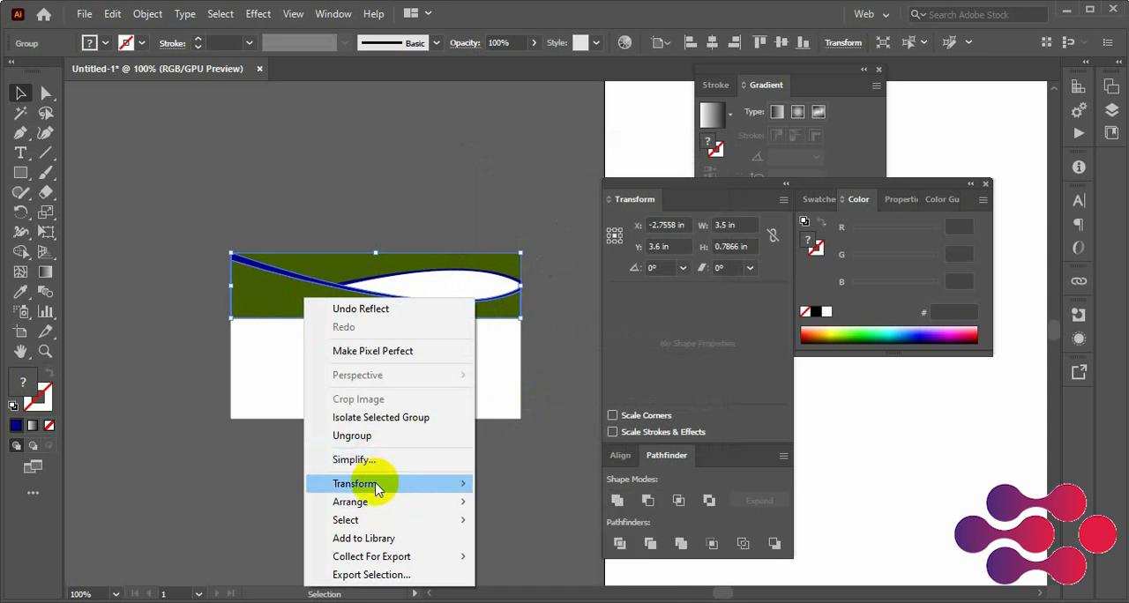
pyautogui.click(529, 399)
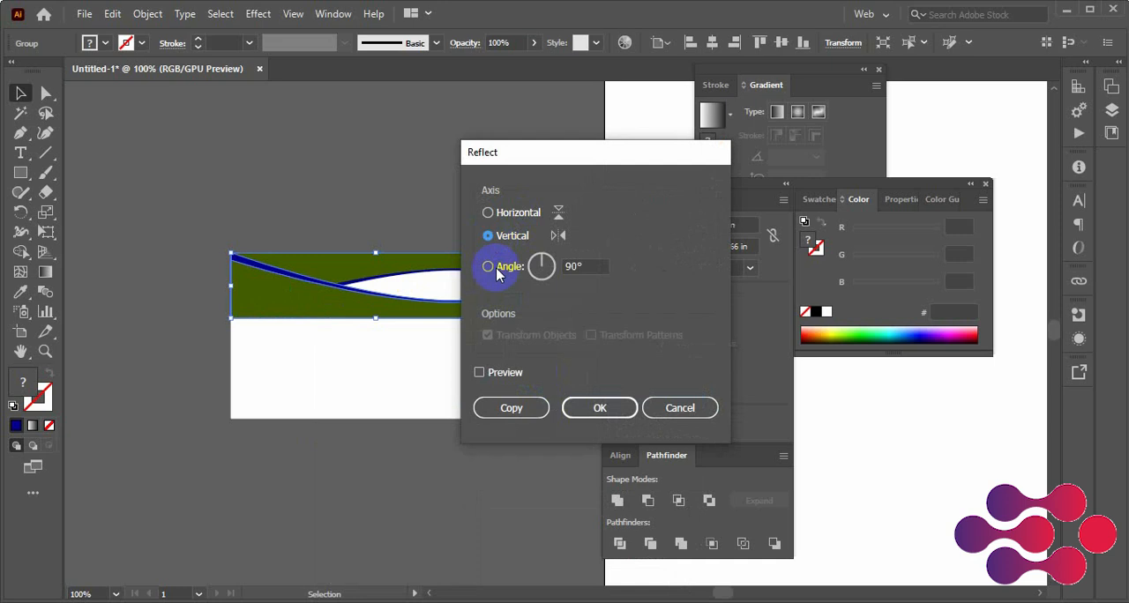
pyautogui.click(599, 409)
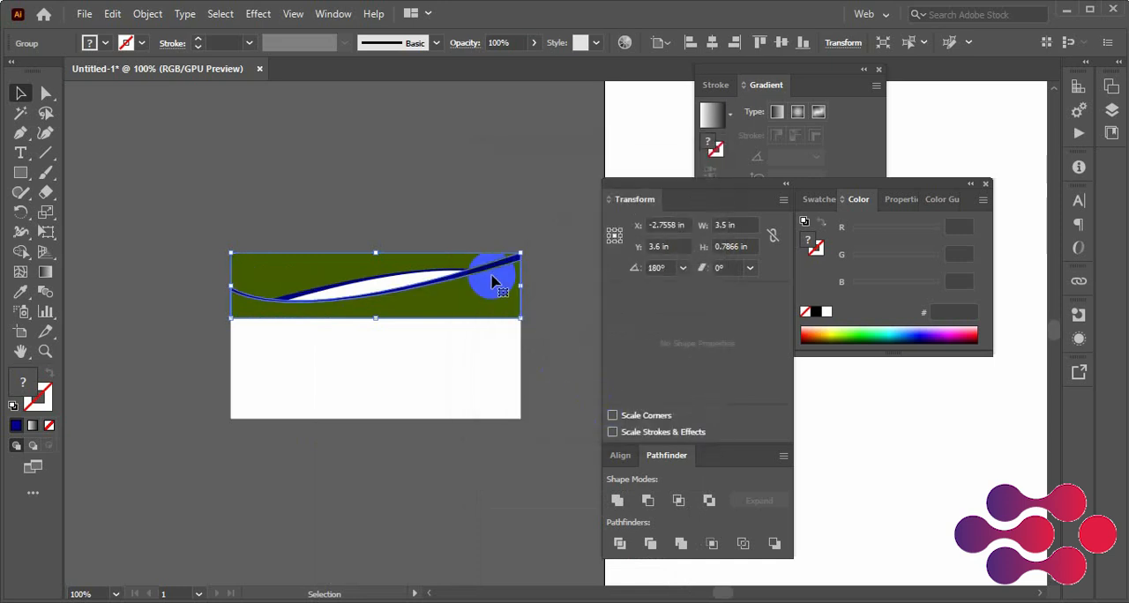
# Nudge the reflected group down to the card's bottom edge, at a Y position of about 4.79 in, and deselect it
pyautogui.press('Down')
pyautogui.press('Down')
pyautogui.press('Down')
pyautogui.press('Down')
pyautogui.press('Down')
pyautogui.press('Down')
pyautogui.press('Down')
pyautogui.press('Down')
pyautogui.press('Down')
pyautogui.press('Down')
pyautogui.press('Down')
pyautogui.press('Down')
pyautogui.press('Down')
pyautogui.press('Down')
pyautogui.press('Down')
pyautogui.press('Down')
pyautogui.press('Down')
pyautogui.press('Down')
pyautogui.press('Down')
pyautogui.press('Down')
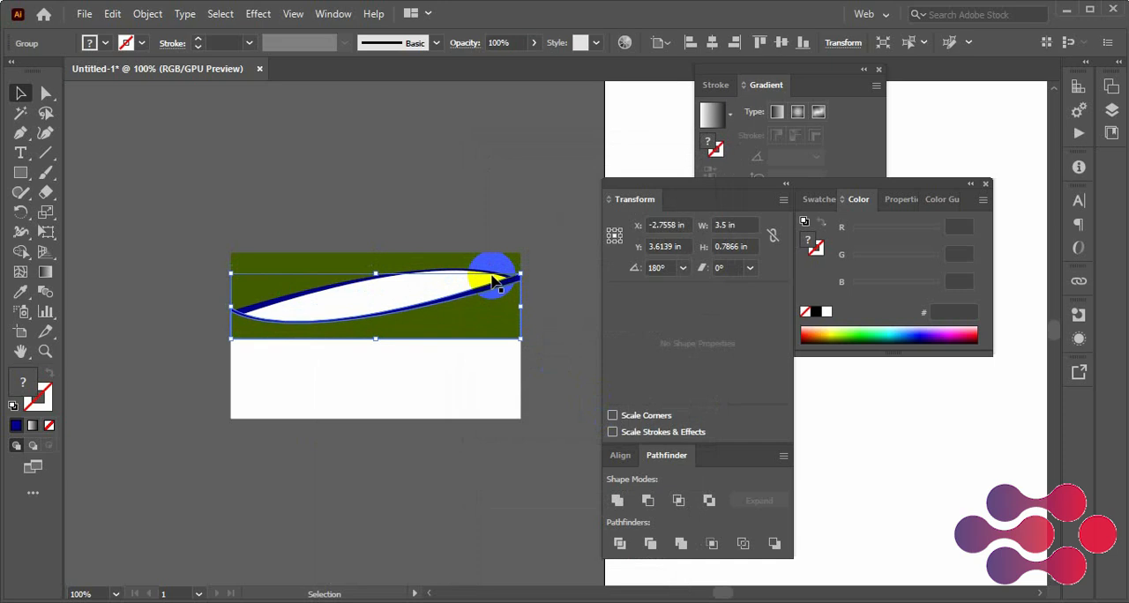
pyautogui.press('Down')
pyautogui.press('Down')
pyautogui.press('Down')
pyautogui.press('Down')
pyautogui.press('Down')
pyautogui.press('Down')
pyautogui.press('Down')
pyautogui.press('Down')
pyautogui.press('Down')
pyautogui.press('Down')
pyautogui.press('Down')
pyautogui.press('Down')
pyautogui.press('Down')
pyautogui.press('Down')
pyautogui.press('Down')
pyautogui.press('Down')
pyautogui.press('Down')
pyautogui.press('Down')
pyautogui.press('Down')
pyautogui.press('Down')
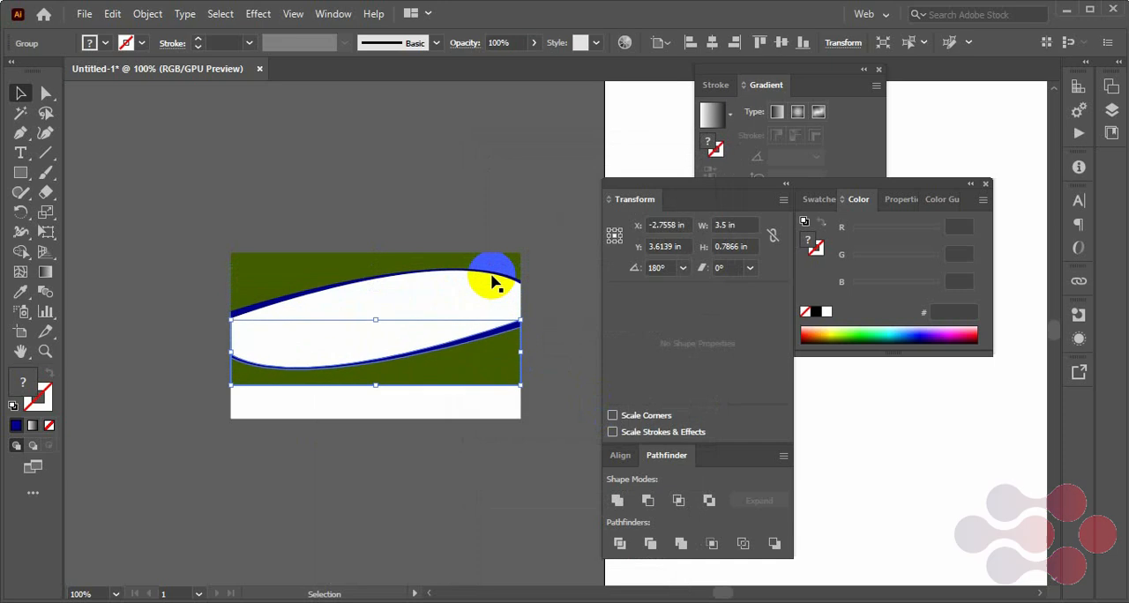
pyautogui.press('Down')
pyautogui.press('Down')
pyautogui.press('Down')
pyautogui.press('Down')
pyautogui.press('Down')
pyautogui.press('Down')
pyautogui.press('Down')
pyautogui.press('Down')
pyautogui.press('Down')
pyautogui.press('Down')
pyautogui.press('Down')
pyautogui.press('Down')
pyautogui.press('Down')
pyautogui.press('Down')
pyautogui.press('Down')
pyautogui.press('Down')
pyautogui.press('Down')
pyautogui.press('Down')
pyautogui.press('Down')
pyautogui.press('Down')
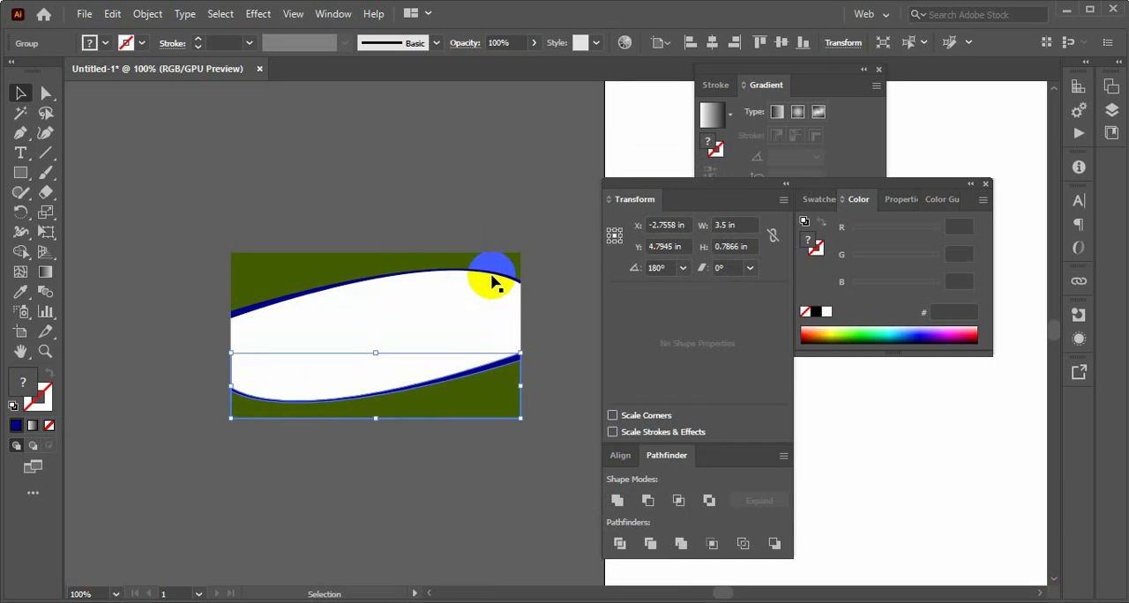
pyautogui.click(535, 232)
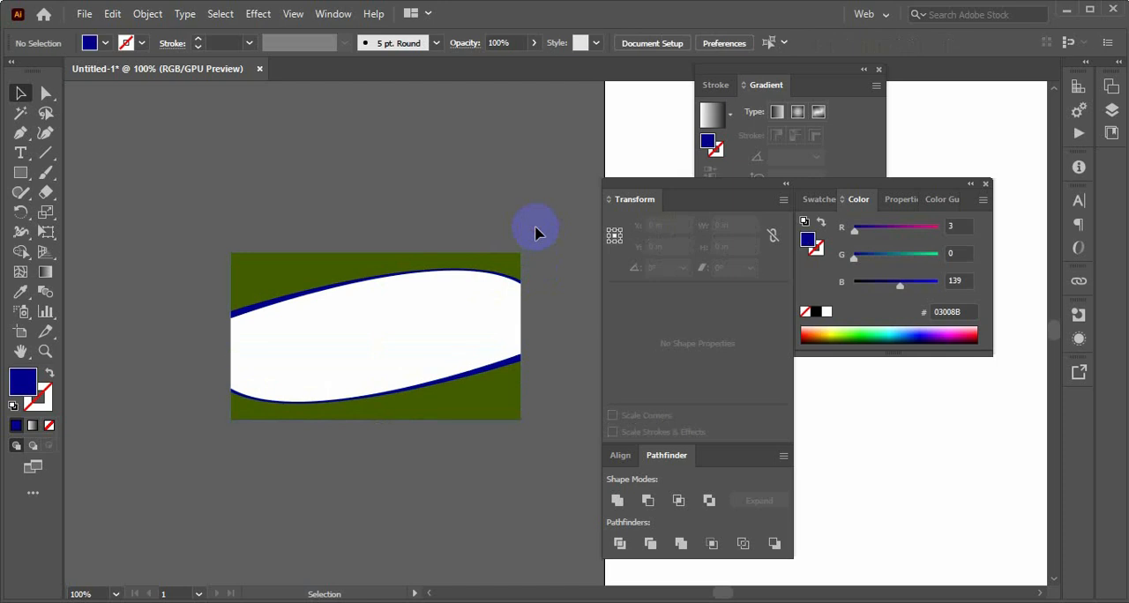
pyautogui.hotkey('ctrl', '+')
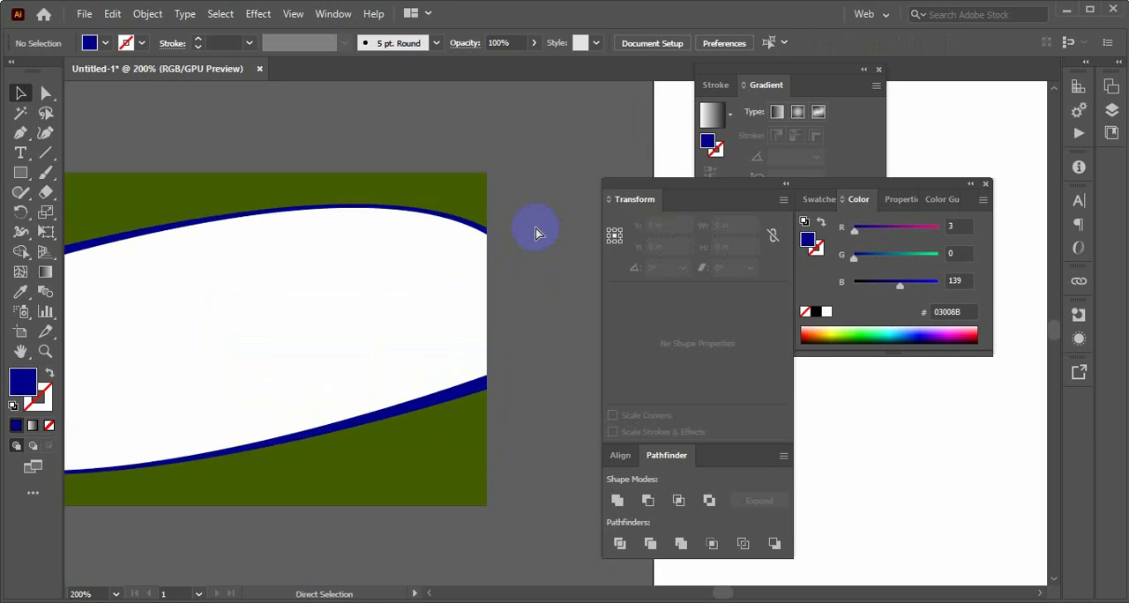
pyautogui.hotkey('ctrl', '-')
pyautogui.hotkey('ctrl', '-')
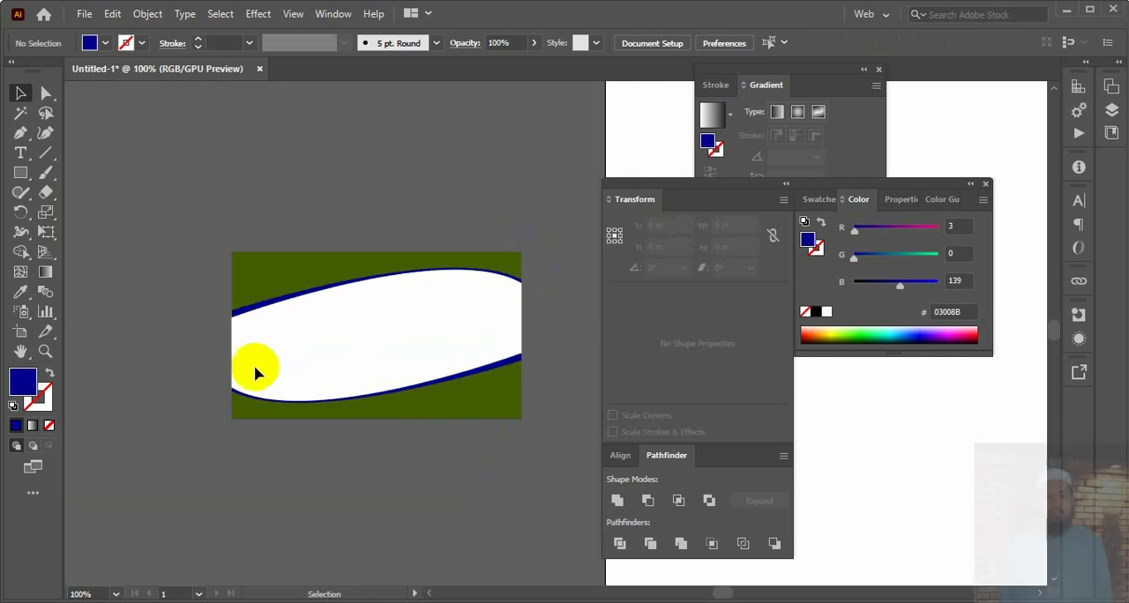
# Switch to Notepad, copy the cardholder's full name from the details, and return to Illustrator
pyautogui.click(761, 602)
pyautogui.click(231, 256)
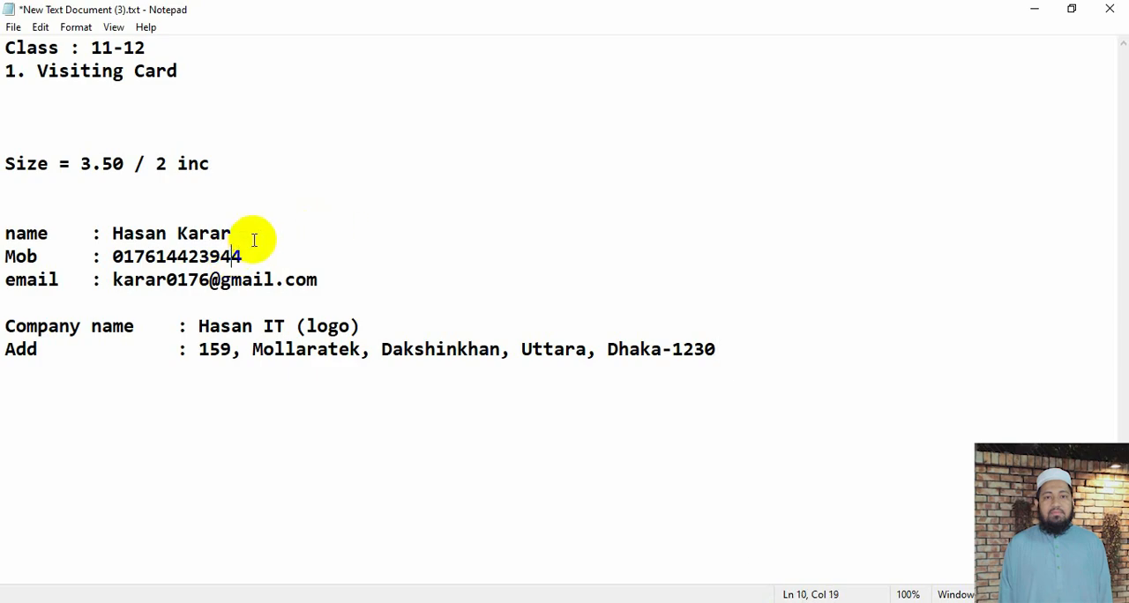
pyautogui.moveTo(252, 234); pyautogui.dragTo(110, 232)
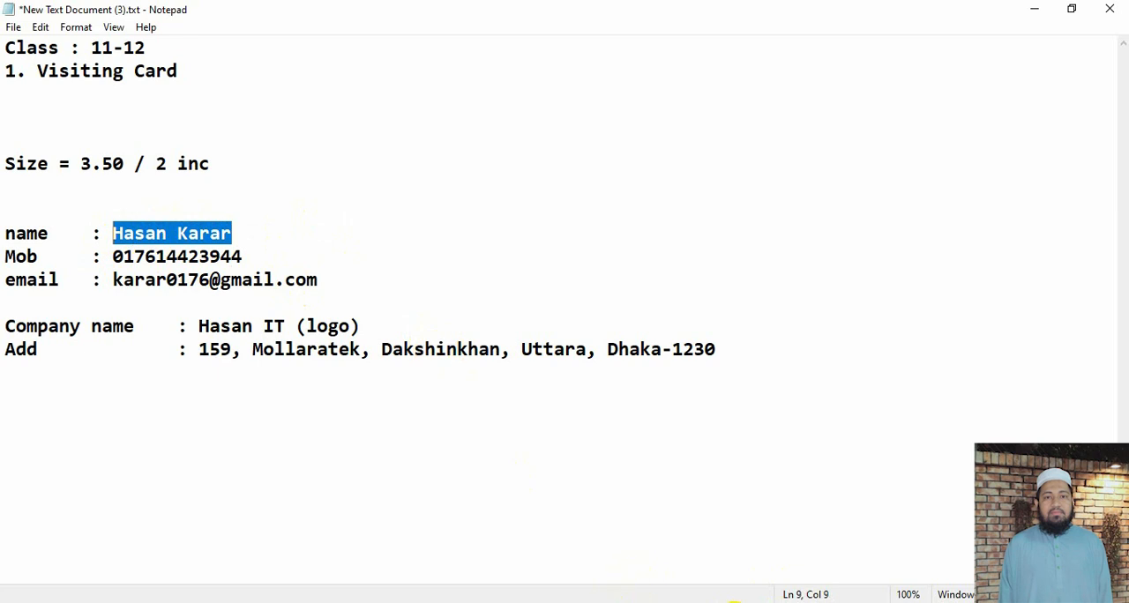
pyautogui.click(734, 602)
# Try placing the copied name in an area text frame about 1.54 by 0.46 in above the card
pyautogui.click(25, 154)
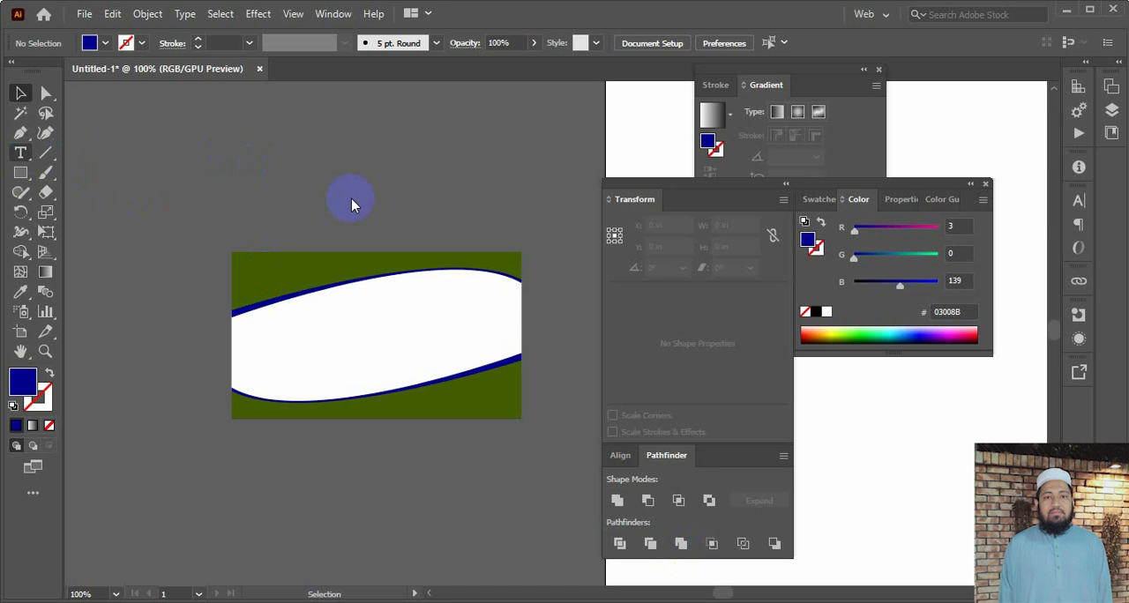
pyautogui.moveTo(351, 196); pyautogui.dragTo(223, 158)
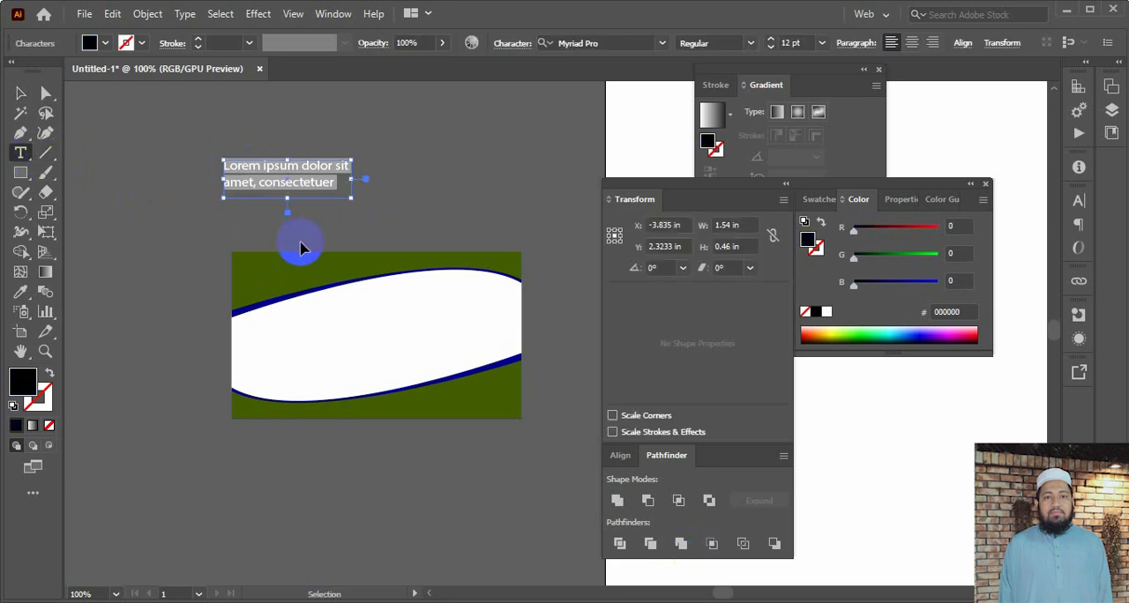
pyautogui.hotkey('ctrl', 'v')
pyautogui.click(21, 92)
pyautogui.click(272, 173)
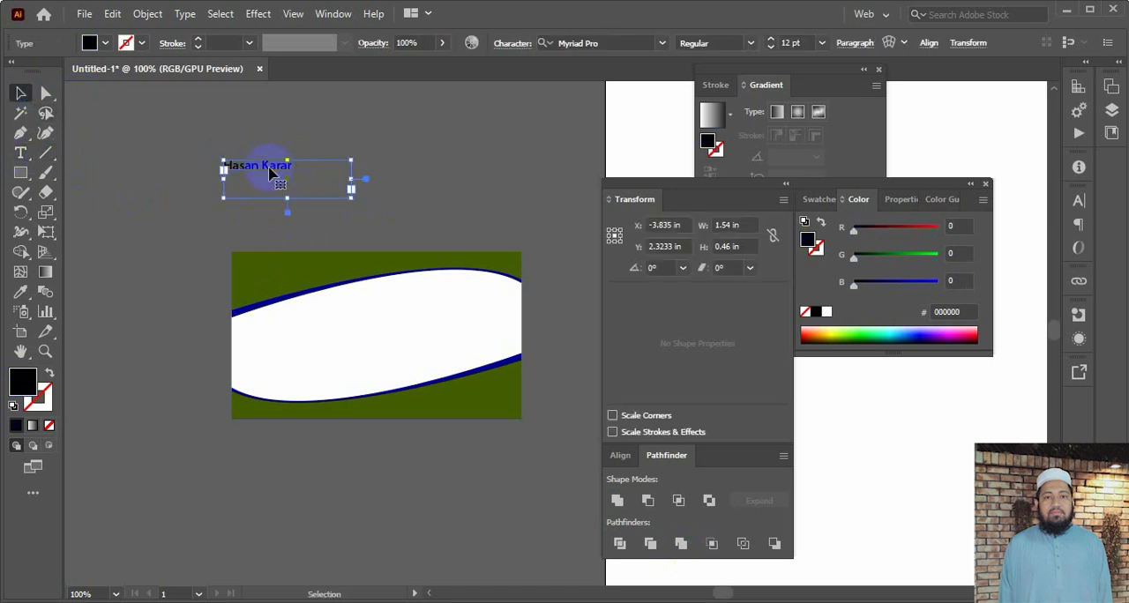
pyautogui.tripleClick(265, 166)
pyautogui.hotkey('ctrl', 'c')
pyautogui.press('BackSpace')
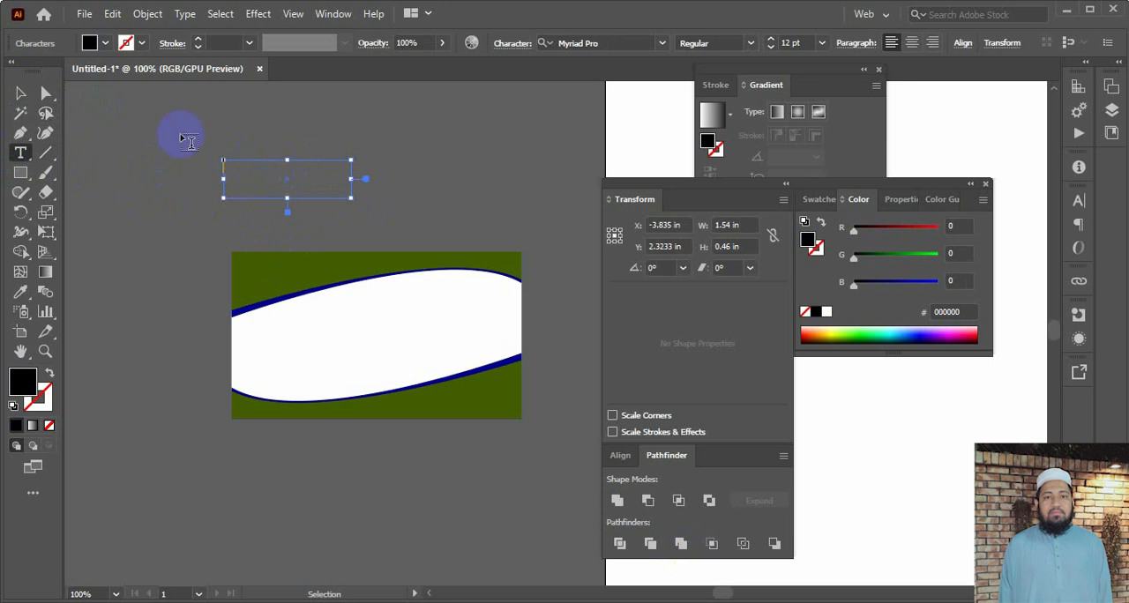
pyautogui.click(21, 94)
pyautogui.click(196, 161)
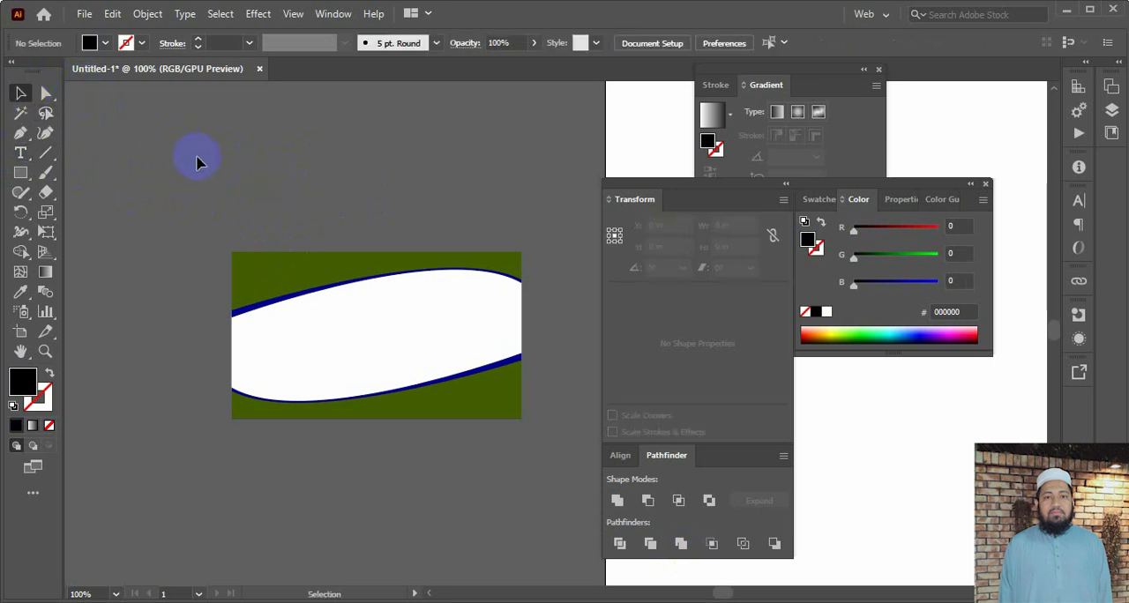
# Paste the cardholder's name as point text, move it into the card's upper right white area, and deselect it
pyautogui.hotkey('ctrl', 'v')
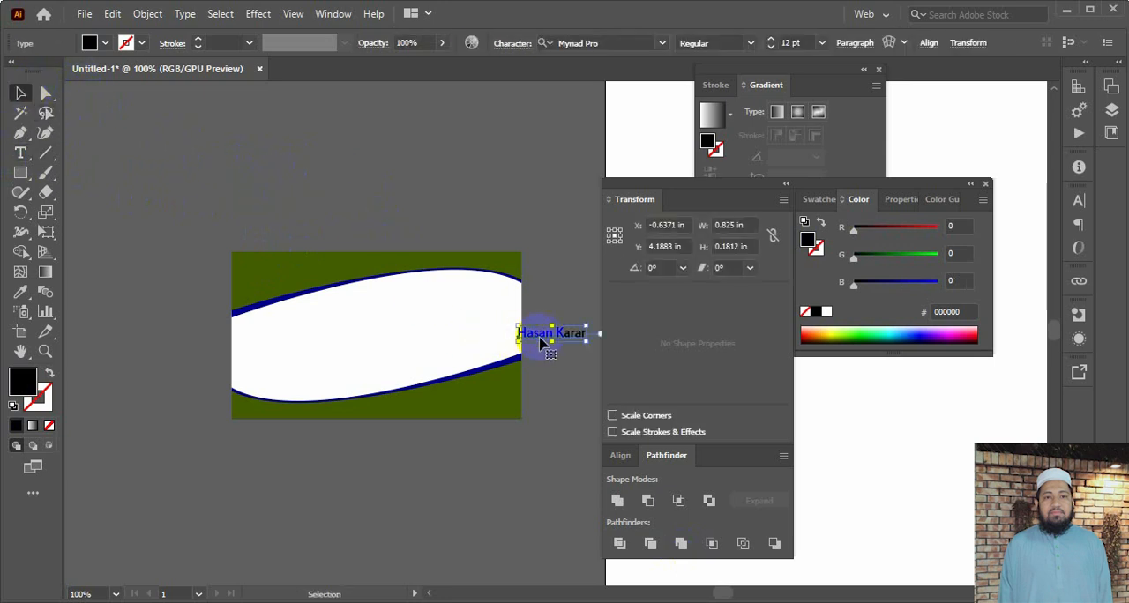
pyautogui.moveTo(539, 335); pyautogui.dragTo(442, 299)
pyautogui.click(523, 234)
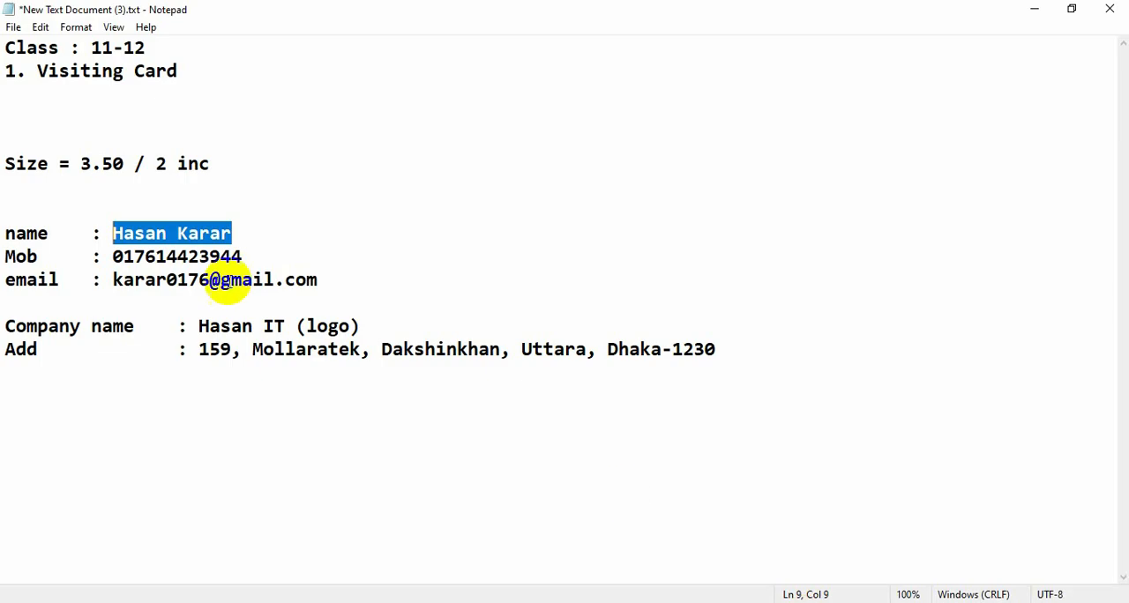
# Copy the mobile number from the Notepad details and switch back to Illustrator
pyautogui.click(123, 256)
pyautogui.moveTo(258, 256); pyautogui.dragTo(119, 258)
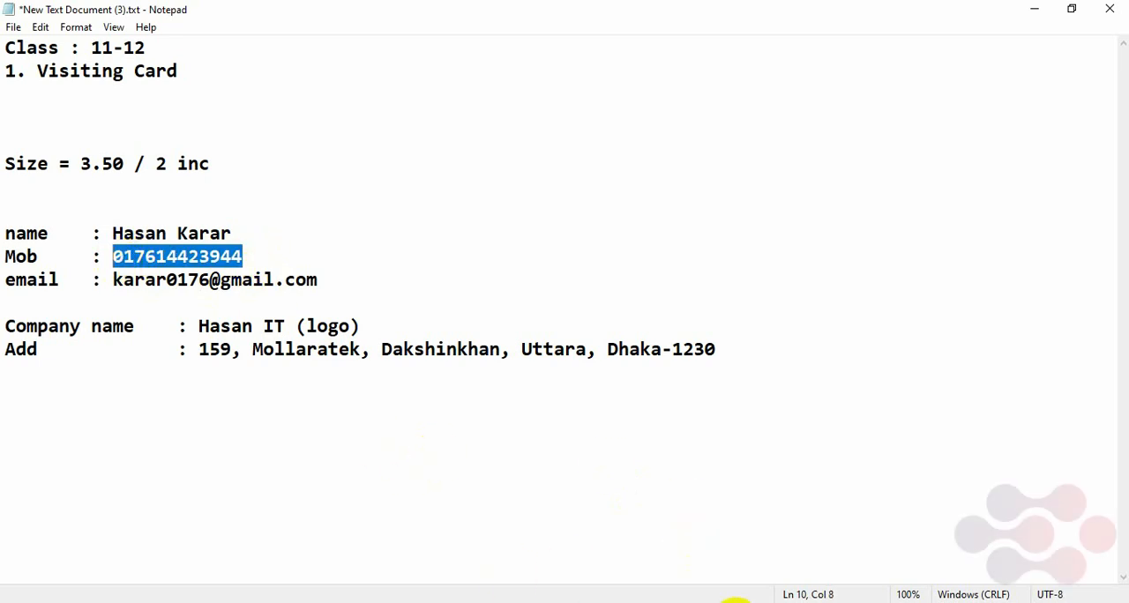
pyautogui.moveTo(735, 601)
pyautogui.click(719, 569)
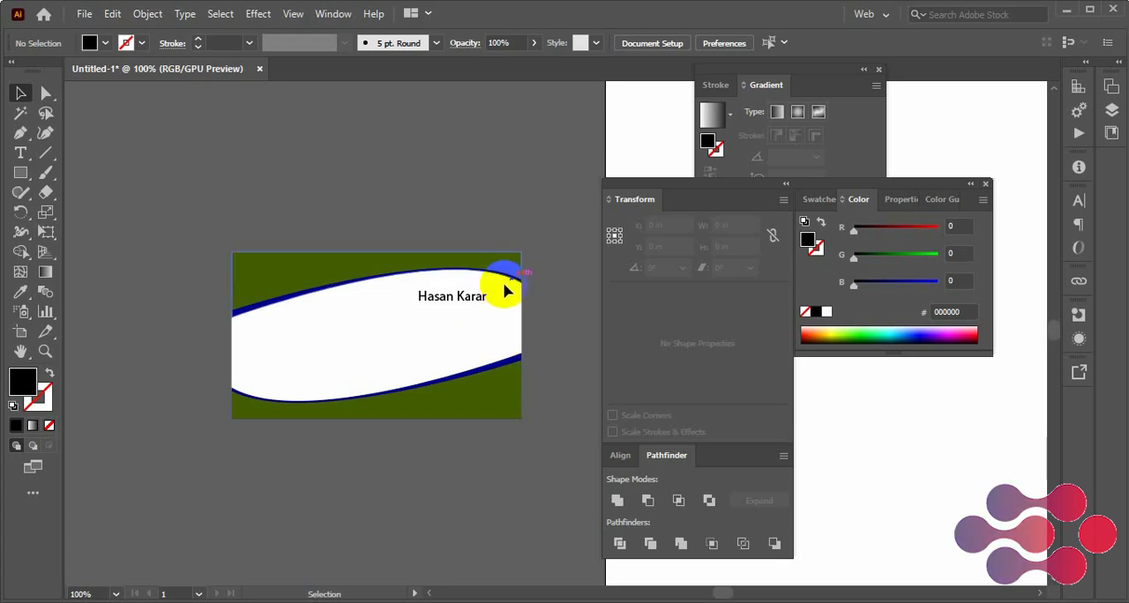
# Duplicate the name text directly below itself, change the duplicate's wording to Managing Director, and deselect it
pyautogui.click(459, 304)
pyautogui.moveTo(458, 301); pyautogui.dragTo(459, 318)
pyautogui.press('t')
pyautogui.tripleClick(457, 314)
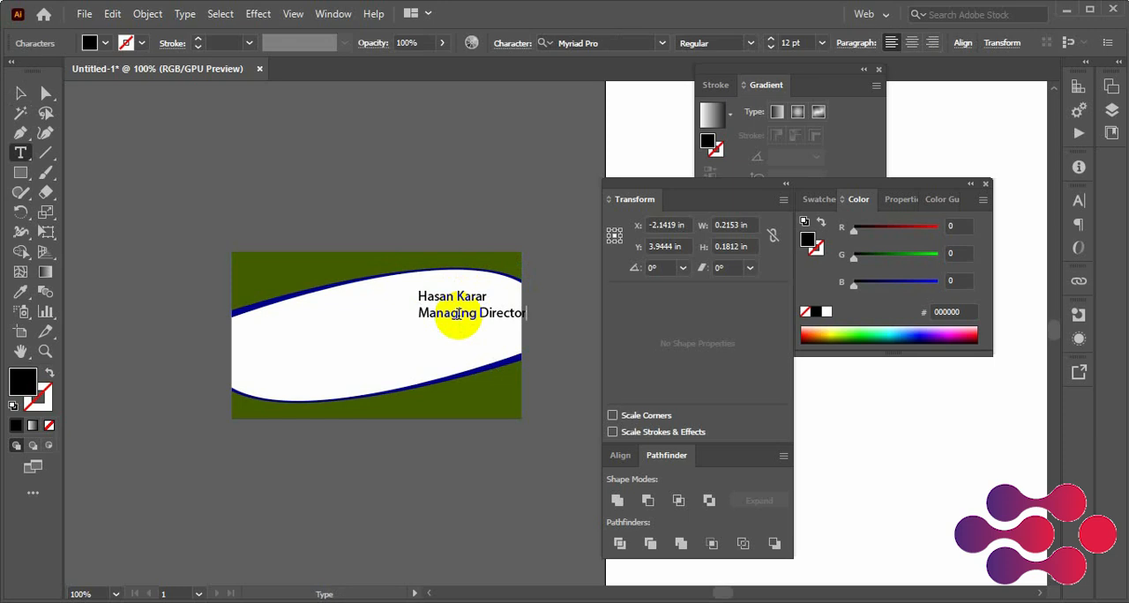
pyautogui.click(20, 92)
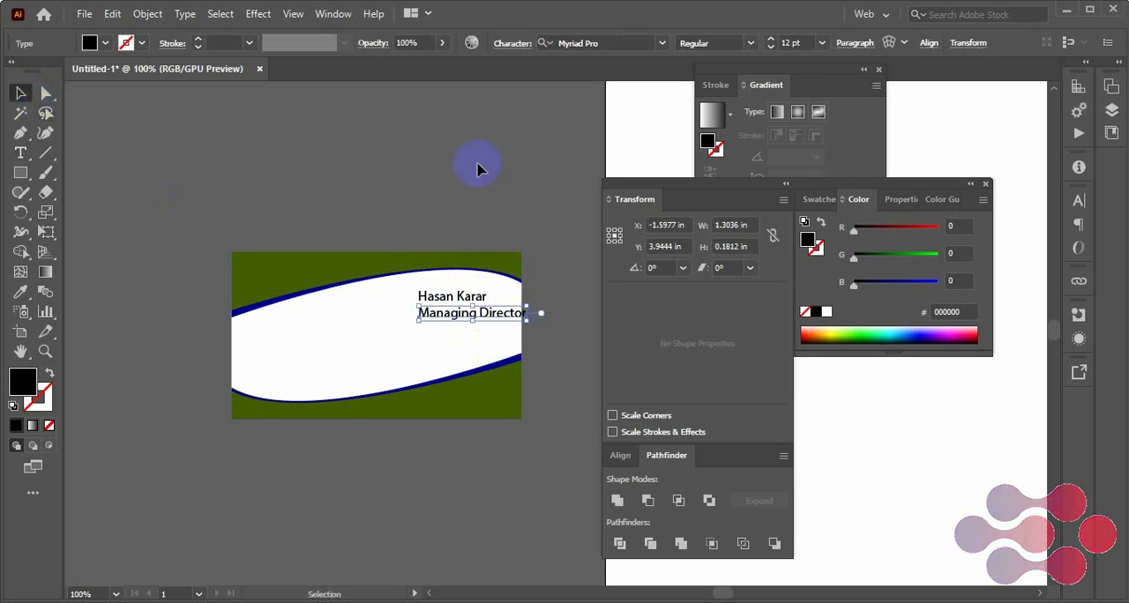
pyautogui.click(443, 194)
# Right-align the name and Managing Director lines and move both just inside the card's upper right edge
pyautogui.click(449, 295)
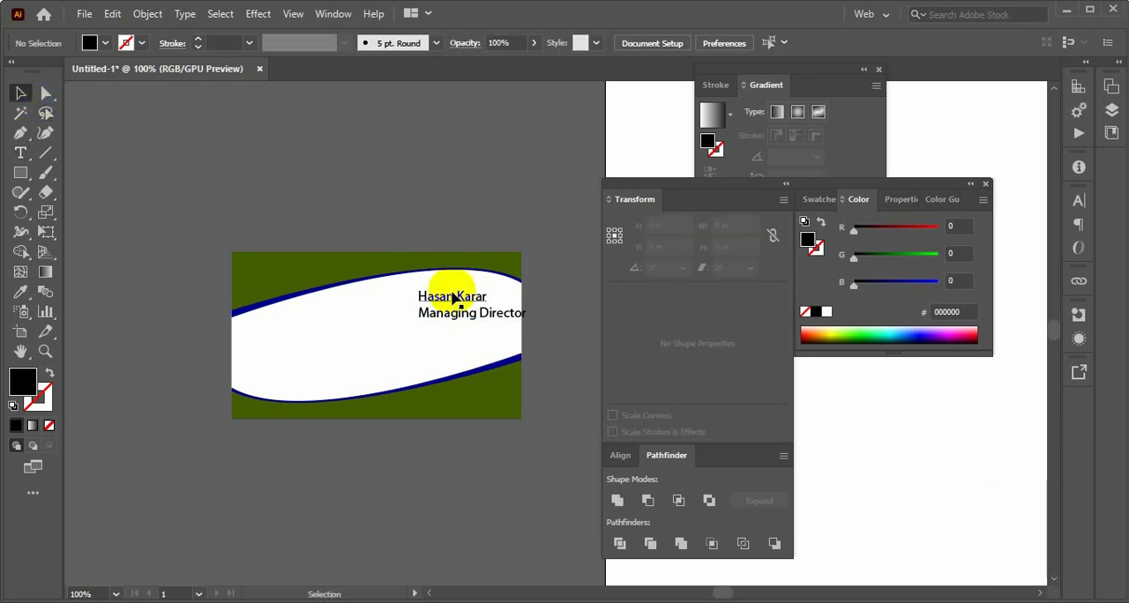
pyautogui.click(468, 209)
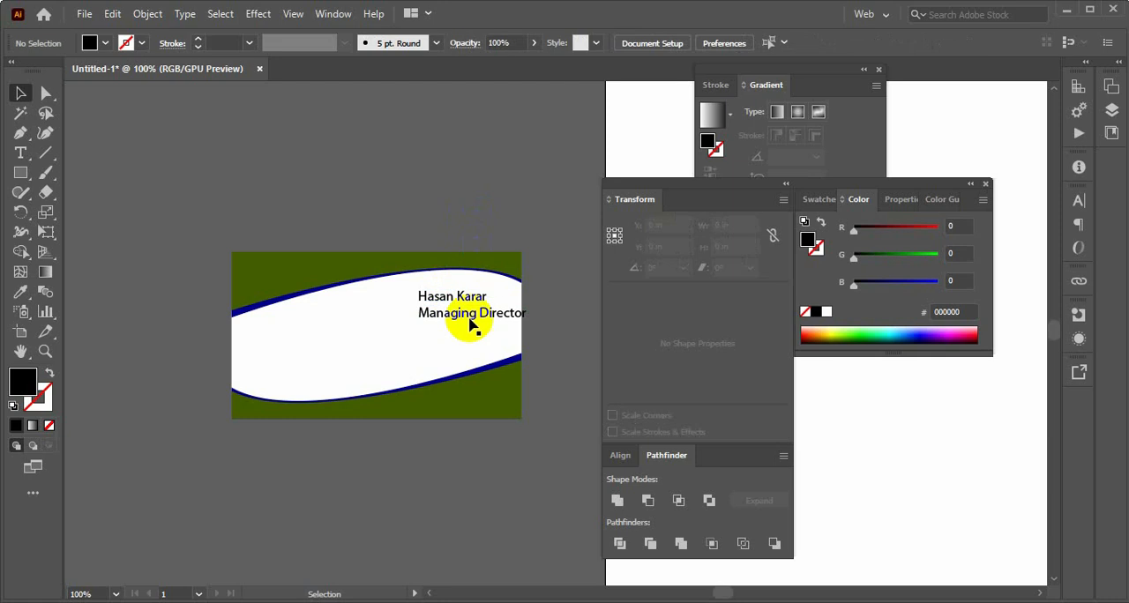
pyautogui.click(464, 322)
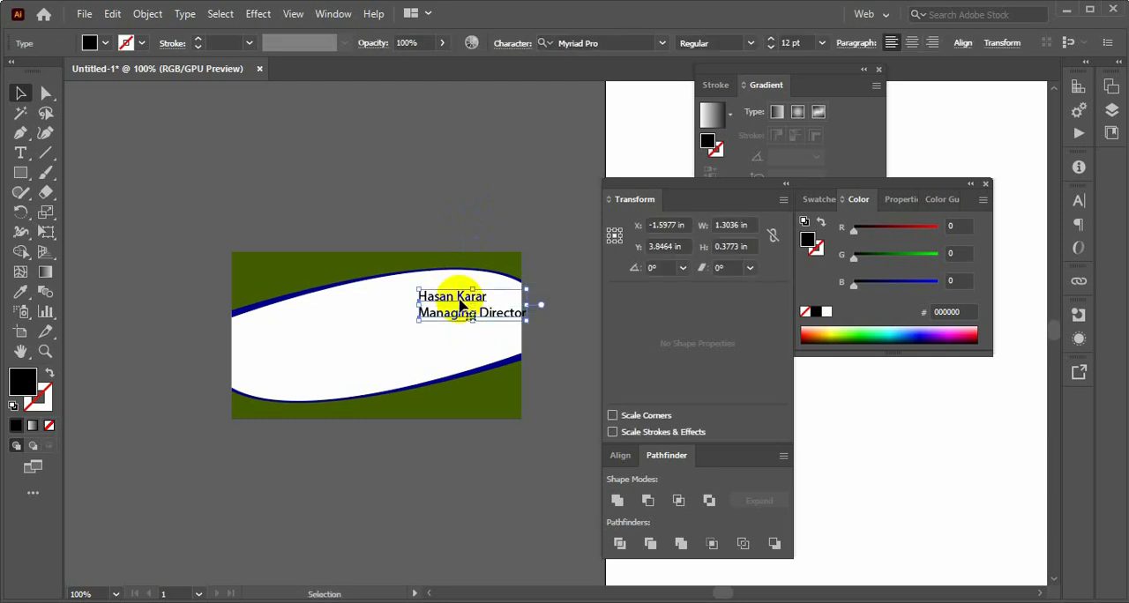
pyautogui.click(930, 44)
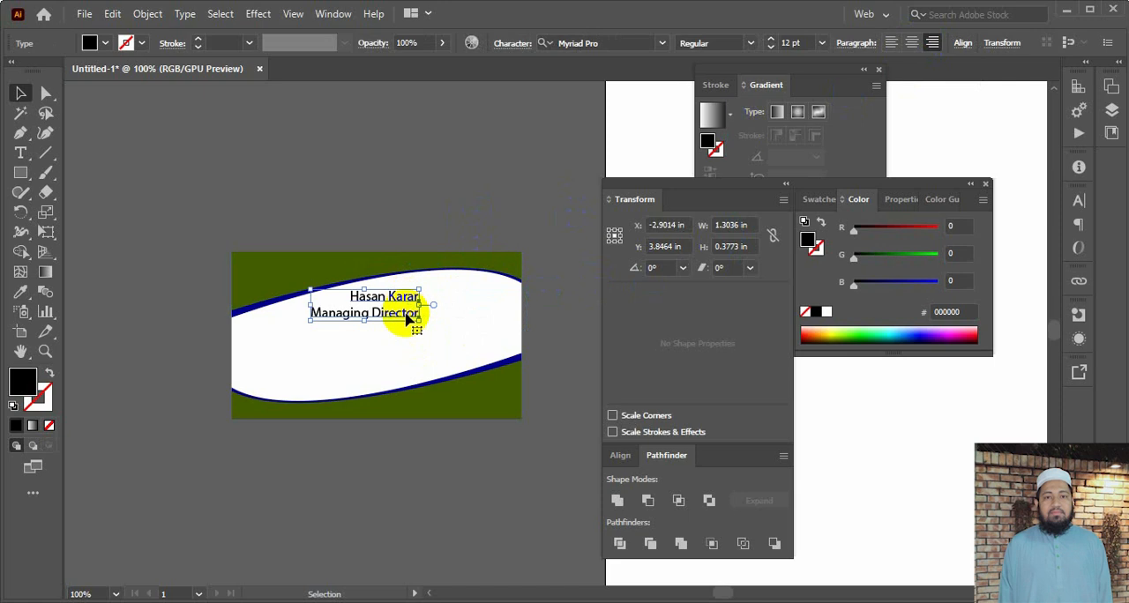
pyautogui.moveTo(392, 317); pyautogui.dragTo(460, 311)
pyautogui.click(547, 264)
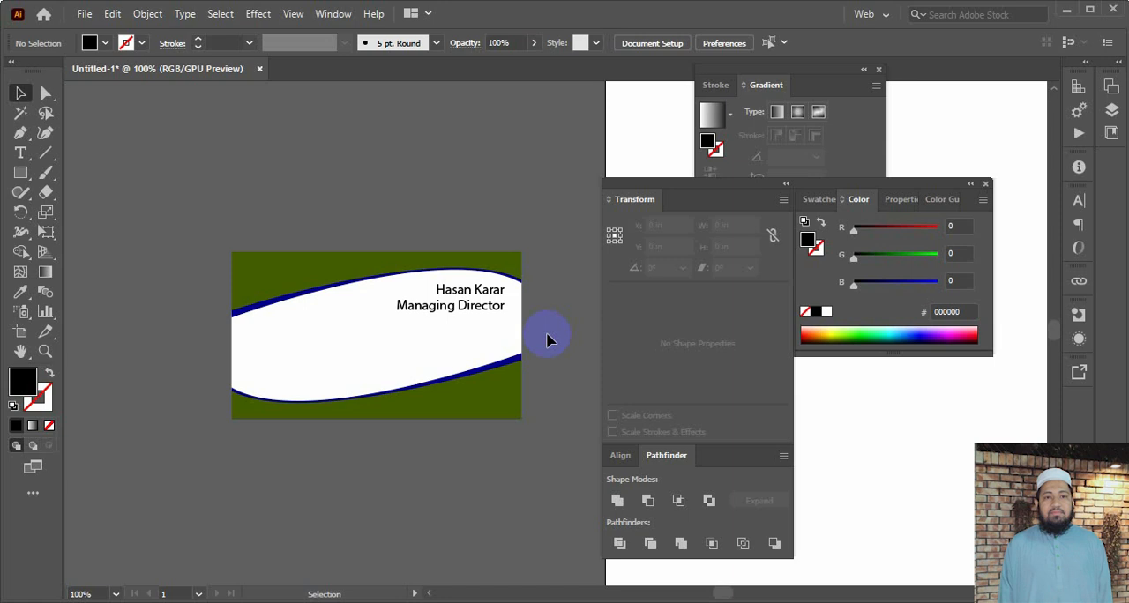
# Set the cardholder's name line at the card's upper right to the Bold style of Myriad Pro
pyautogui.scroll(-1, 543, 331)
pyautogui.click(468, 276)
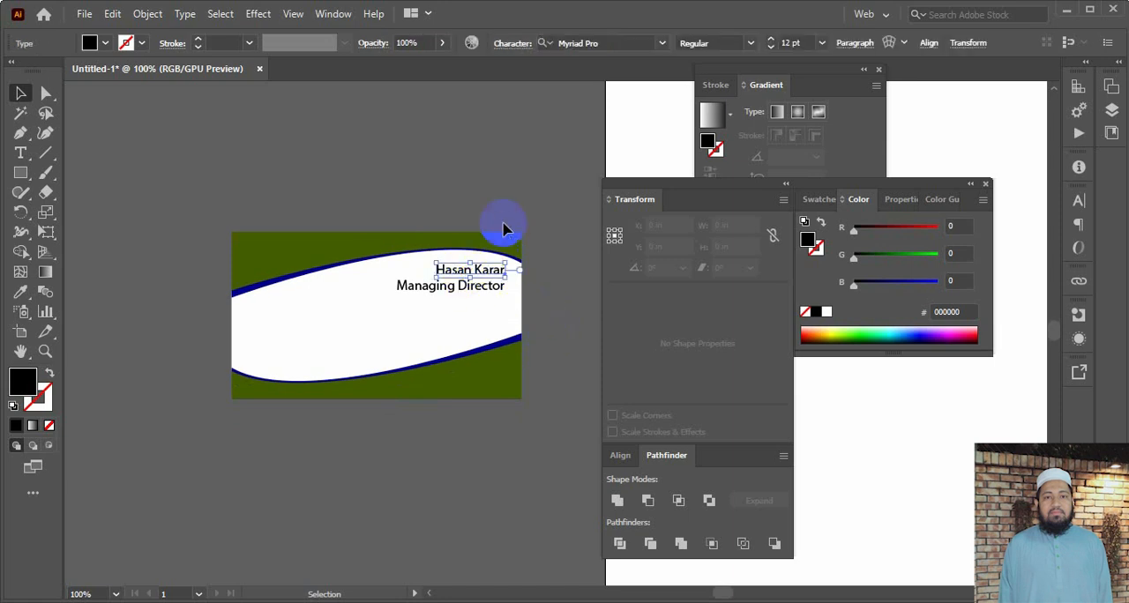
pyautogui.click(503, 227)
pyautogui.click(497, 272)
pyautogui.hotkey('ctrl', '+')
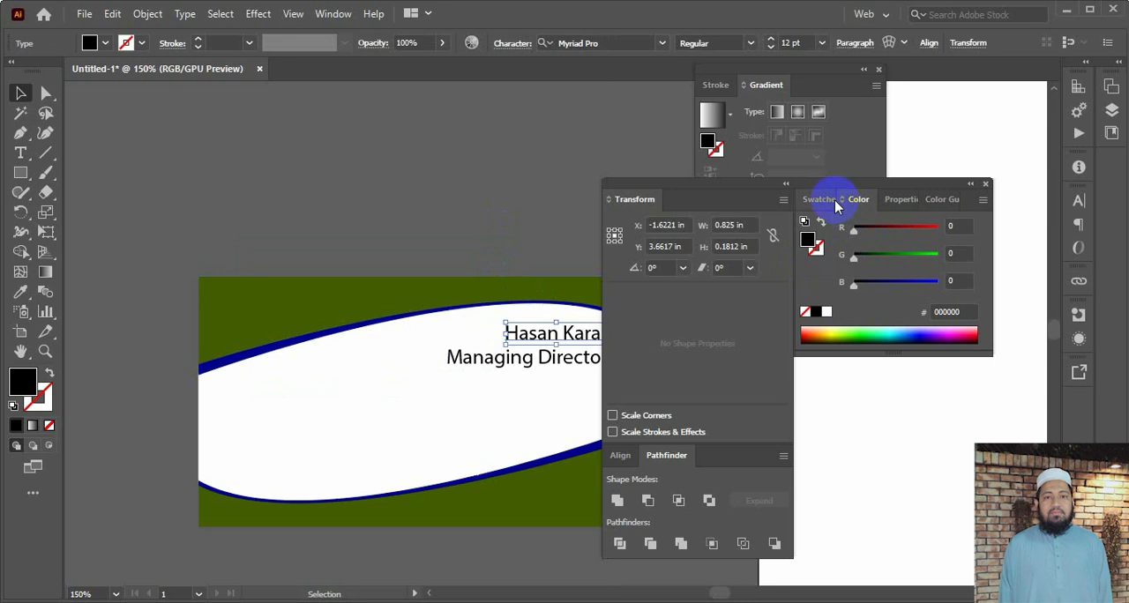
pyautogui.hotkey('ctrl', 't')
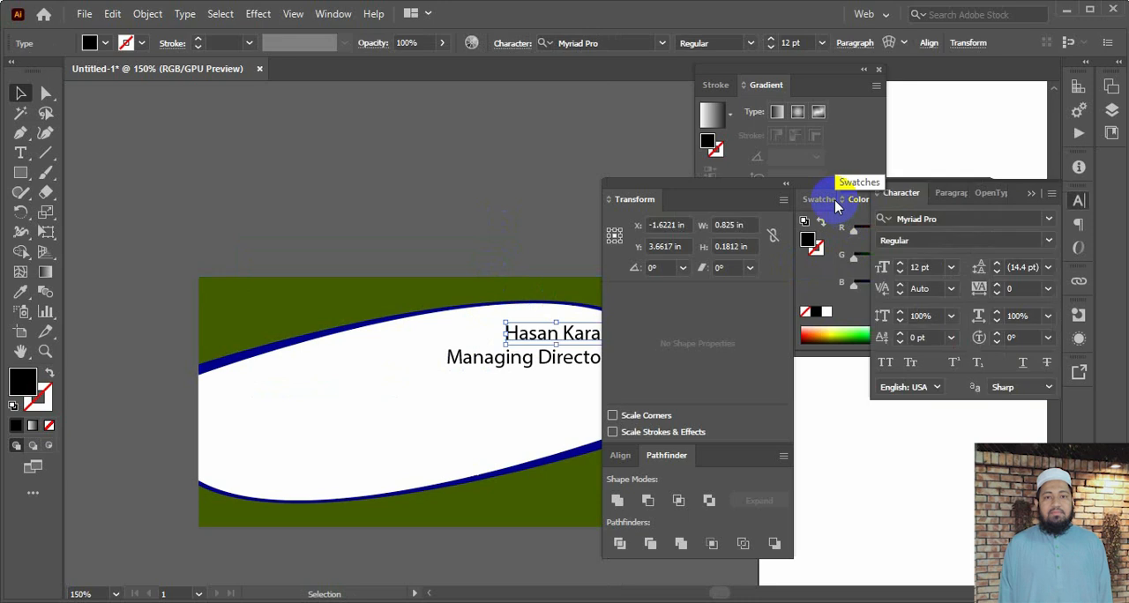
pyautogui.click(1050, 240)
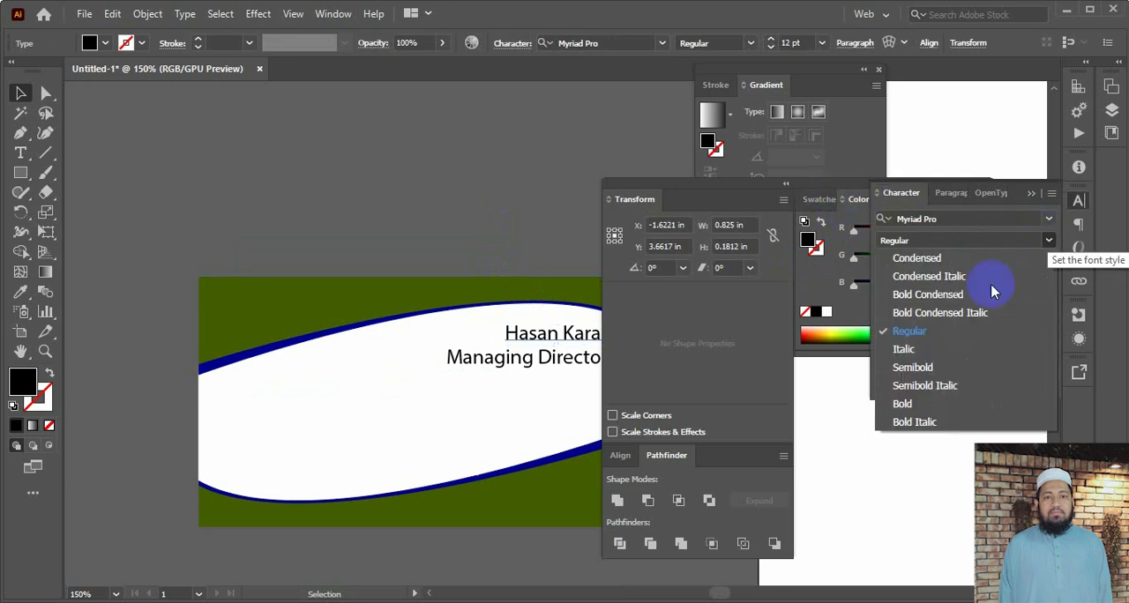
pyautogui.click(917, 401)
# Reduce the Managing Director line's font size to 8 pt
pyautogui.click(550, 362)
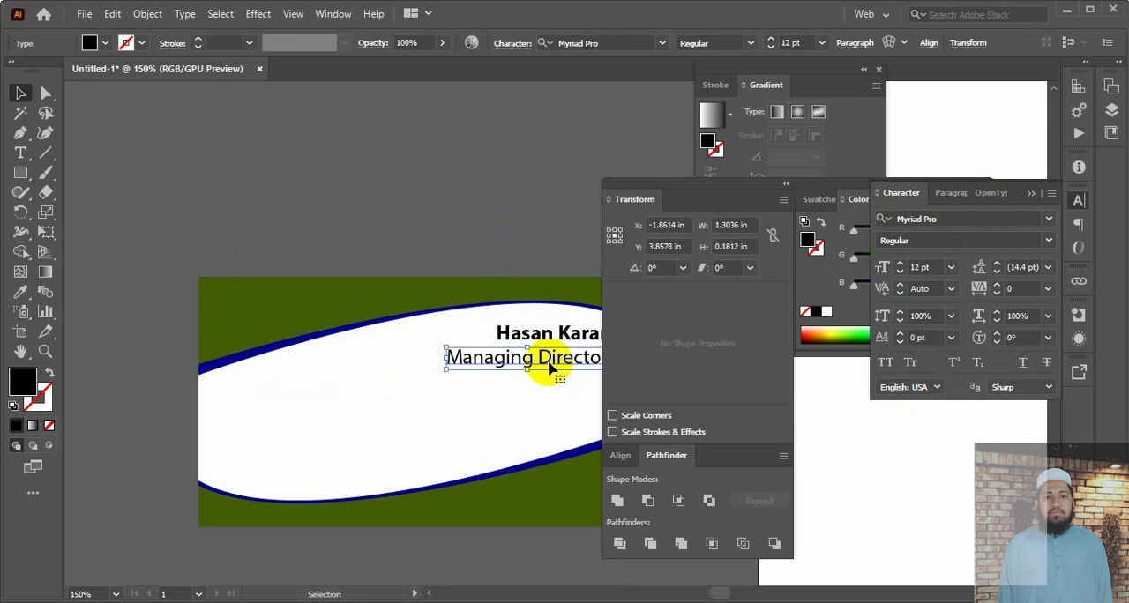
pyautogui.click(899, 274)
pyautogui.click(900, 273)
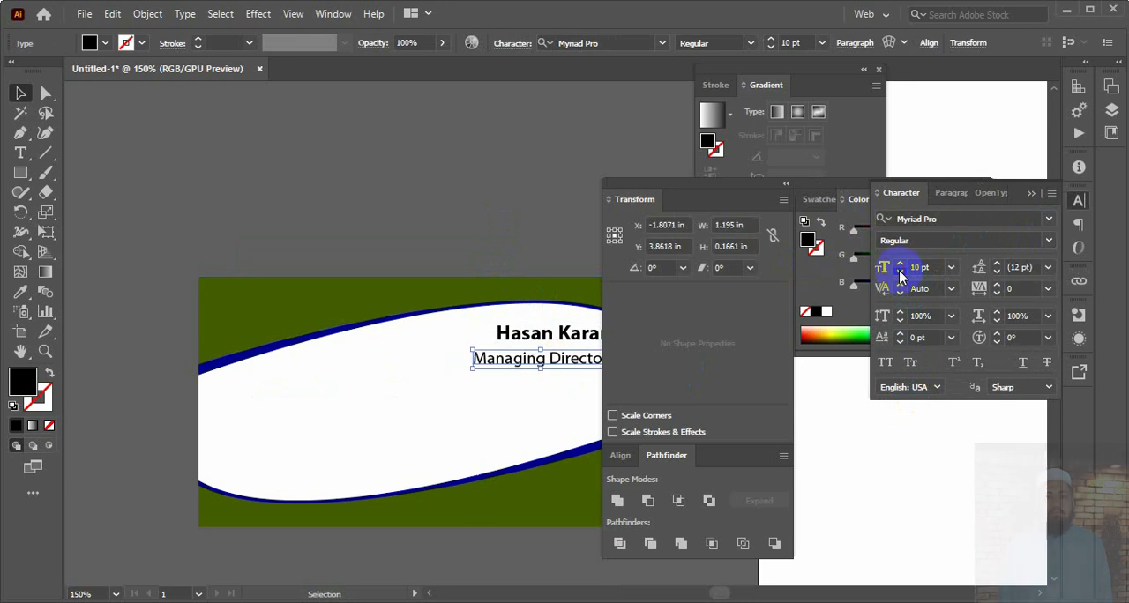
pyautogui.click(900, 274)
pyautogui.click(900, 273)
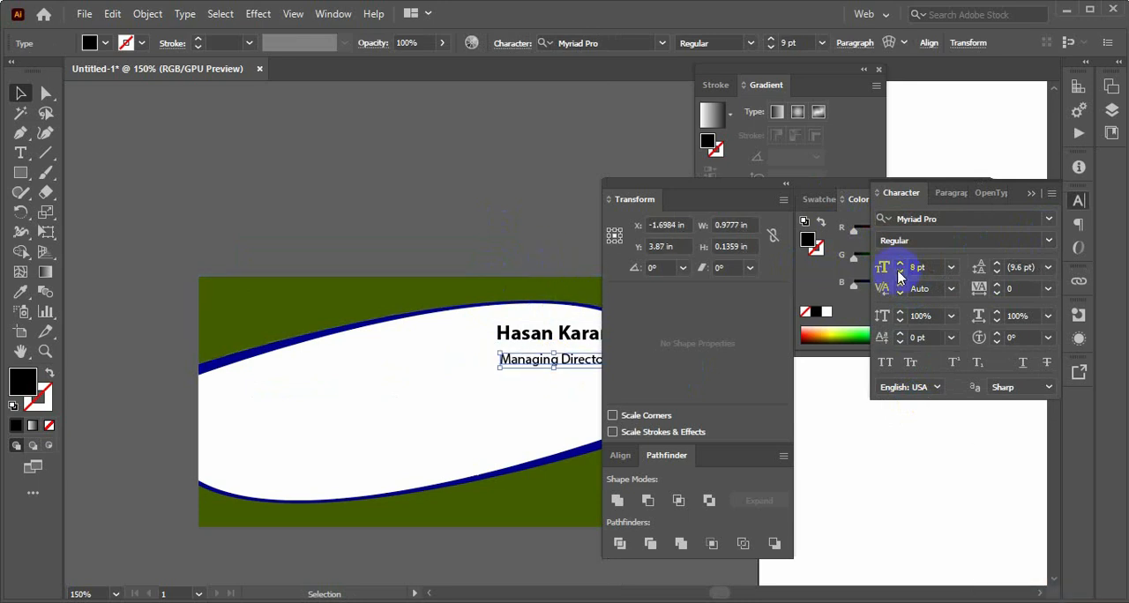
# Nudge the Managing Director line up slightly, closer to the name above it, and deselect it
pyautogui.click(500, 381)
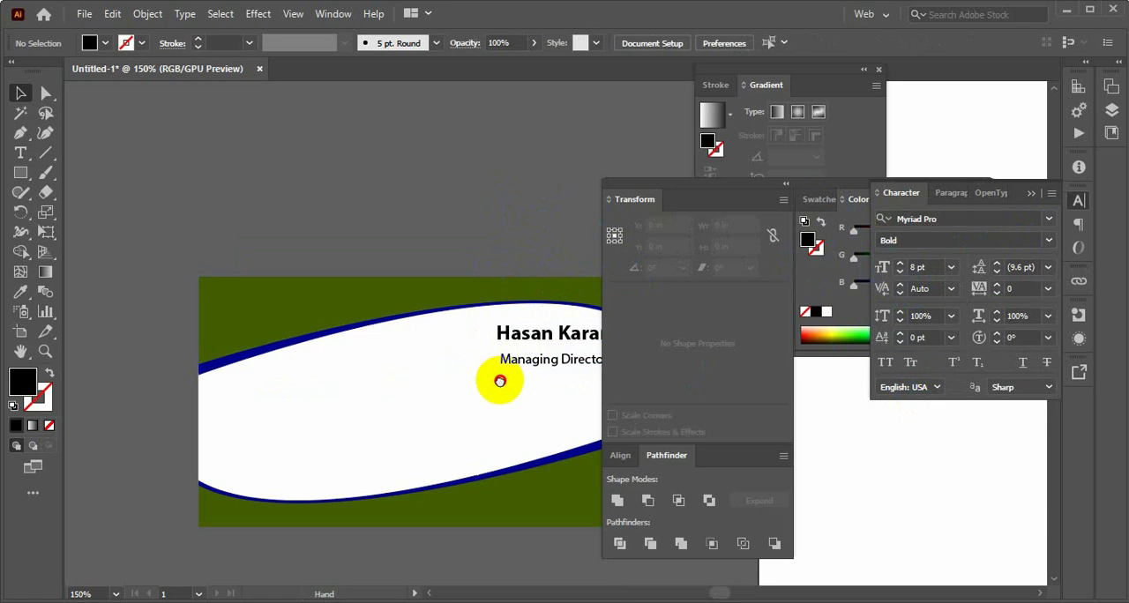
pyautogui.moveTo(500, 381); pyautogui.dragTo(382, 270)
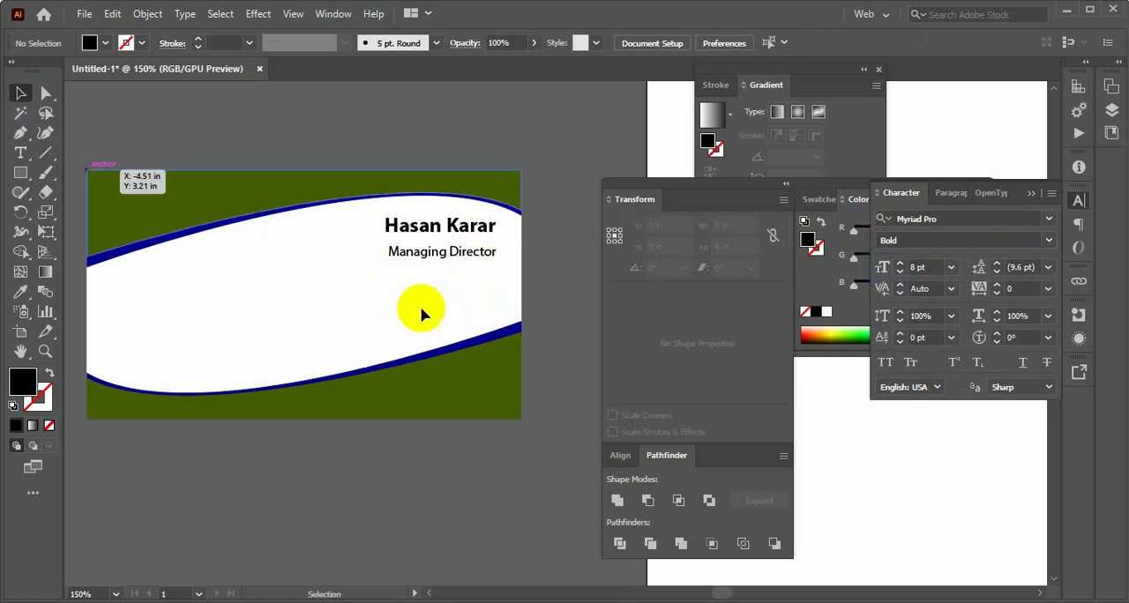
pyautogui.click(451, 256)
pyautogui.press('Up')
pyautogui.press('Up')
pyautogui.press('Up')
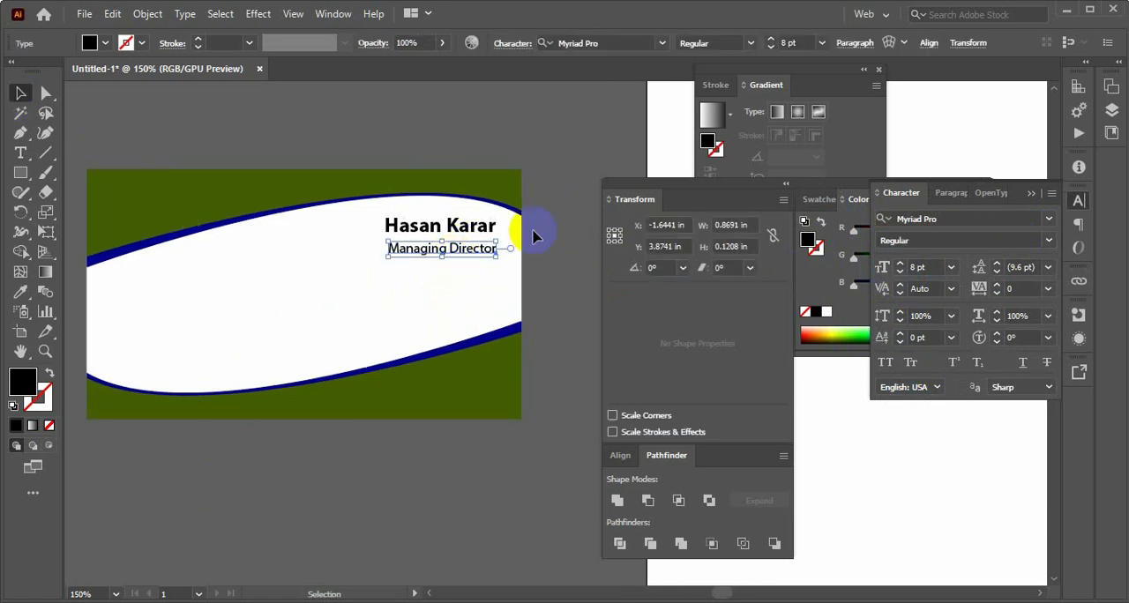
pyautogui.click(558, 179)
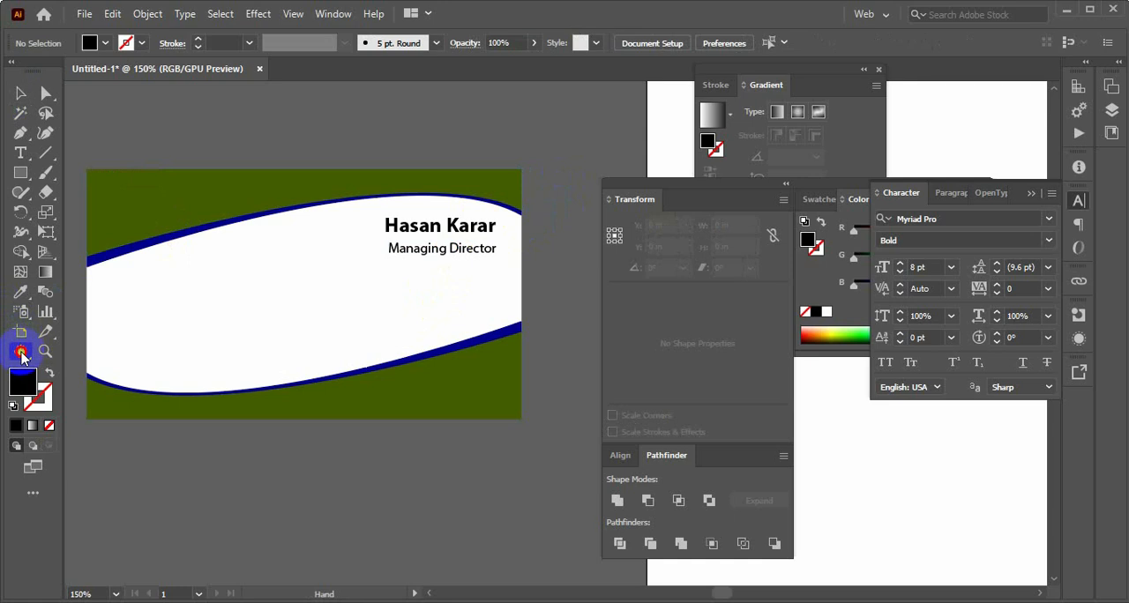
pyautogui.moveTo(233, 343); pyautogui.dragTo(272, 327)
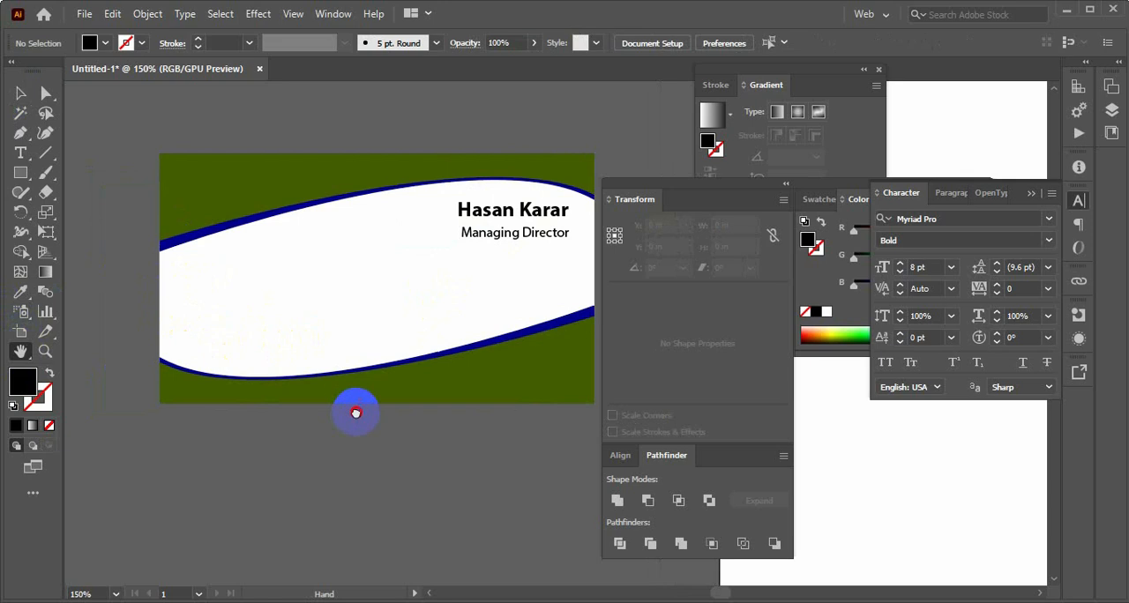
pyautogui.moveTo(358, 408); pyautogui.dragTo(295, 340)
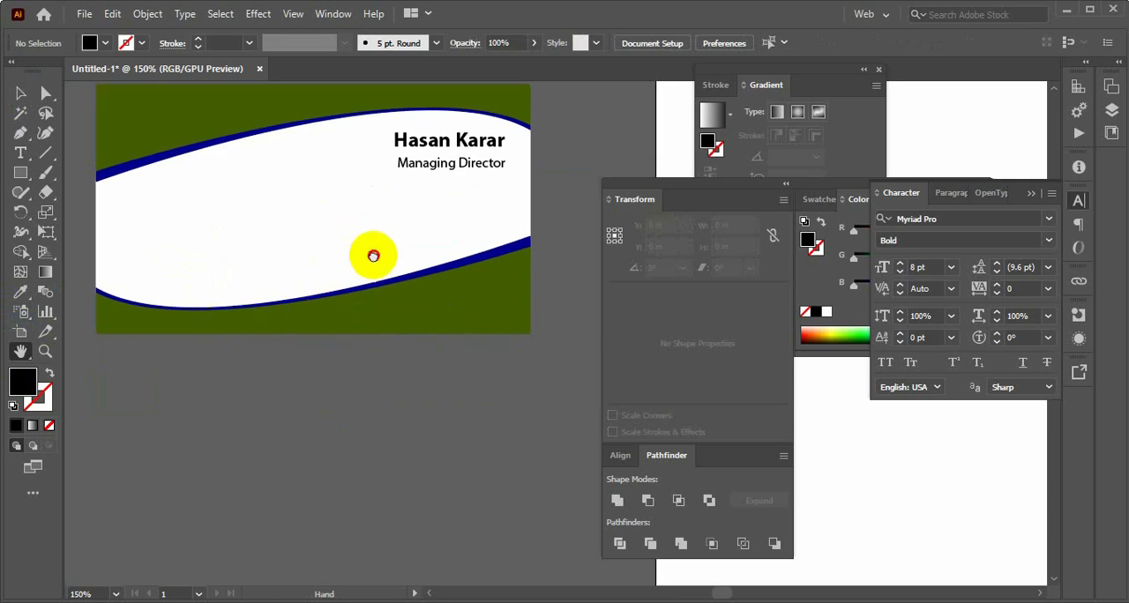
pyautogui.moveTo(373, 255); pyautogui.dragTo(432, 296)
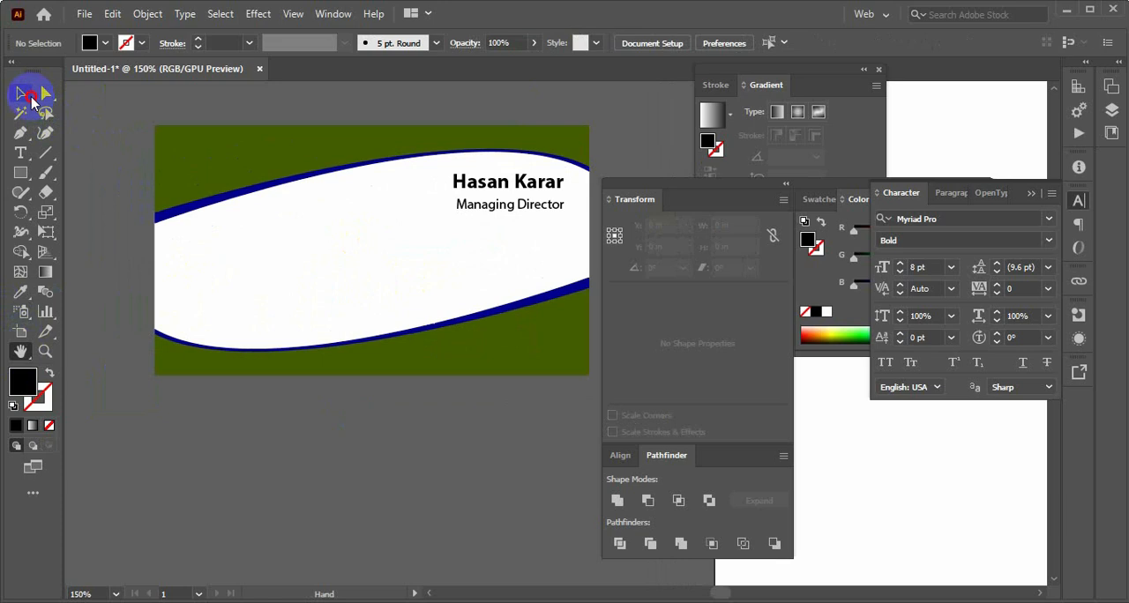
pyautogui.click(29, 97)
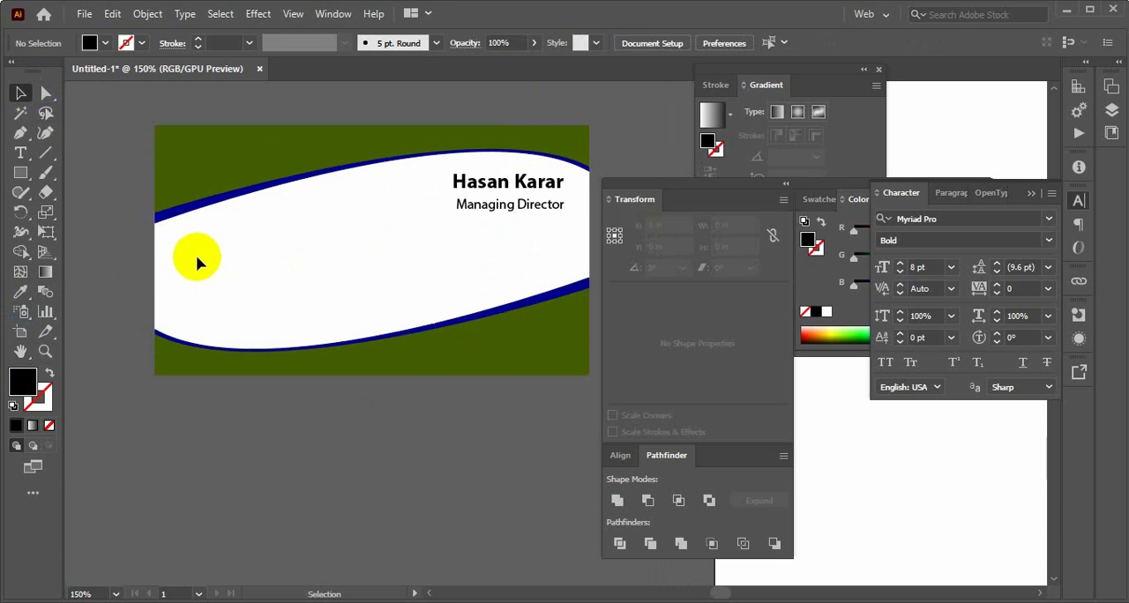
pyautogui.moveTo(343, 271); pyautogui.dragTo(321, 274)
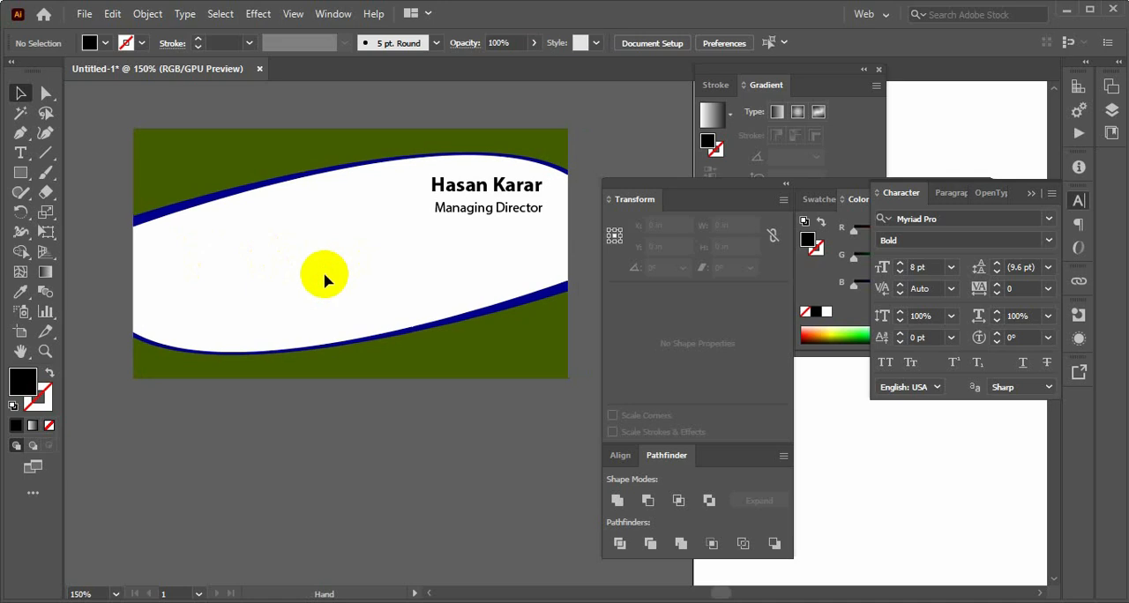
# Show the document's symbols and open the Web Icons symbol library
pyautogui.click(341, 18)
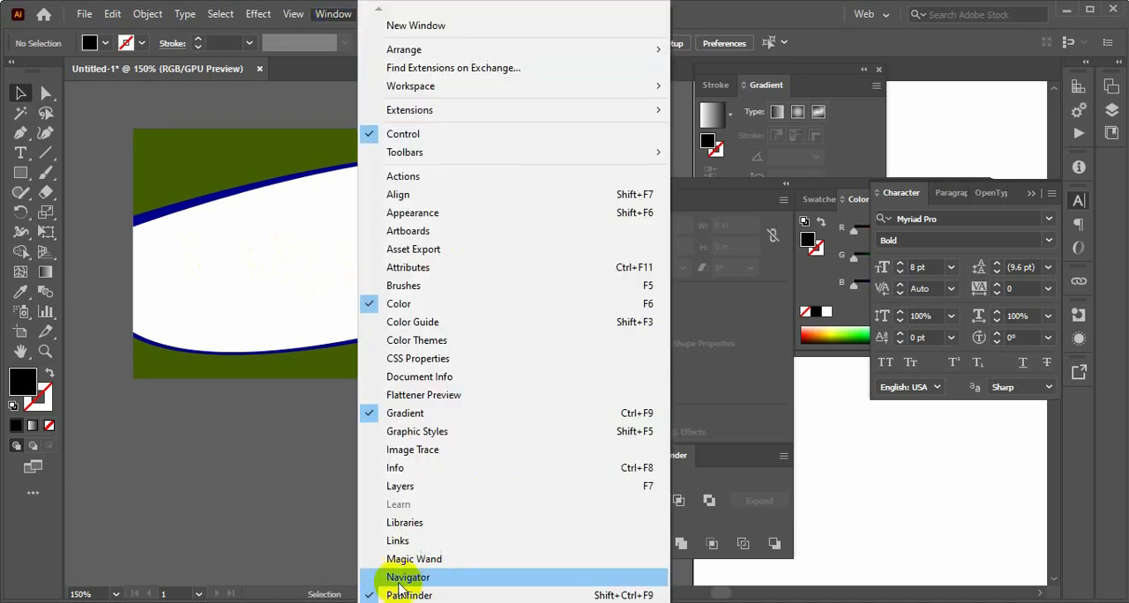
pyautogui.moveTo(381, 601)
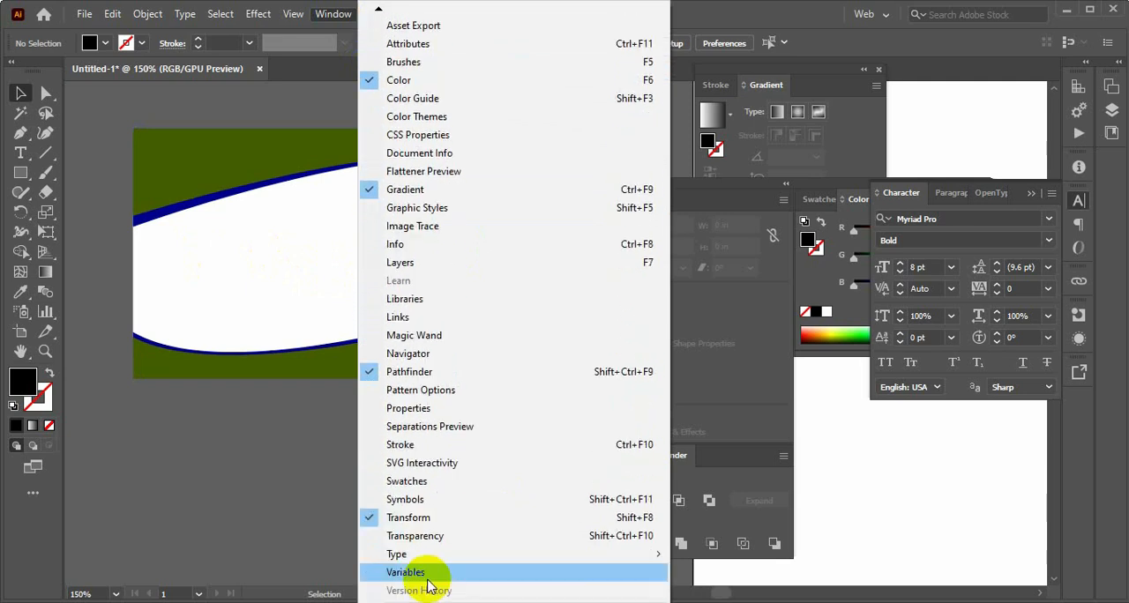
pyautogui.click(424, 500)
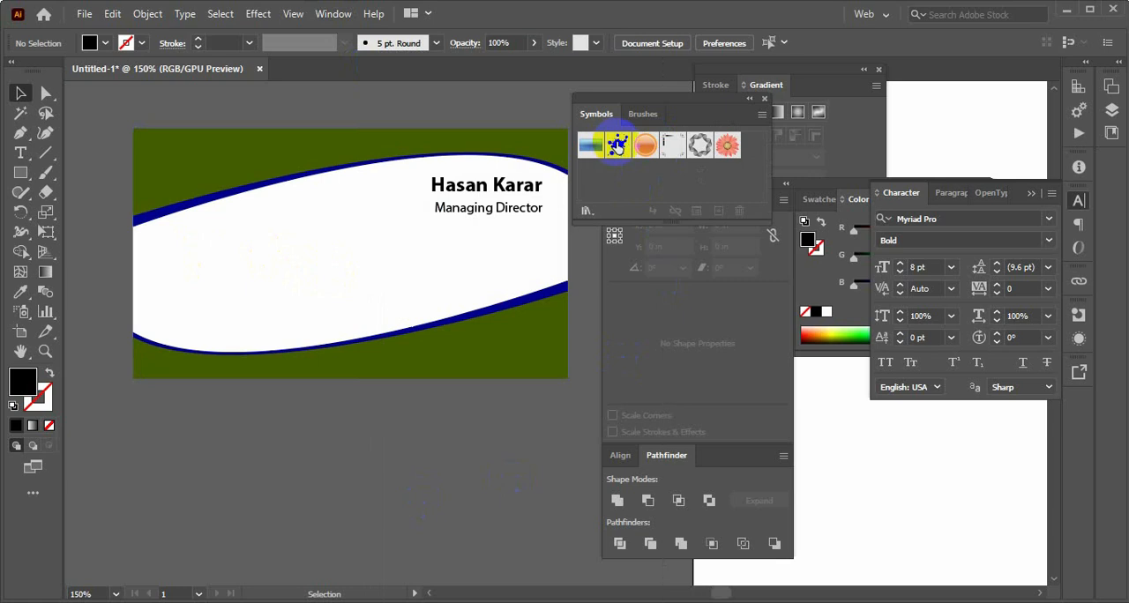
pyautogui.click(588, 212)
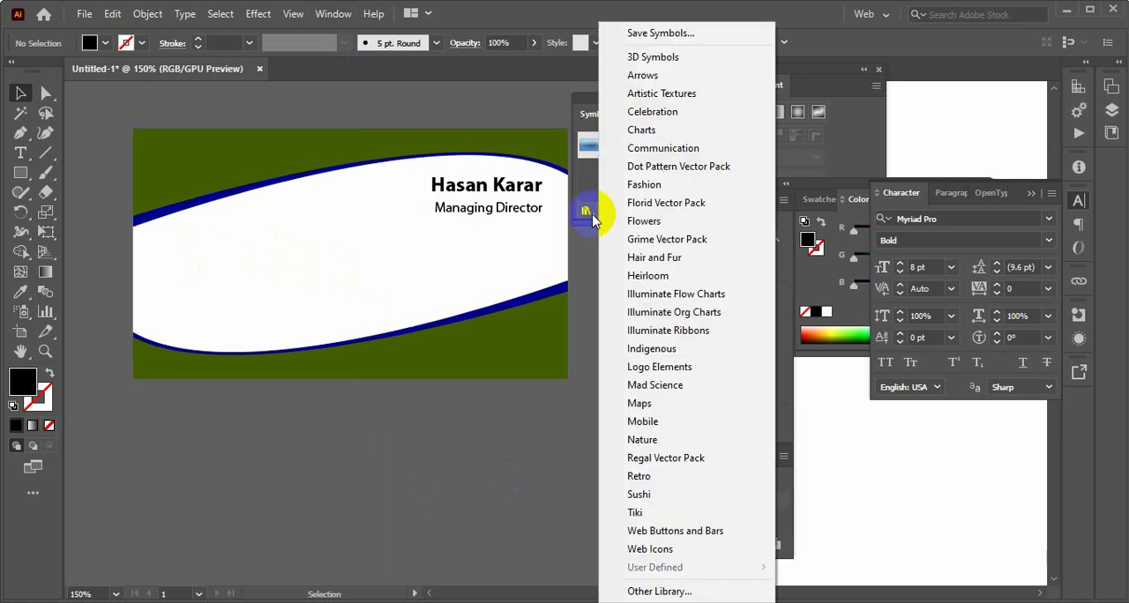
pyautogui.click(653, 550)
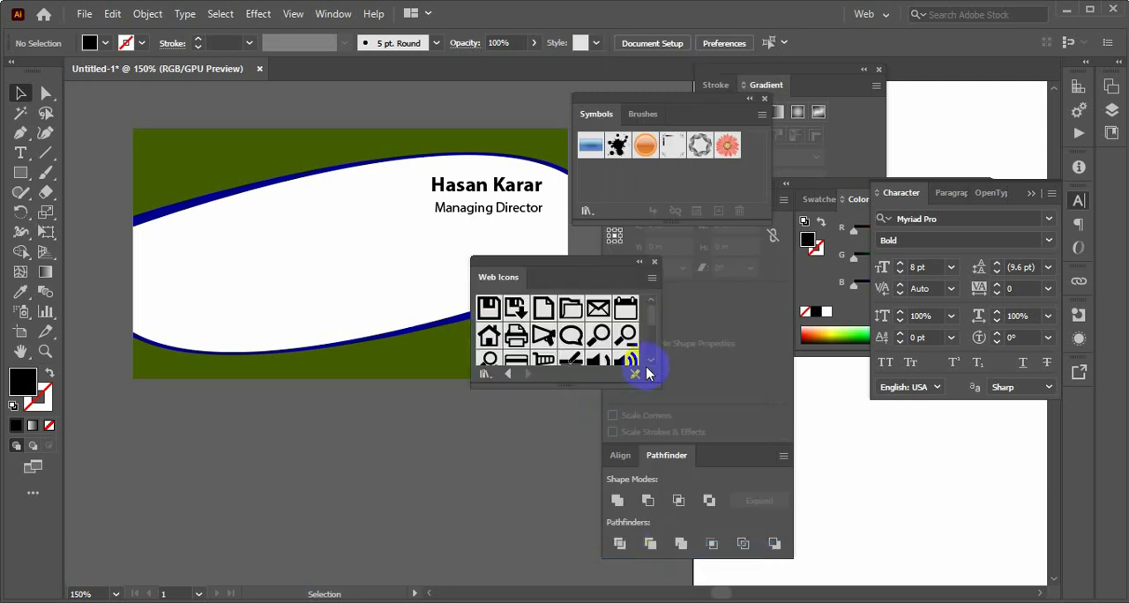
# Place the Home and Email symbols from the Web Icons library in the left half of the card's white area
pyautogui.scroll(-5, 651, 365)
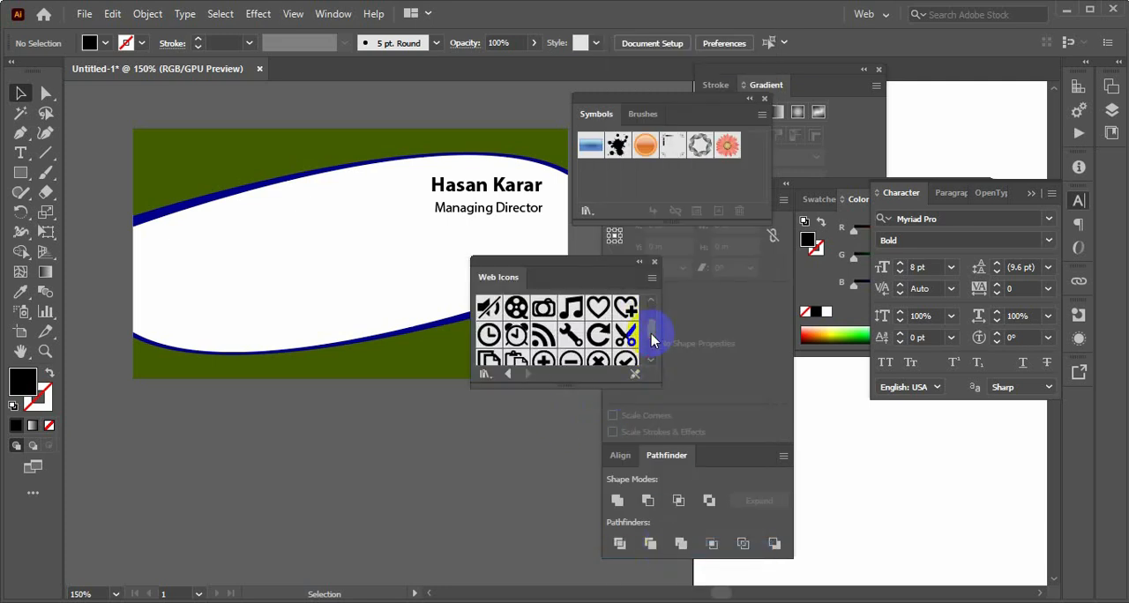
pyautogui.moveTo(653, 341); pyautogui.dragTo(653, 316)
pyautogui.click(490, 345)
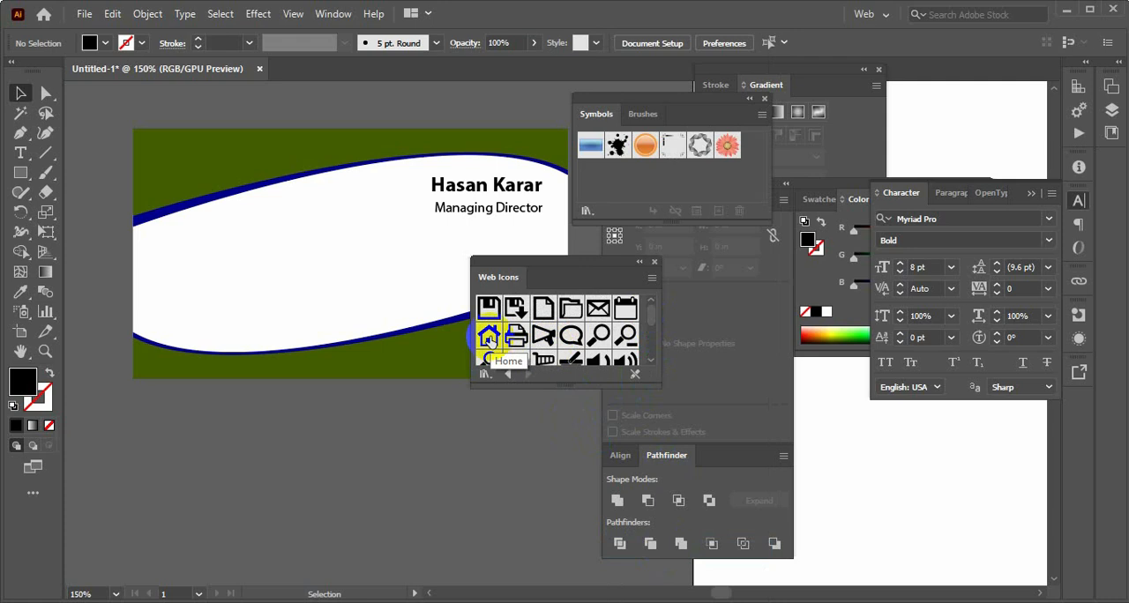
pyautogui.moveTo(490, 338); pyautogui.dragTo(298, 246)
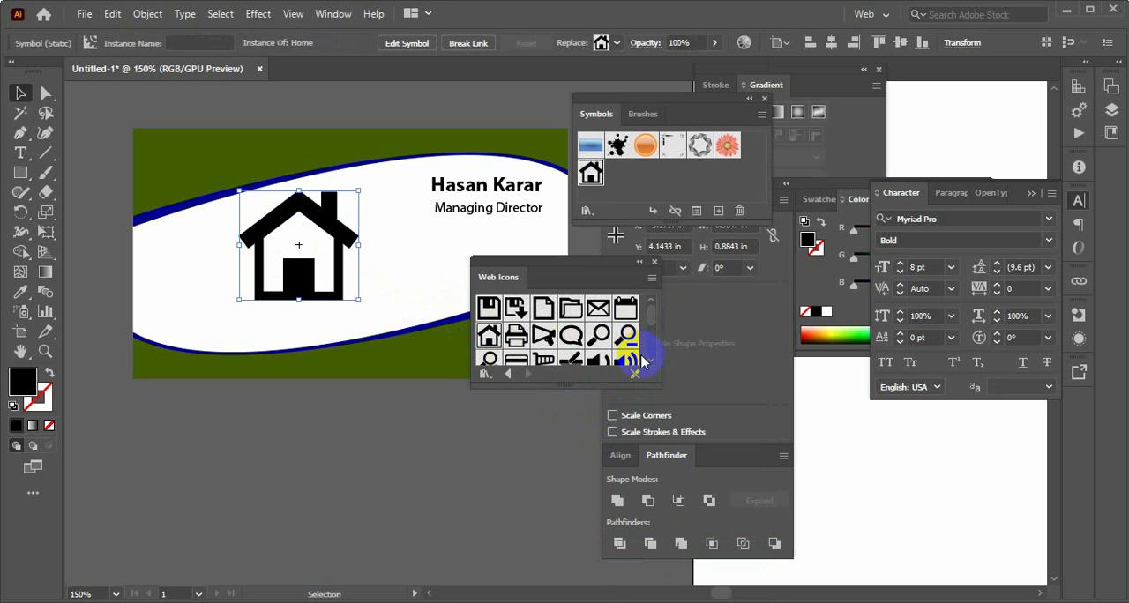
pyautogui.moveTo(598, 308); pyautogui.dragTo(213, 300)
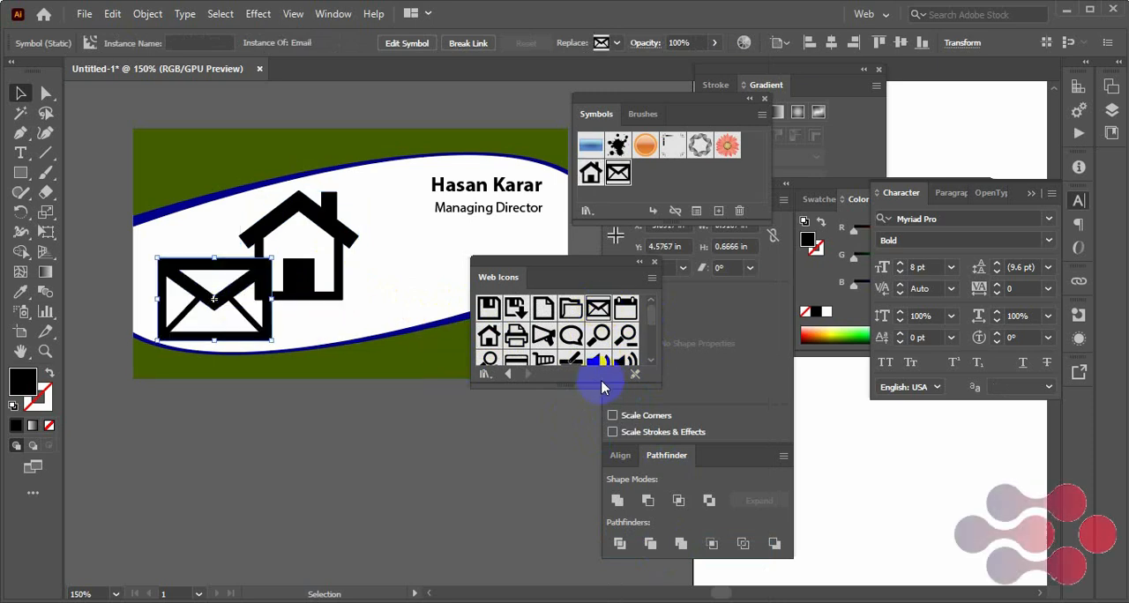
# Find the Phone symbol in the Web Icons library, place it at the card's lower edge, and close the library
pyautogui.click(650, 365)
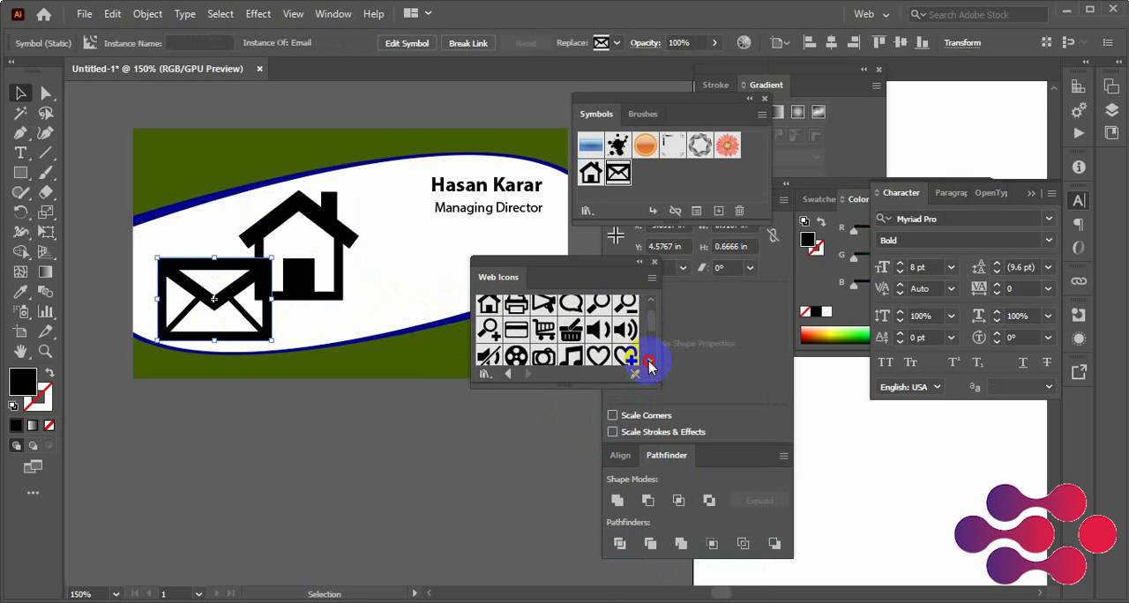
pyautogui.click(650, 365)
pyautogui.click(650, 365)
pyautogui.click(650, 365)
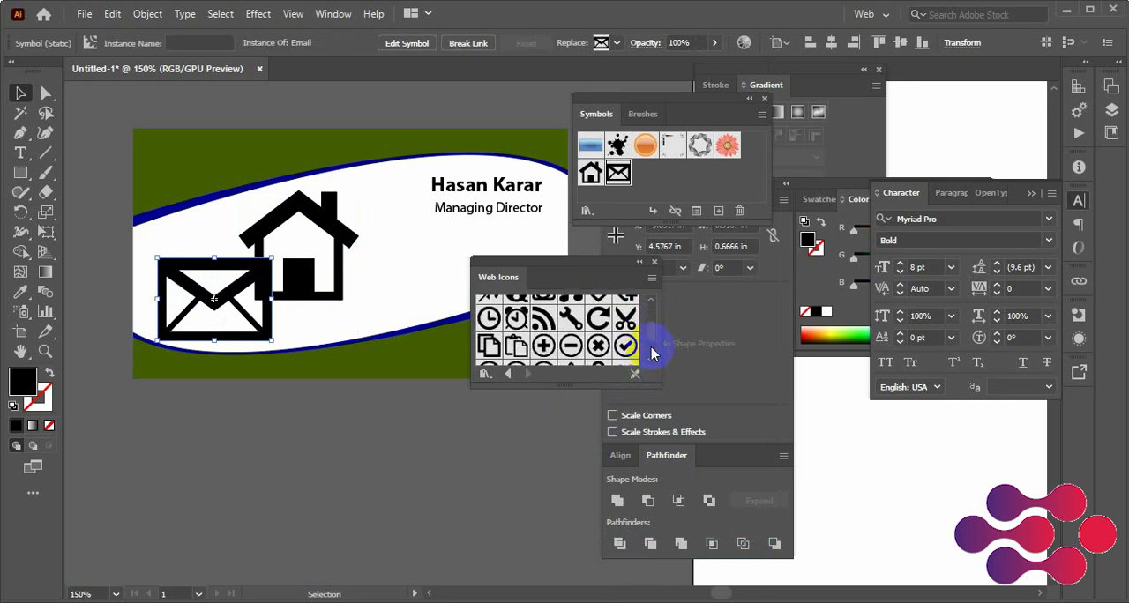
pyautogui.moveTo(653, 353); pyautogui.dragTo(653, 310)
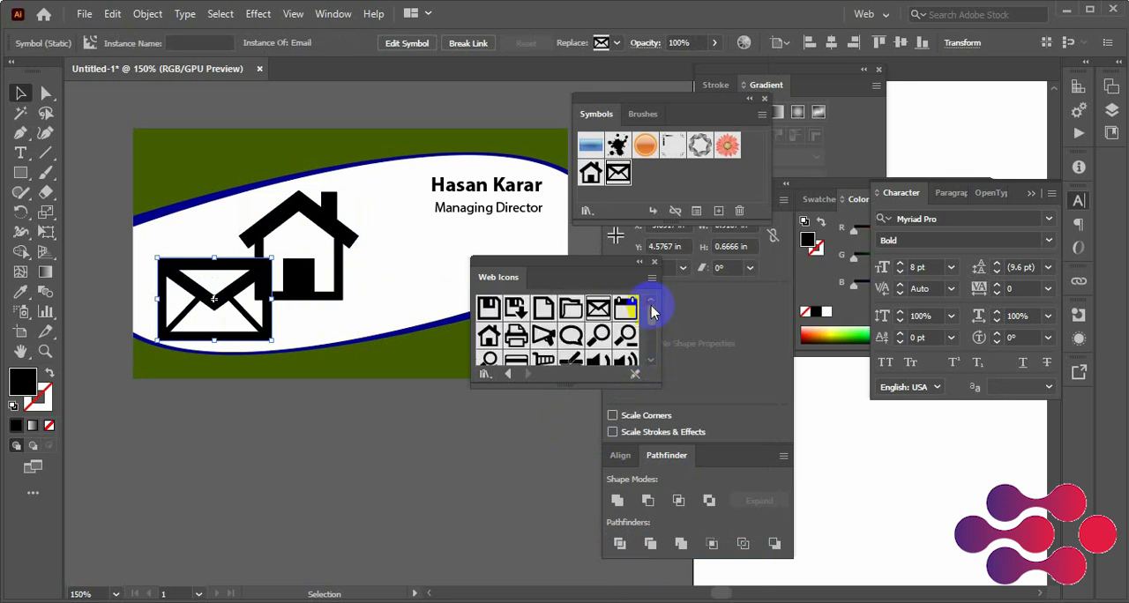
pyautogui.click(650, 361)
pyautogui.click(650, 361)
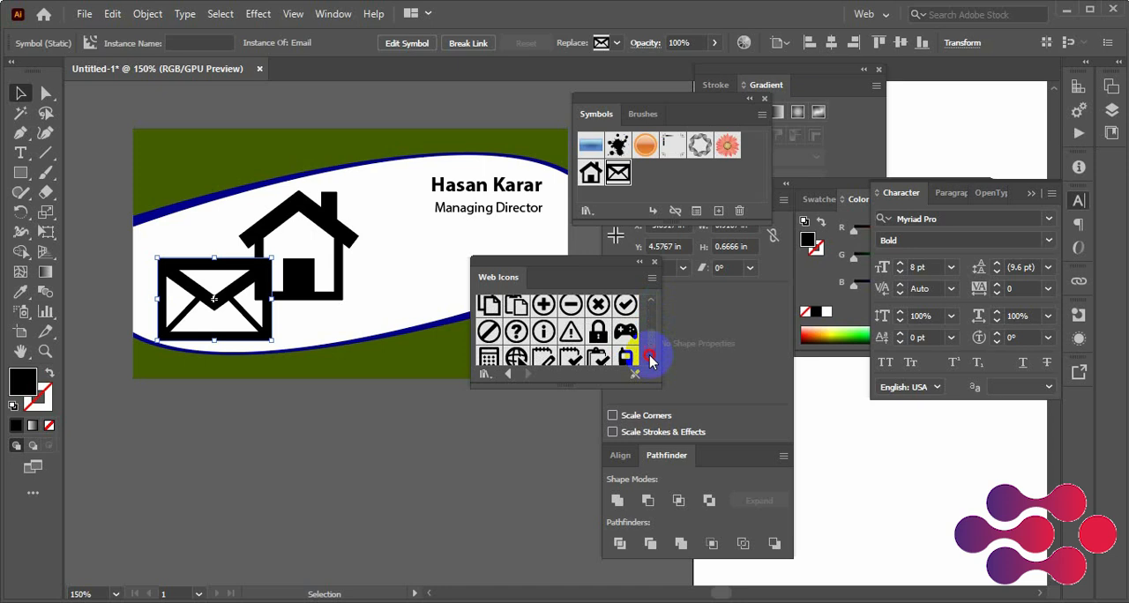
pyautogui.click(650, 361)
pyautogui.moveTo(625, 324); pyautogui.dragTo(234, 408)
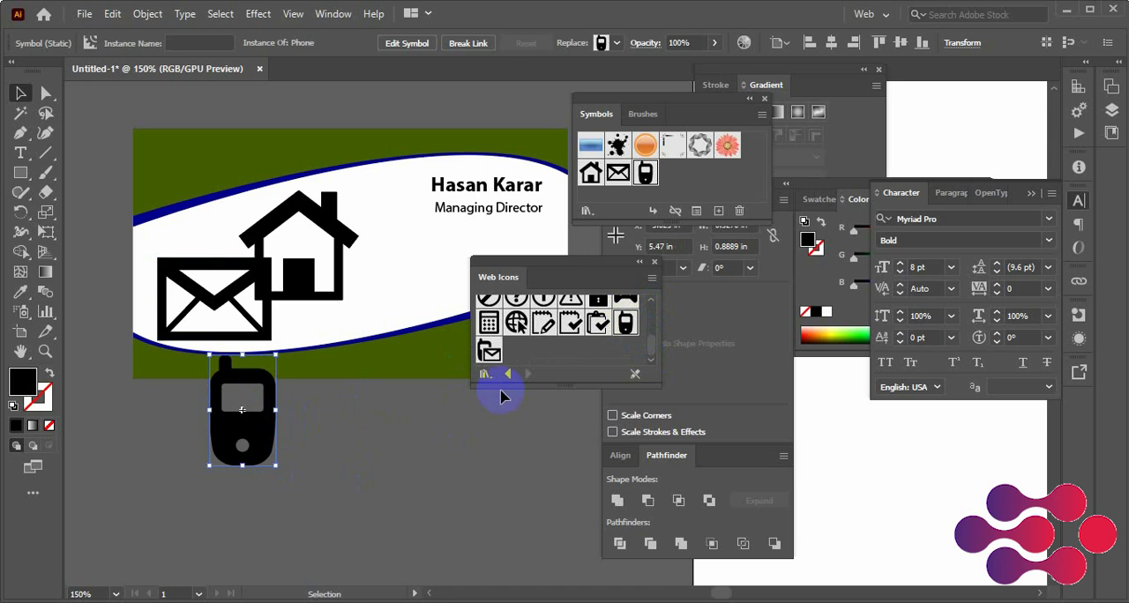
pyautogui.click(654, 264)
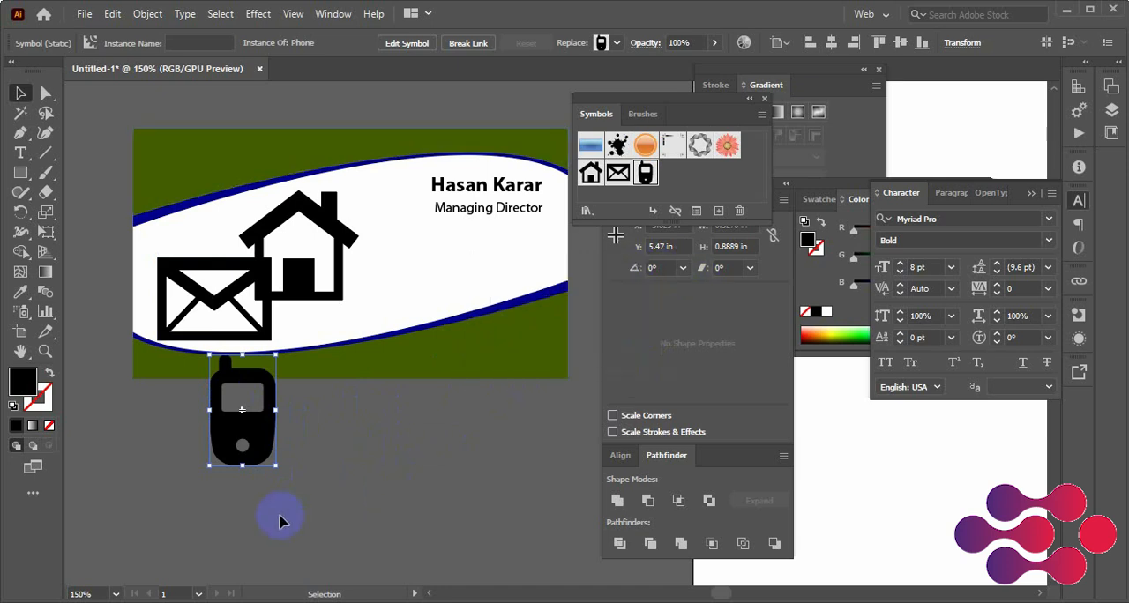
# Move the phone icon completely below the card, try to recolour it with dark olive 2E2700, and deselect it
pyautogui.click(284, 516)
pyautogui.moveTo(269, 439); pyautogui.dragTo(378, 475)
pyautogui.click(823, 341)
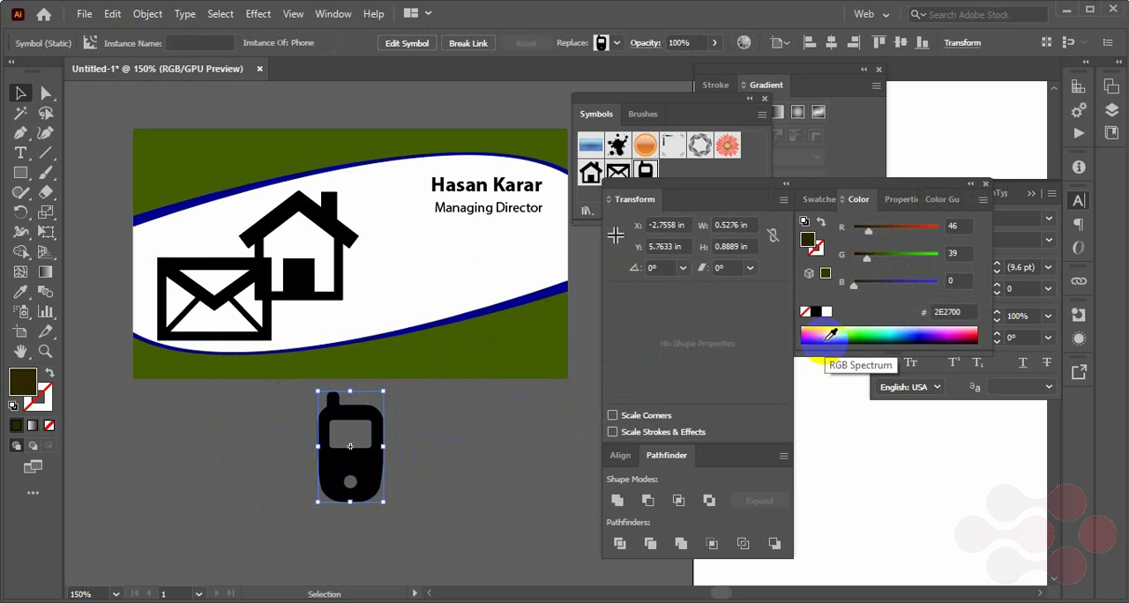
pyautogui.click(433, 481)
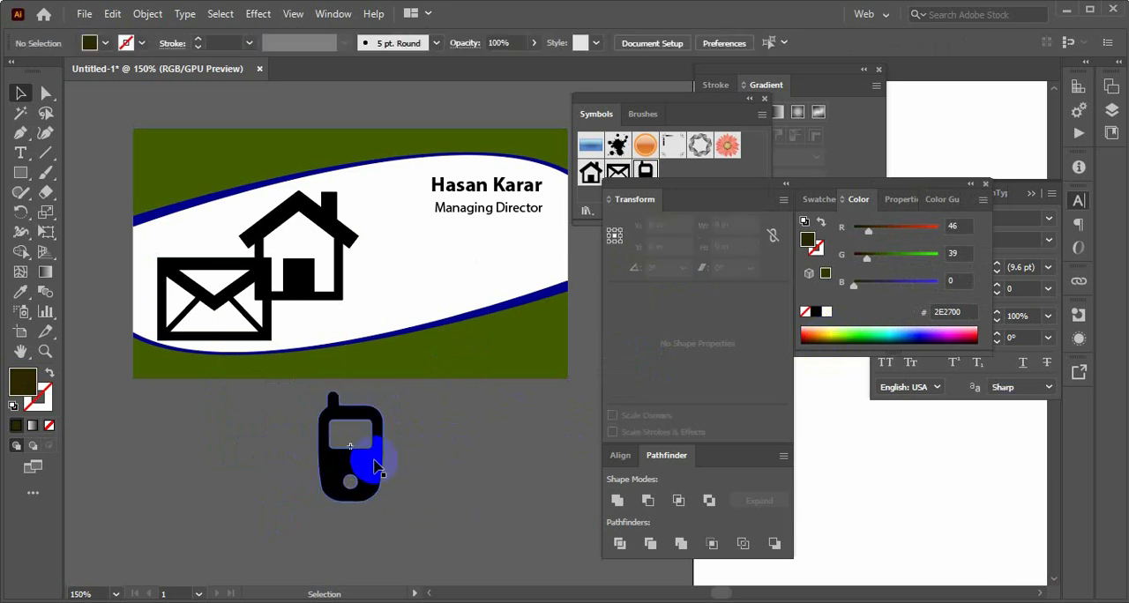
# Move the envelope icon off the card to the empty area below it, left of the phone icon
pyautogui.moveTo(227, 480); pyautogui.dragTo(204, 303)
pyautogui.click(229, 448)
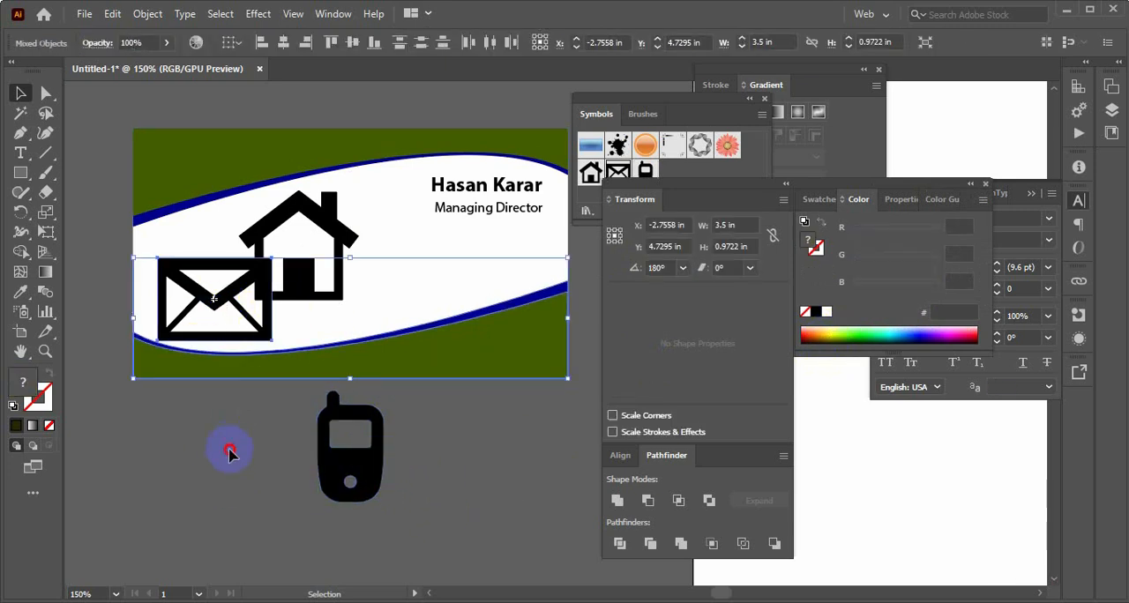
pyautogui.moveTo(253, 273); pyautogui.dragTo(233, 459)
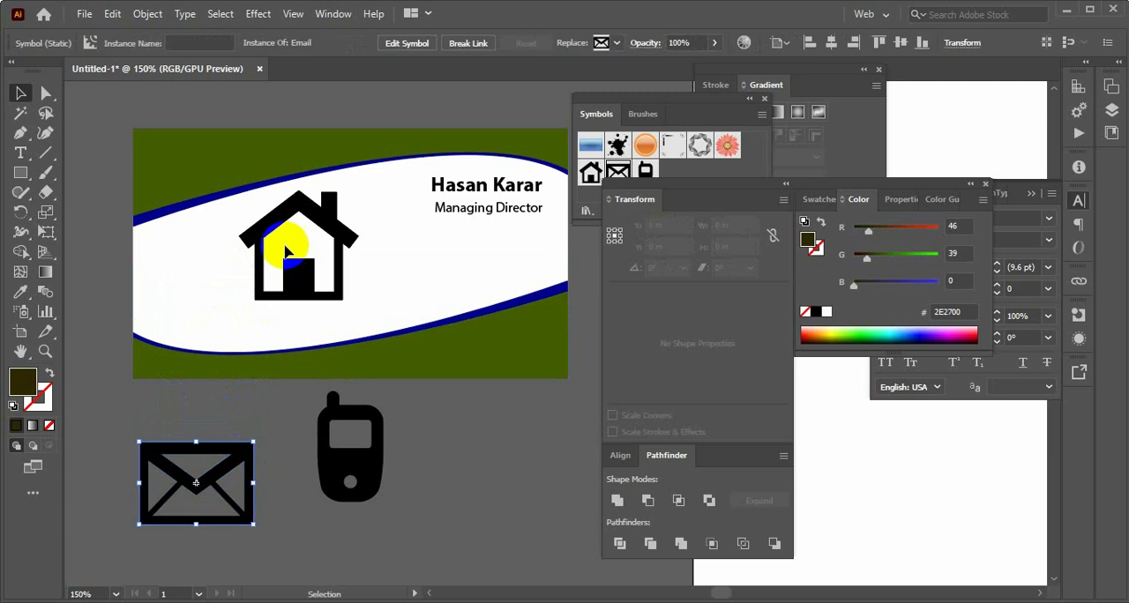
# Move the house icon off the card beside the phone icon, and try to recolour the phone icon with green 00B94E
pyautogui.moveTo(338, 272); pyautogui.dragTo(522, 497)
pyautogui.click(369, 479)
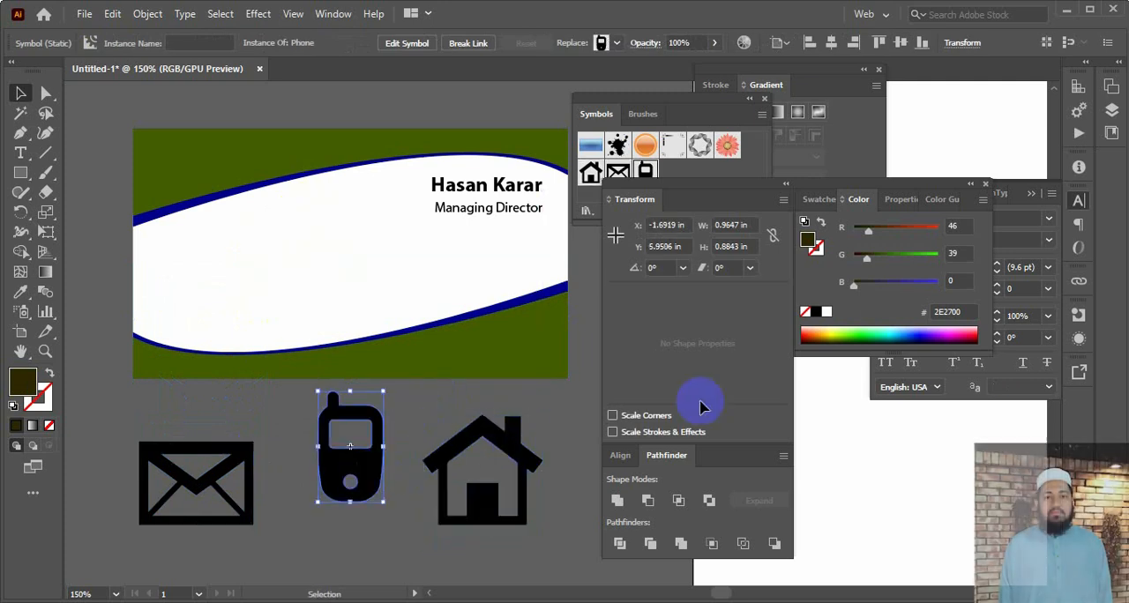
pyautogui.click(879, 323)
pyautogui.click(433, 408)
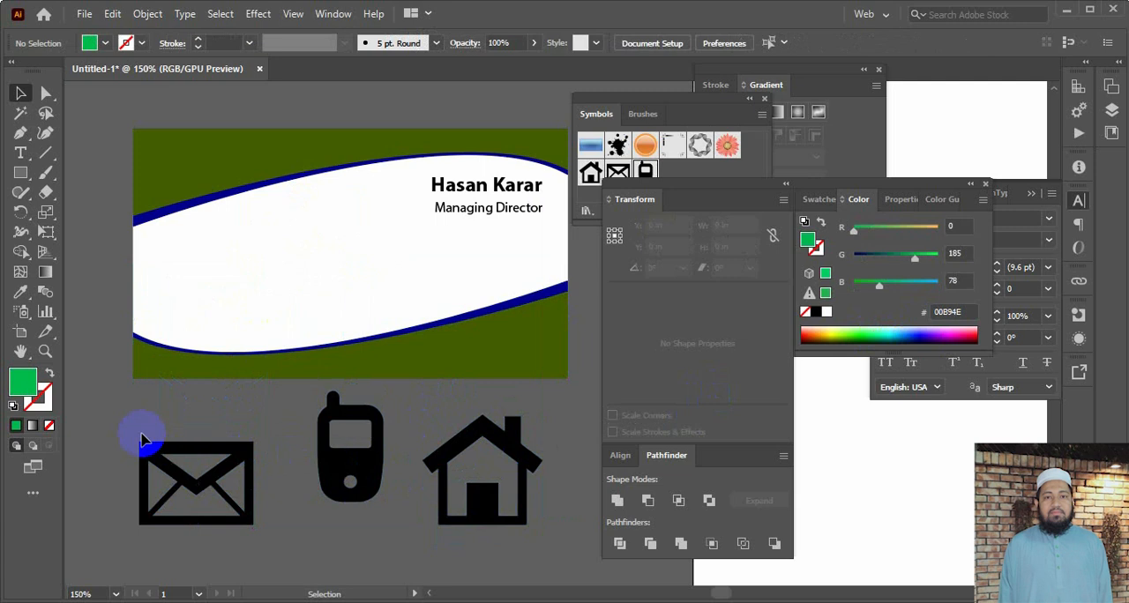
# Expand the envelope, phone and house symbols into editable shapes with Object and Fill included
pyautogui.moveTo(525, 492); pyautogui.dragTo(526, 493)
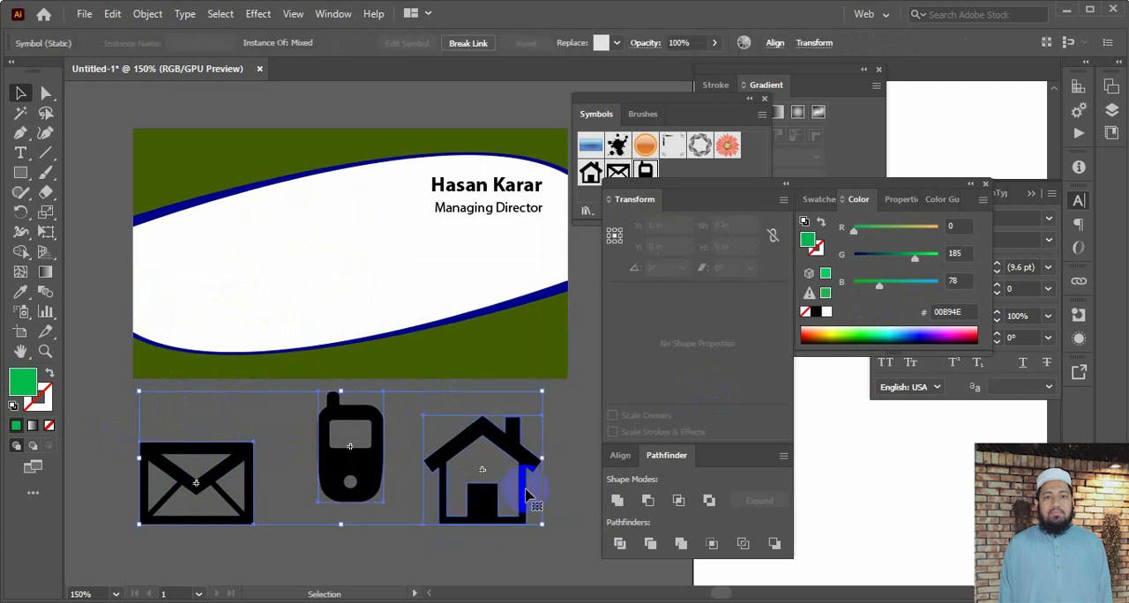
pyautogui.click(167, 15)
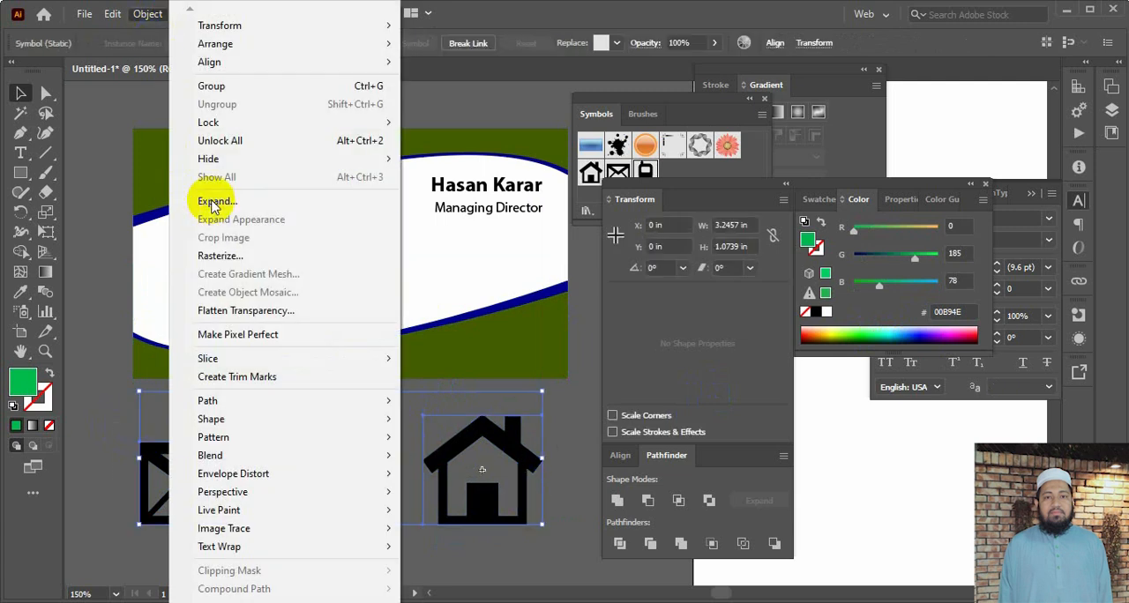
pyautogui.click(213, 202)
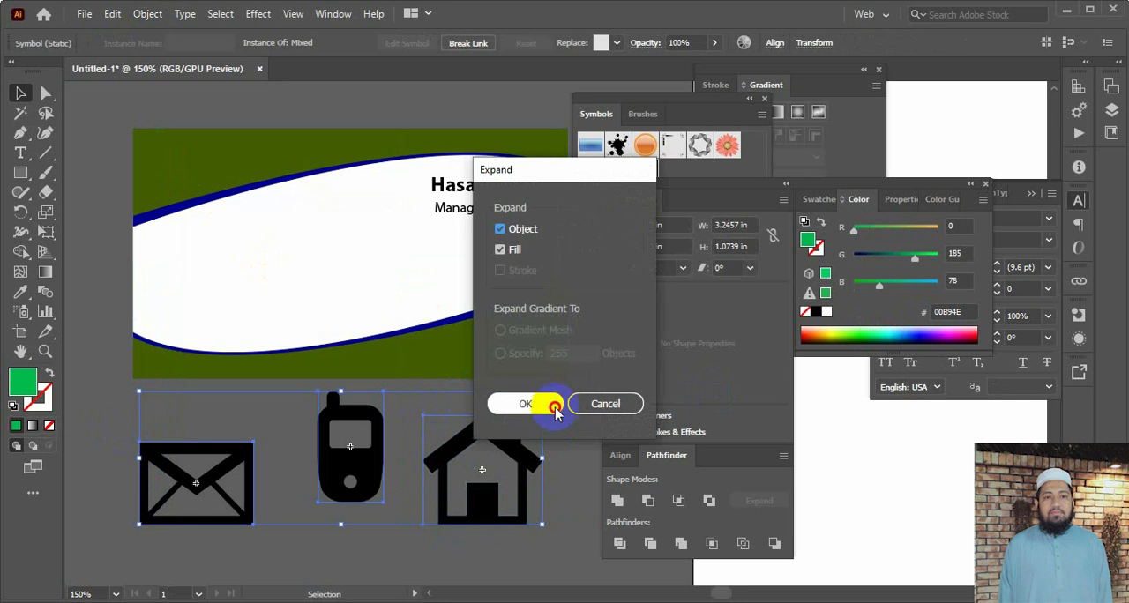
pyautogui.click(551, 404)
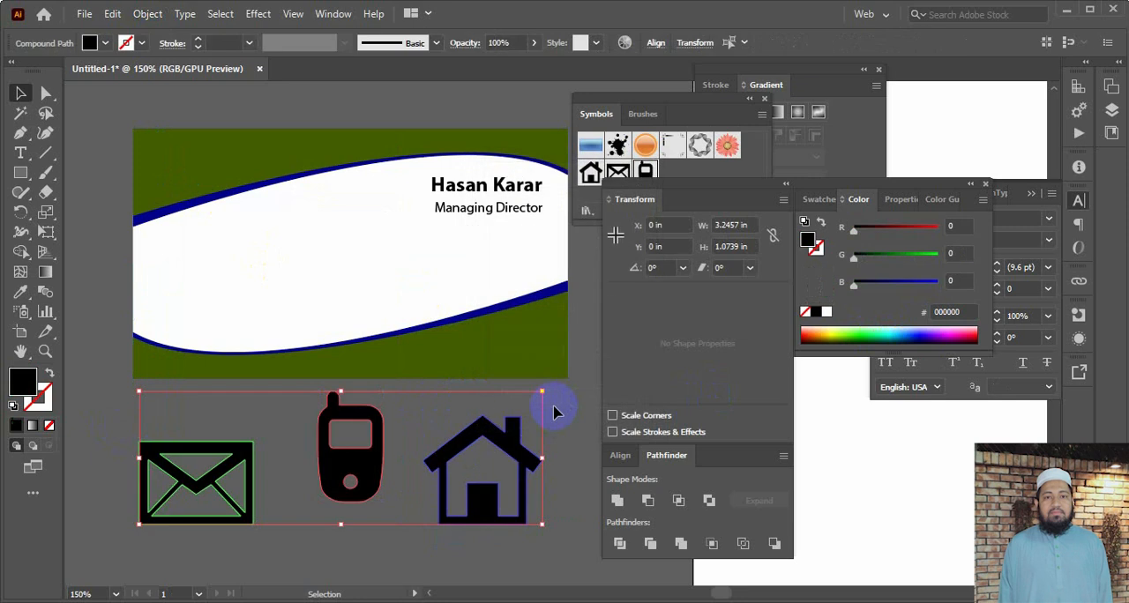
pyautogui.click(122, 411)
# Fill the expanded envelope, phone and house icons with white (FFFFFF)
pyautogui.click(189, 455)
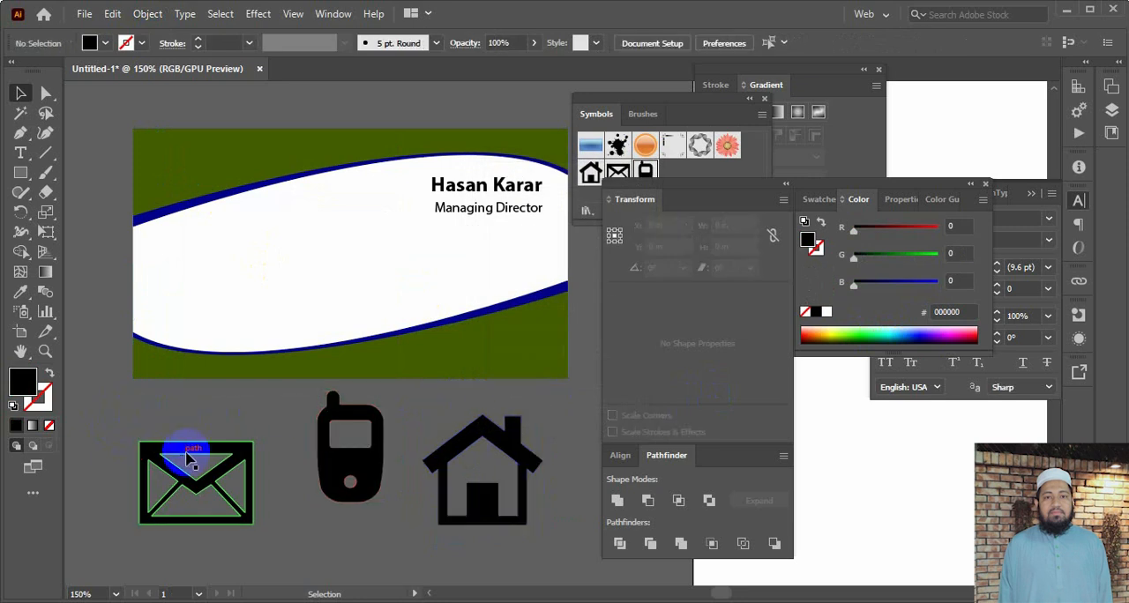
pyautogui.click(827, 313)
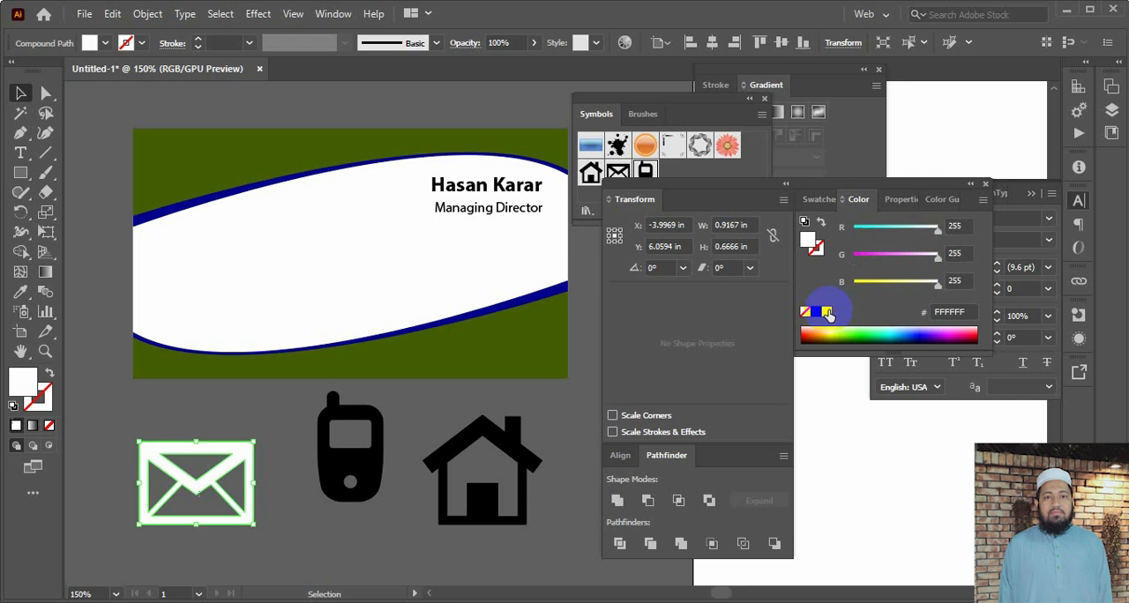
pyautogui.click(347, 514)
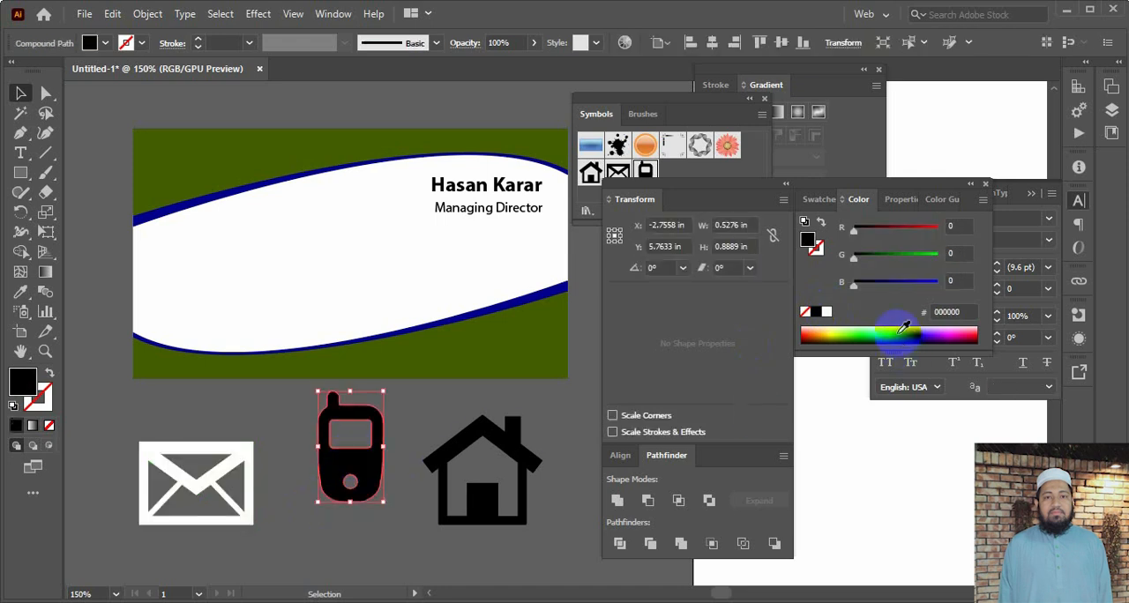
pyautogui.click(827, 313)
pyautogui.click(429, 429)
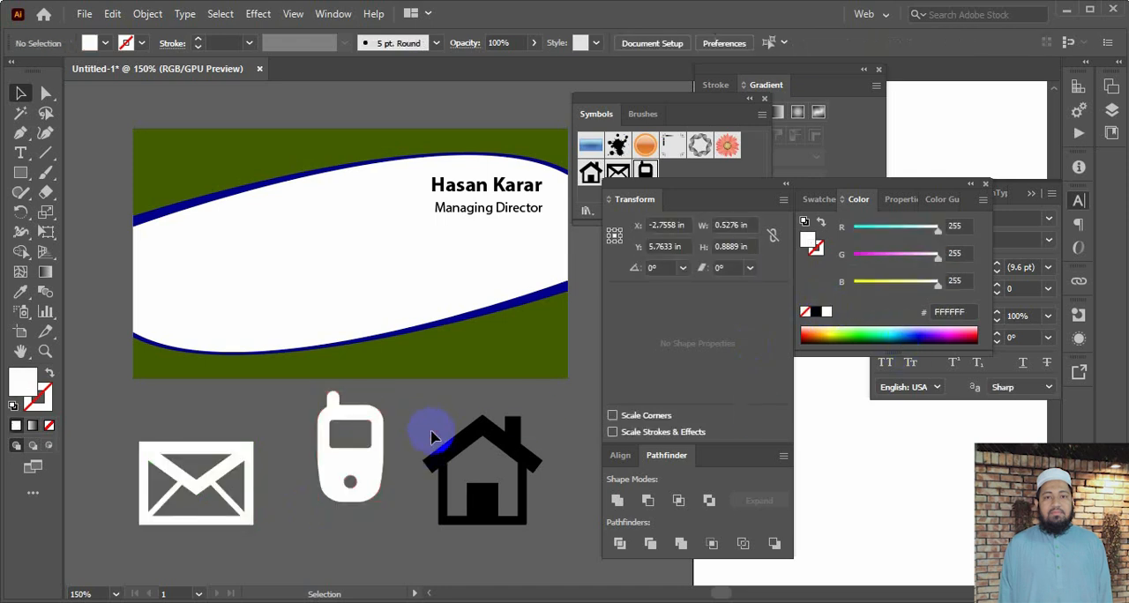
pyautogui.click(448, 450)
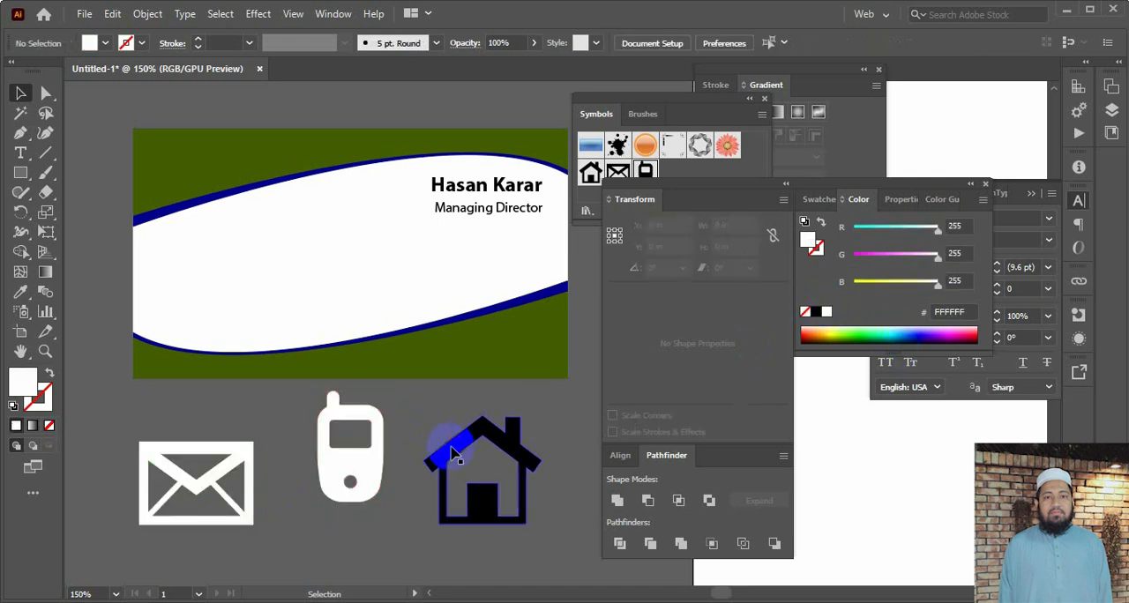
pyautogui.click(826, 313)
pyautogui.click(567, 509)
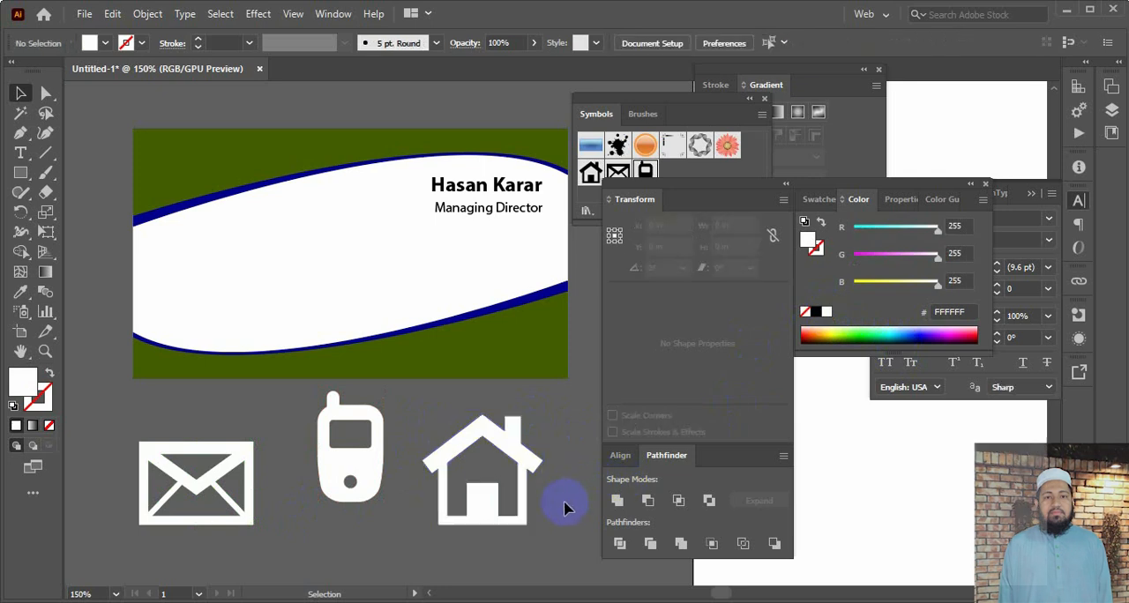
# Scale the white envelope icon down to less than half its size, keeping it below the card
pyautogui.moveTo(126, 436); pyautogui.dragTo(245, 524)
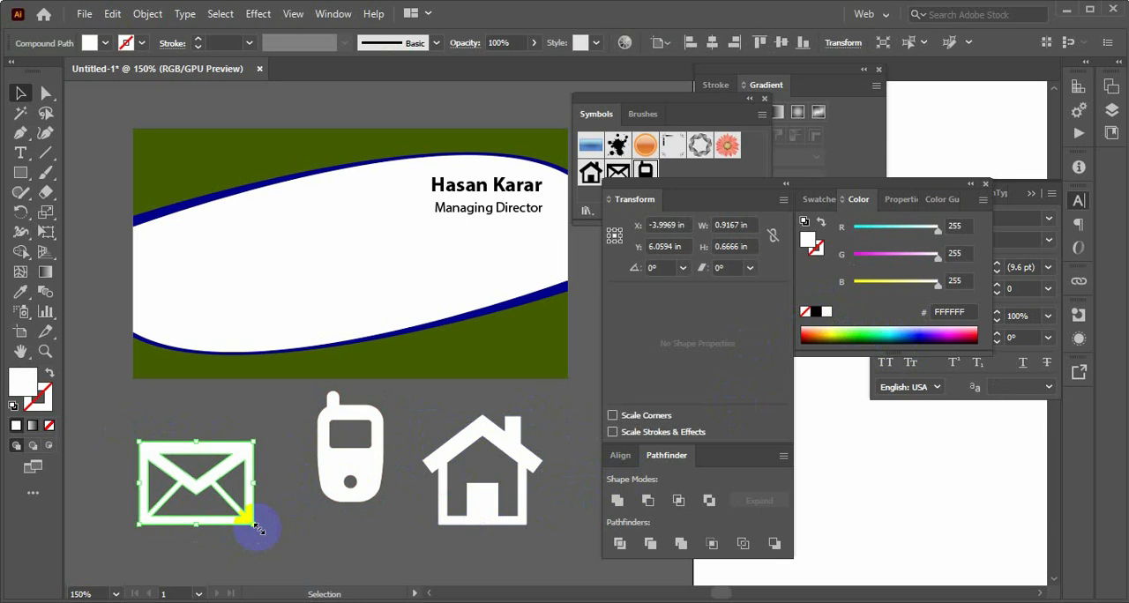
pyautogui.moveTo(256, 528); pyautogui.dragTo(222, 510)
pyautogui.click(255, 527)
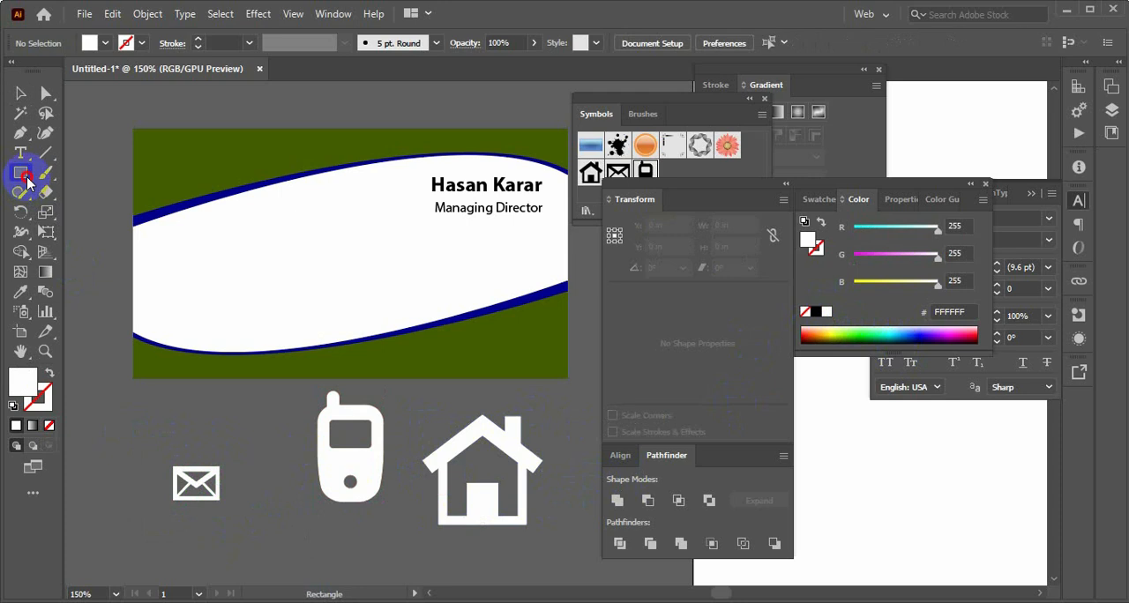
# Draw a circle about 0.26 in across near the left edge of the card's white area
pyautogui.moveTo(27, 180); pyautogui.dragTo(69, 210)
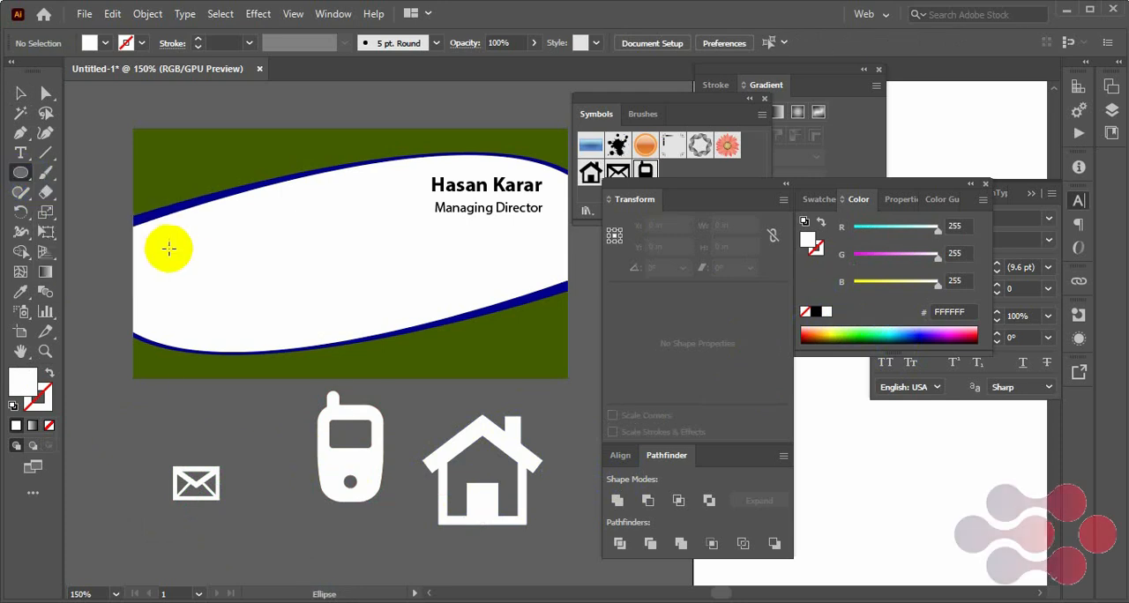
pyautogui.moveTo(169, 248); pyautogui.dragTo(202, 281)
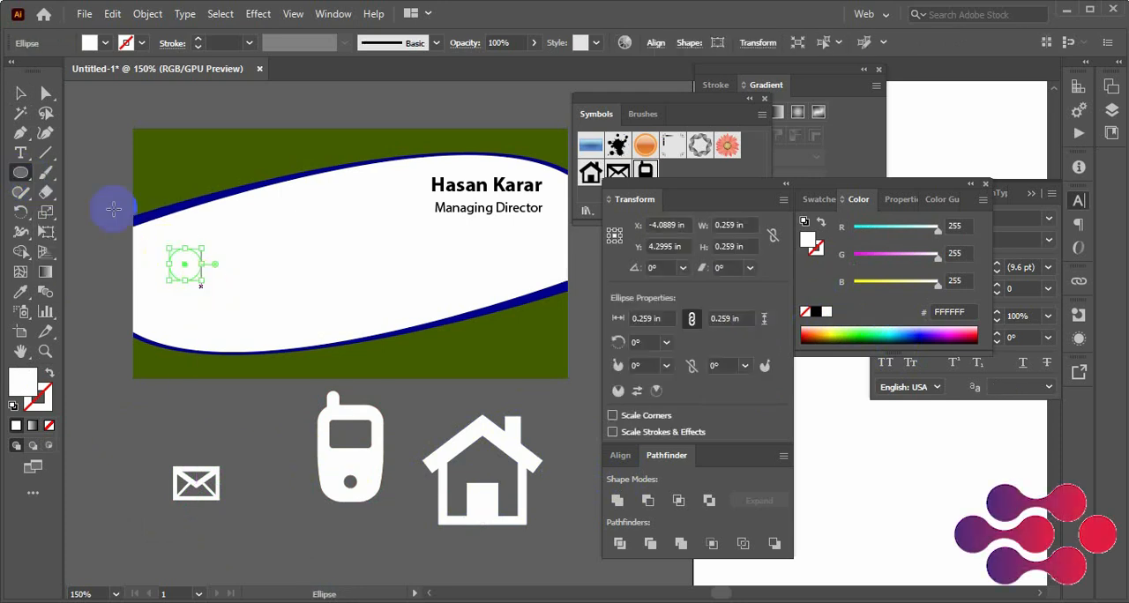
pyautogui.click(18, 93)
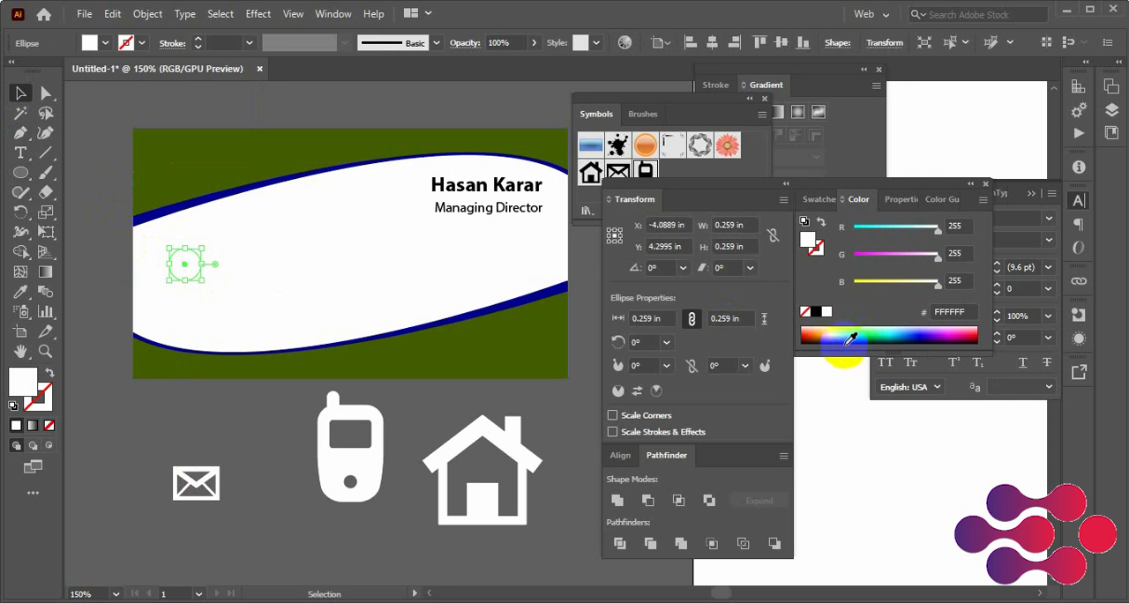
# Fill the circle with the dark blue 03008B sampled from the card's curved border and enlarge it to about 0.30 in
pyautogui.click(21, 292)
pyautogui.click(448, 325)
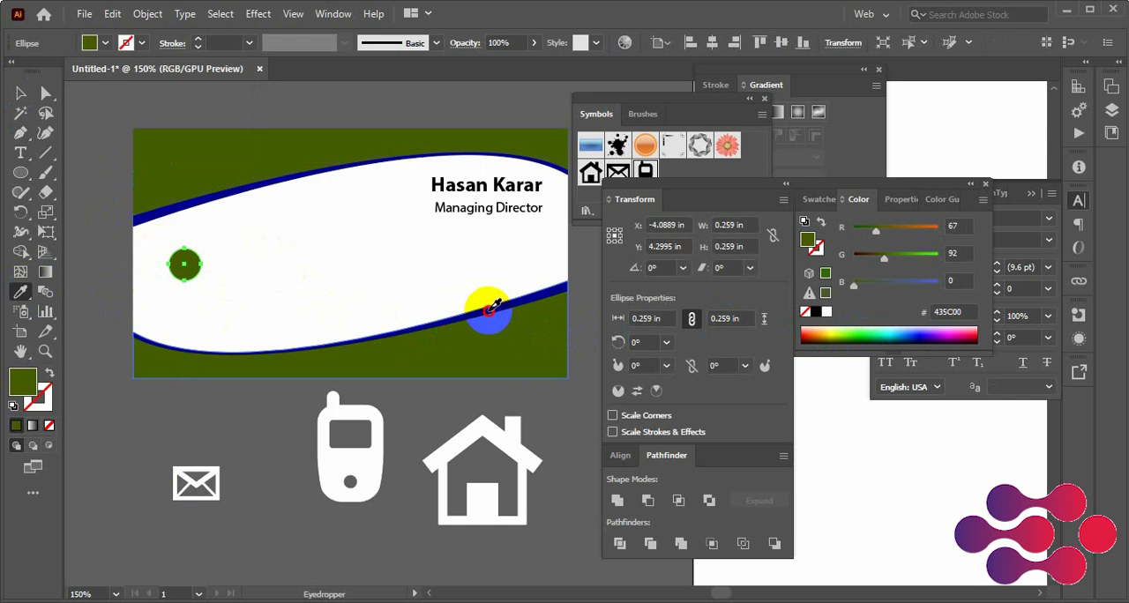
pyautogui.click(490, 309)
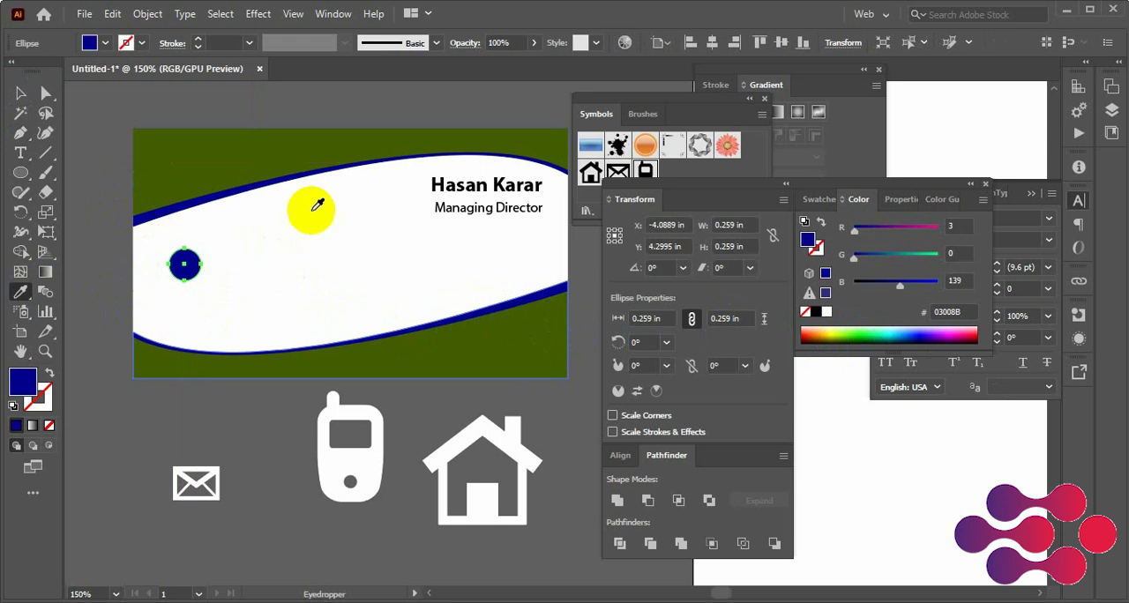
pyautogui.click(145, 417)
pyautogui.click(185, 269)
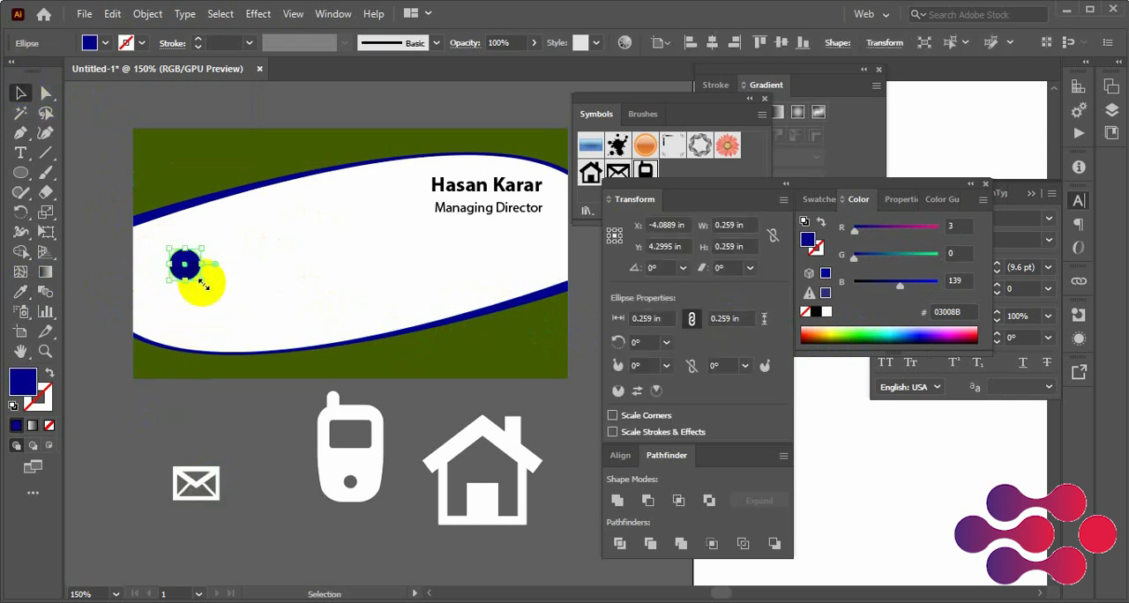
pyautogui.click(173, 424)
# Shrink the envelope icon to about 0.15 in wide and place it over the blue circle
pyautogui.moveTo(234, 520); pyautogui.dragTo(183, 265)
pyautogui.click(258, 502)
pyautogui.click(171, 452)
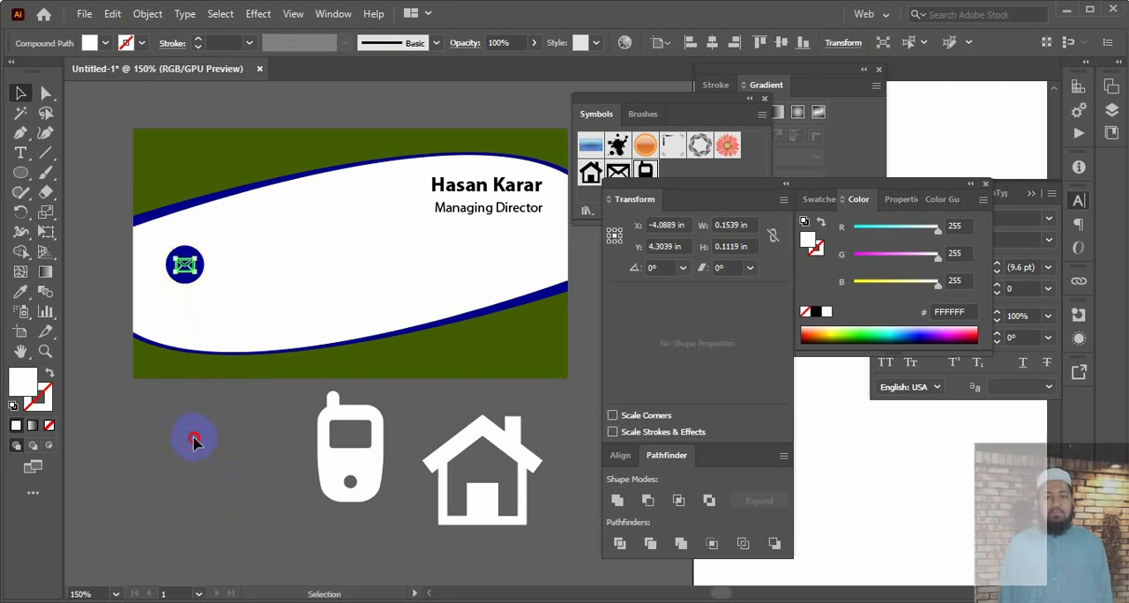
pyautogui.click(193, 437)
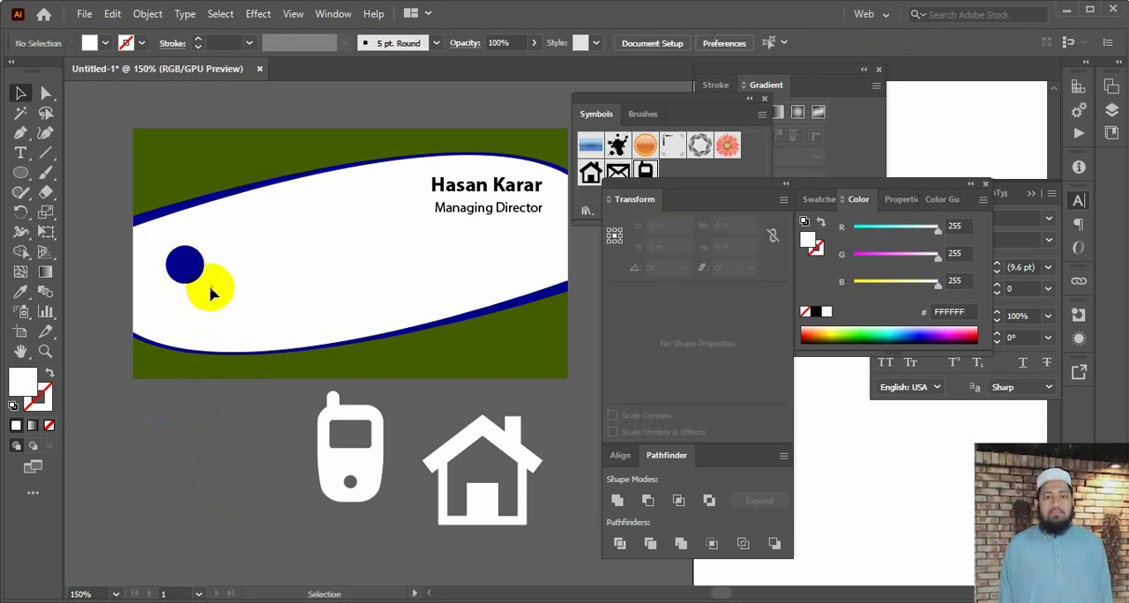
pyautogui.hotkey('ctrl', 'z')
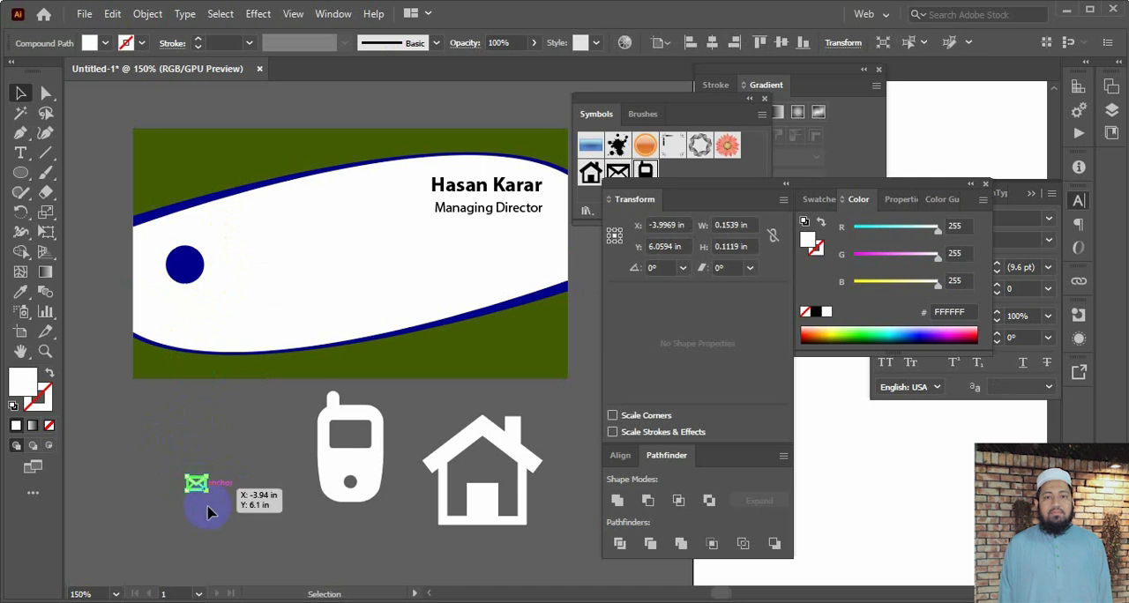
pyautogui.moveTo(195, 488); pyautogui.dragTo(186, 264)
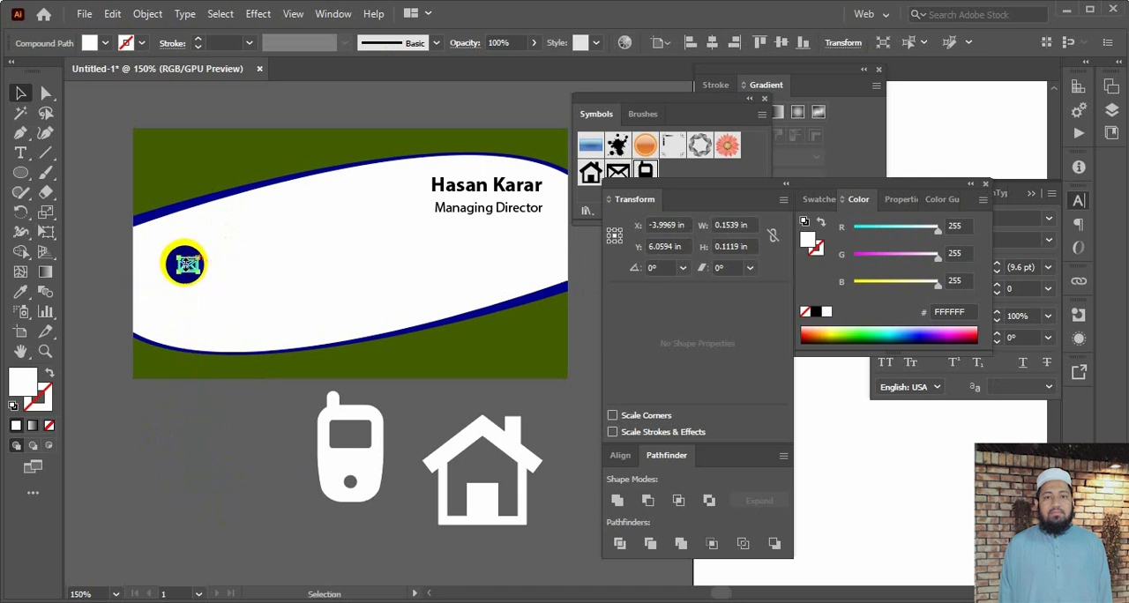
# Bring the envelope icon to the front of the blue circle and deselect it
pyautogui.rightClick(185, 265)
pyautogui.moveTo(249, 451)
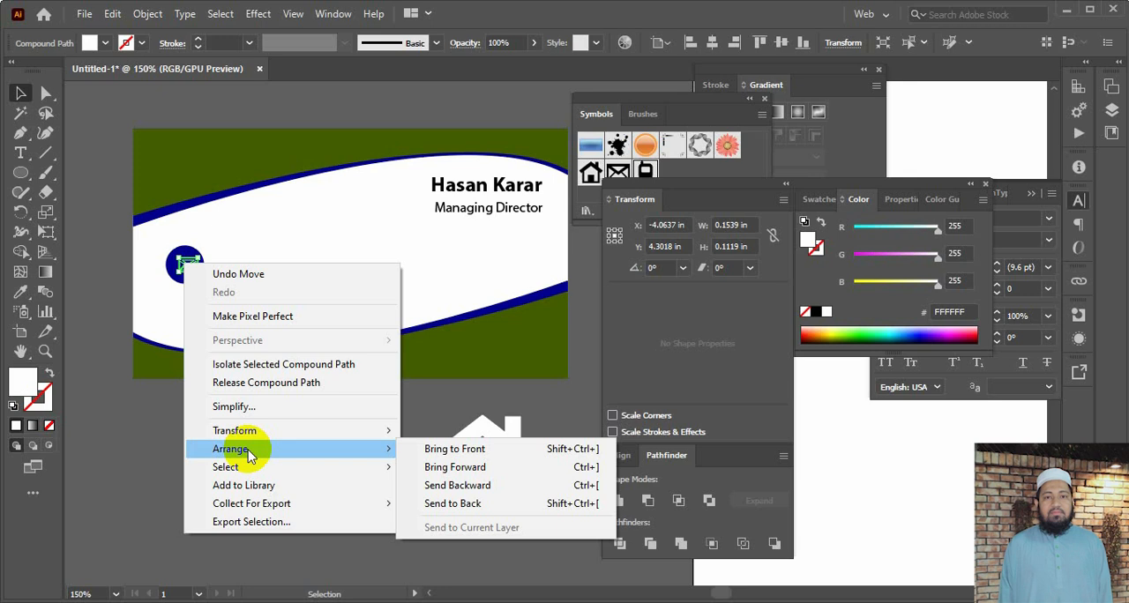
pyautogui.click(459, 450)
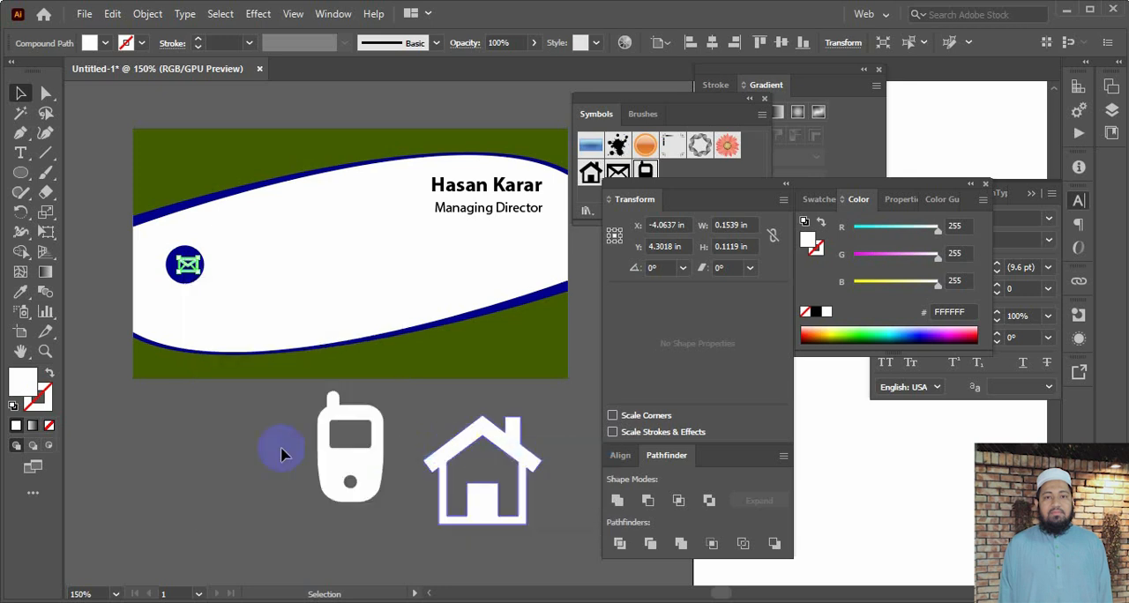
pyautogui.click(230, 454)
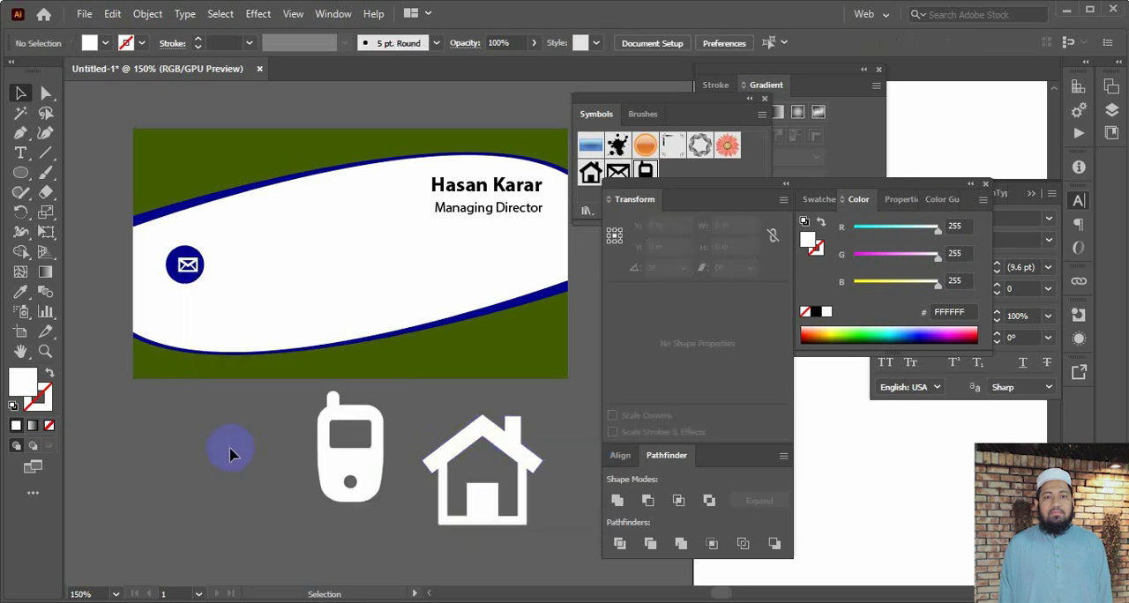
# Centre the envelope icon on the blue circle and scale both together down to about 0.21 in
pyautogui.click(197, 273)
pyautogui.click(202, 414)
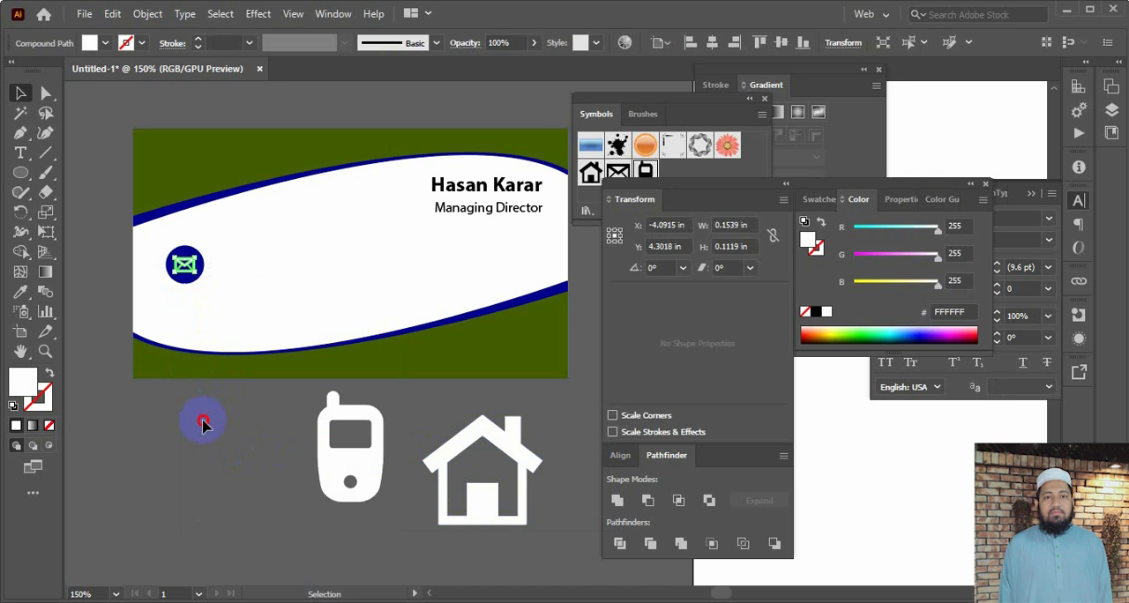
pyautogui.moveTo(165, 244); pyautogui.dragTo(192, 275)
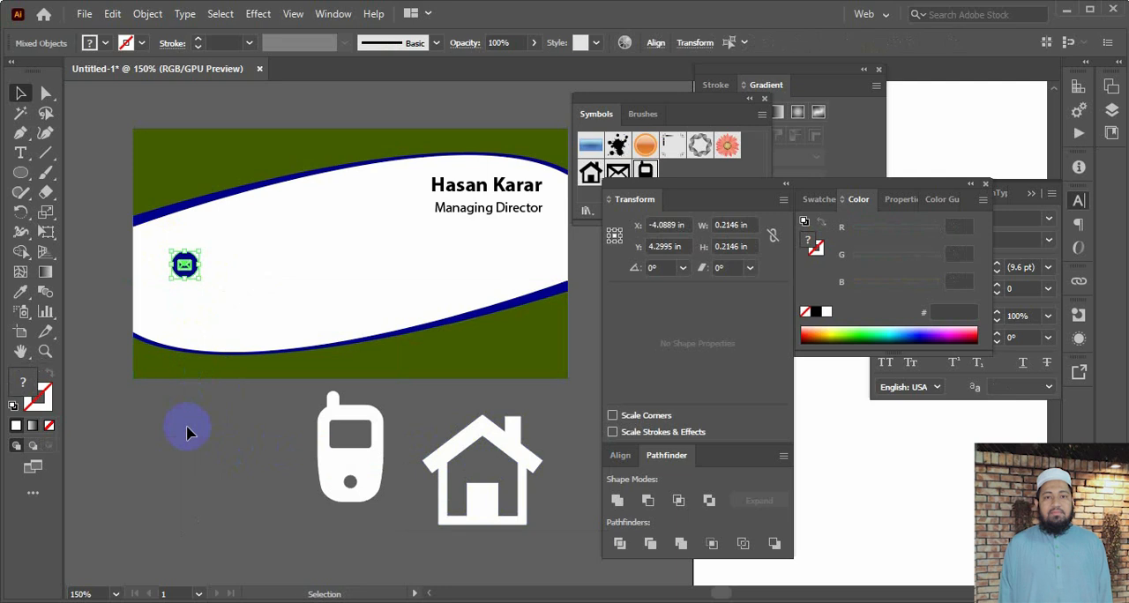
pyautogui.click(189, 428)
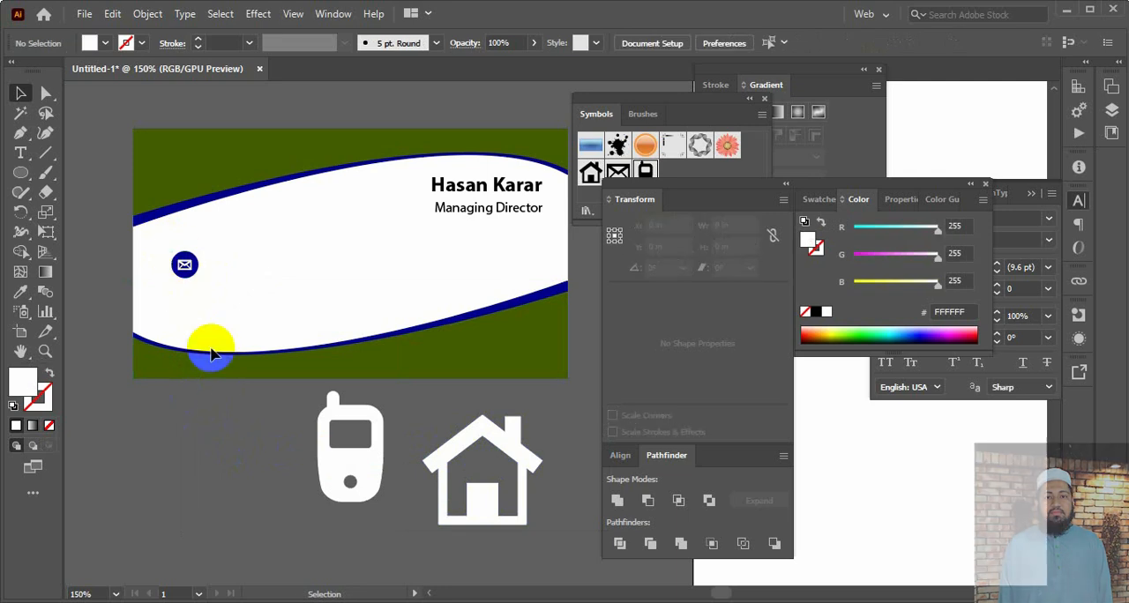
# Duplicate the circled envelope twice straight down to make a vertical stack of three, and shift the whole stack upwards
pyautogui.moveTo(202, 291); pyautogui.dragTo(187, 323)
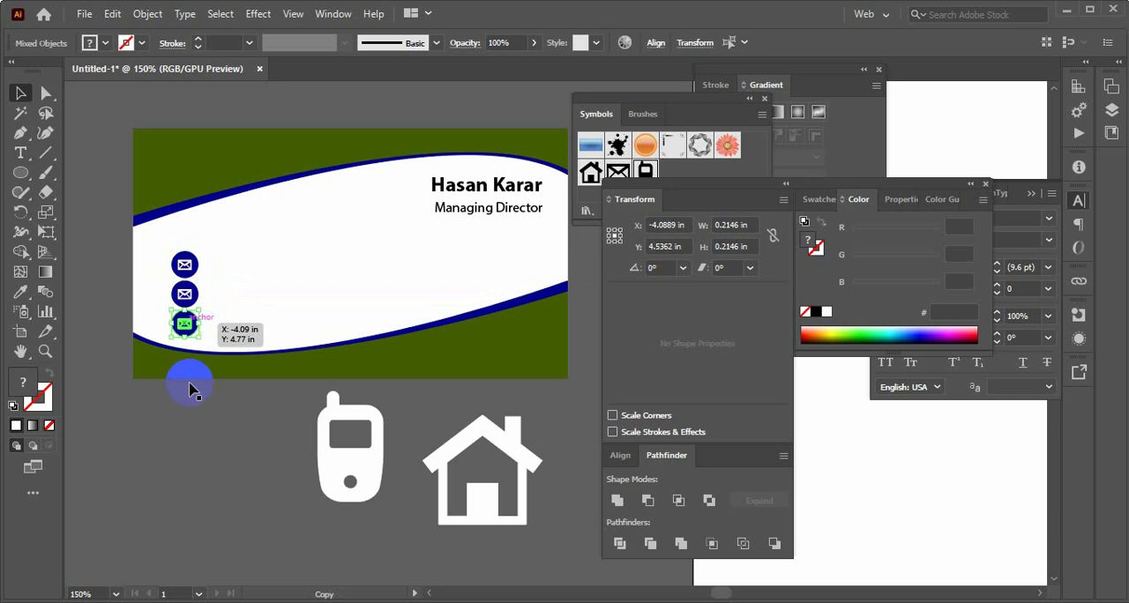
pyautogui.click(173, 241)
pyautogui.moveTo(173, 240); pyautogui.dragTo(194, 334)
pyautogui.press('Up')
pyautogui.press('Up')
pyautogui.press('Up')
pyautogui.press('Up')
pyautogui.press('Up')
pyautogui.press('Up')
pyautogui.press('Up')
pyautogui.press('Up')
pyautogui.press('Up')
pyautogui.press('Up')
pyautogui.press('Up')
pyautogui.press('Up')
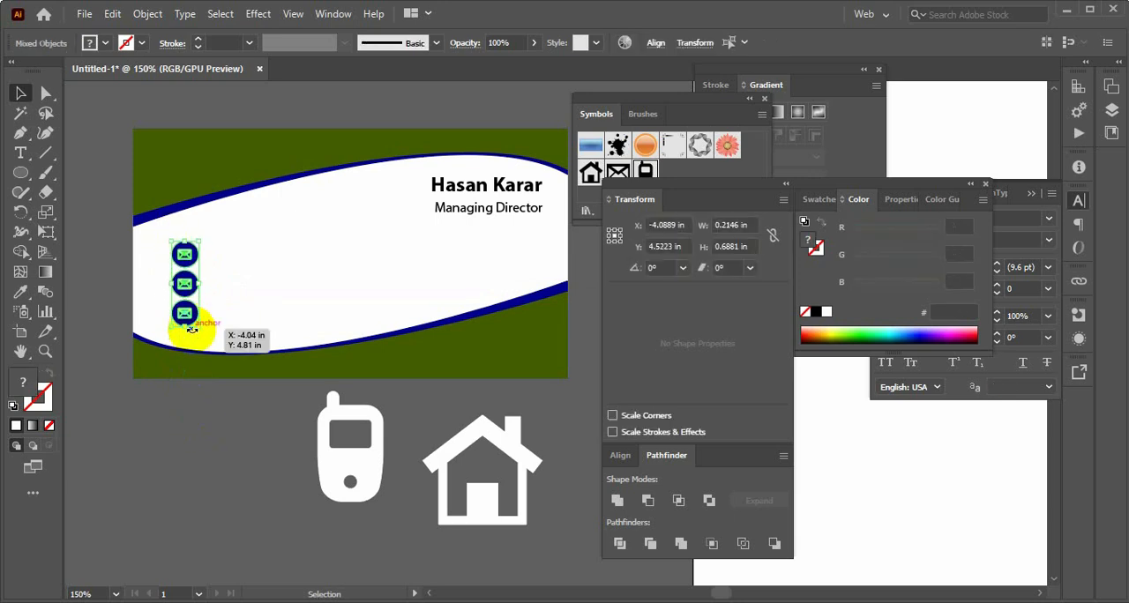
pyautogui.click(196, 407)
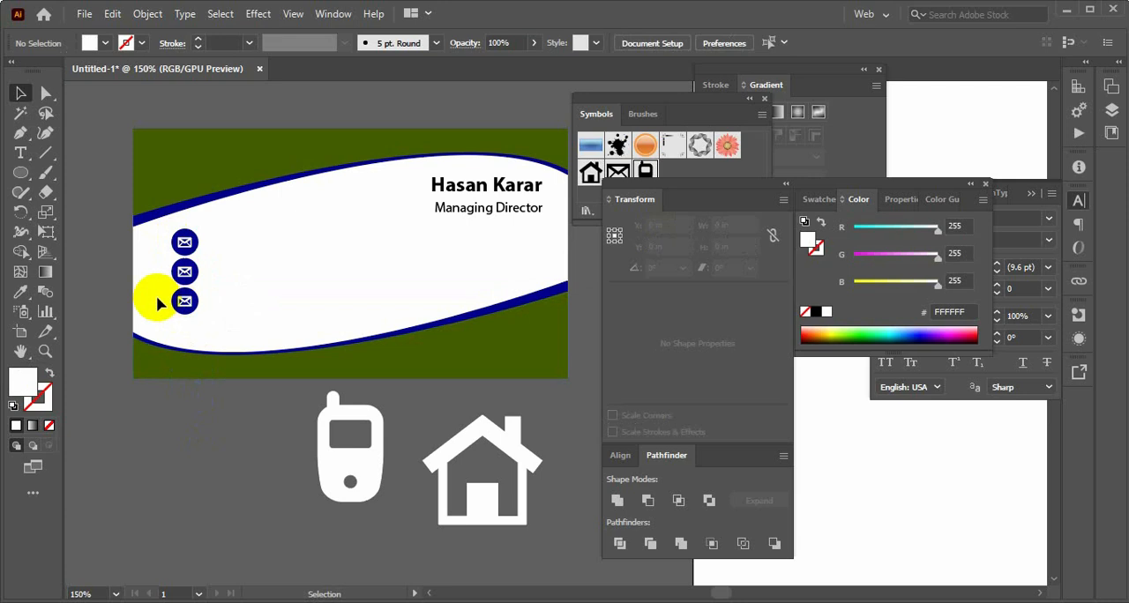
# Nudge the lowest and middle circled envelopes downwards to space the three icons evenly apart
pyautogui.click(197, 304)
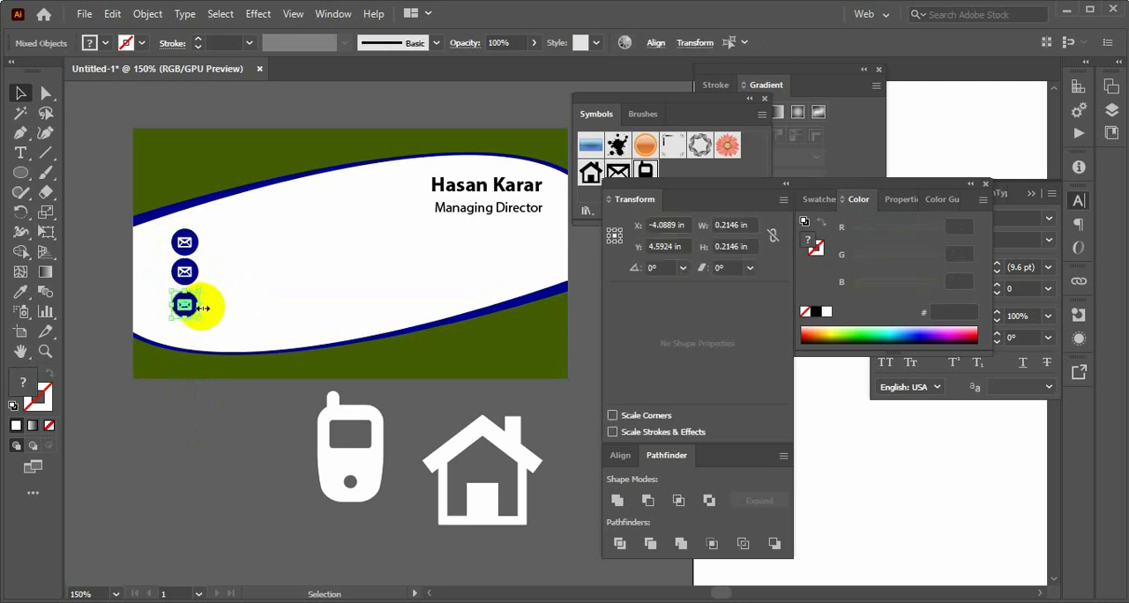
pyautogui.press('Down')
pyautogui.press('Down')
pyautogui.press('Down')
pyautogui.click(195, 441)
pyautogui.moveTo(158, 269); pyautogui.dragTo(198, 280)
pyautogui.press('Down')
pyautogui.press('Down')
pyautogui.press('Down')
pyautogui.click(197, 406)
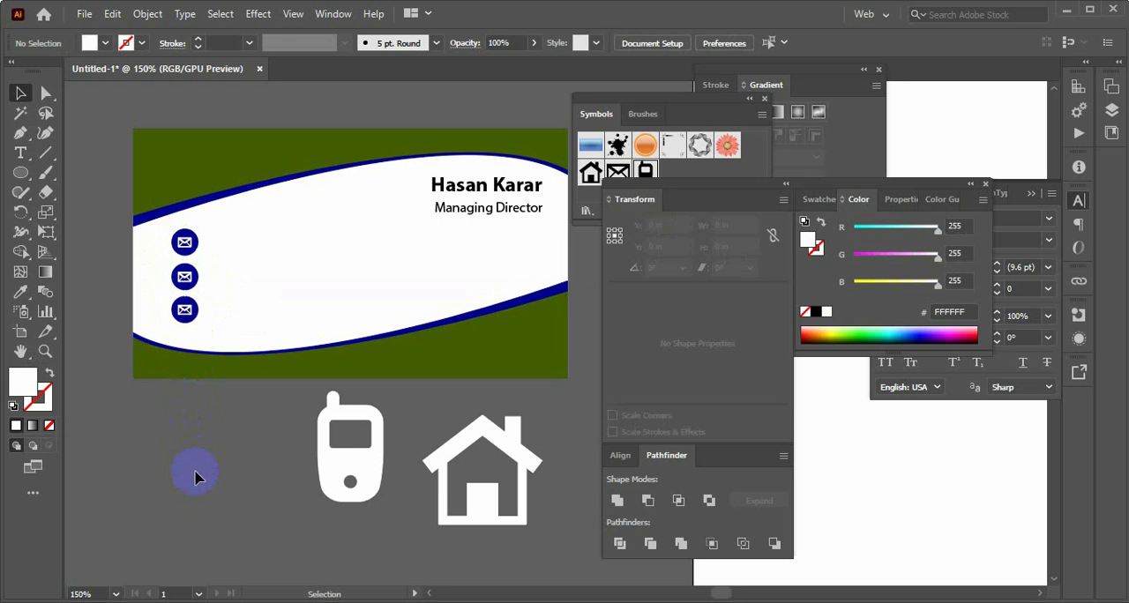
# Delete the envelope from the middle blue circle and scale the phone icon down to about 0.08 by 0.13 in
pyautogui.click(186, 277)
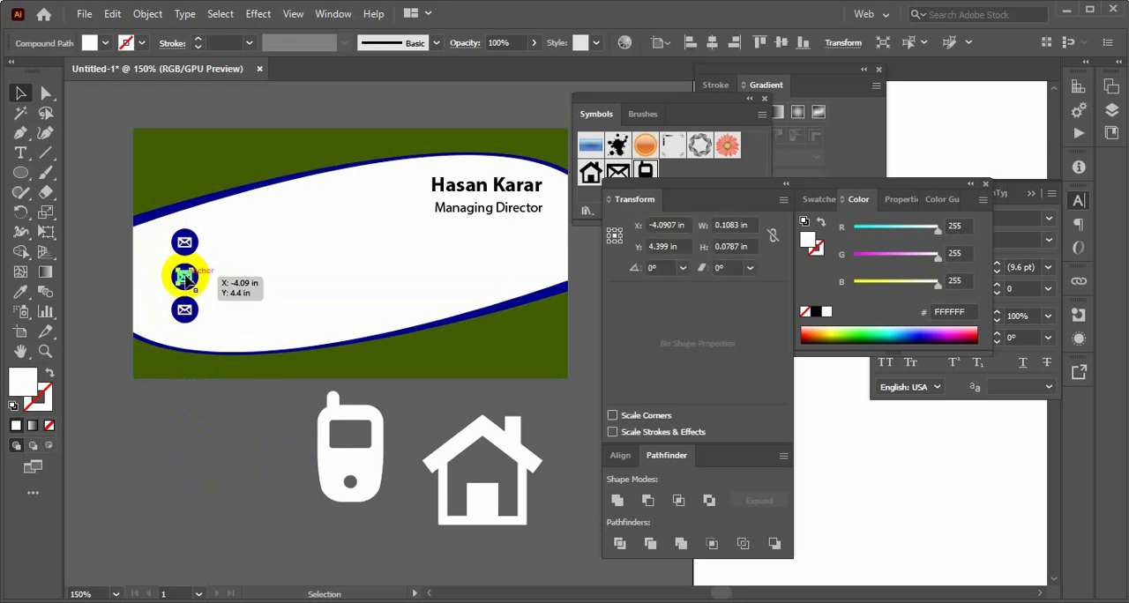
pyautogui.press('Delete')
pyautogui.click(363, 454)
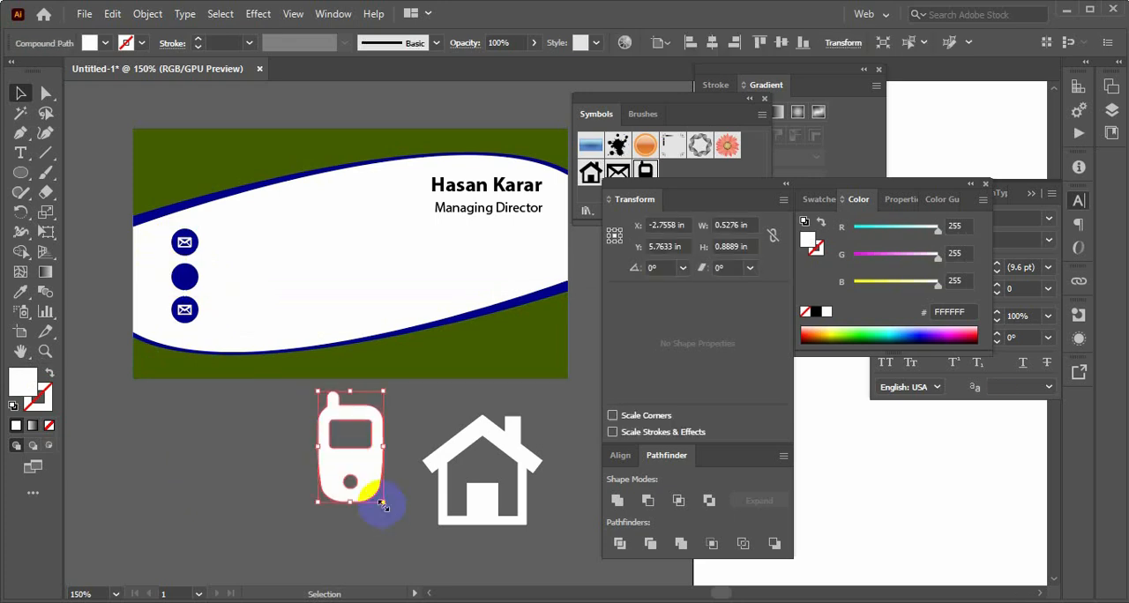
pyautogui.moveTo(381, 505); pyautogui.dragTo(360, 464)
pyautogui.click(310, 420)
pyautogui.click(361, 491)
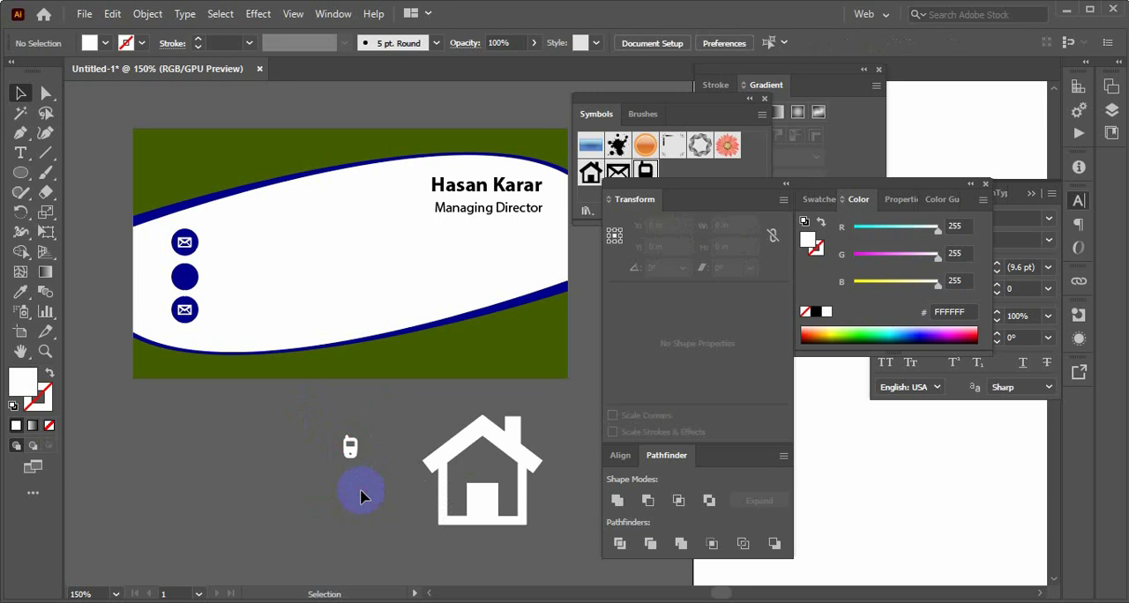
# Move the small phone icon onto the middle blue circle, nudge it left to centre it, and deselect it
pyautogui.hotkey('ctrl', '+')
pyautogui.moveTo(253, 479); pyautogui.dragTo(194, 251)
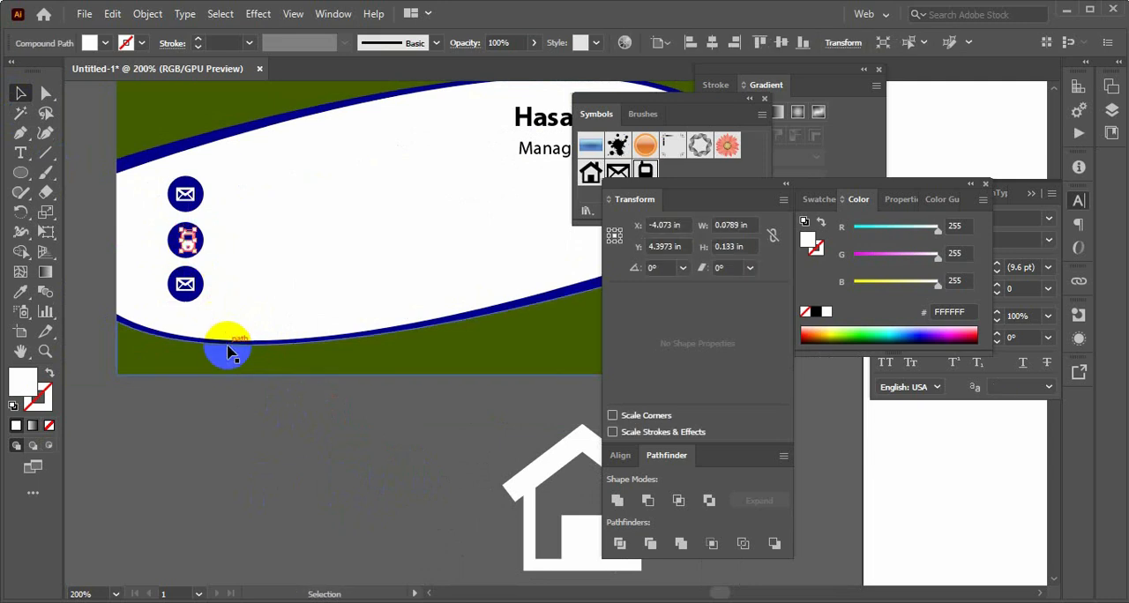
pyautogui.press('Left')
pyautogui.press('Left')
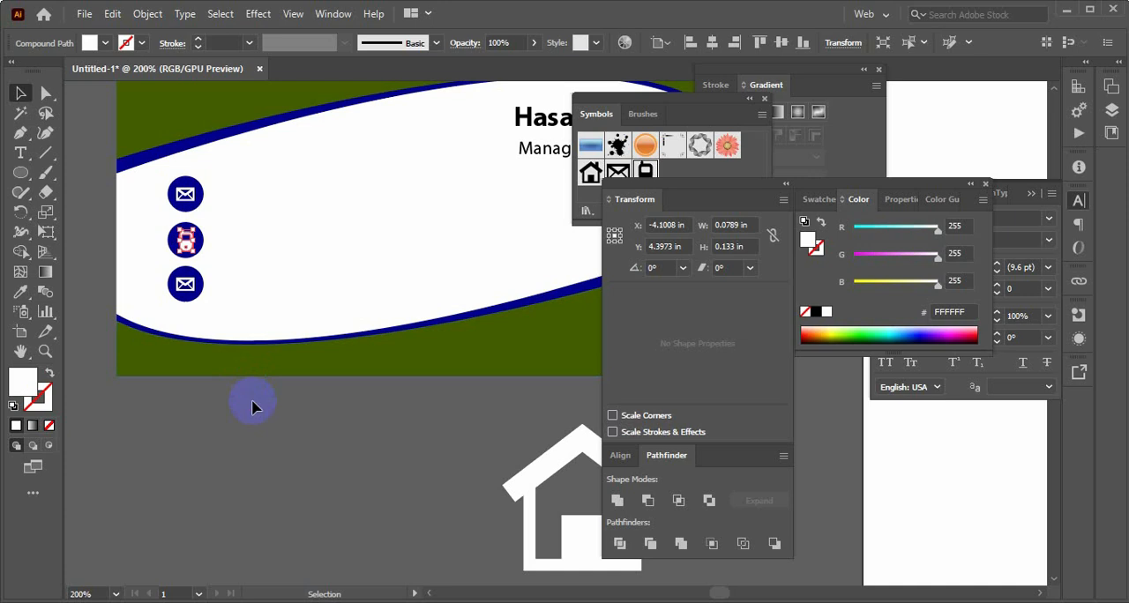
pyautogui.click(252, 401)
# Replace the envelope in the lowest blue circle with the house icon, scaled down to about 0.11 by 0.10 in
pyautogui.moveTo(444, 463); pyautogui.dragTo(303, 453)
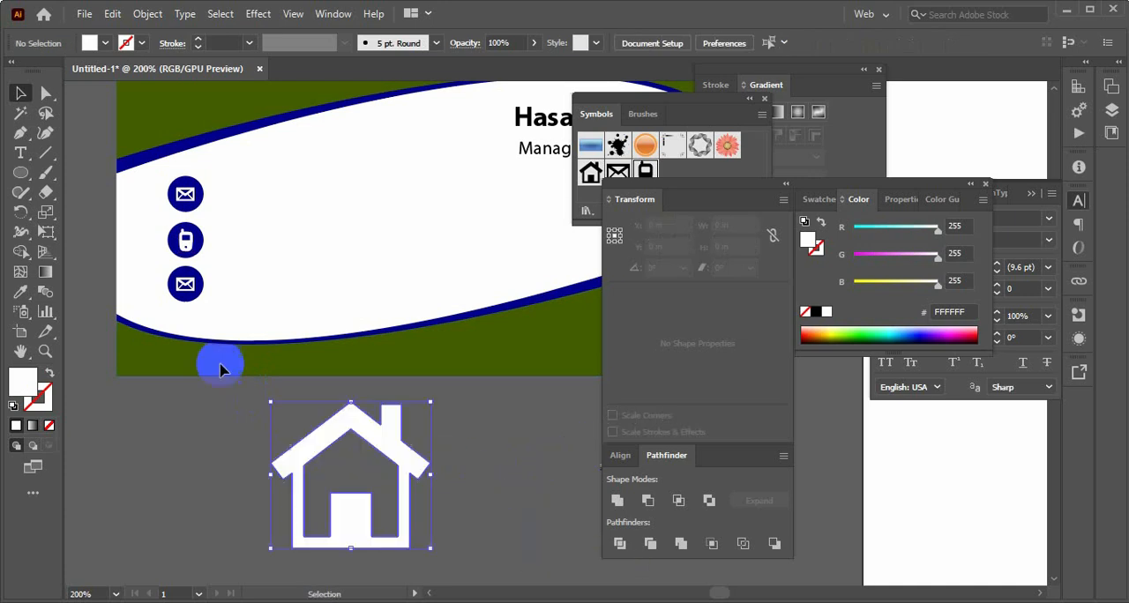
pyautogui.click(183, 285)
pyautogui.press('Delete')
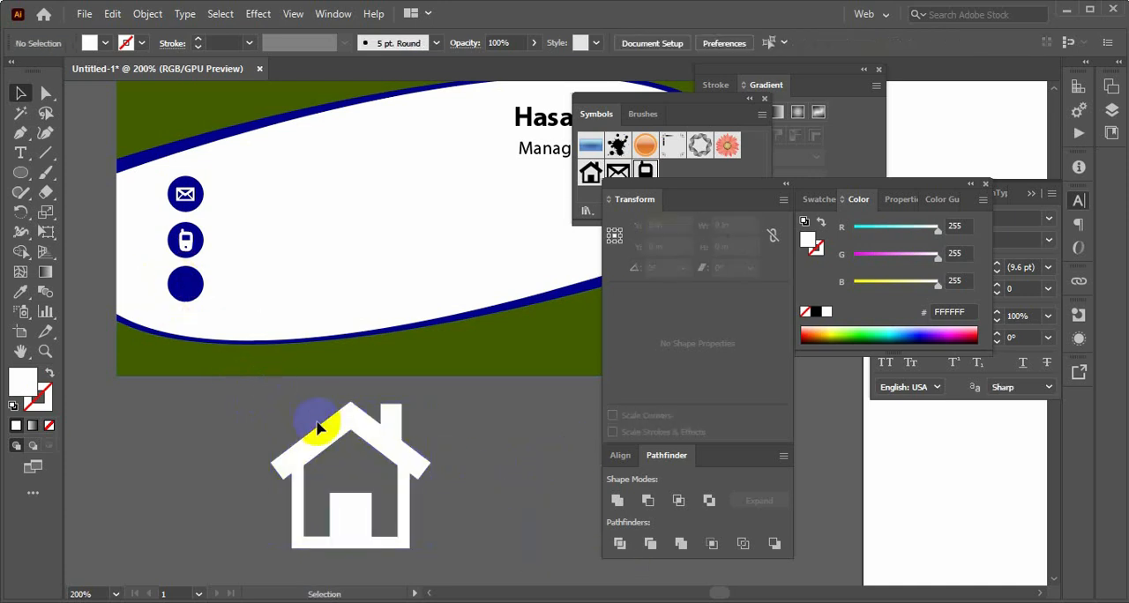
pyautogui.click(372, 521)
pyautogui.moveTo(431, 552); pyautogui.dragTo(185, 283)
pyautogui.click(304, 434)
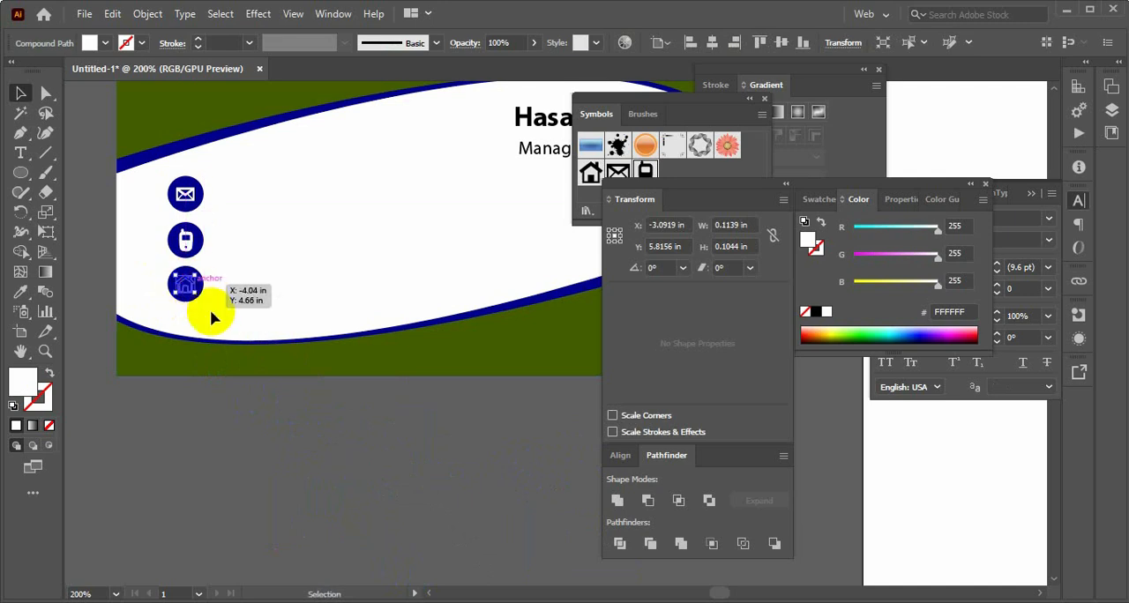
# Bring the house icon to the front of the lowest blue circle and deselect it
pyautogui.rightClick(187, 284)
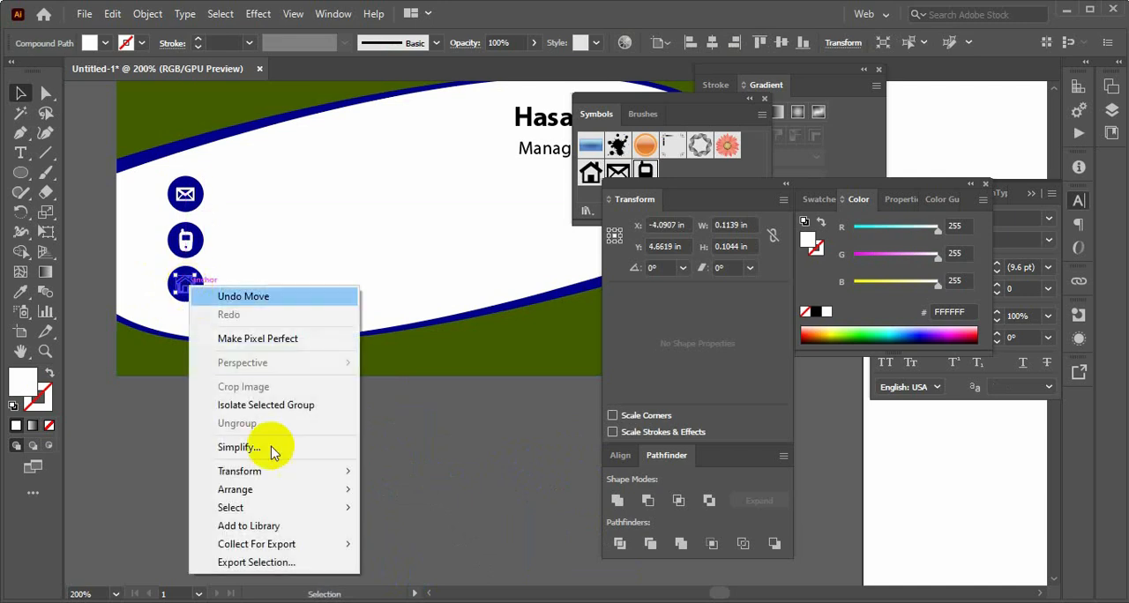
pyautogui.moveTo(291, 494)
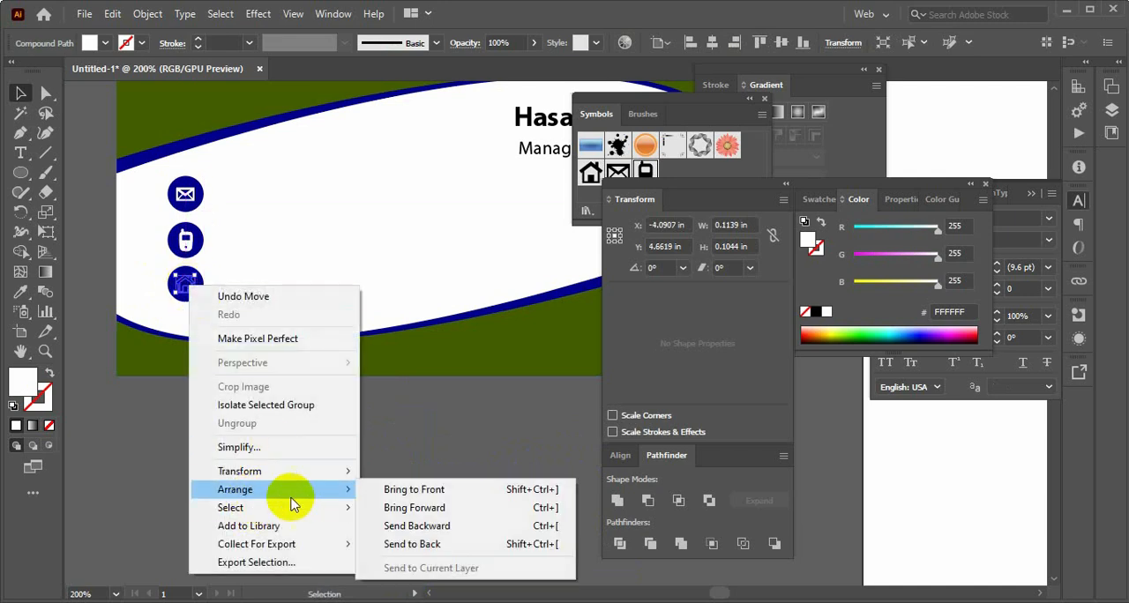
pyautogui.click(413, 491)
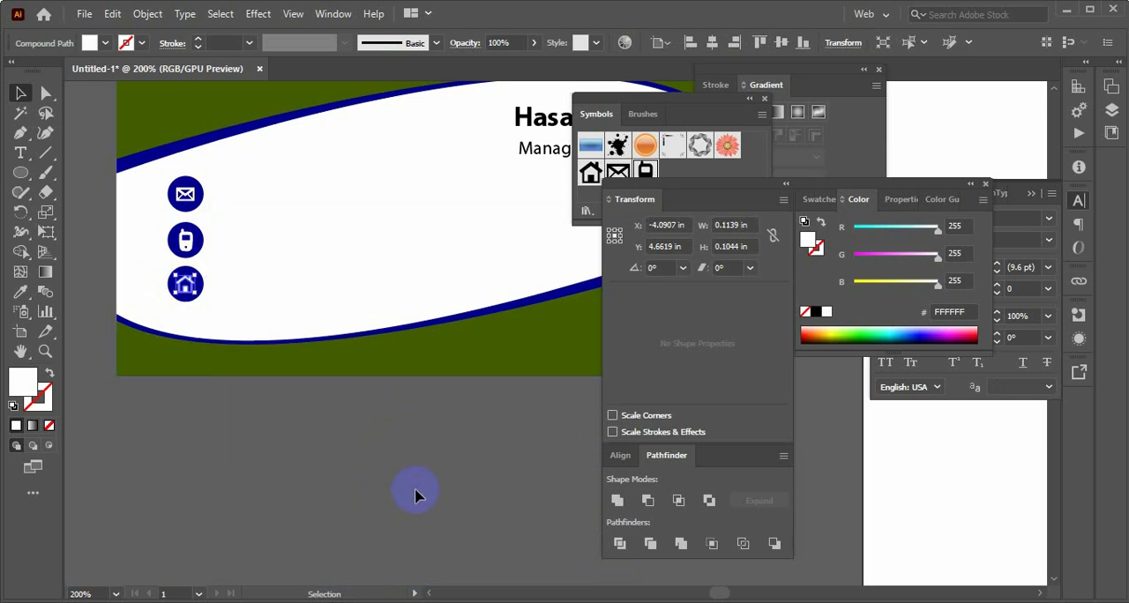
pyautogui.click(334, 470)
# Switch to the Notepad file with the card details and copy the e-mail address
pyautogui.hotkey('ctrl', '-')
pyautogui.hotkey('ctrl', '-')
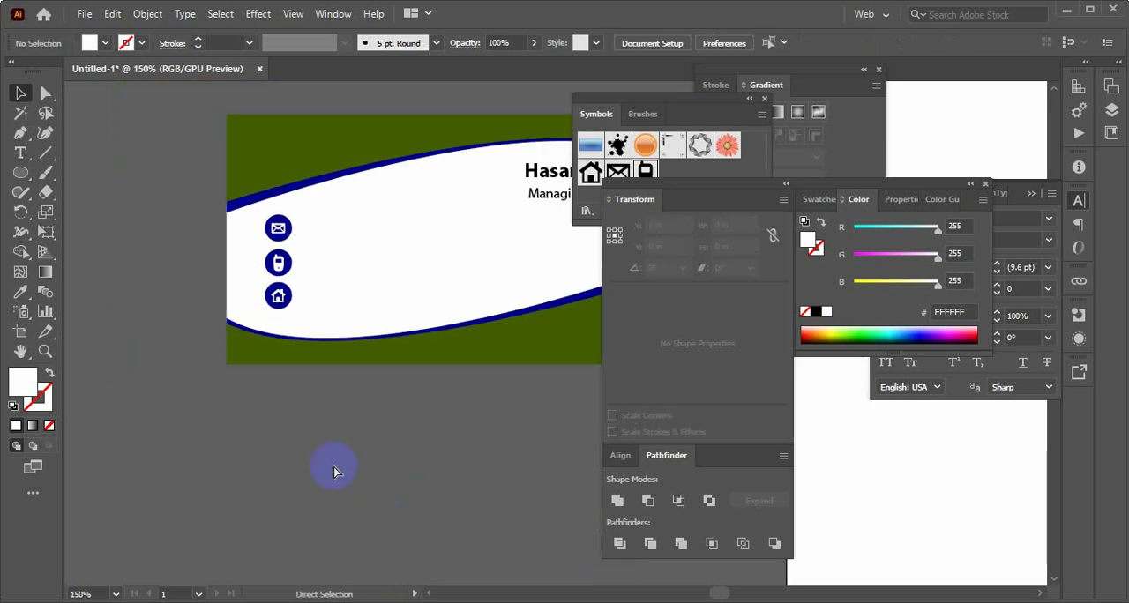
pyautogui.moveTo(356, 465); pyautogui.dragTo(265, 393)
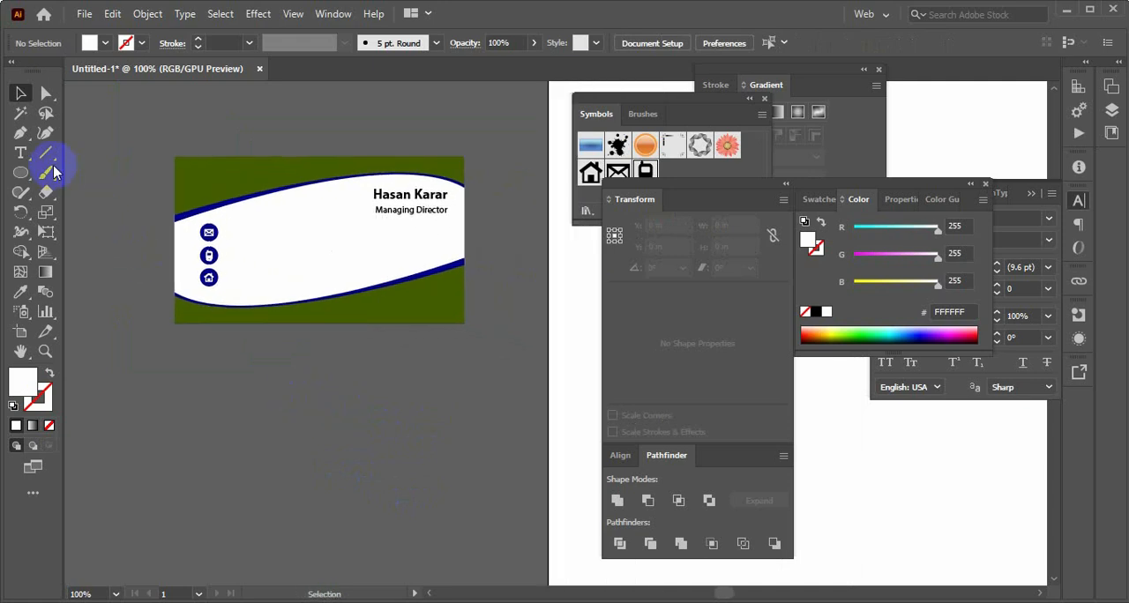
pyautogui.hotkey('alt', 'Tab')
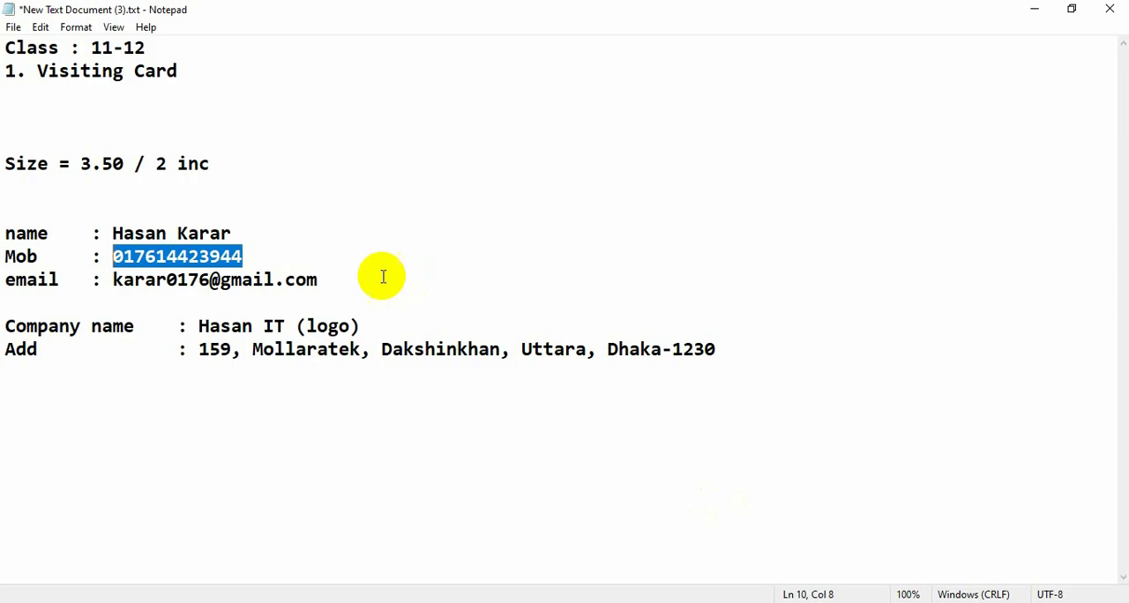
pyautogui.click(383, 274)
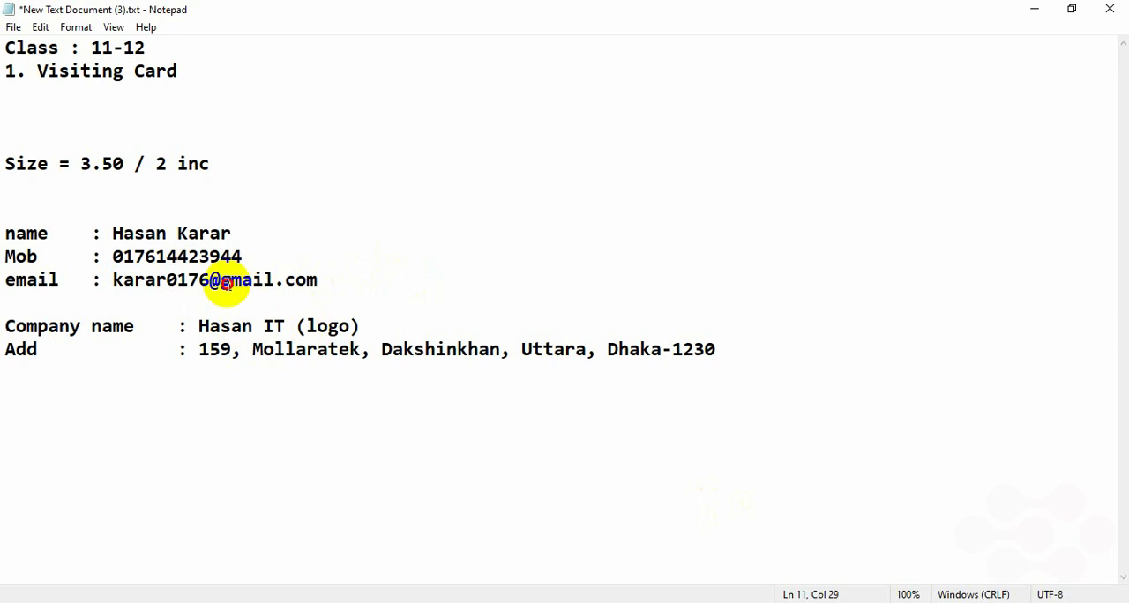
pyautogui.moveTo(318, 281); pyautogui.dragTo(116, 284)
pyautogui.hotkey('ctrl', 'c')
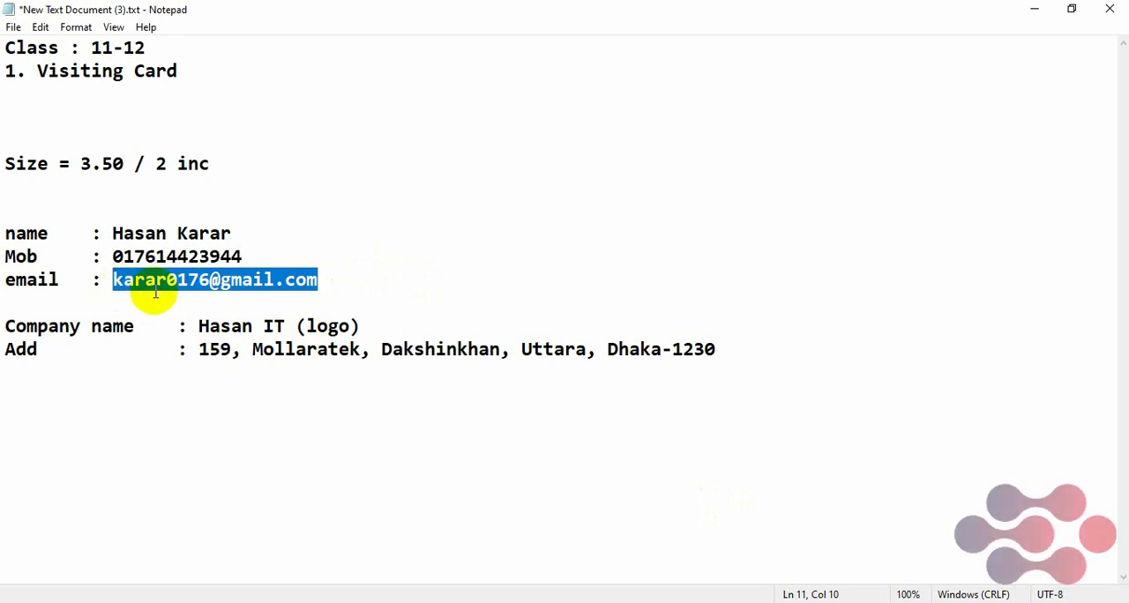
pyautogui.moveTo(723, 598)
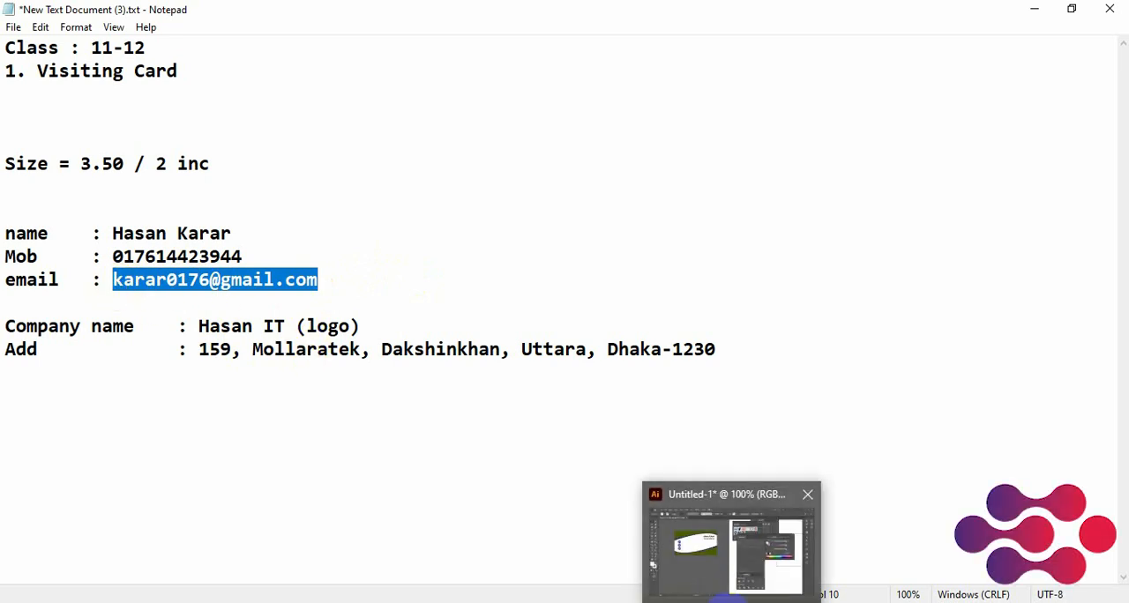
# Return to Illustrator, paste the e-mail address as text, and align it beside the envelope icon
pyautogui.click(758, 555)
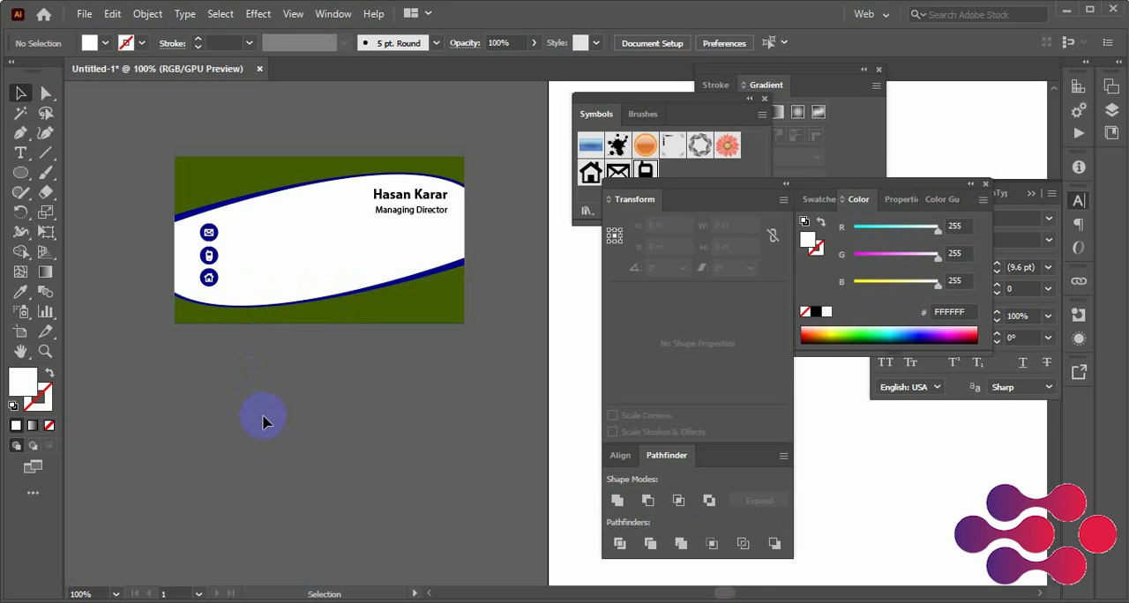
pyautogui.hotkey('ctrl', 'v')
pyautogui.moveTo(448, 351); pyautogui.dragTo(259, 250)
pyautogui.press('Down')
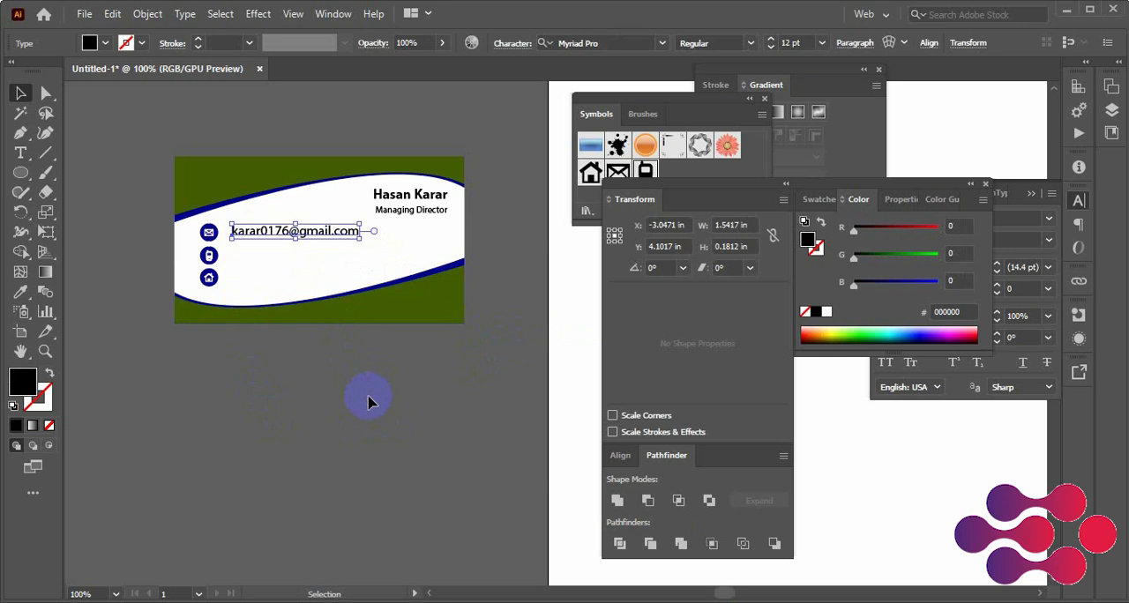
pyautogui.click(369, 401)
# Copy the mobile number from the Notepad file and place it in the Illustrator card beside the phone icon, left-aligned with the e-mail
pyautogui.click(787, 602)
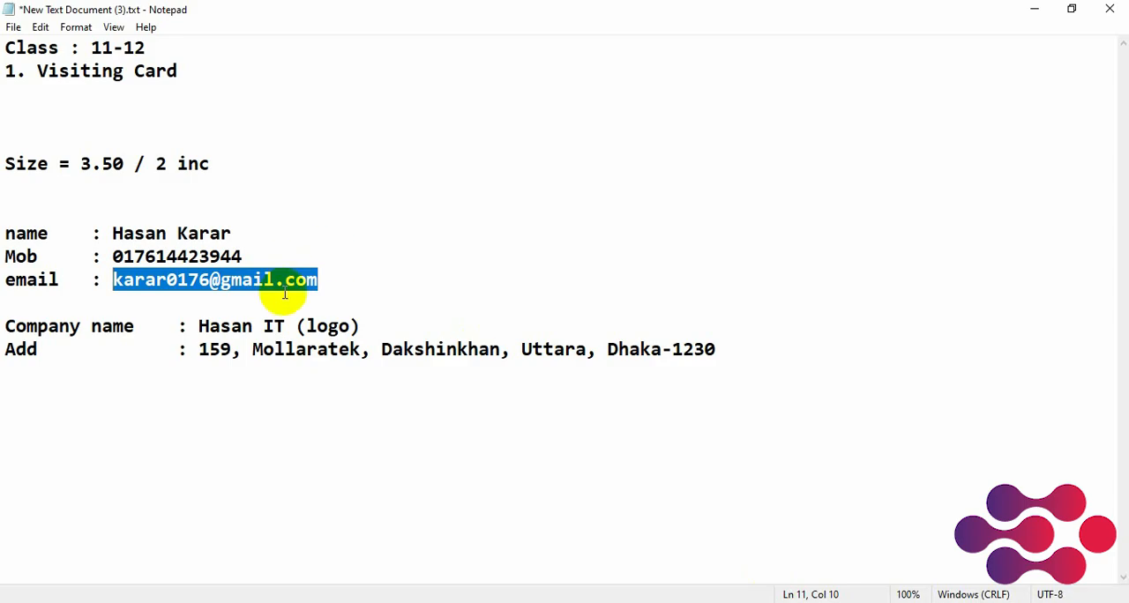
pyautogui.click(262, 270)
pyautogui.moveTo(244, 257); pyautogui.dragTo(119, 257)
pyautogui.hotkey('ctrl', 'c')
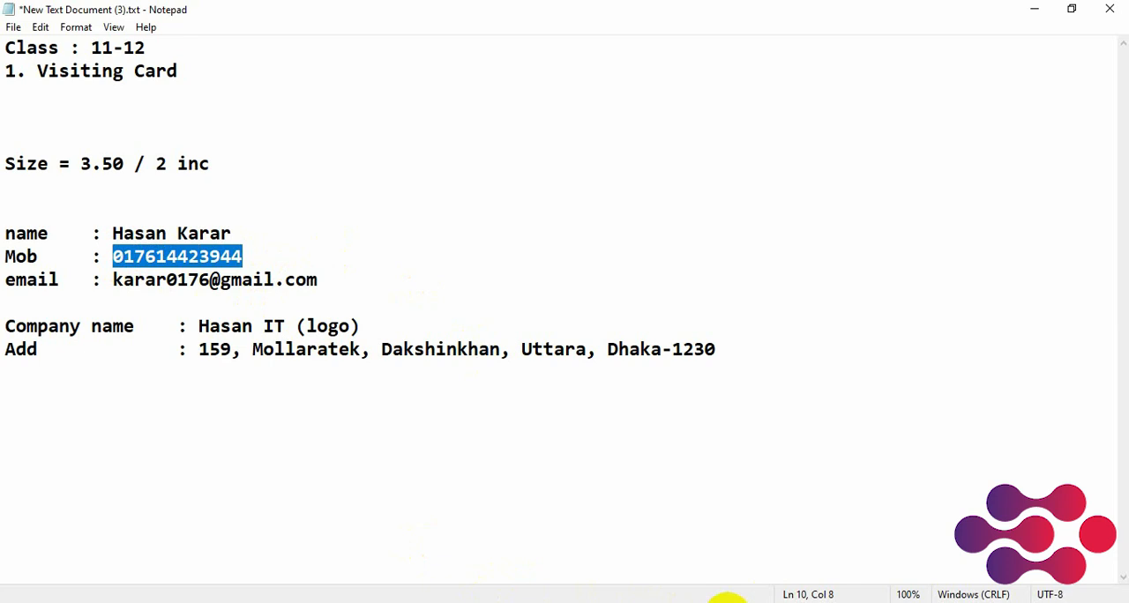
pyautogui.click(728, 601)
pyautogui.hotkey('ctrl', 'v')
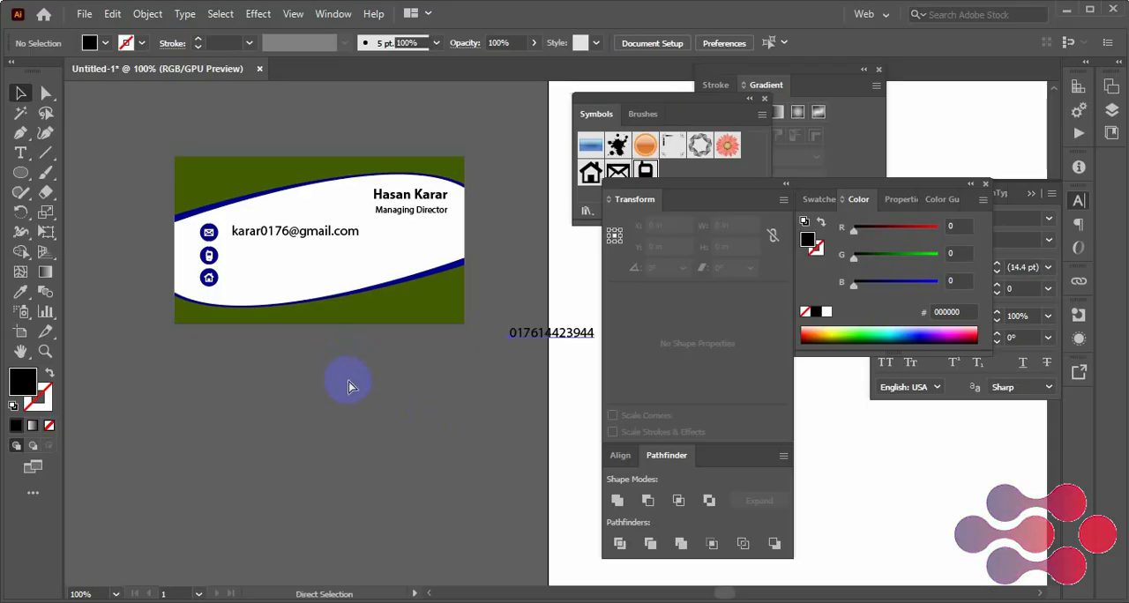
pyautogui.moveTo(530, 333); pyautogui.dragTo(258, 262)
pyautogui.click(301, 367)
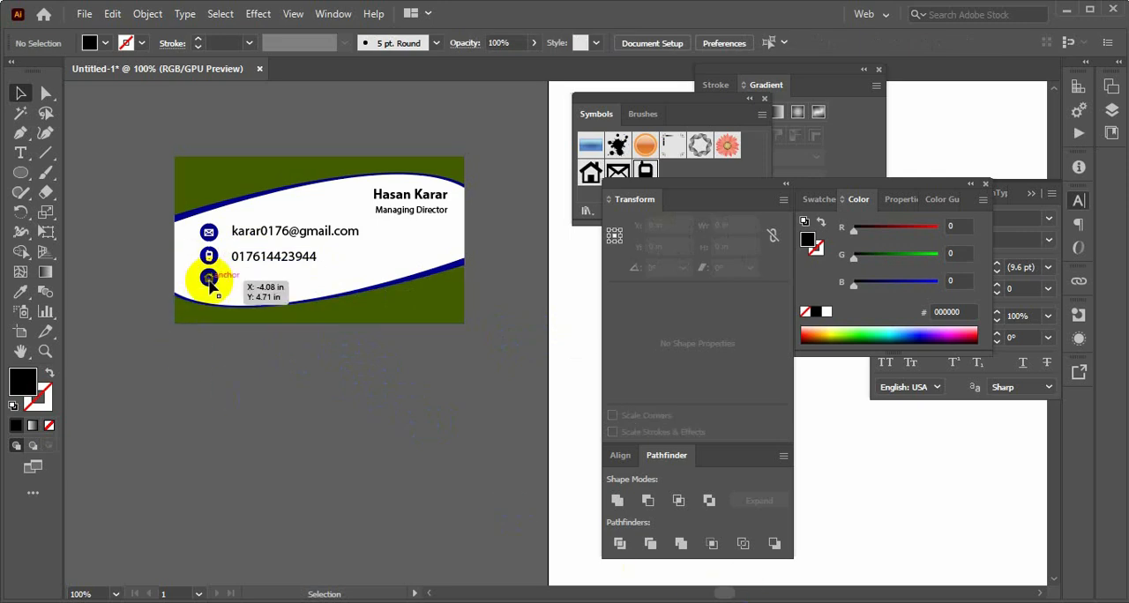
# Copy the postal address from the Notepad file and place it in the Illustrator card beside the house icon, left-aligned with the number
pyautogui.hotkey('alt', 'Tab')
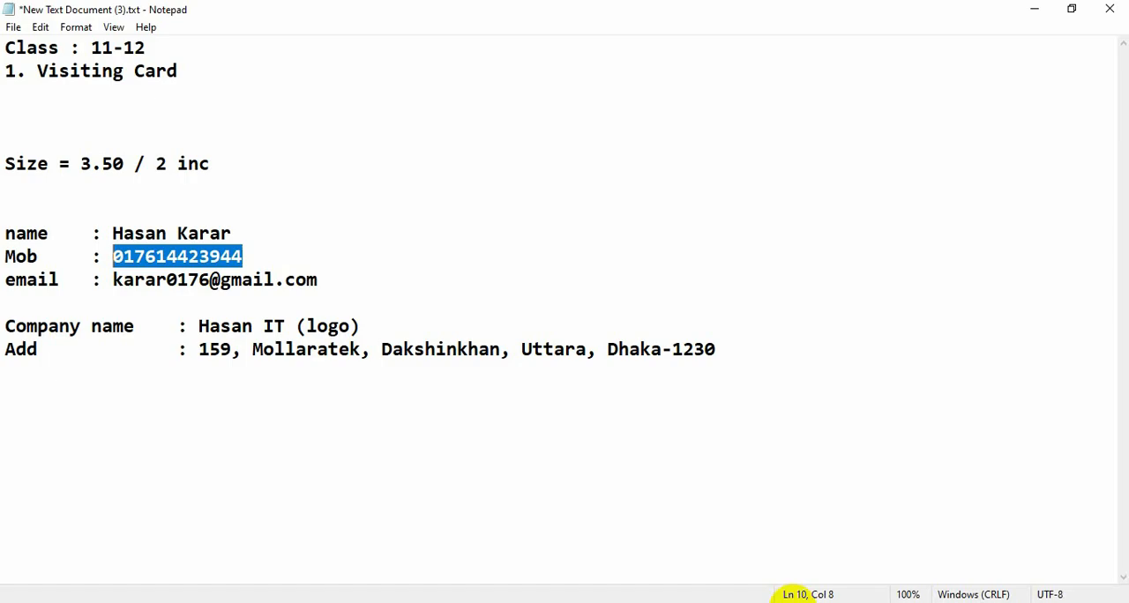
pyautogui.click(607, 414)
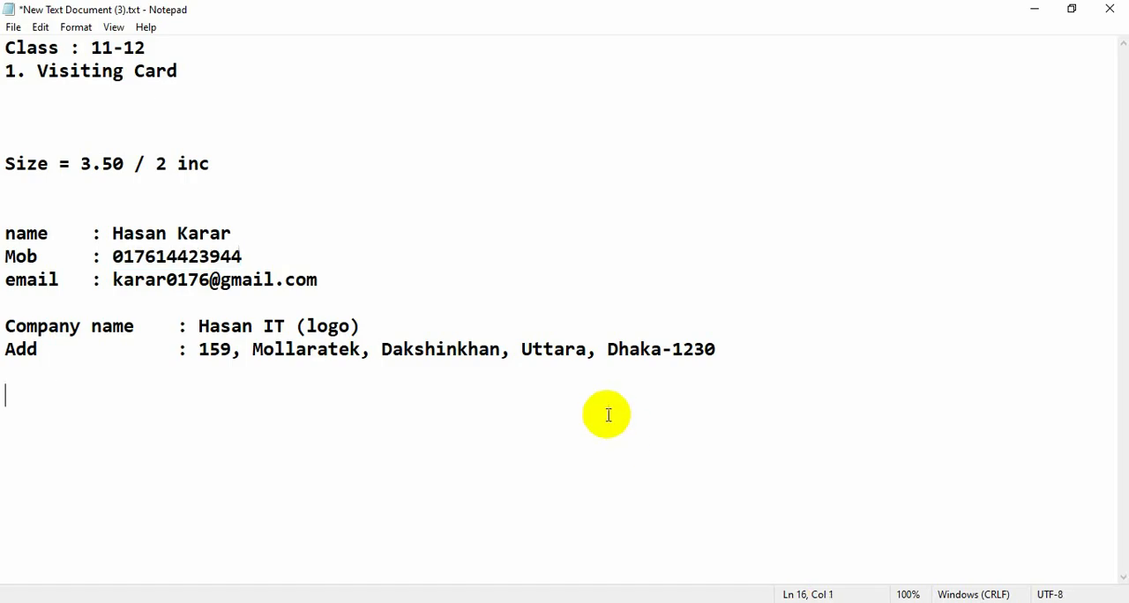
pyautogui.keyDown('shift'); pyautogui.click(200, 353); pyautogui.keyUp('shift')
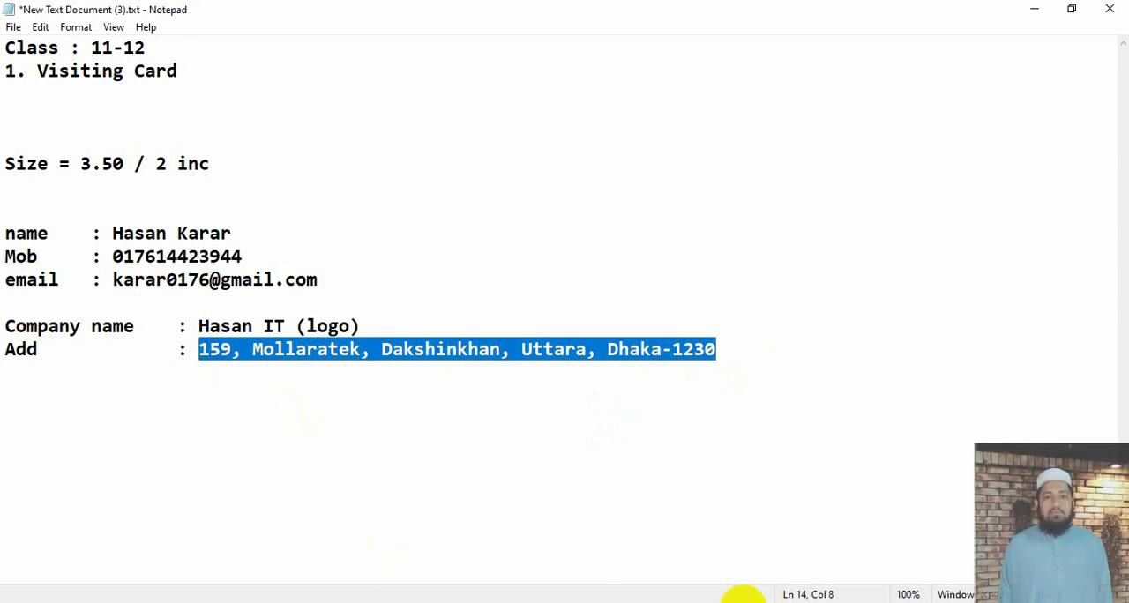
pyautogui.hotkey('alt', 'Tab')
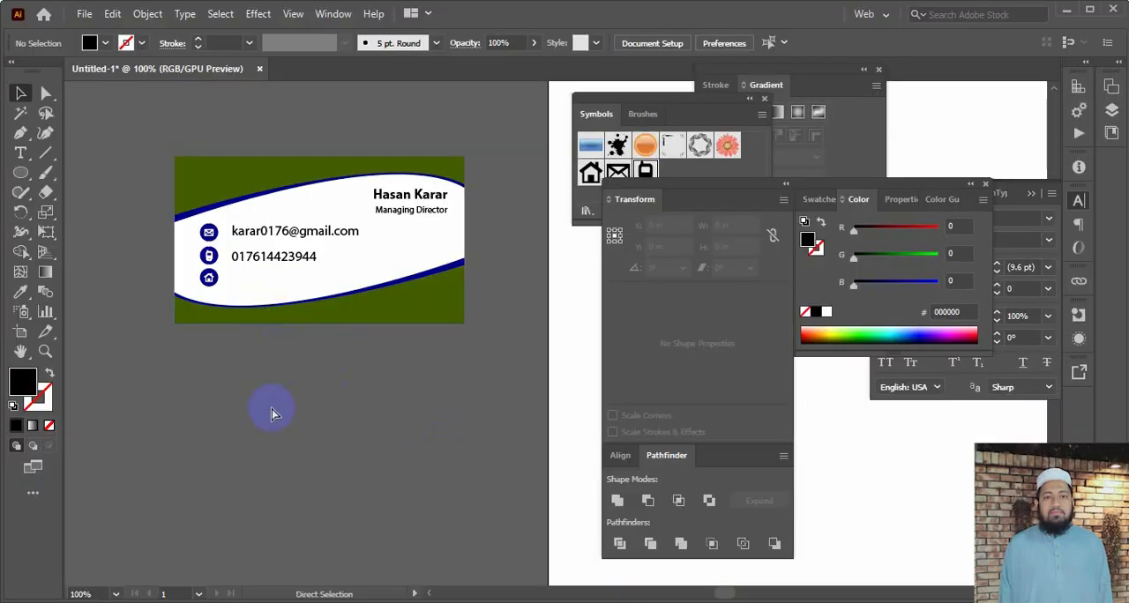
pyautogui.hotkey('ctrl', 'v')
pyautogui.moveTo(472, 343); pyautogui.dragTo(296, 290)
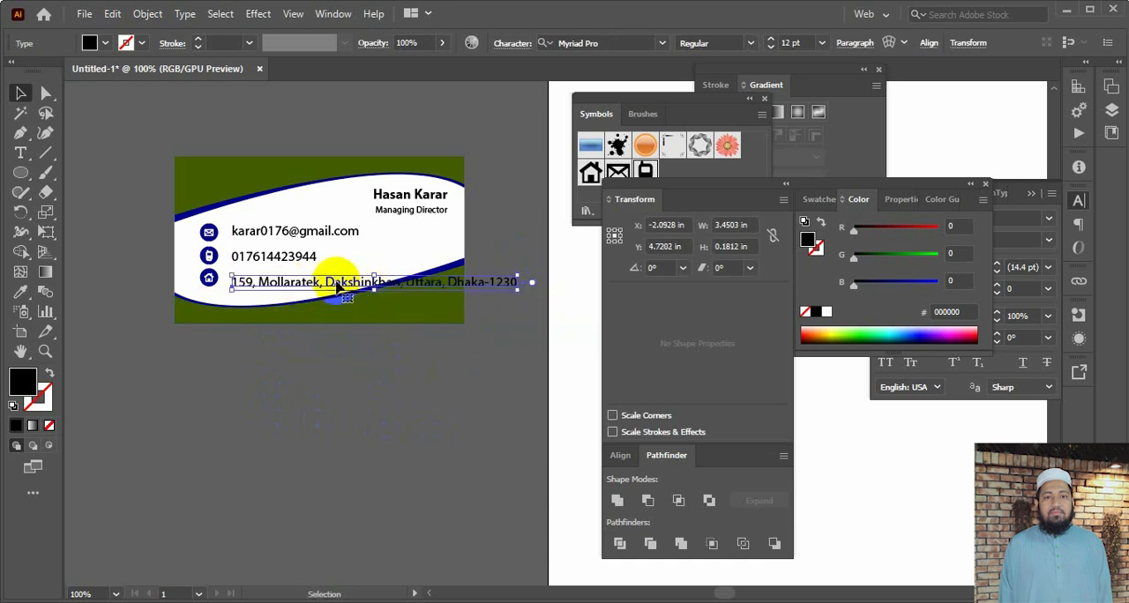
pyautogui.click(318, 373)
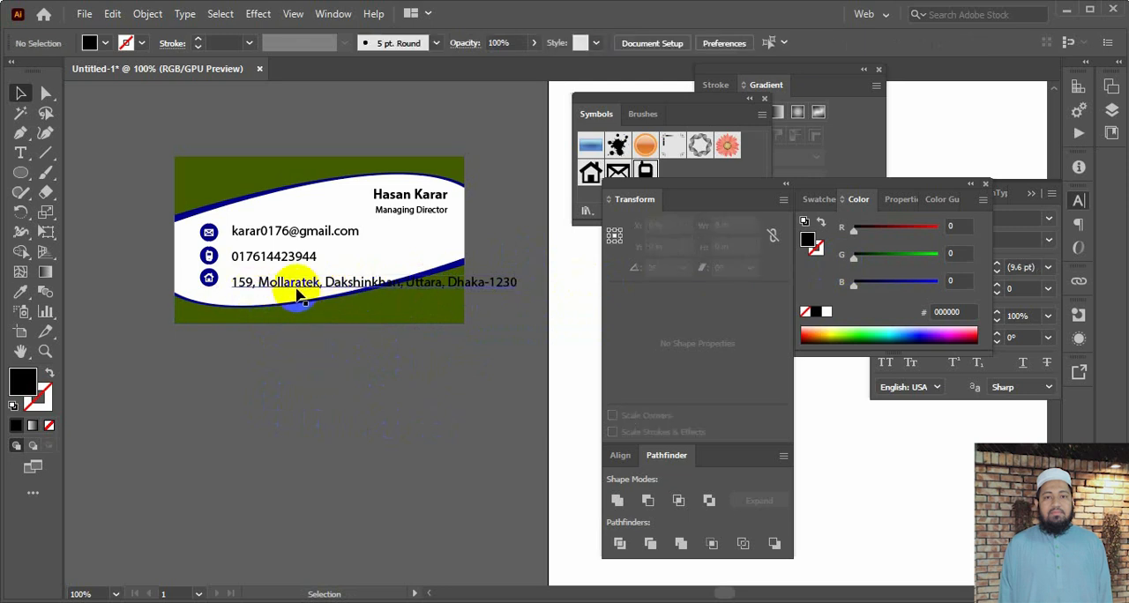
# Reduce the address text's font size to 10 pt
pyautogui.click(375, 284)
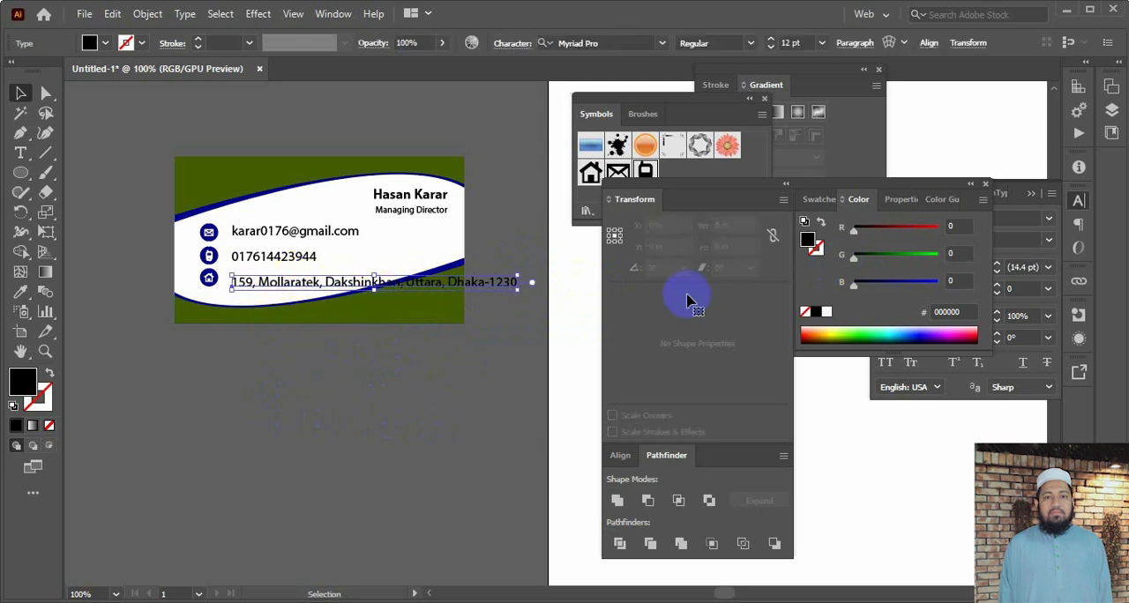
pyautogui.hotkey('ctrl', 't')
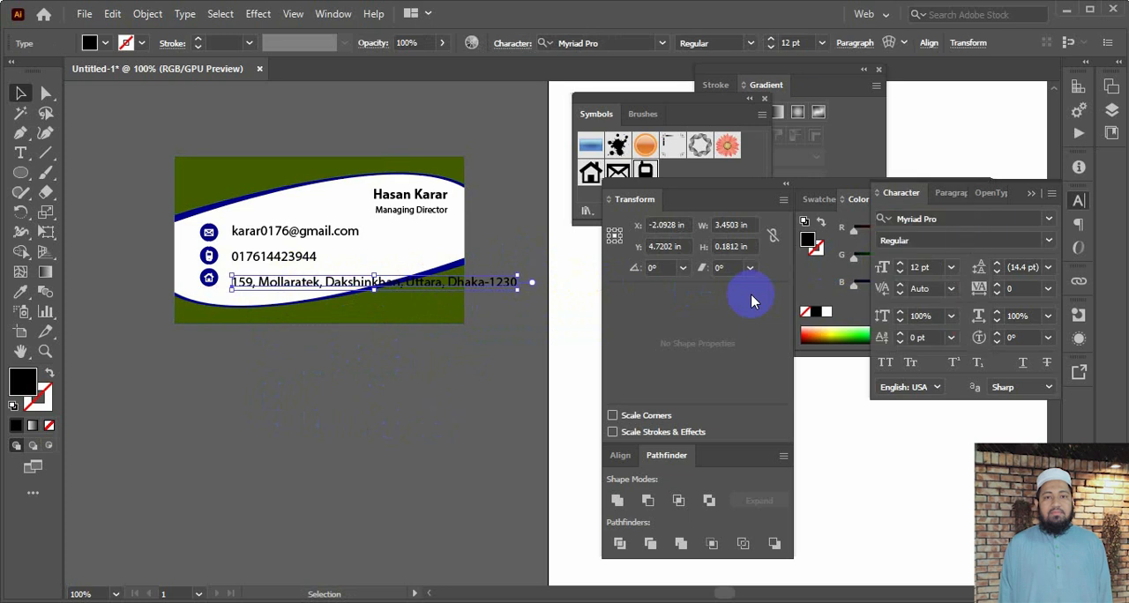
pyautogui.click(899, 272)
pyautogui.click(900, 273)
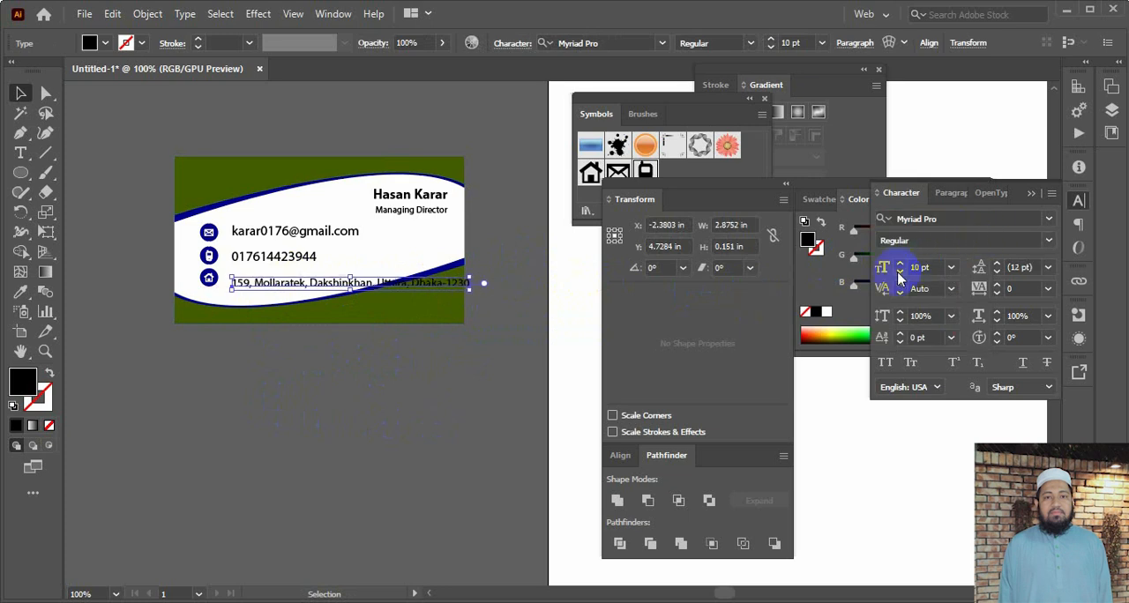
pyautogui.click(450, 403)
# Break the address into two lines after its third comma and nudge the text block up beside the house icon
pyautogui.doubleClick(377, 286)
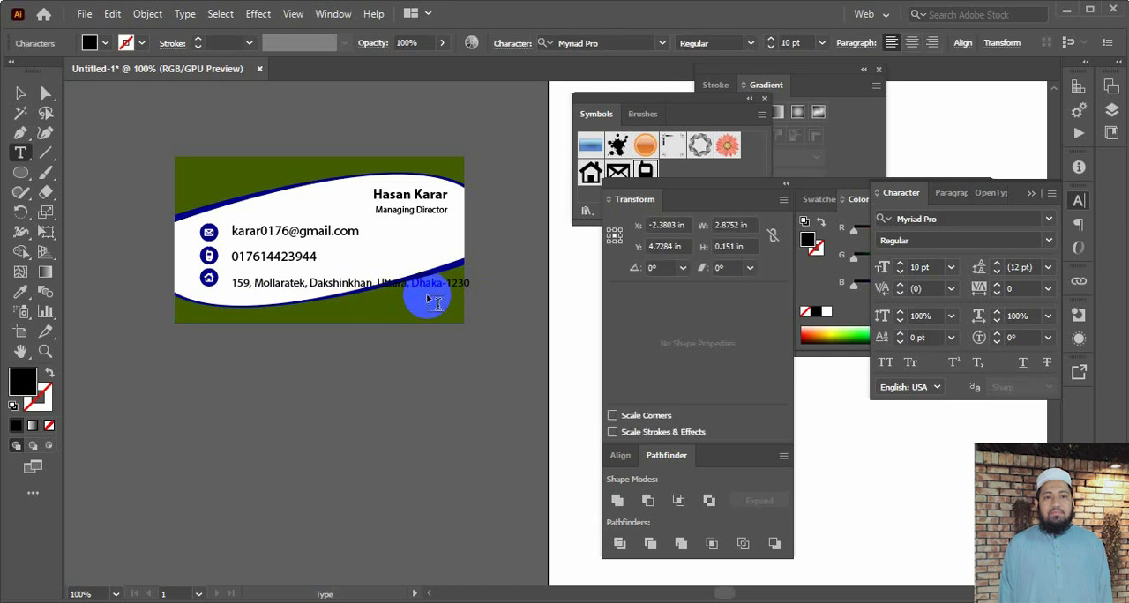
pyautogui.press('Return')
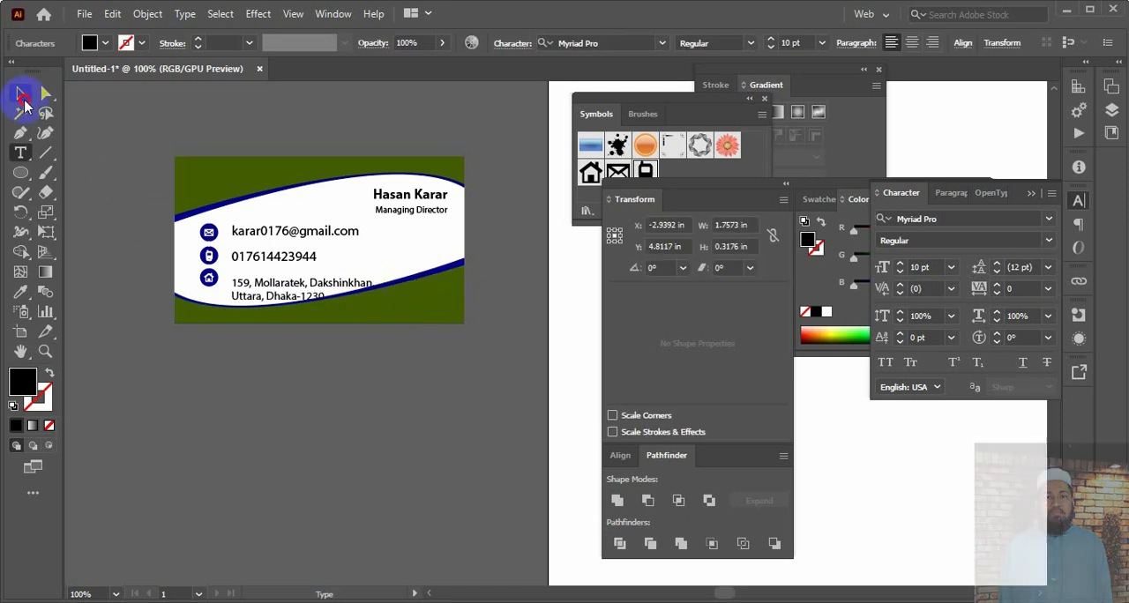
pyautogui.click(22, 95)
pyautogui.press('Up')
pyautogui.press('Up')
pyautogui.press('Up')
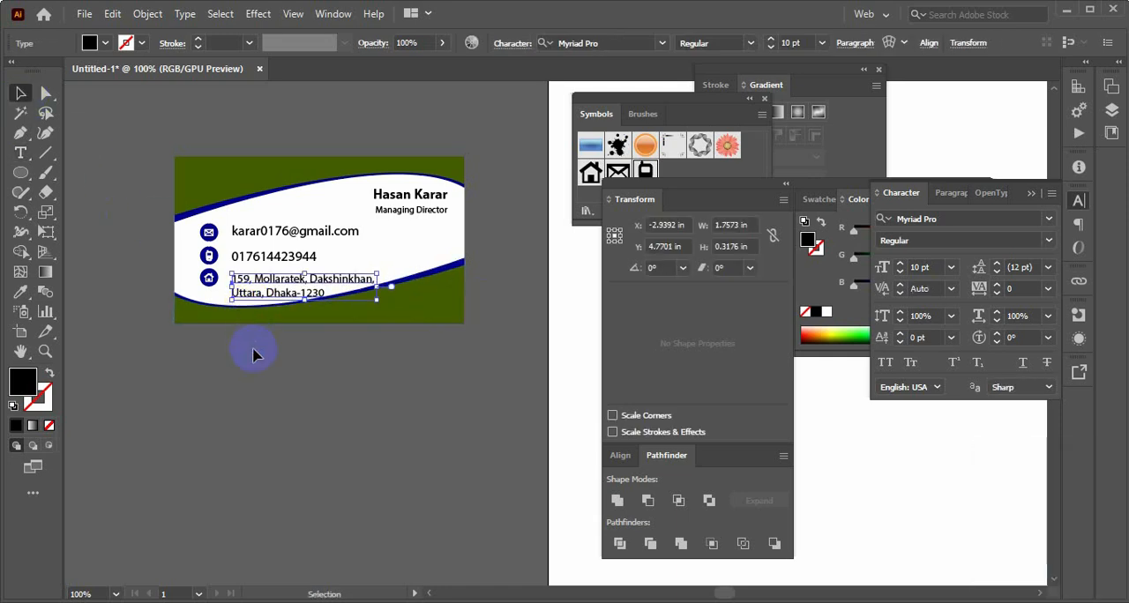
# Nudge the two-line address text slightly further up beside the house icon
pyautogui.click(263, 365)
pyautogui.click(254, 274)
pyautogui.press('Up')
pyautogui.press('Up')
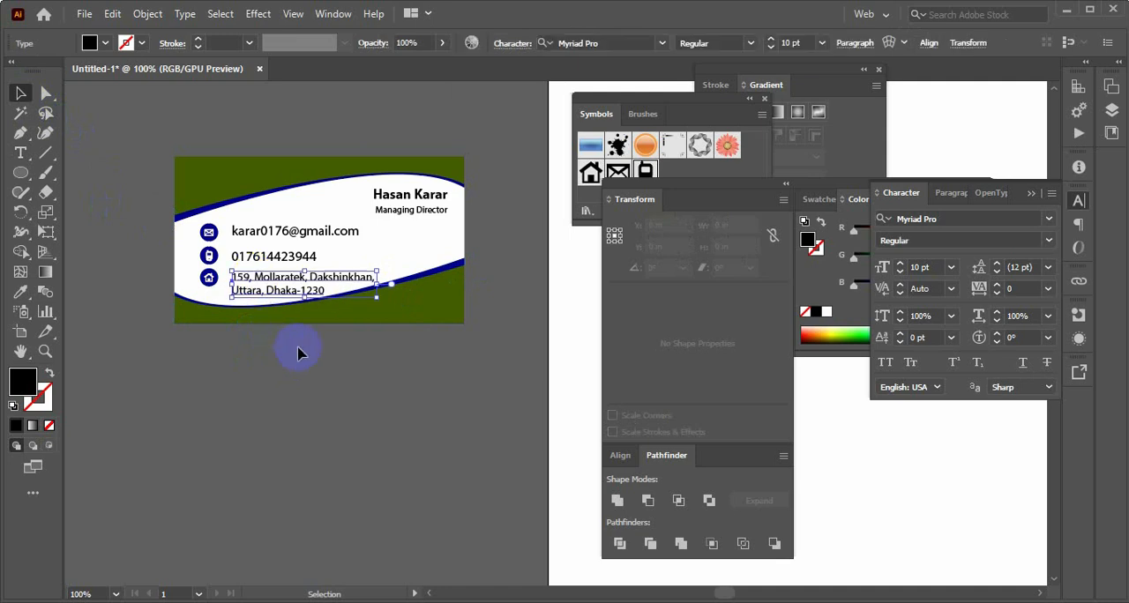
pyautogui.click(312, 354)
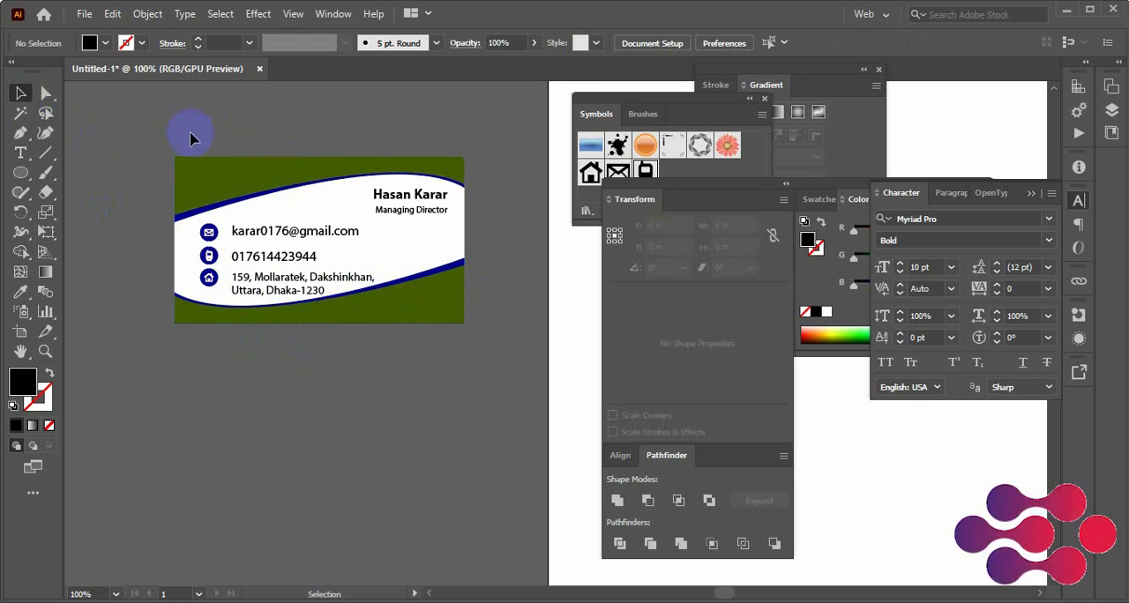
pyautogui.moveTo(163, 130); pyautogui.dragTo(457, 356)
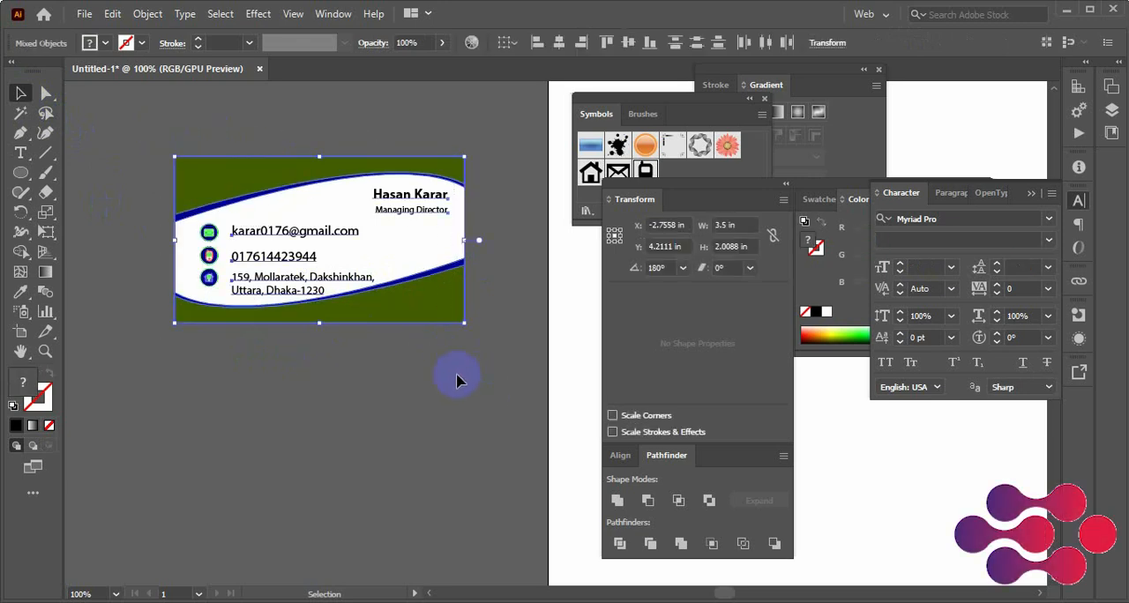
pyautogui.click(422, 388)
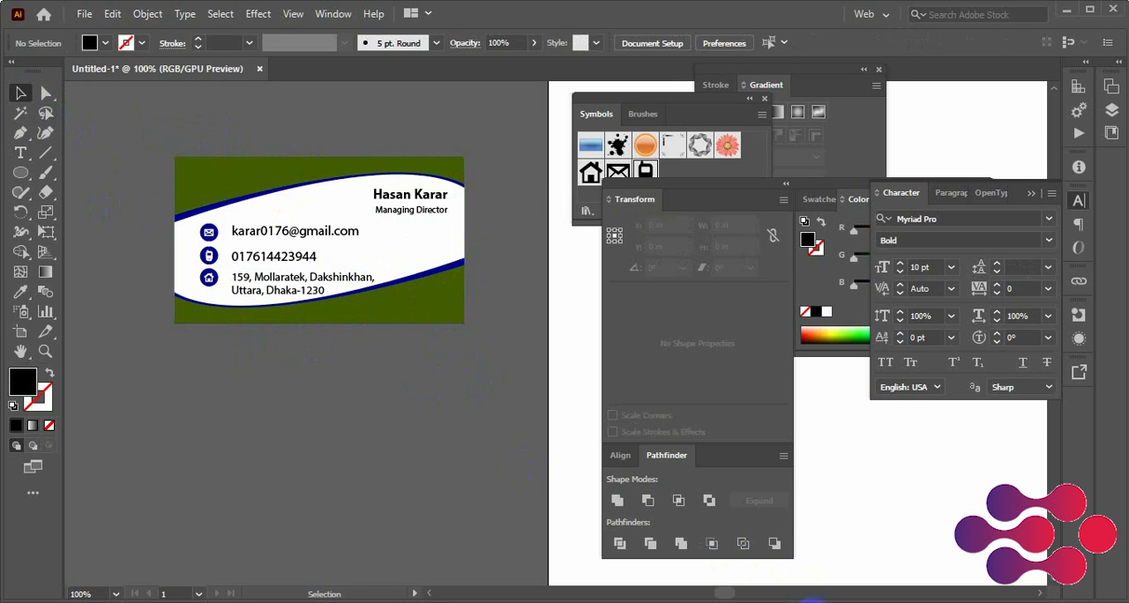
# Switch to the Notepad file and add the line "web : hasanitbd.com" directly below the email line
pyautogui.moveTo(811, 599)
pyautogui.click(782, 560)
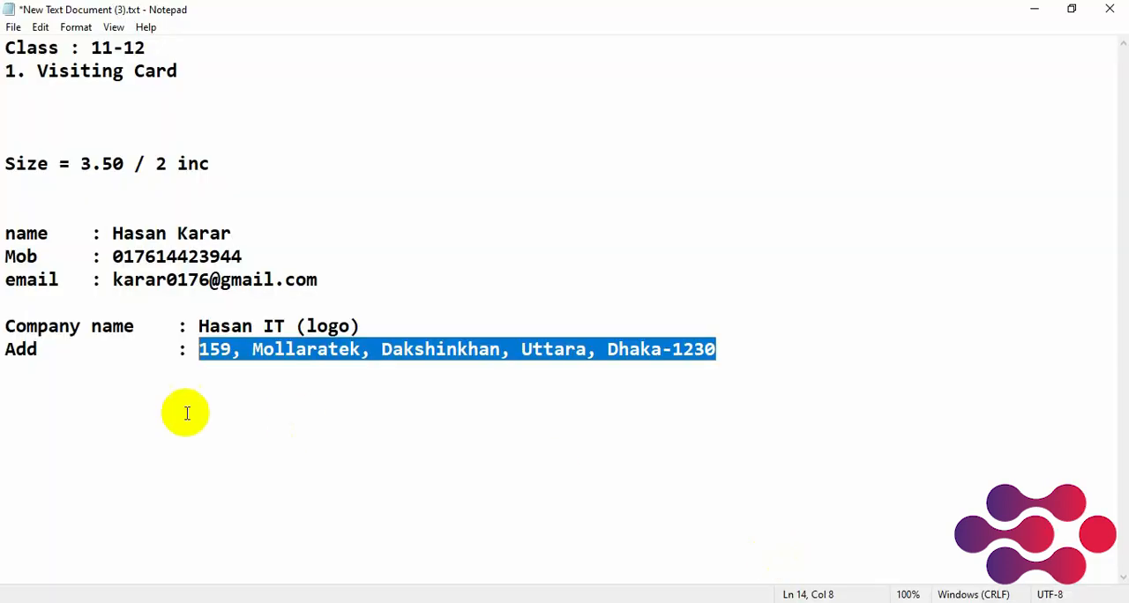
pyautogui.click(109, 351)
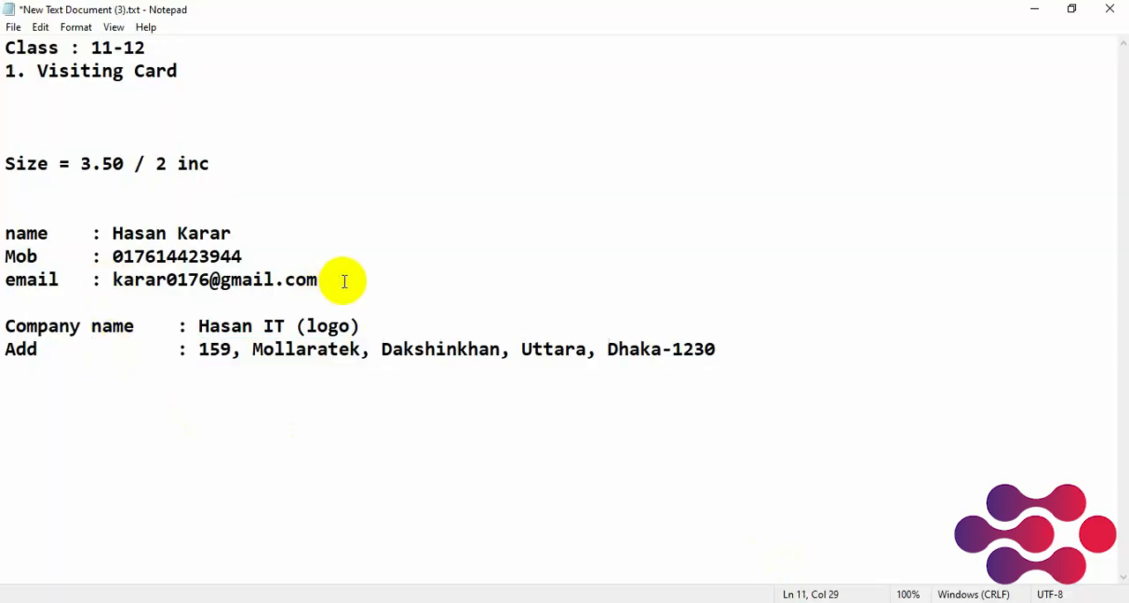
pyautogui.press('Return')
pyautogui.write('W')
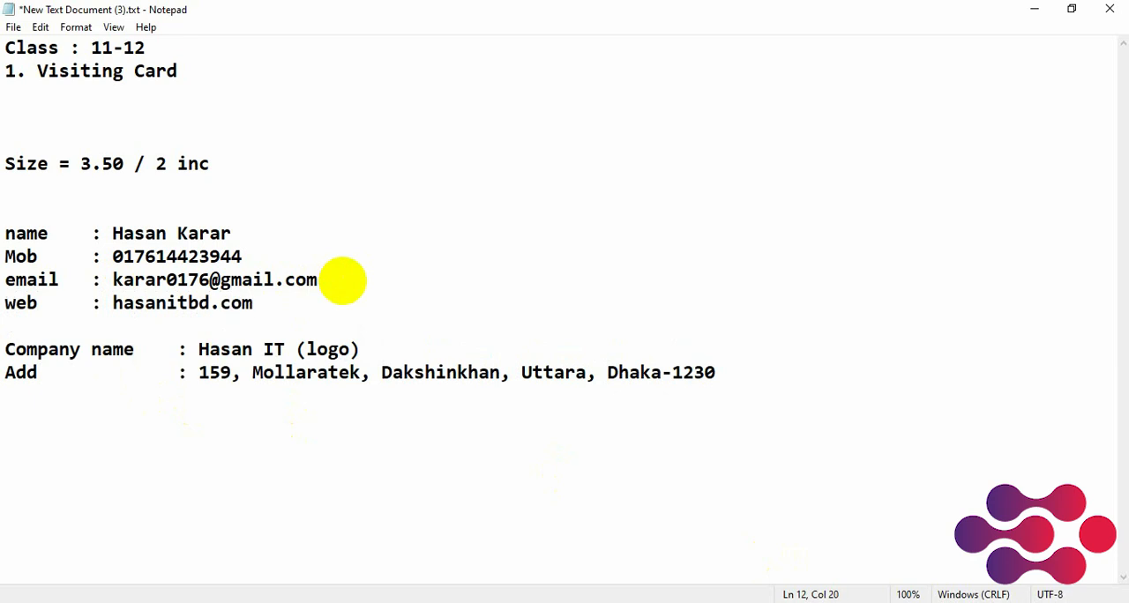
pyautogui.click(71, 232)
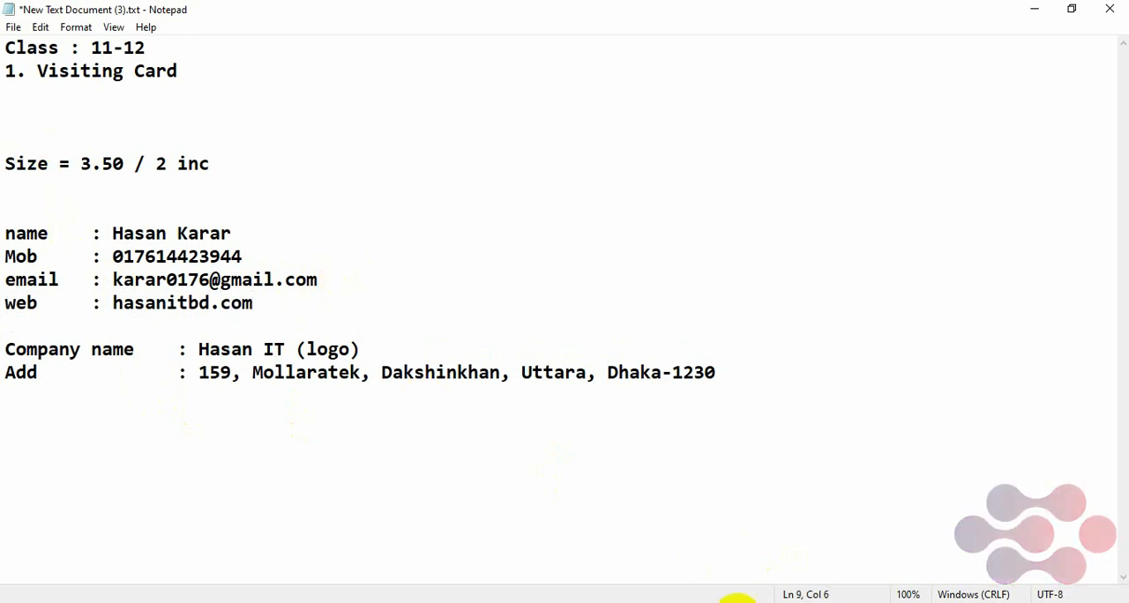
# Switch to Illustrator, create a 3.5 by 2 in rectangle in the empty area and place it just below the finished card
pyautogui.click(737, 602)
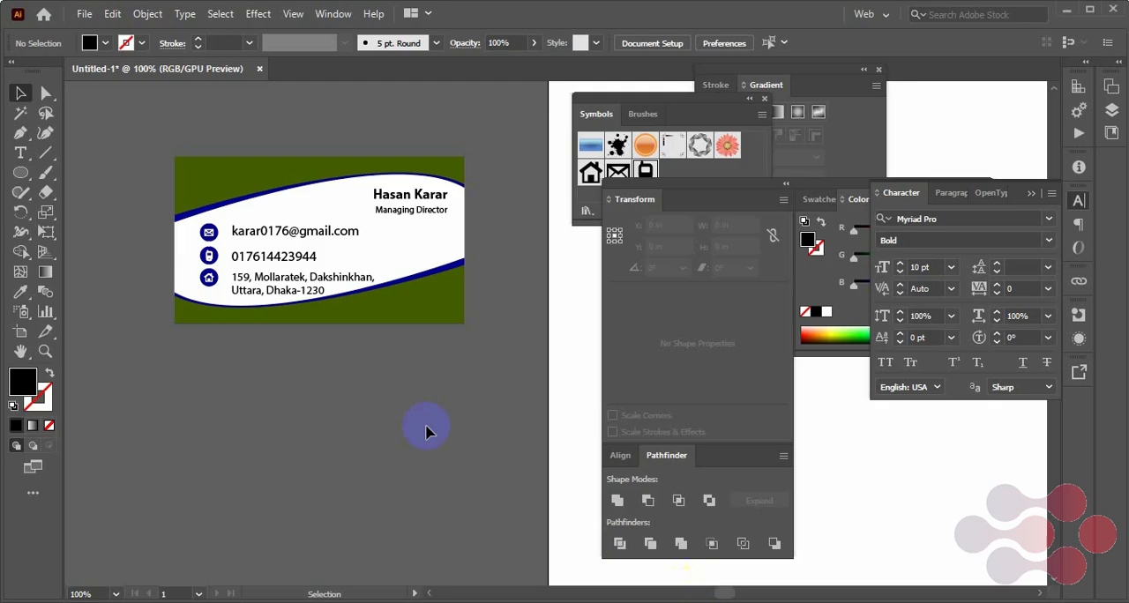
pyautogui.click(21, 352)
pyautogui.scroll(-5, 327, 363)
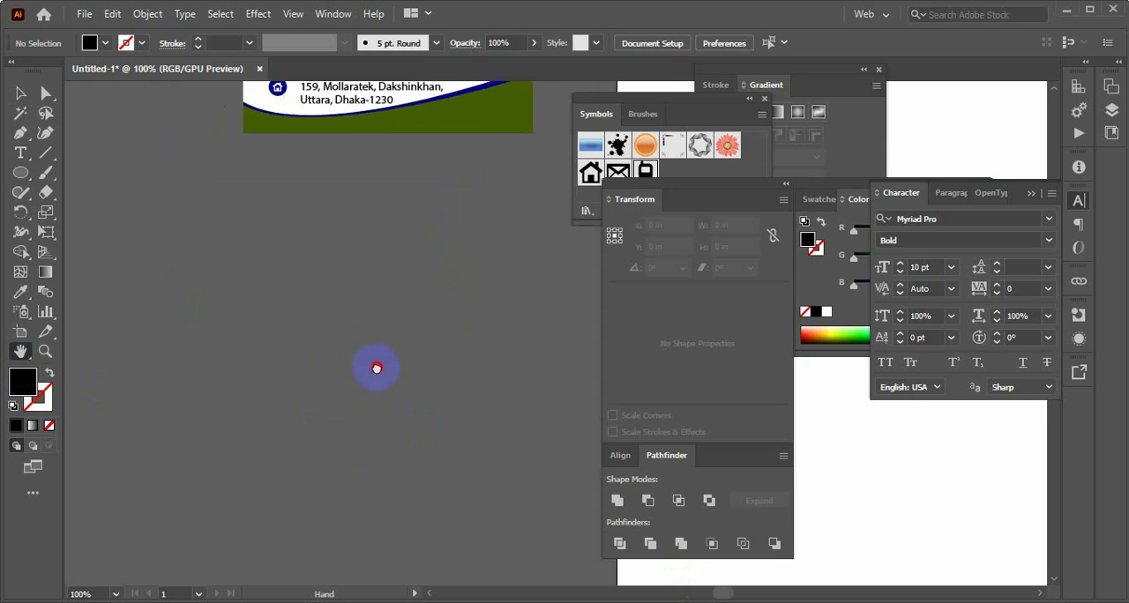
pyautogui.moveTo(377, 367); pyautogui.dragTo(344, 397)
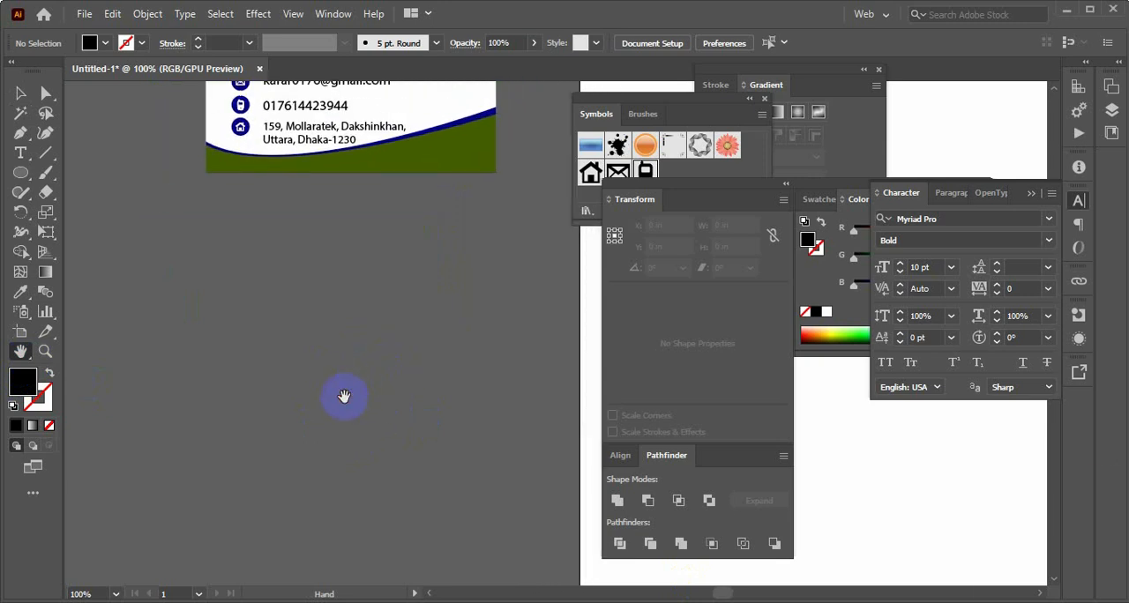
pyautogui.click(19, 174)
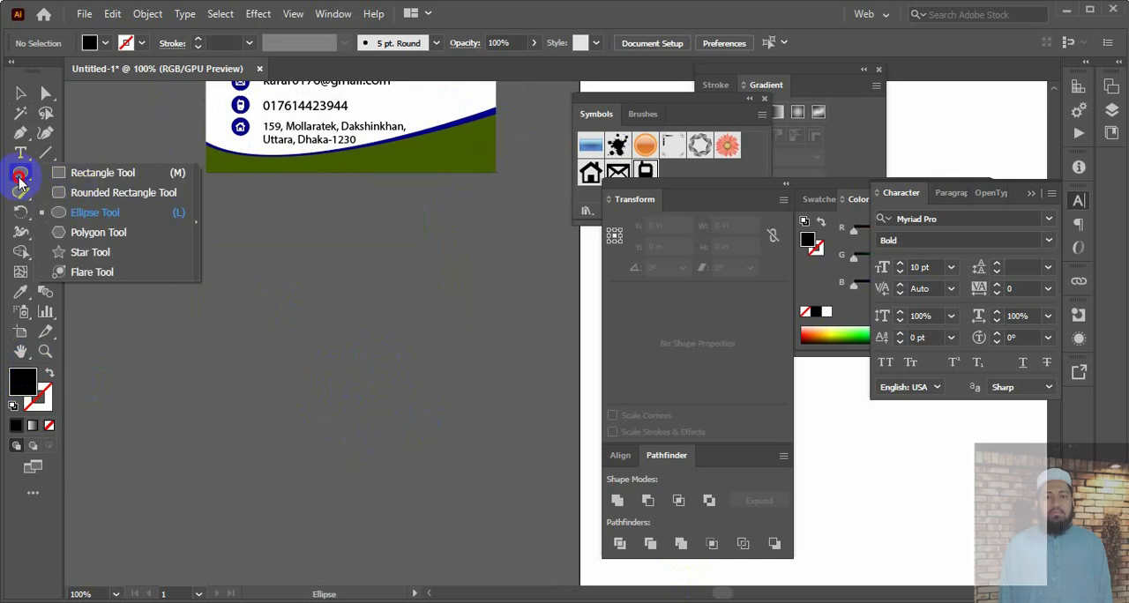
pyautogui.click(88, 172)
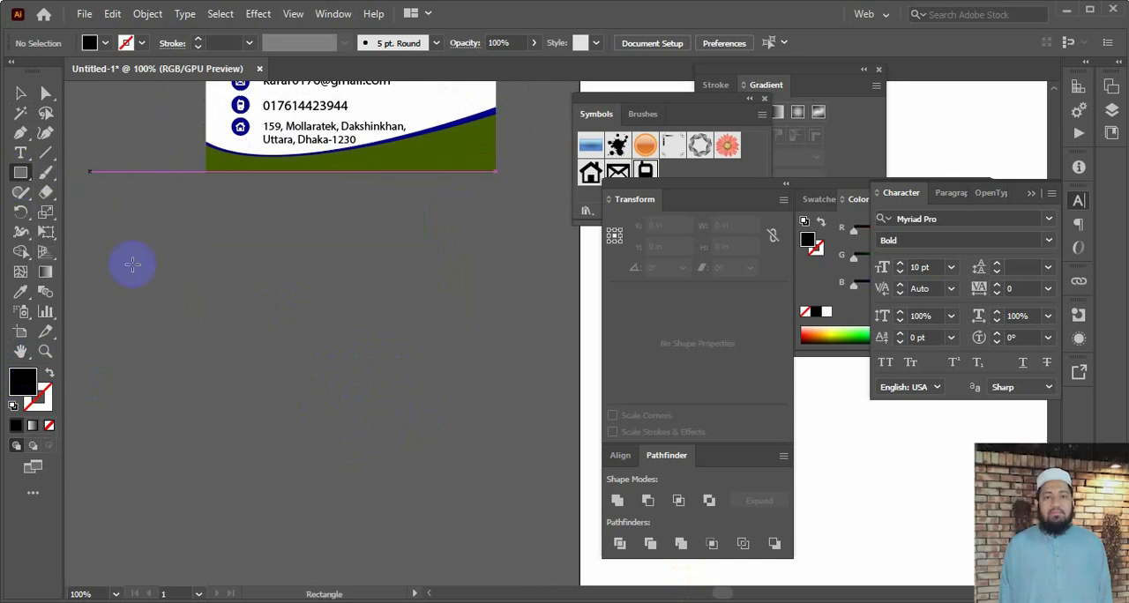
pyautogui.click(271, 384)
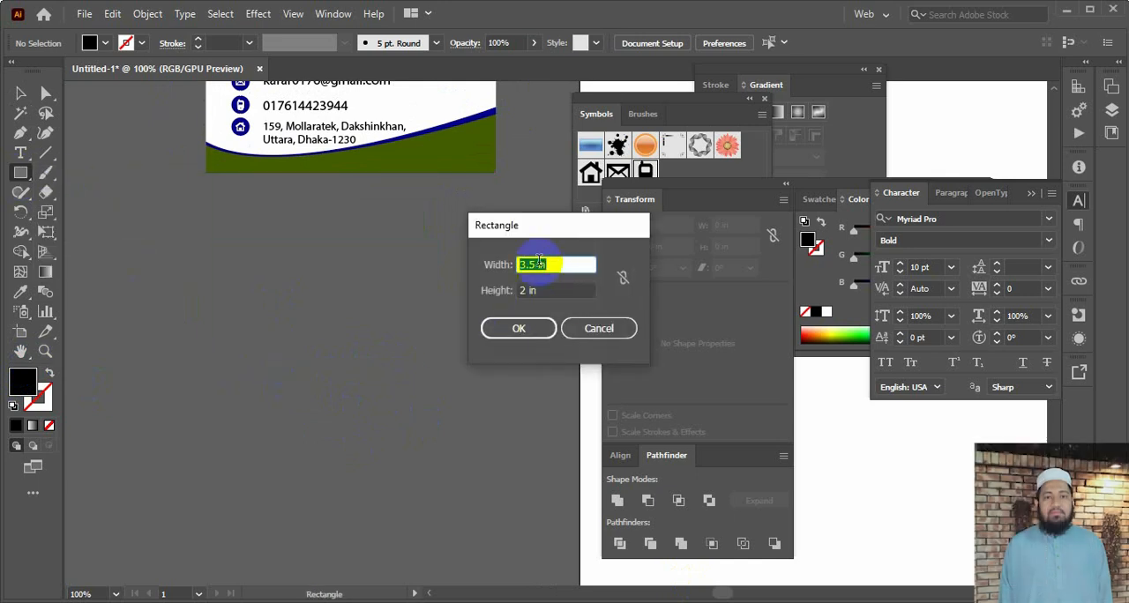
pyautogui.click(519, 328)
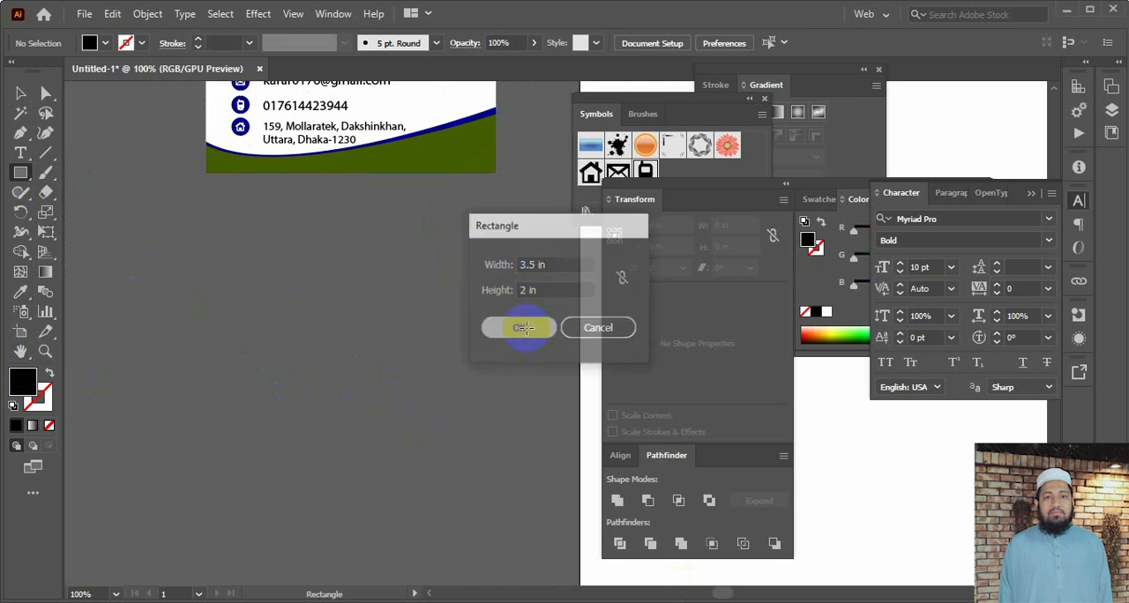
pyautogui.click(22, 94)
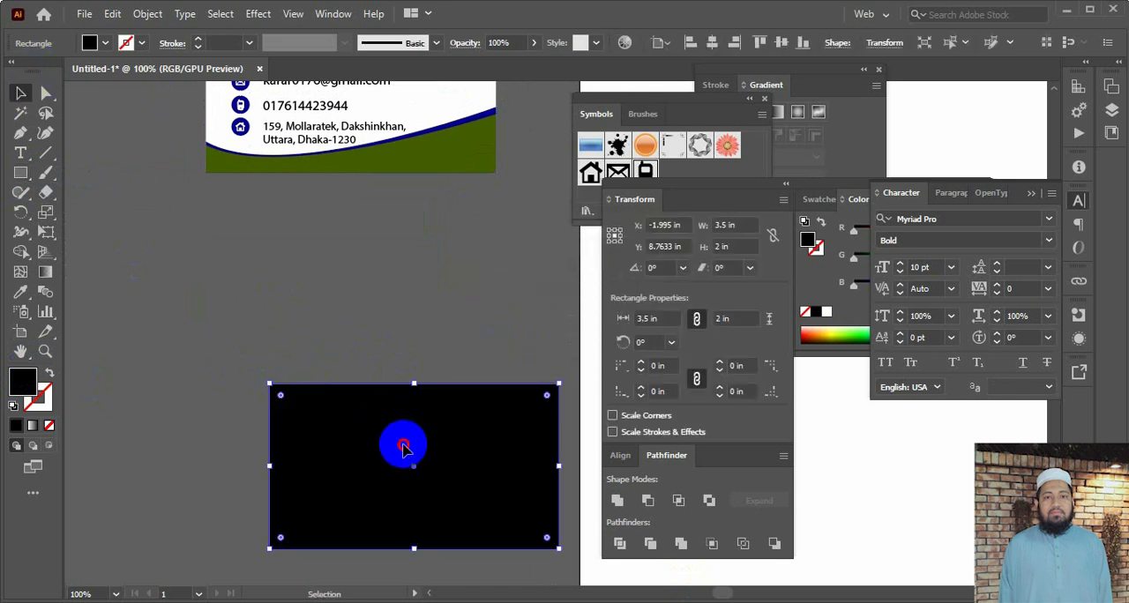
pyautogui.moveTo(398, 441); pyautogui.dragTo(291, 319)
# Fill the new rectangle below the card with the near-white colour FFFDFD and select the rectangle
pyautogui.click(27, 378)
pyautogui.doubleClick(26, 377)
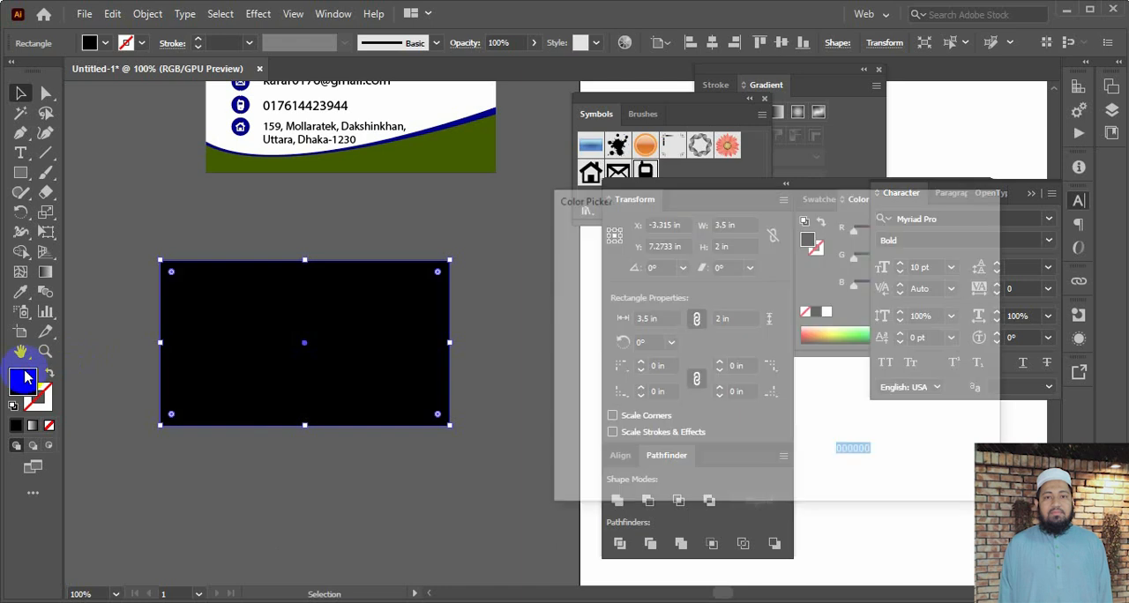
pyautogui.moveTo(567, 260); pyautogui.dragTo(562, 247)
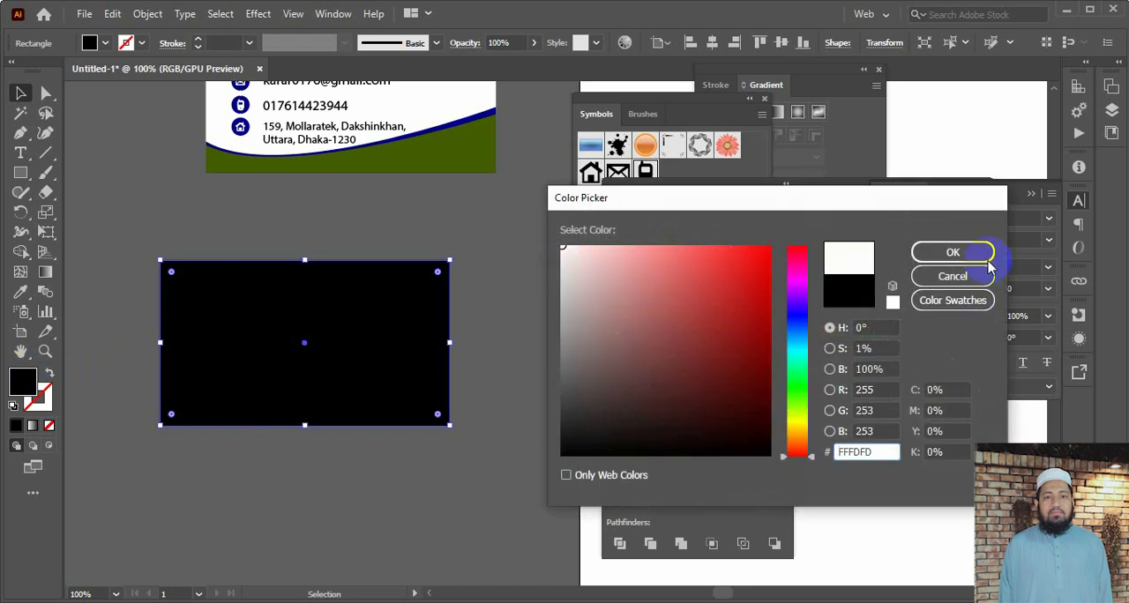
pyautogui.click(953, 253)
pyautogui.click(398, 341)
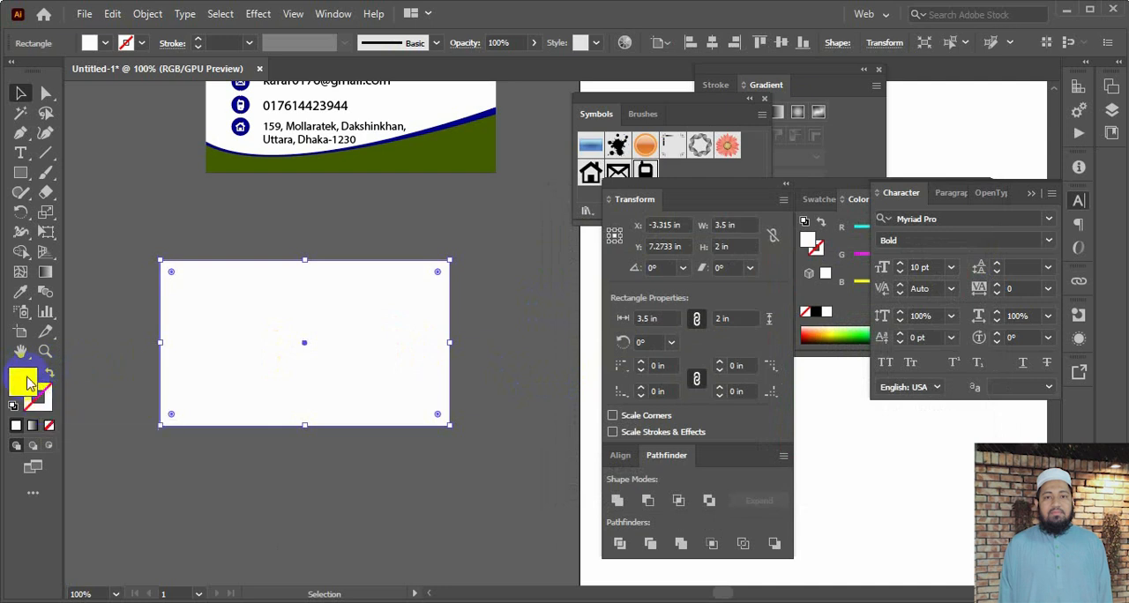
pyautogui.click(466, 243)
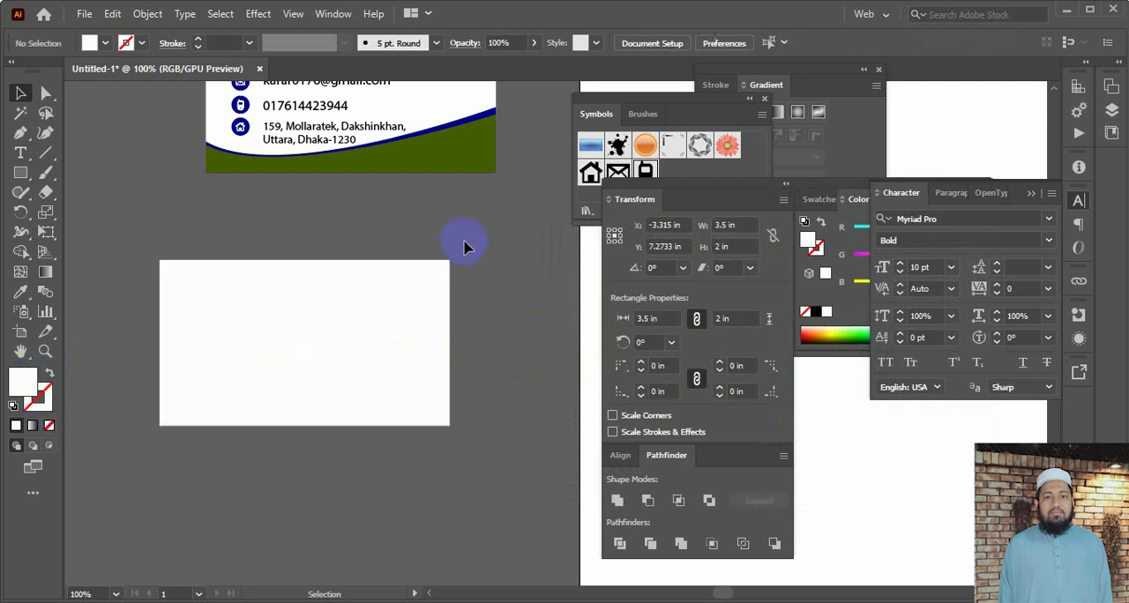
pyautogui.click(386, 337)
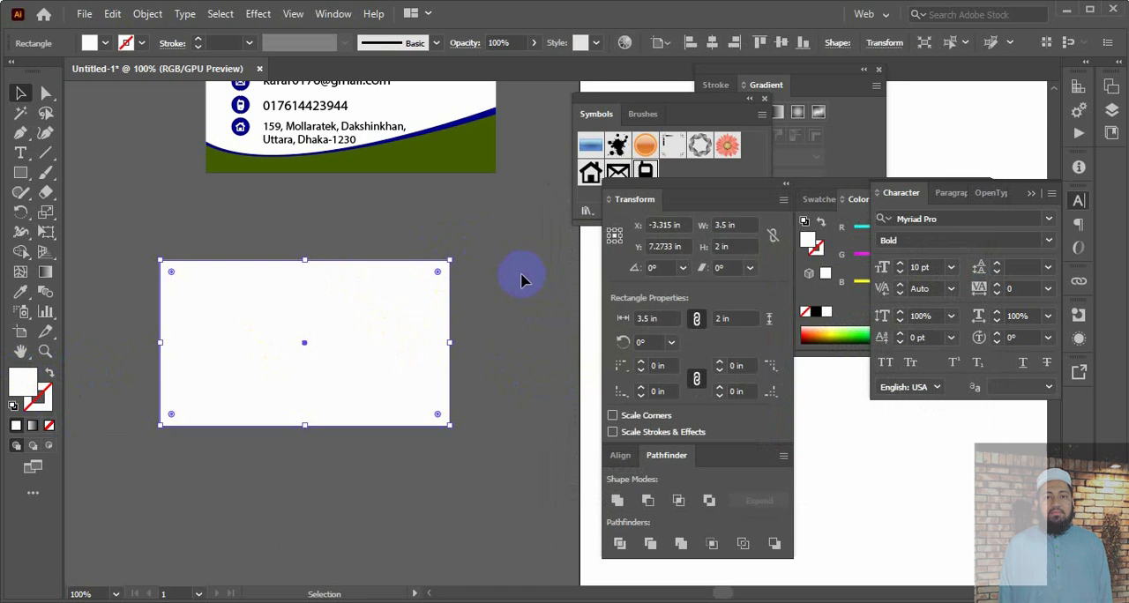
pyautogui.click(490, 295)
pyautogui.click(363, 322)
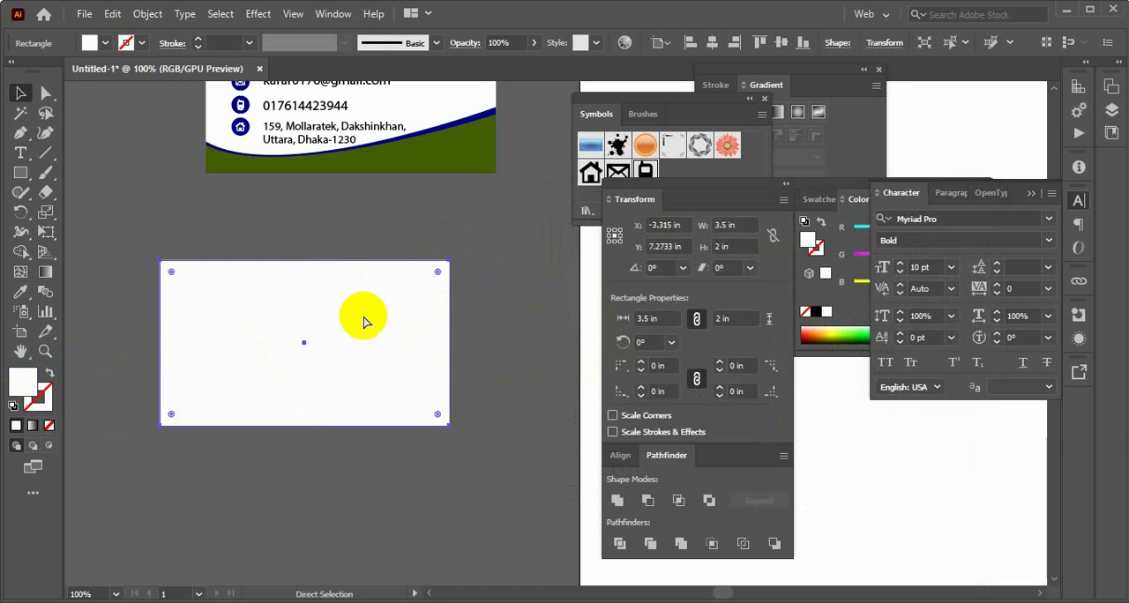
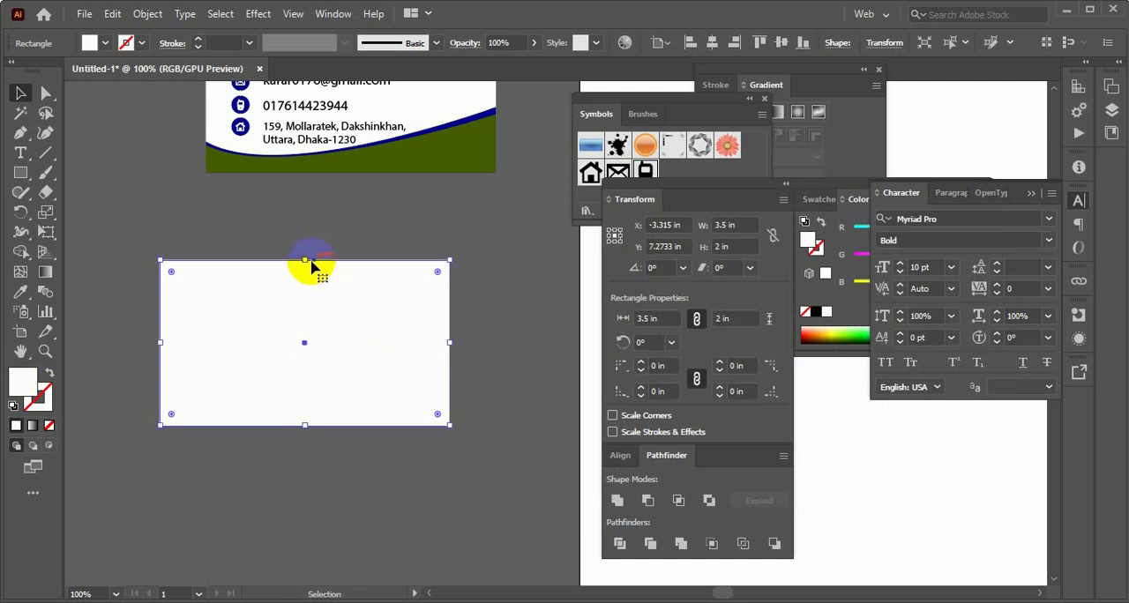
# Shrink the duplicate card rectangle to a band about 0.72 in high along the card's bottom edge and fill it with gold D0AA00
pyautogui.moveTo(307, 261); pyautogui.dragTo(312, 372)
pyautogui.click(829, 334)
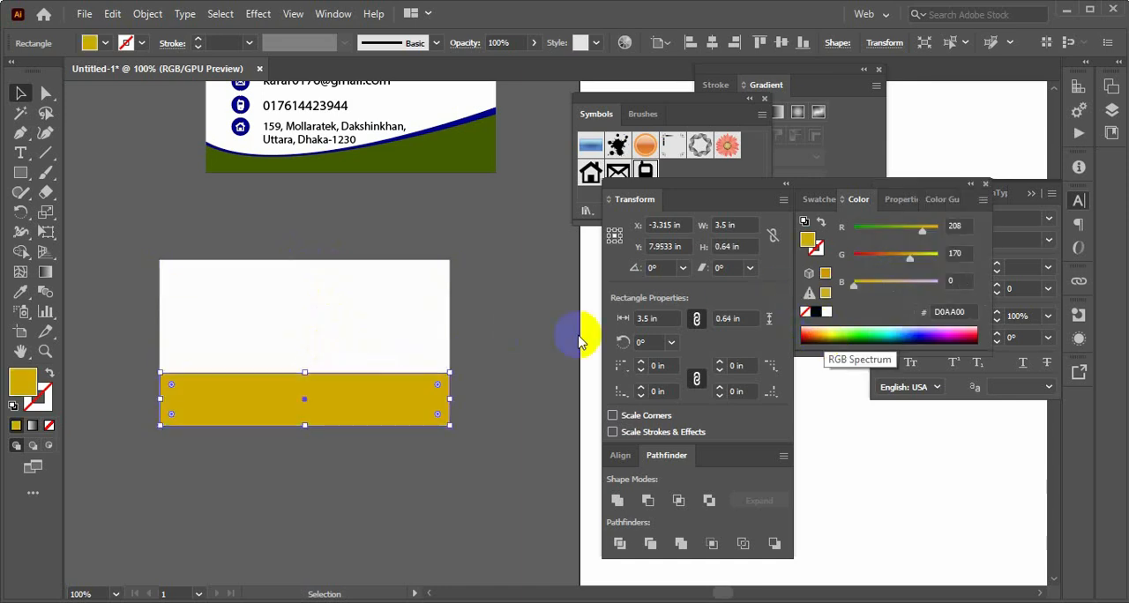
pyautogui.click(493, 322)
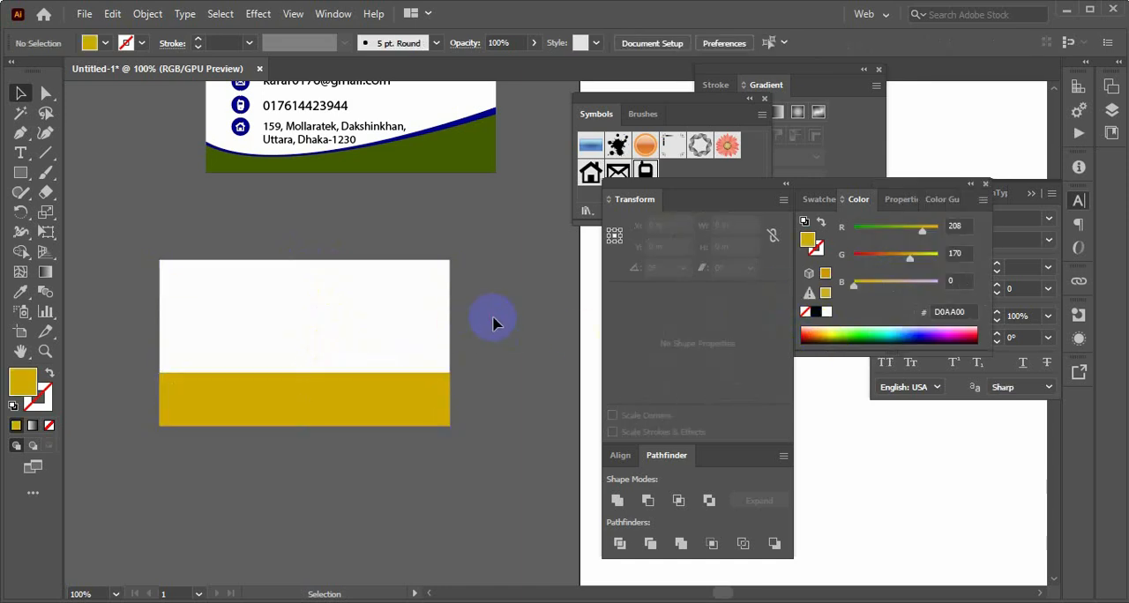
pyautogui.click(346, 408)
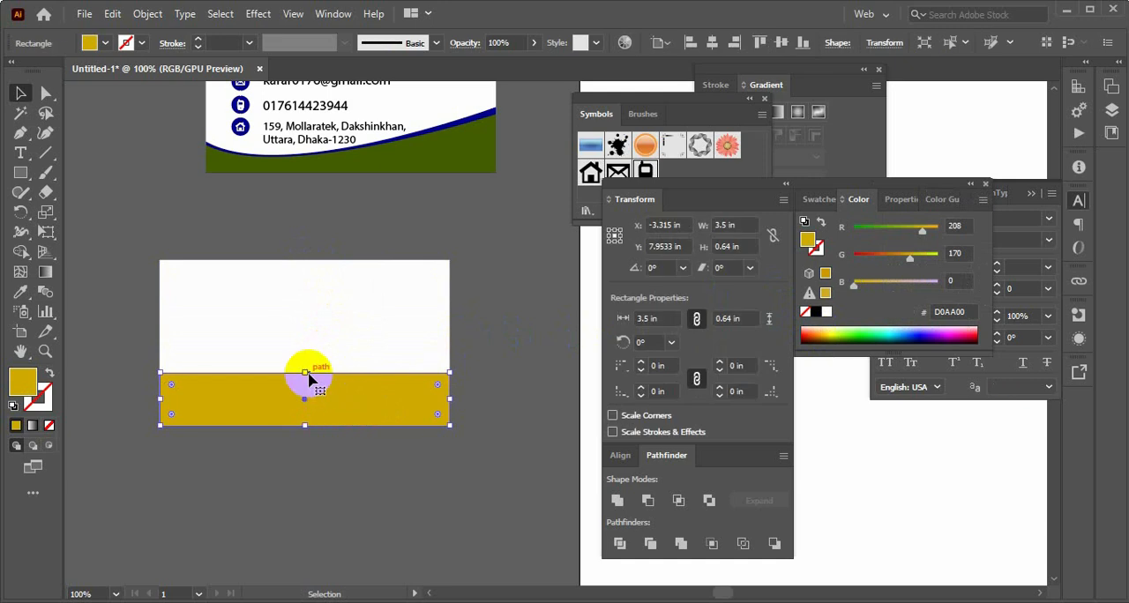
pyautogui.moveTo(308, 373); pyautogui.dragTo(305, 367)
pyautogui.click(487, 330)
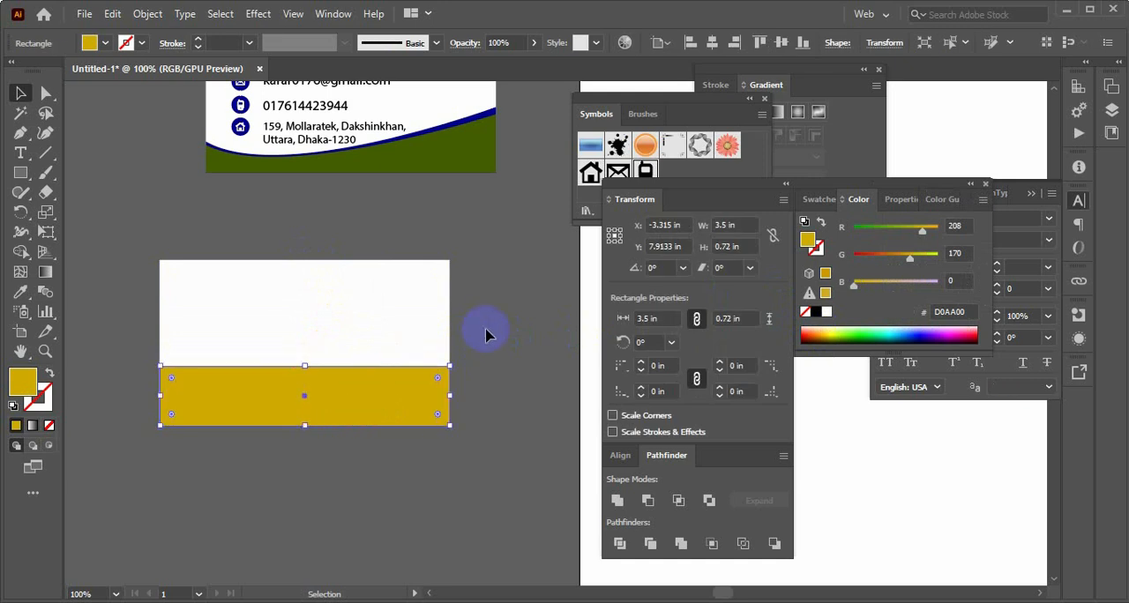
# Add an anchor point at the middle of the gold band's top edge
pyautogui.click(365, 391)
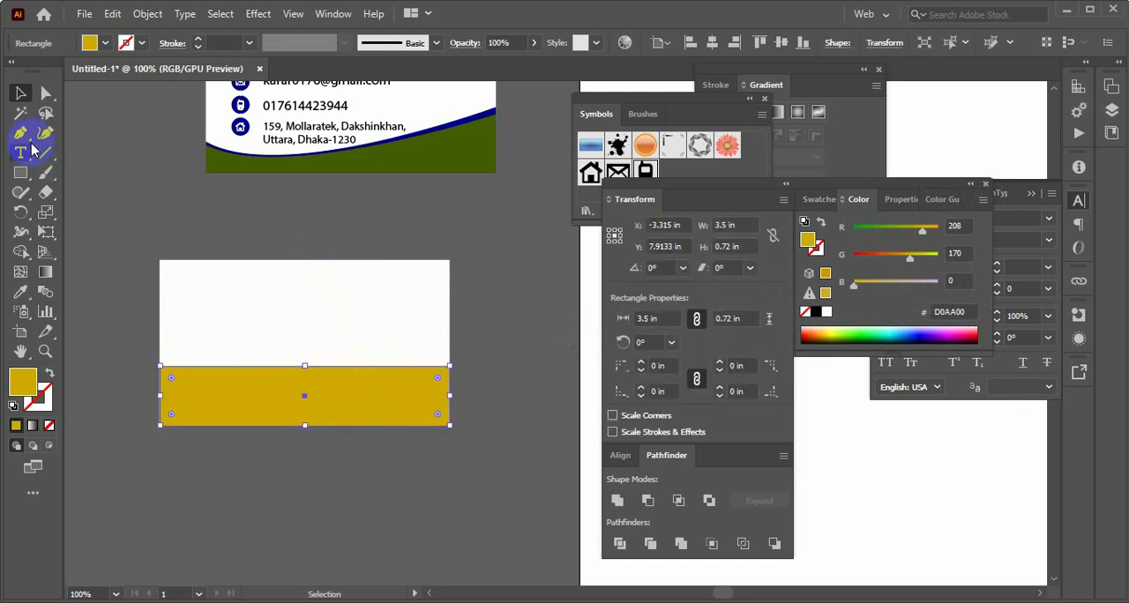
pyautogui.click(28, 139)
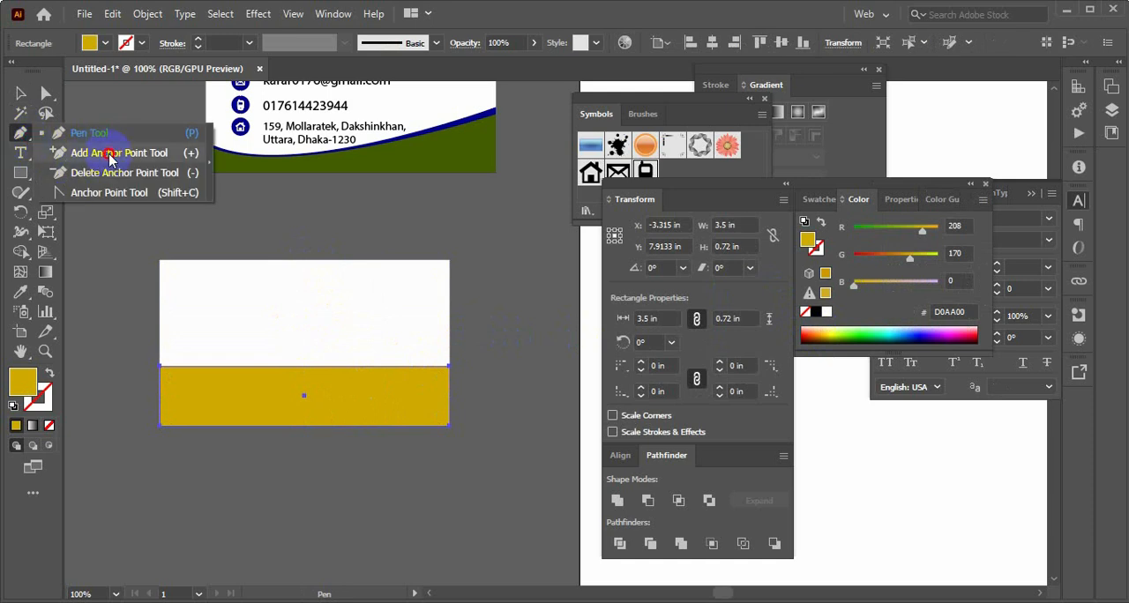
pyautogui.click(109, 155)
pyautogui.click(303, 366)
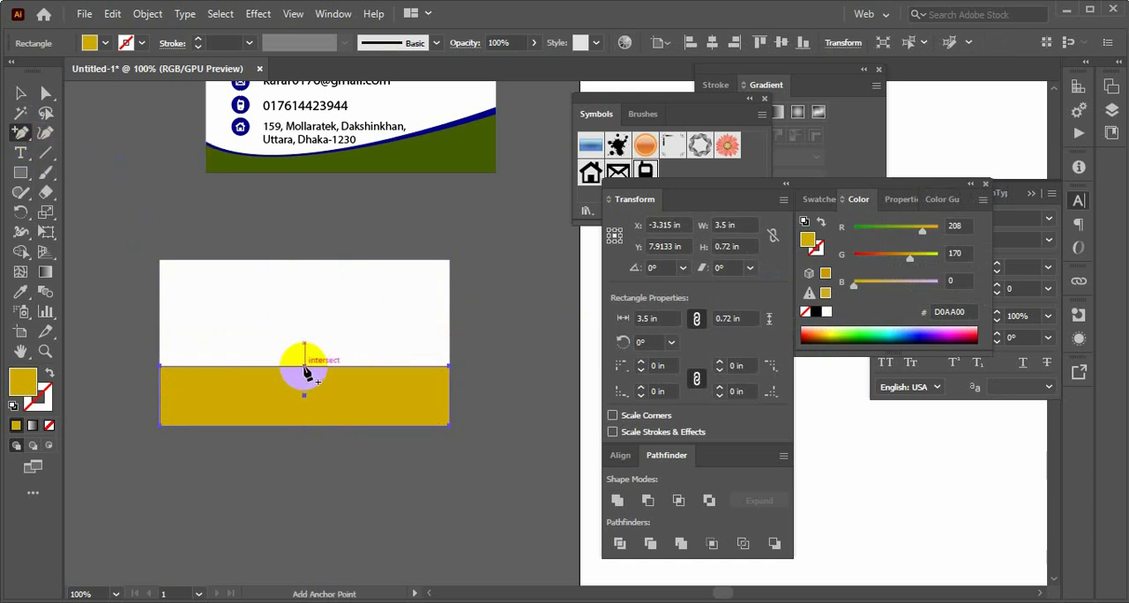
pyautogui.click(304, 367)
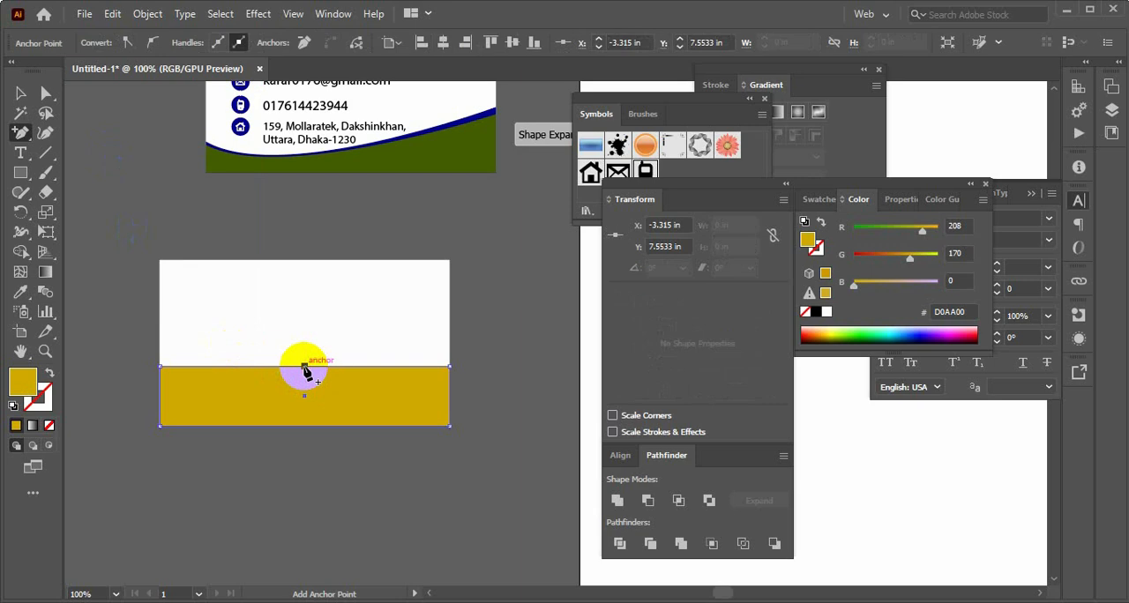
# Convert the new middle anchor to a smooth point and pull its handles so the band's top edge forms an S-shaped wave
pyautogui.click(26, 137)
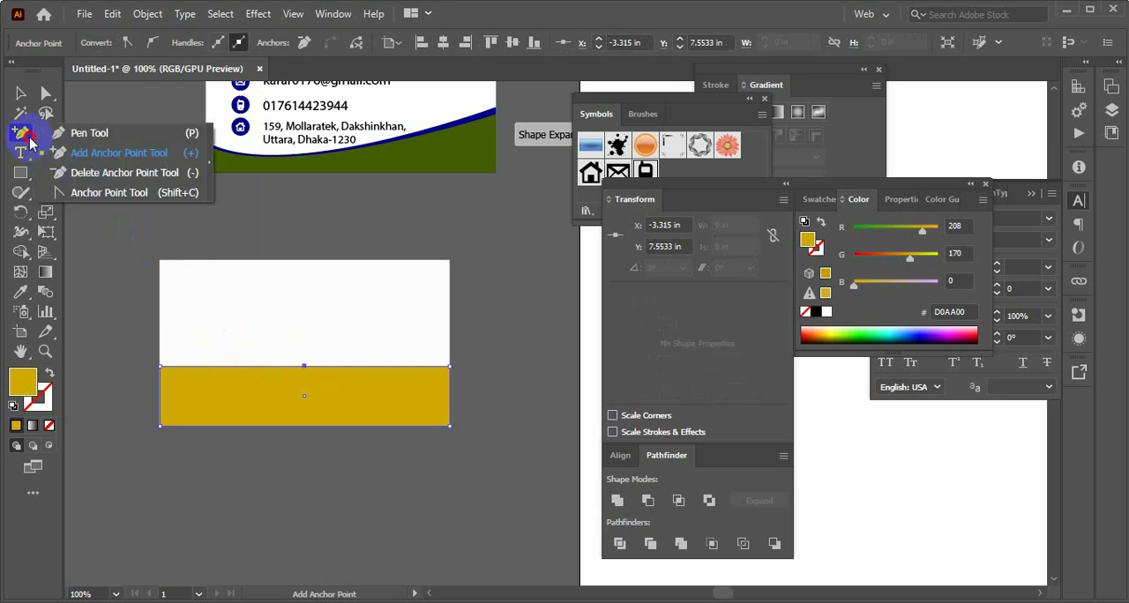
pyautogui.click(103, 196)
pyautogui.click(302, 367)
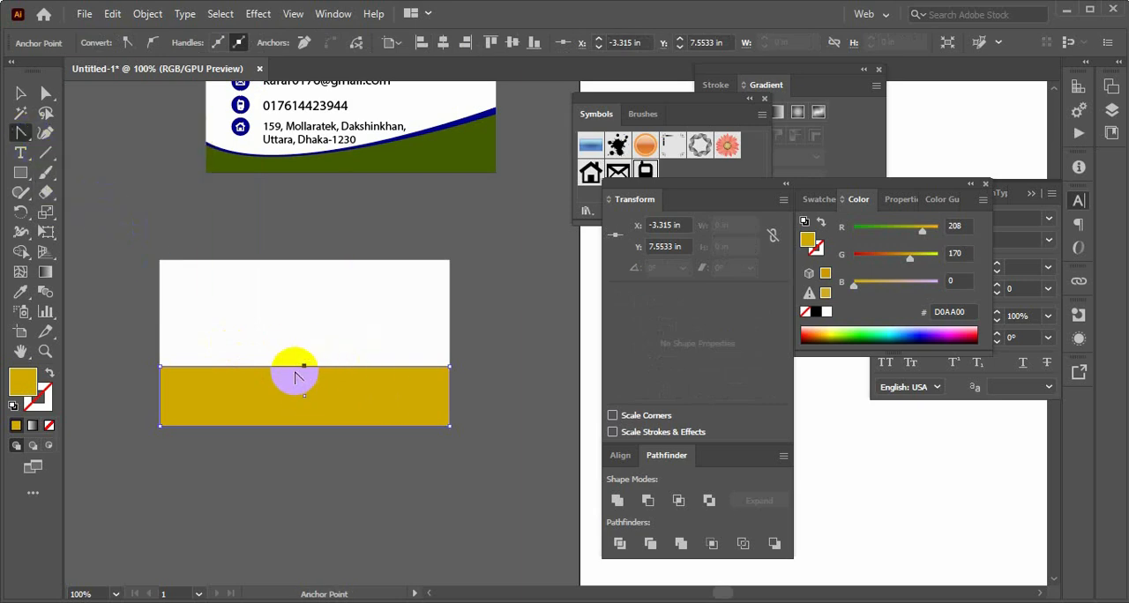
pyautogui.moveTo(303, 367); pyautogui.dragTo(402, 311)
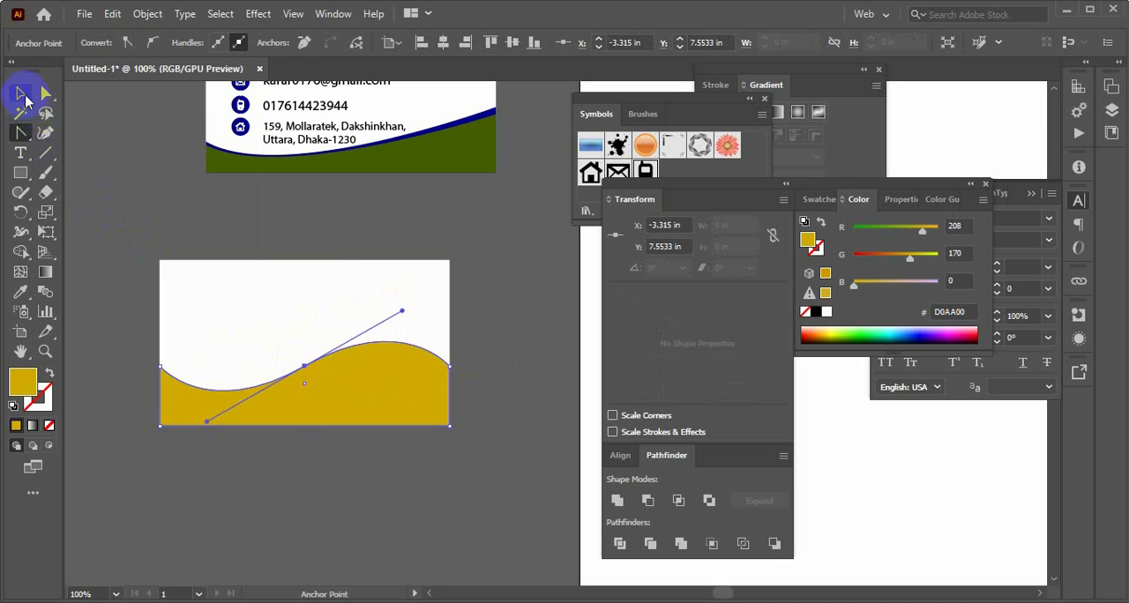
pyautogui.click(22, 94)
pyautogui.click(503, 357)
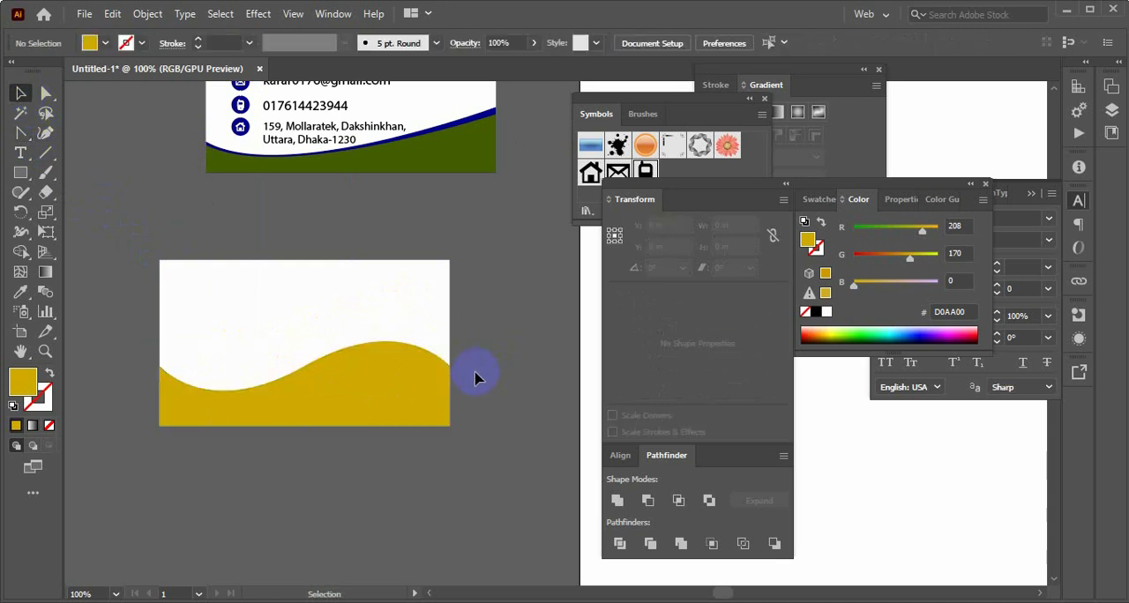
# Try out an unfilled hexagon with a 5 pt gold outline rotated 30° below the second card, and remove it
pyautogui.scroll(2, 457, 372)
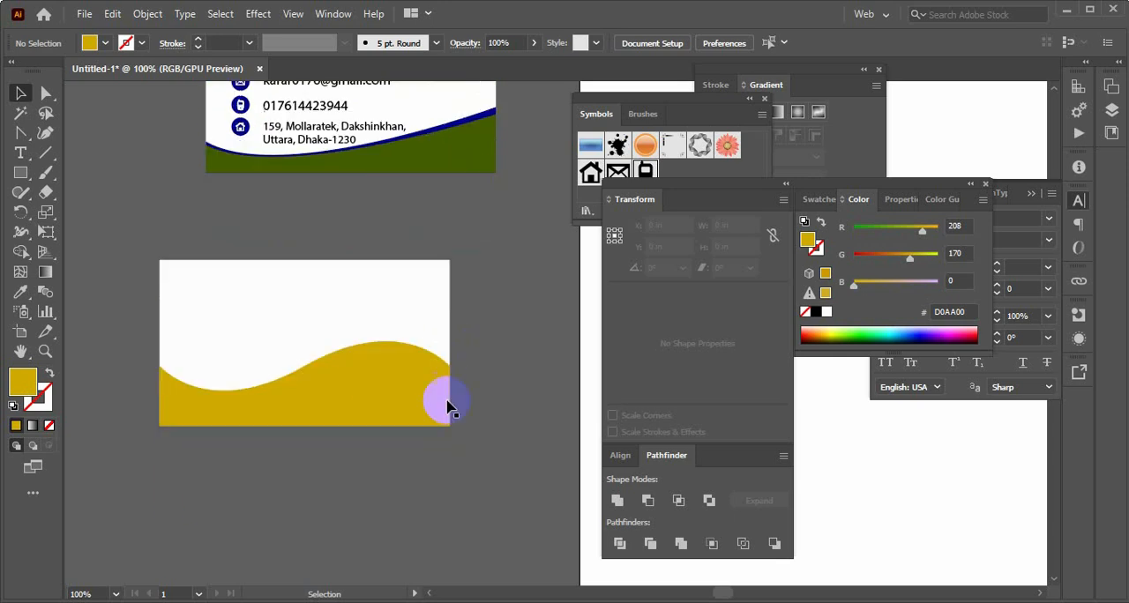
pyautogui.scroll(-4, 446, 398)
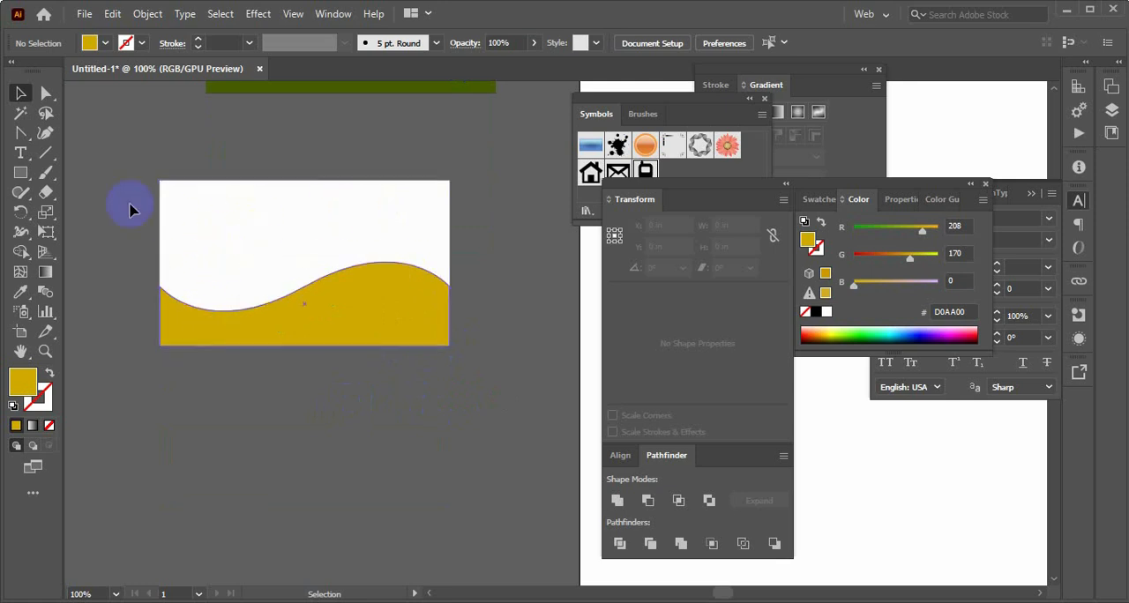
pyautogui.click(23, 176)
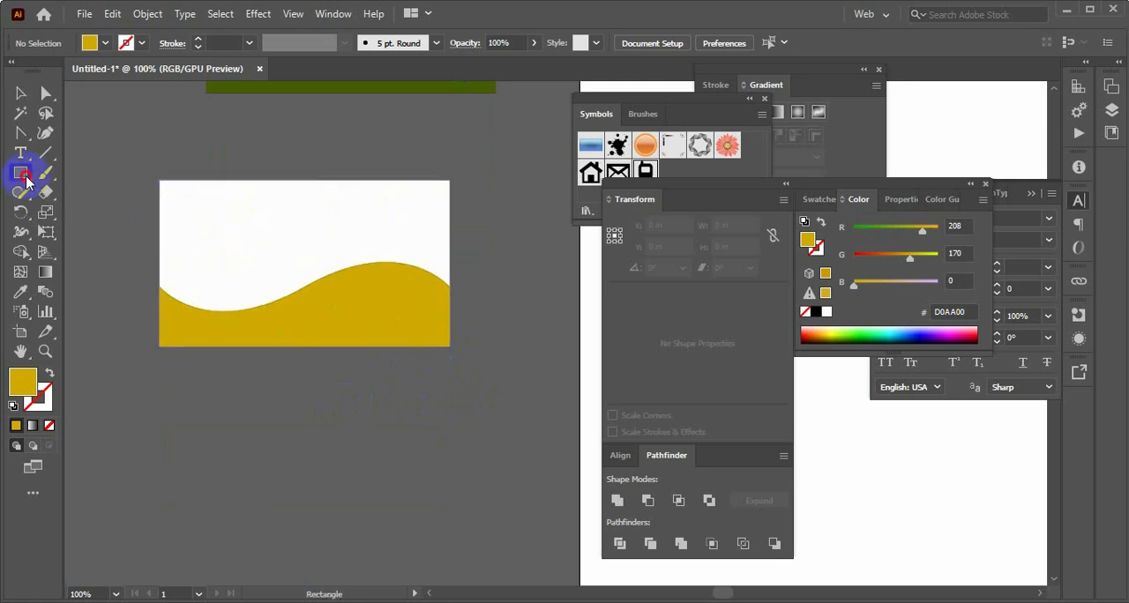
pyautogui.click(93, 232)
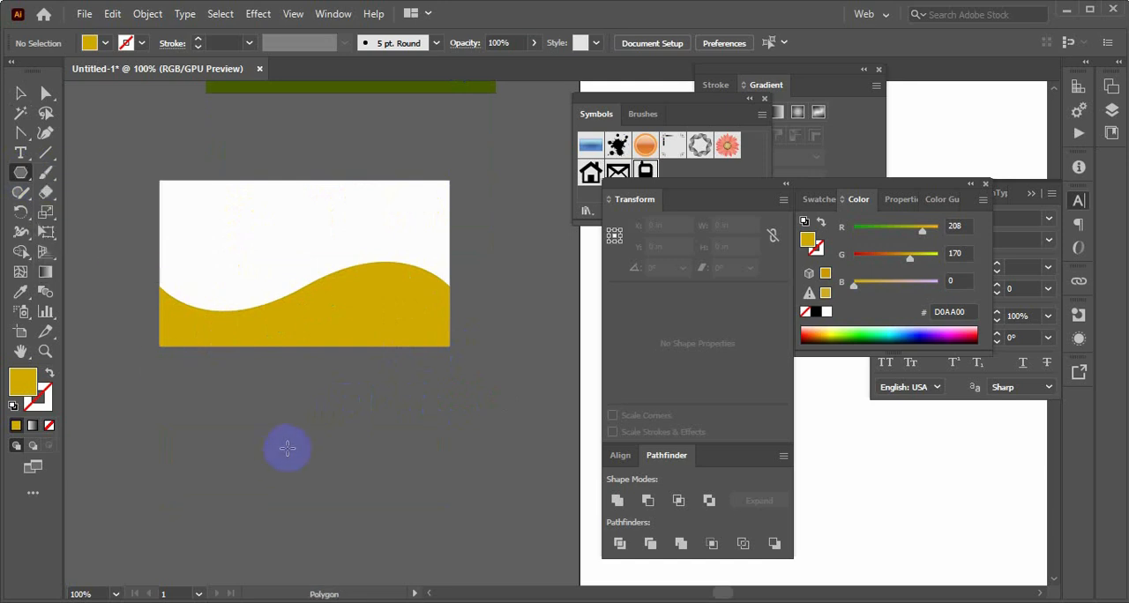
pyautogui.moveTo(287, 447); pyautogui.dragTo(314, 473)
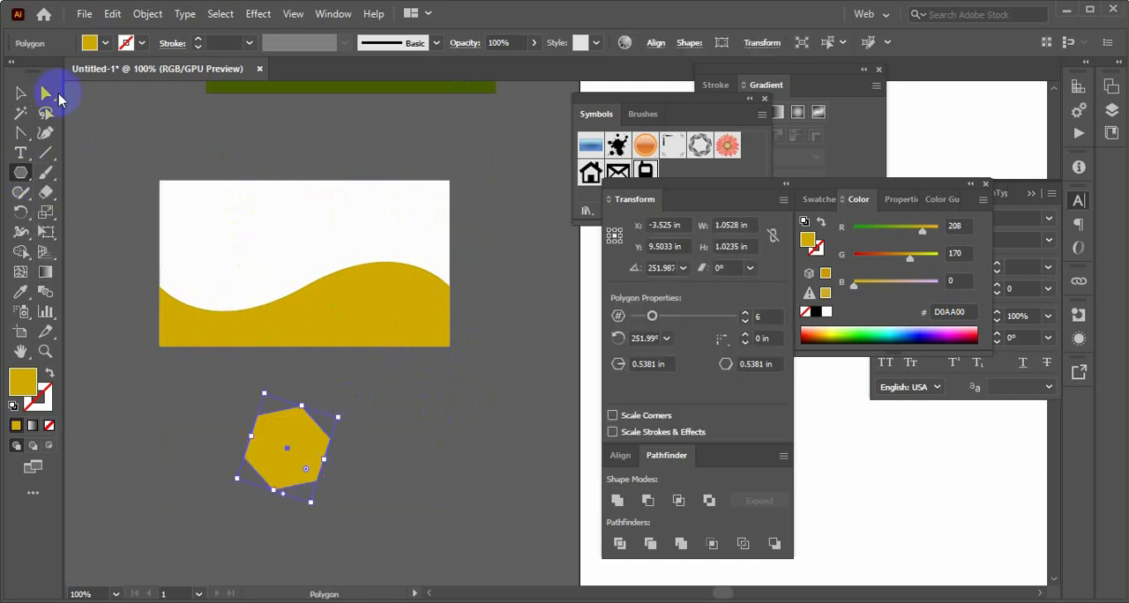
pyautogui.click(22, 102)
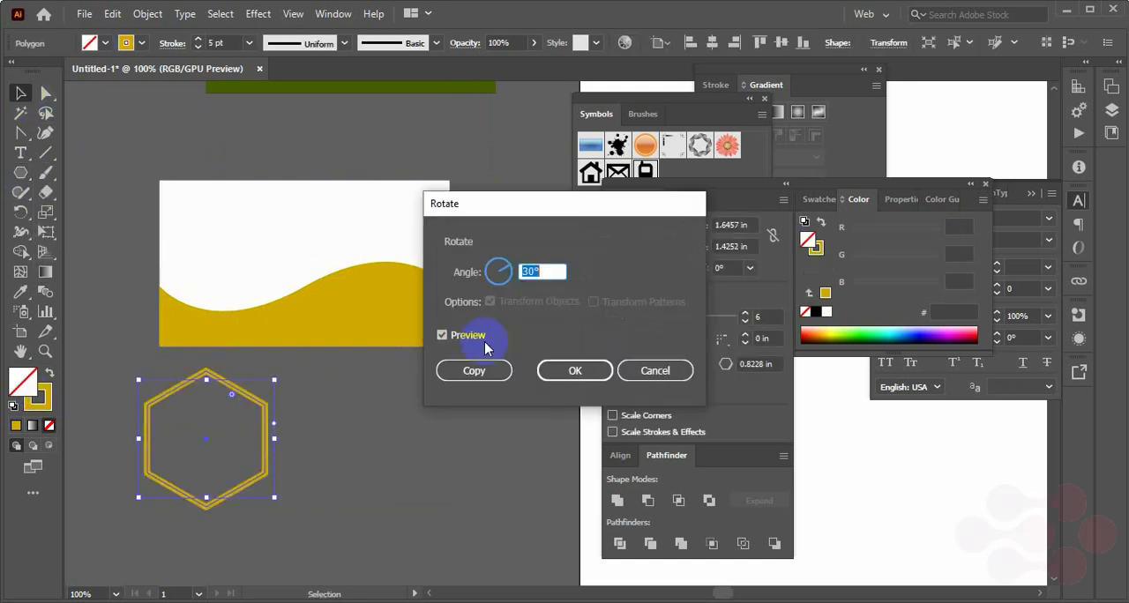
pyautogui.write('30')
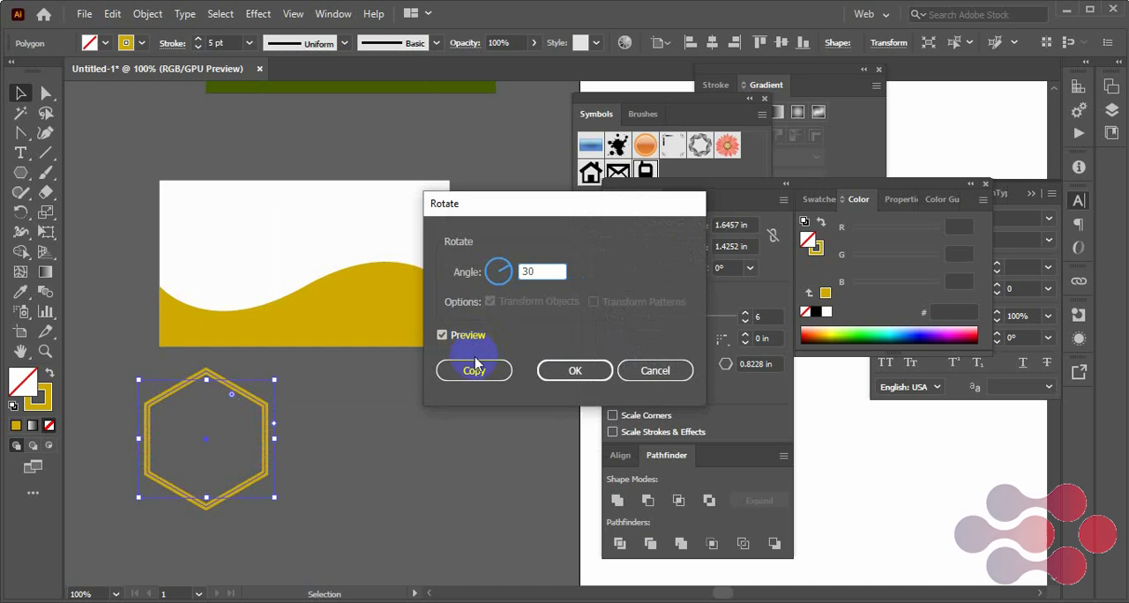
pyautogui.click(554, 368)
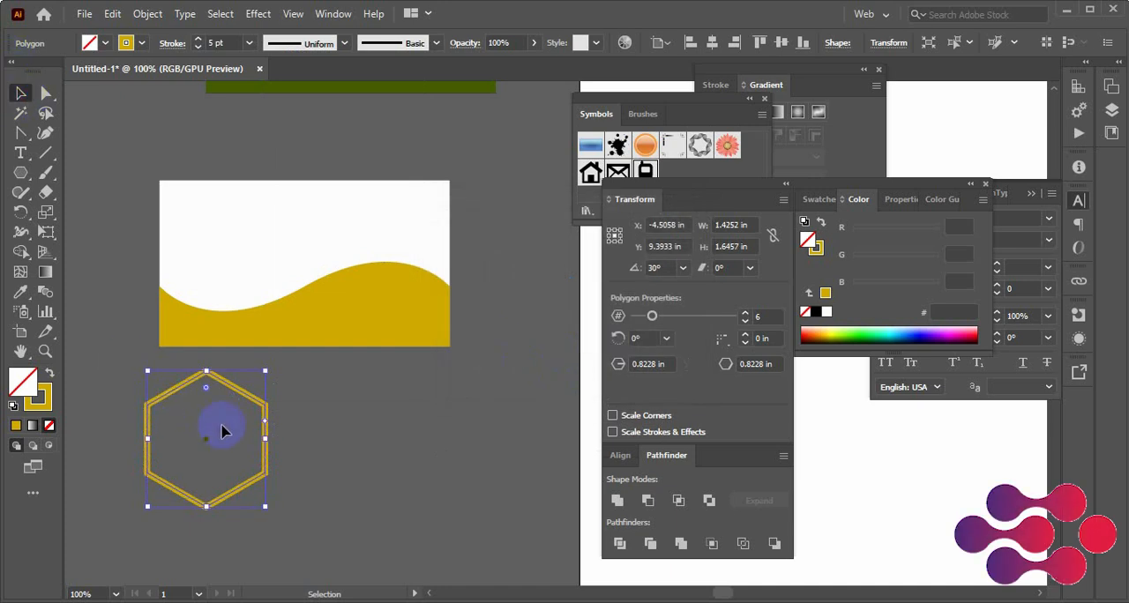
pyautogui.click(281, 441)
pyautogui.click(265, 448)
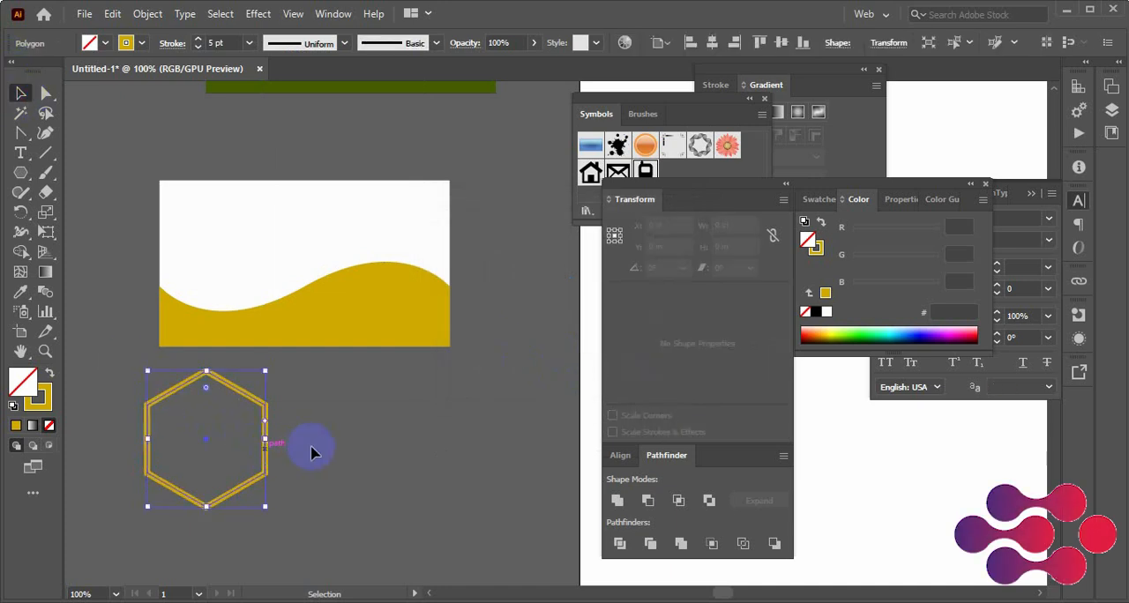
pyautogui.press('Delete')
pyautogui.click(20, 173)
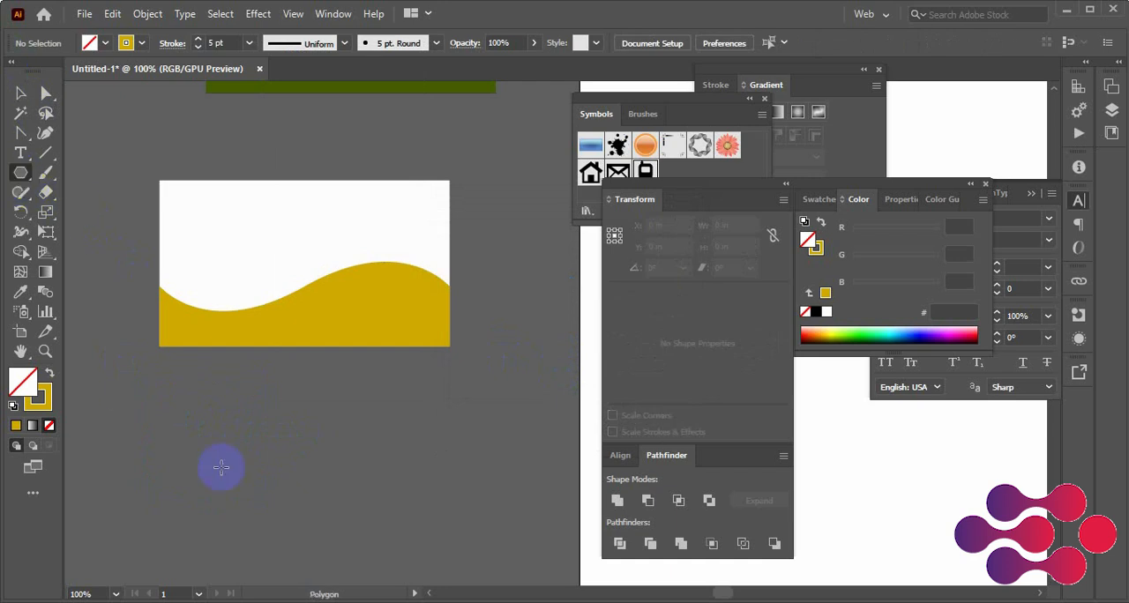
pyautogui.moveTo(219, 467)
pyautogui.mouseDown()
pyautogui.moveTo(283, 471)
pyautogui.moveTo(295, 450)
pyautogui.mouseUp()
pyautogui.click(21, 92)
pyautogui.rightClick(264, 402)
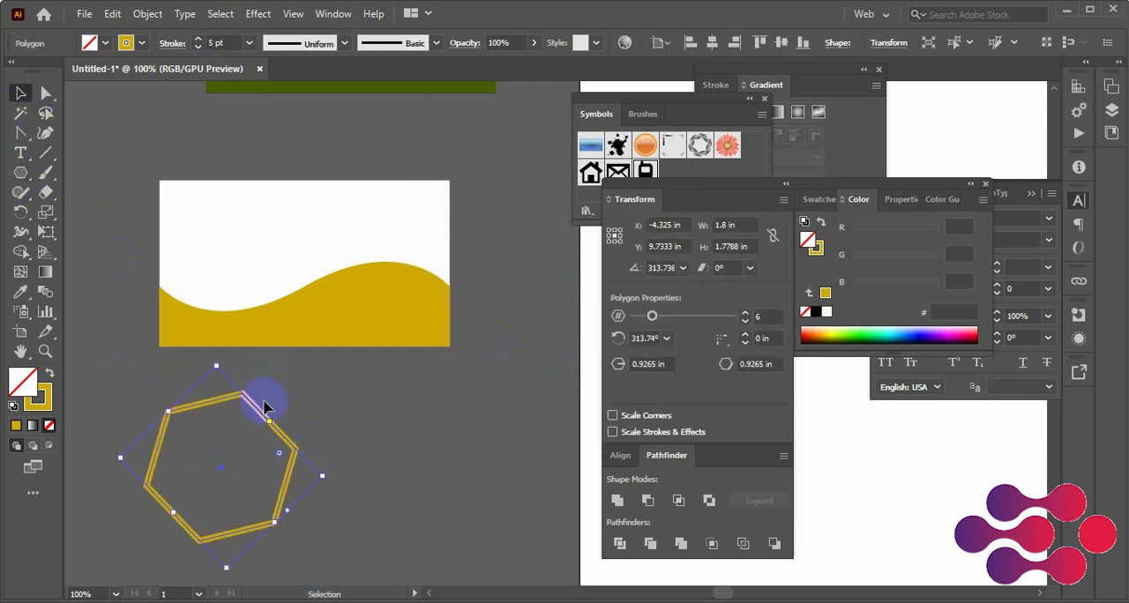
pyautogui.moveTo(333, 306)
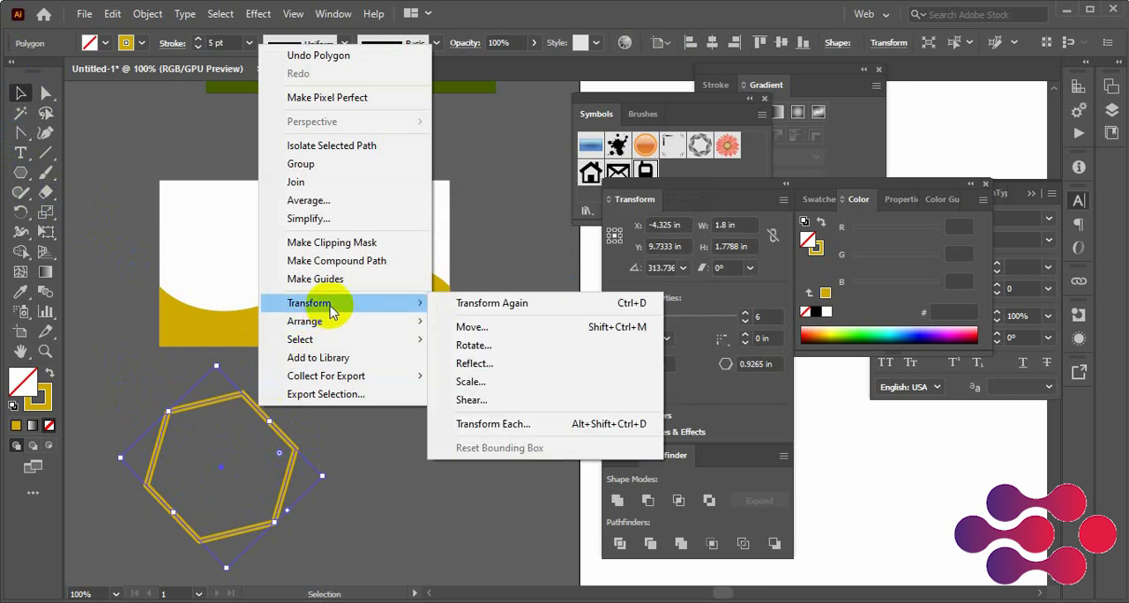
pyautogui.click(479, 346)
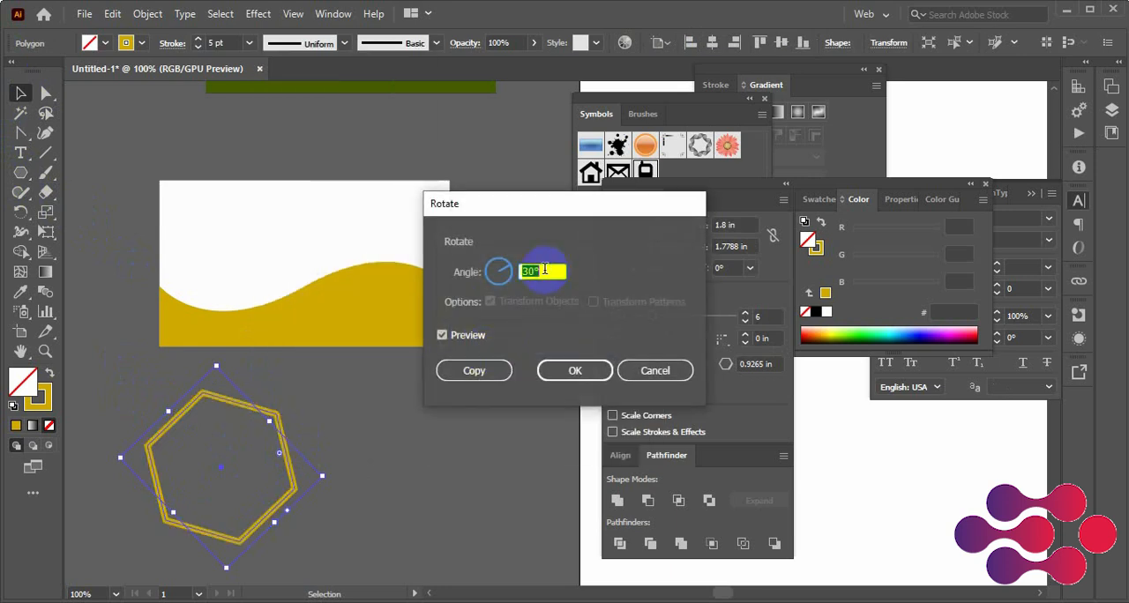
pyautogui.click(574, 369)
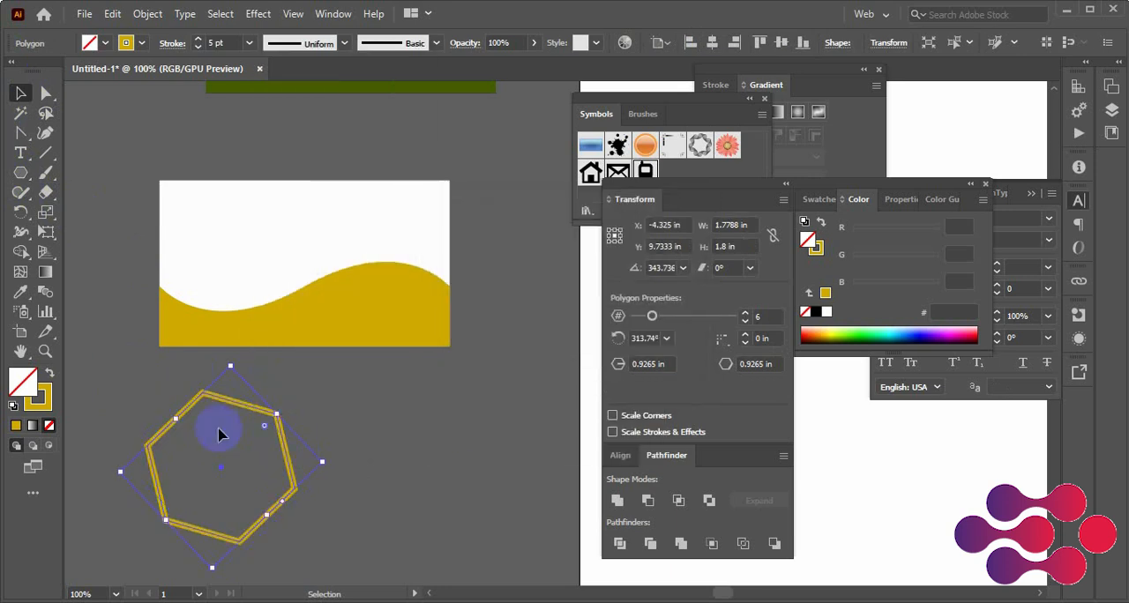
pyautogui.click(308, 430)
pyautogui.moveTo(291, 422); pyautogui.dragTo(266, 458)
pyautogui.press('Delete')
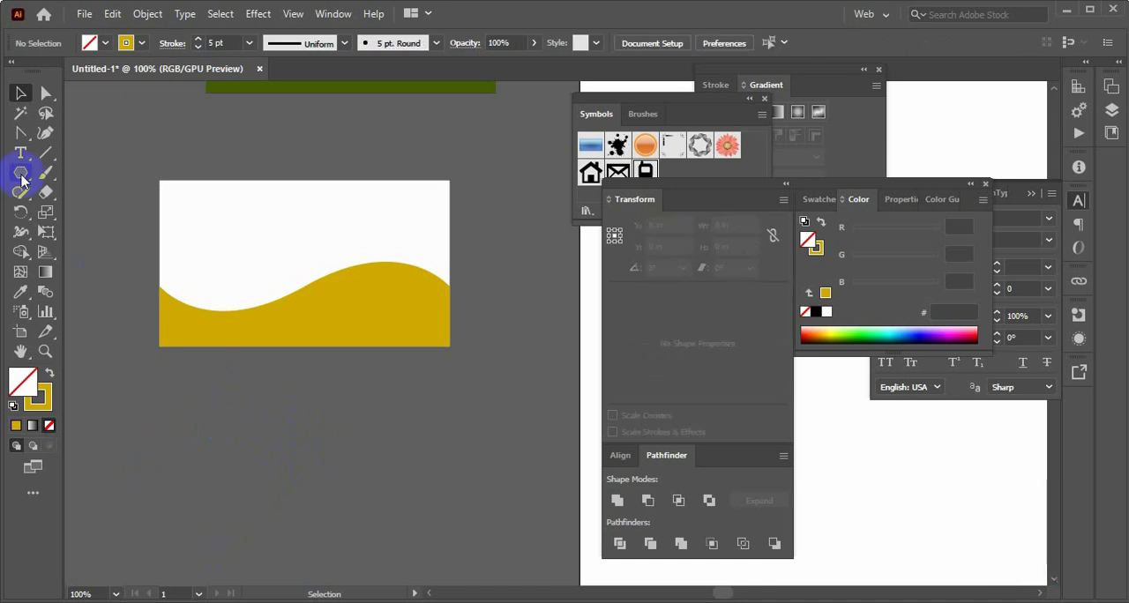
# Draw an upright gold-outlined hexagon about 1.34 by 1.16 in below the second card and rotate it 30°
pyautogui.click(22, 173)
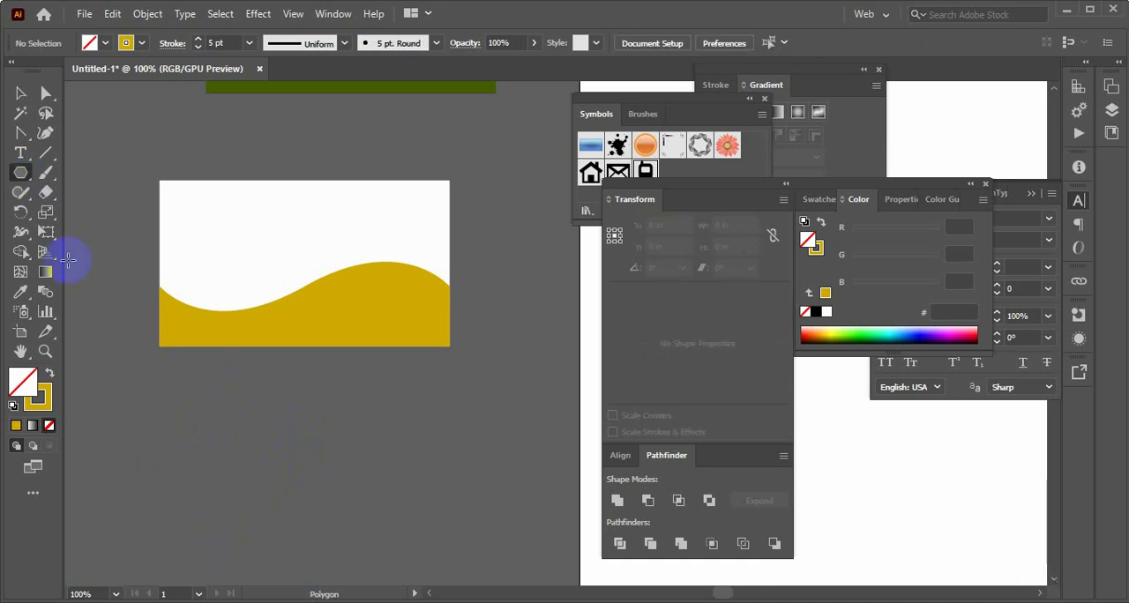
pyautogui.moveTo(235, 470); pyautogui.dragTo(285, 483)
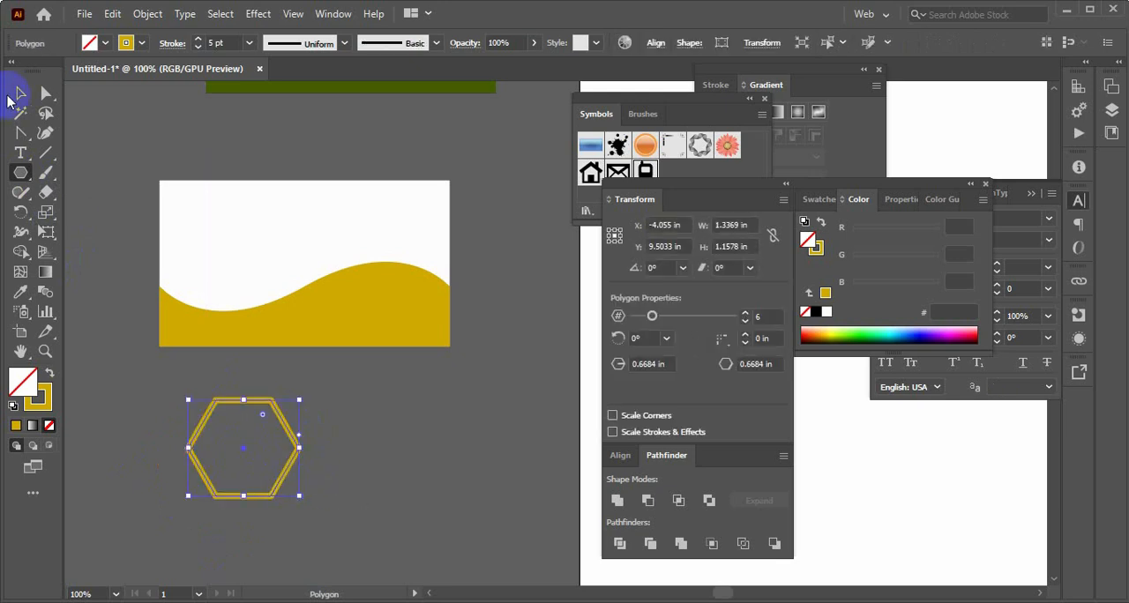
pyautogui.click(10, 97)
pyautogui.rightClick(287, 465)
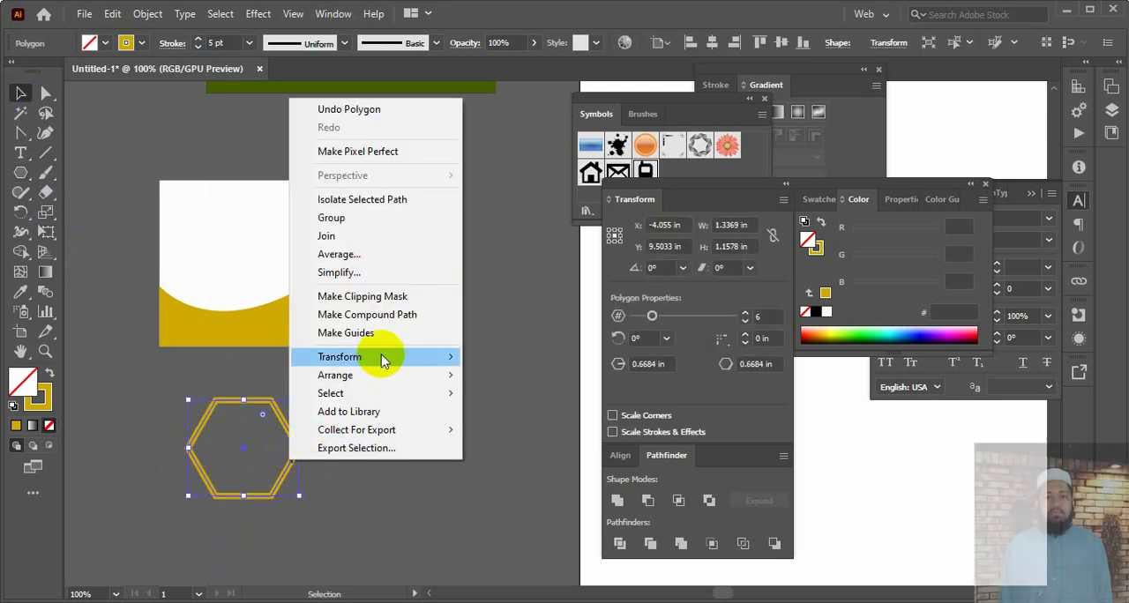
pyautogui.moveTo(384, 362)
pyautogui.click(498, 397)
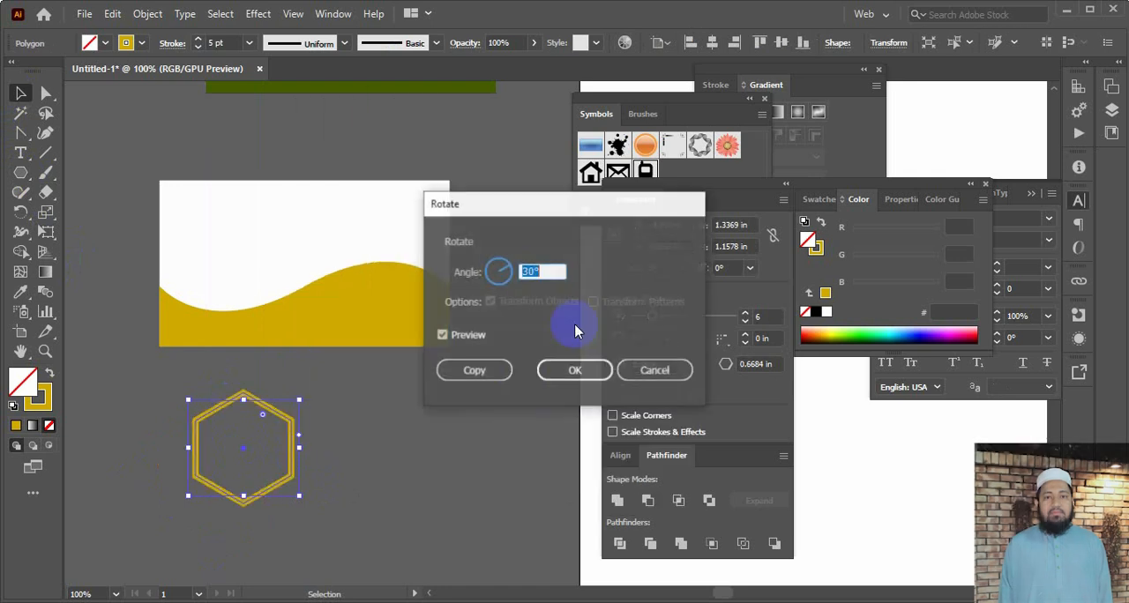
pyautogui.click(574, 370)
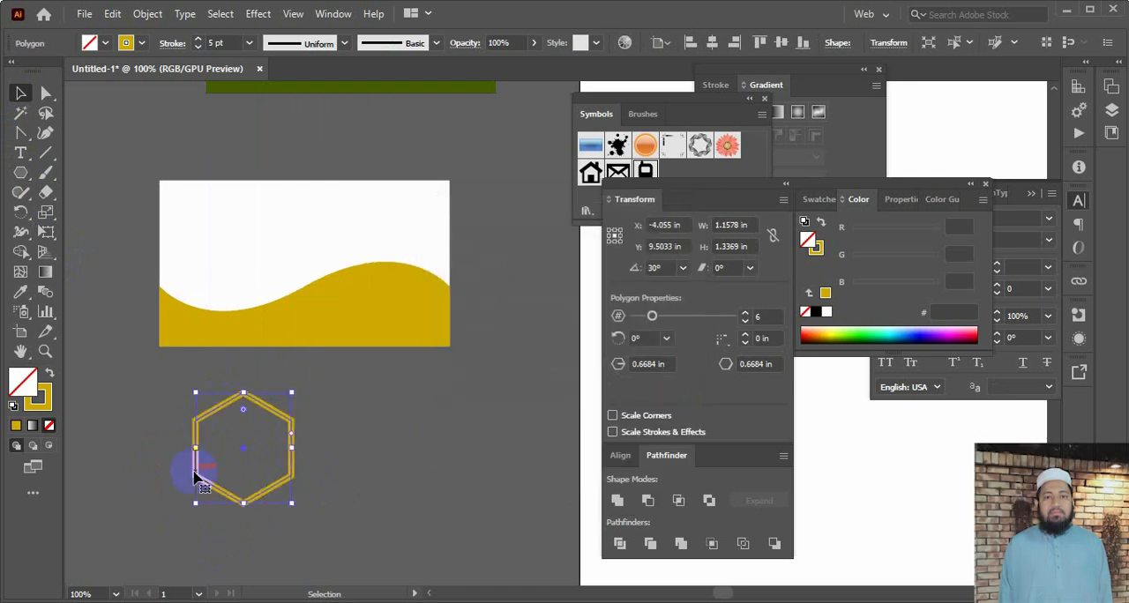
pyautogui.click(322, 444)
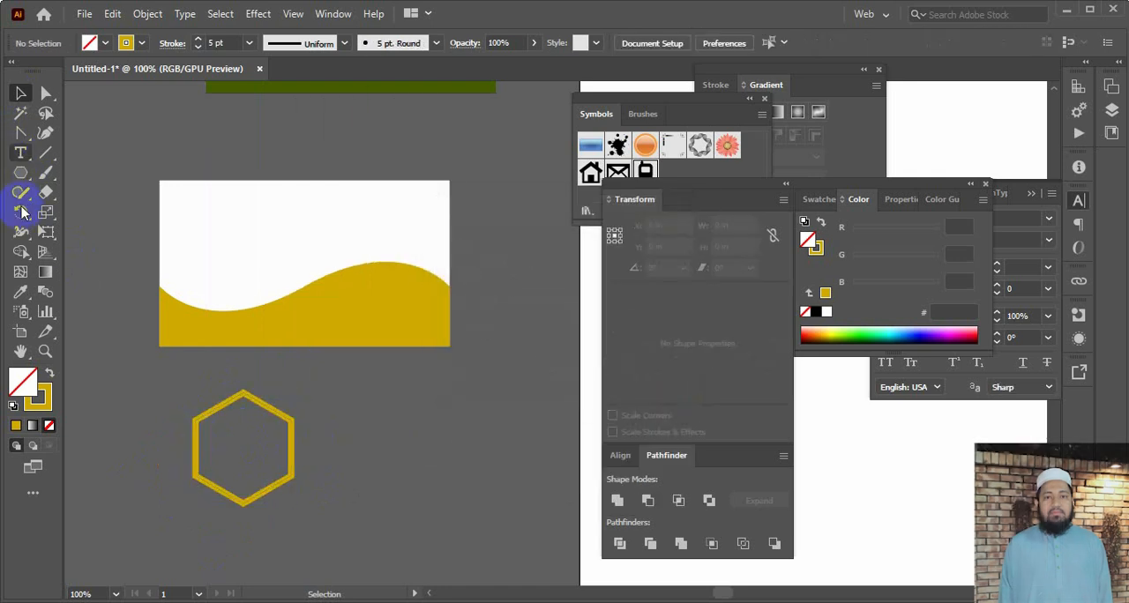
# Add the letter "D" in bold Myriad Pro, enlarge it to about 0.61 by 0.96 in and place it inside the hexagon
pyautogui.click(21, 154)
pyautogui.click(397, 484)
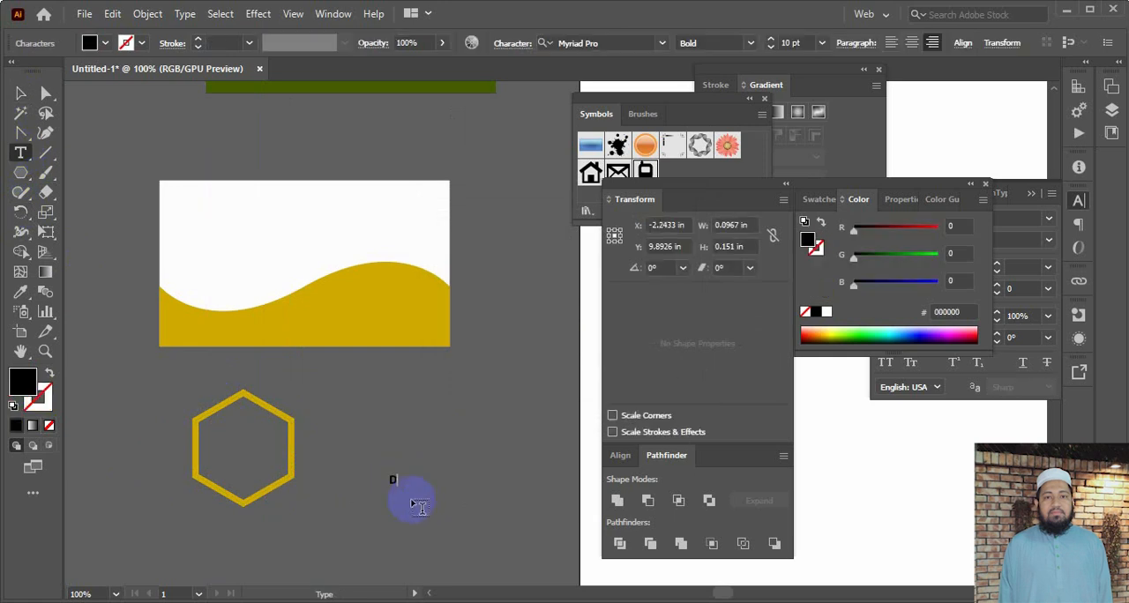
pyautogui.click(21, 95)
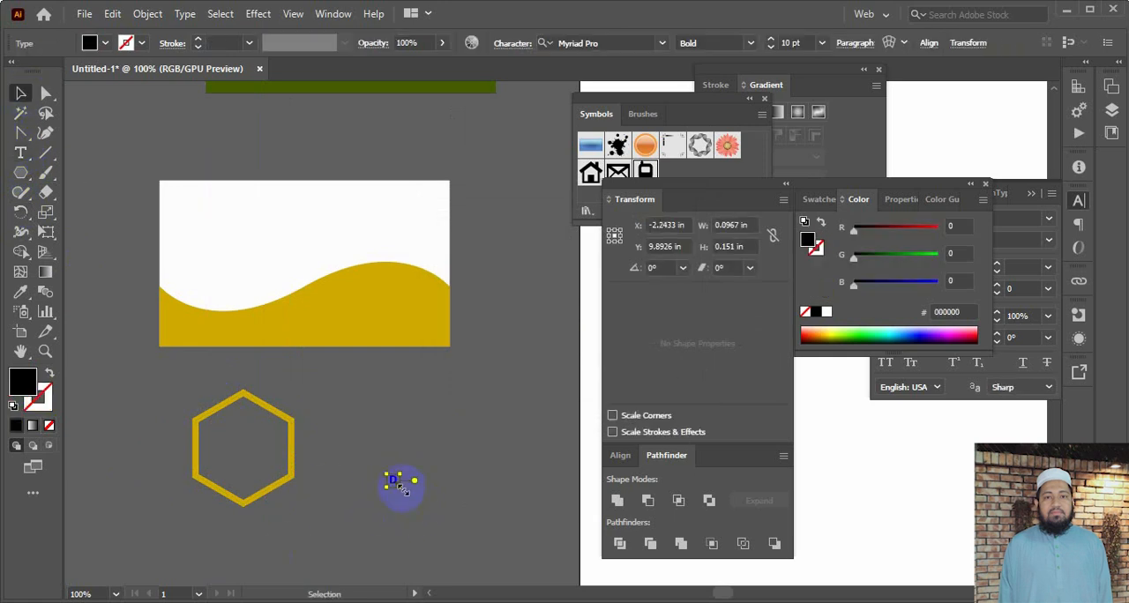
pyautogui.moveTo(401, 487); pyautogui.dragTo(263, 460)
pyautogui.click(345, 428)
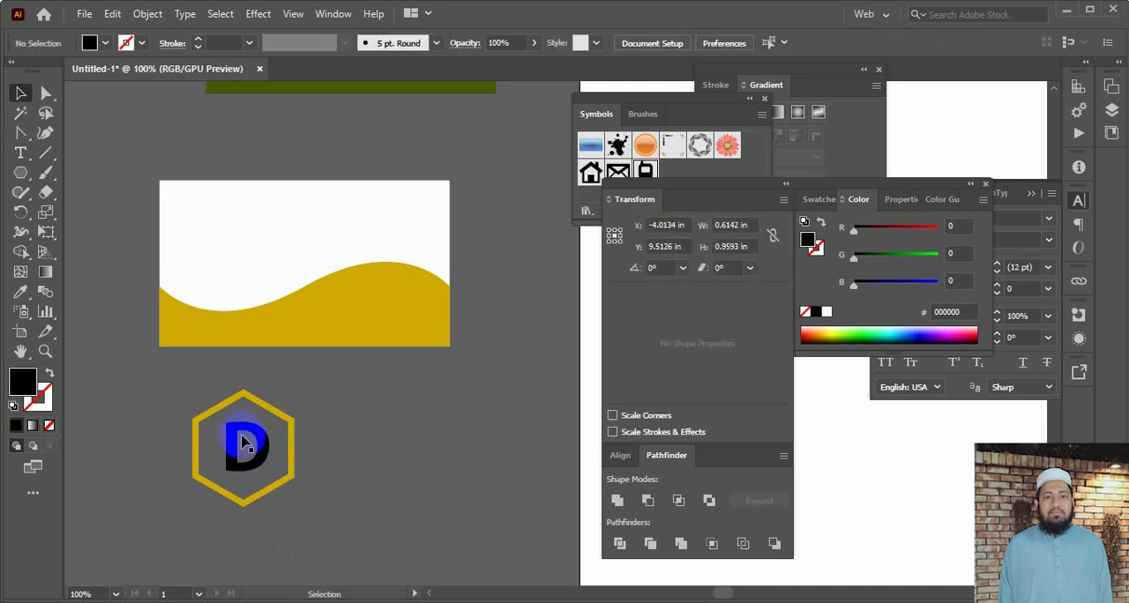
# Scale the hexagon and its "D" together to about 0.86 by 0.99 in and place them on the second card's white area
pyautogui.moveTo(351, 555); pyautogui.dragTo(349, 554)
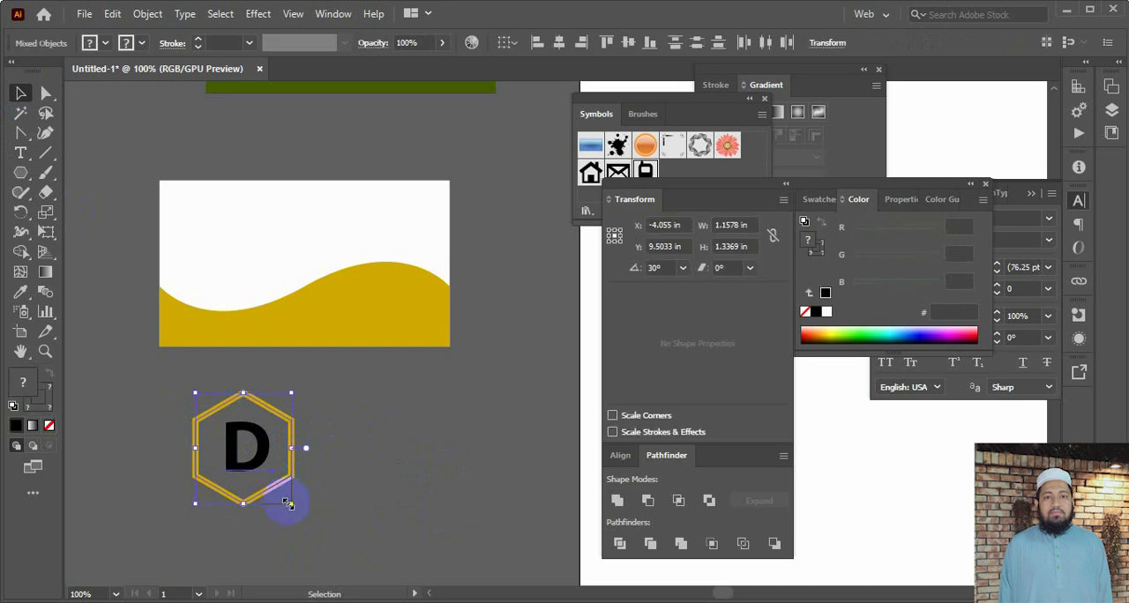
pyautogui.moveTo(286, 503); pyautogui.dragTo(225, 258)
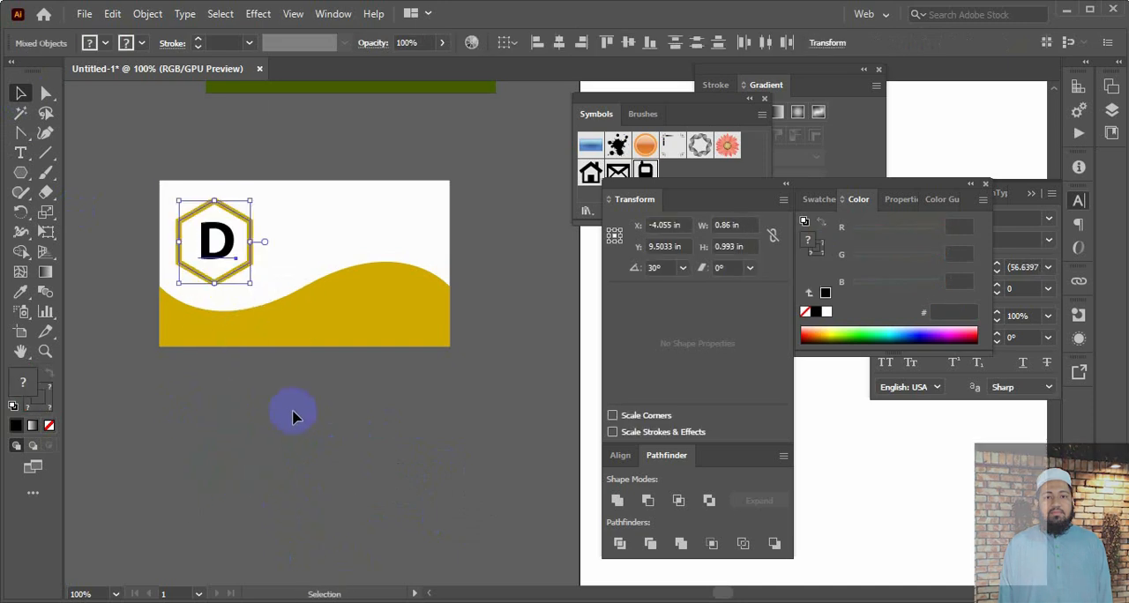
pyautogui.click(294, 416)
pyautogui.click(297, 298)
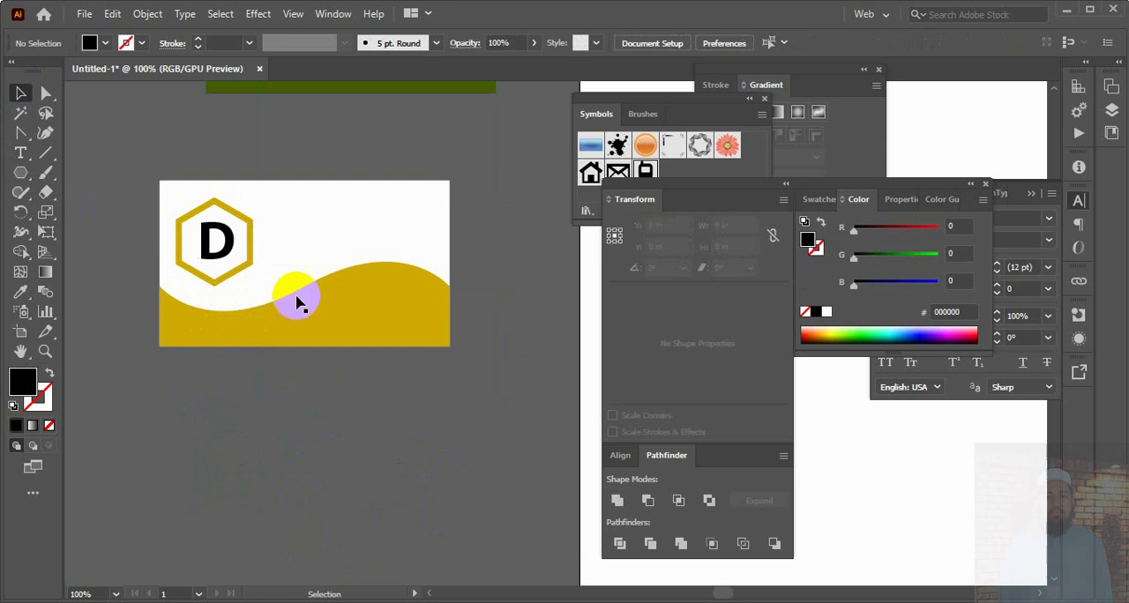
# Lock the second card's white 3.5 by 2 in background rectangle
pyautogui.click(202, 194)
pyautogui.click(202, 187)
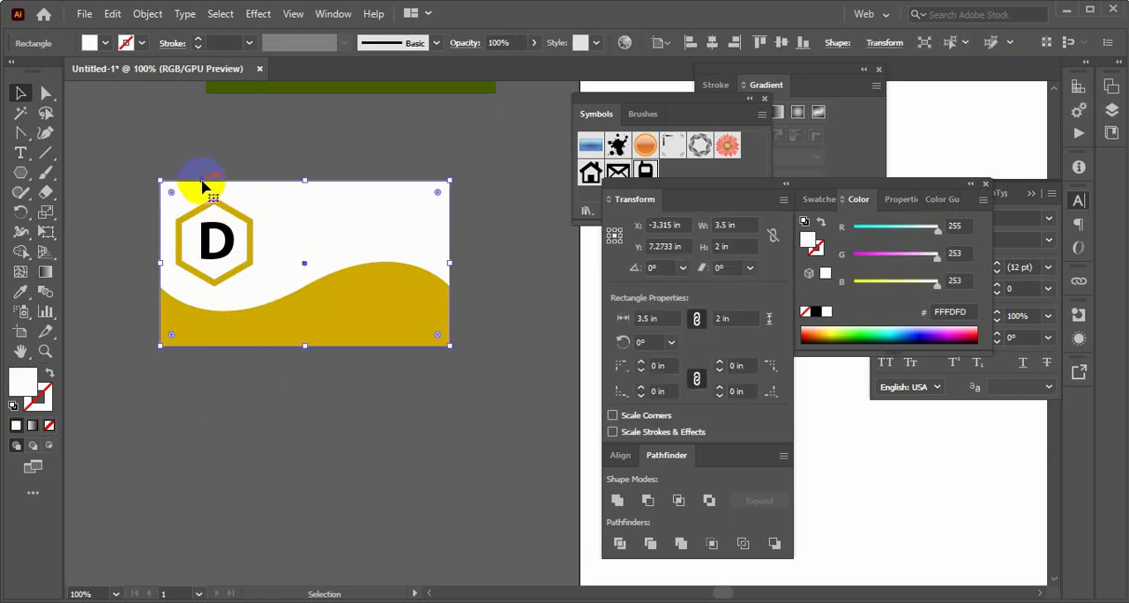
pyautogui.rightClick(202, 186)
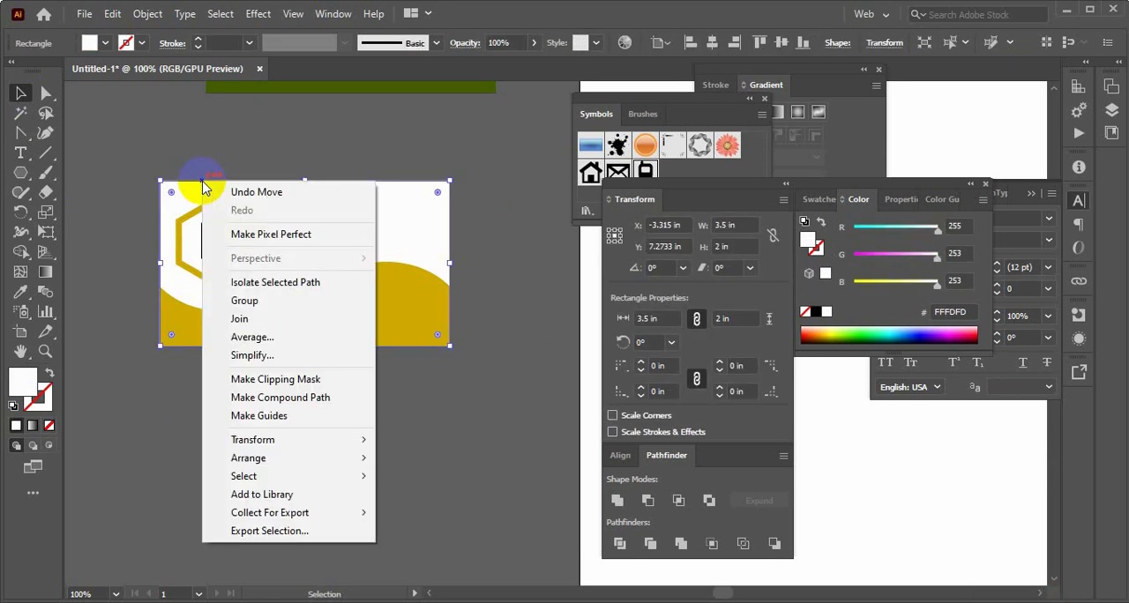
pyautogui.click(237, 127)
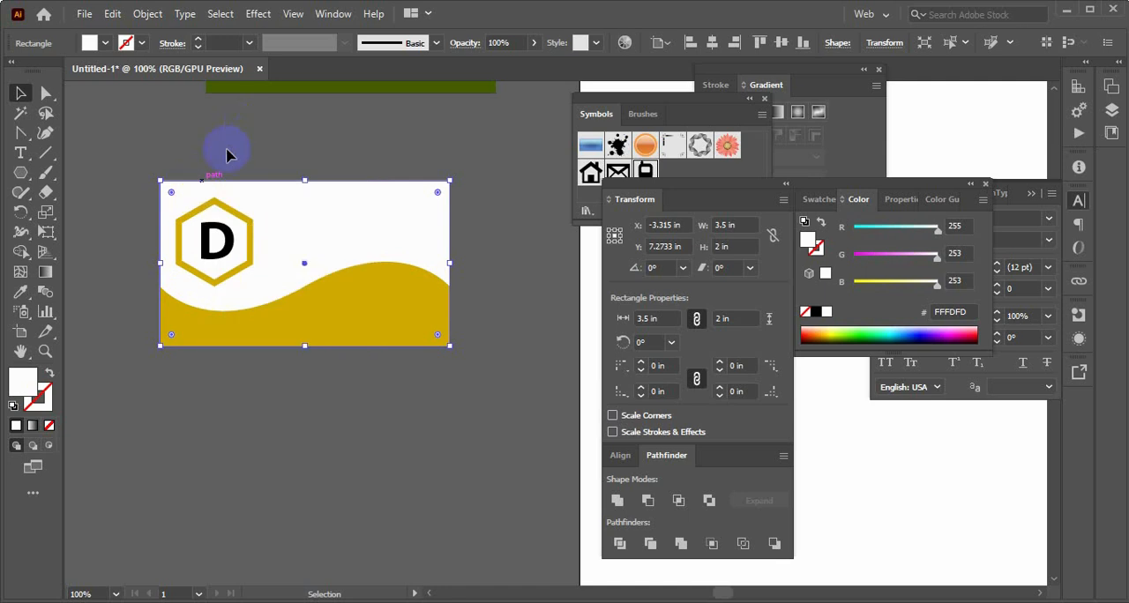
pyautogui.click(217, 185)
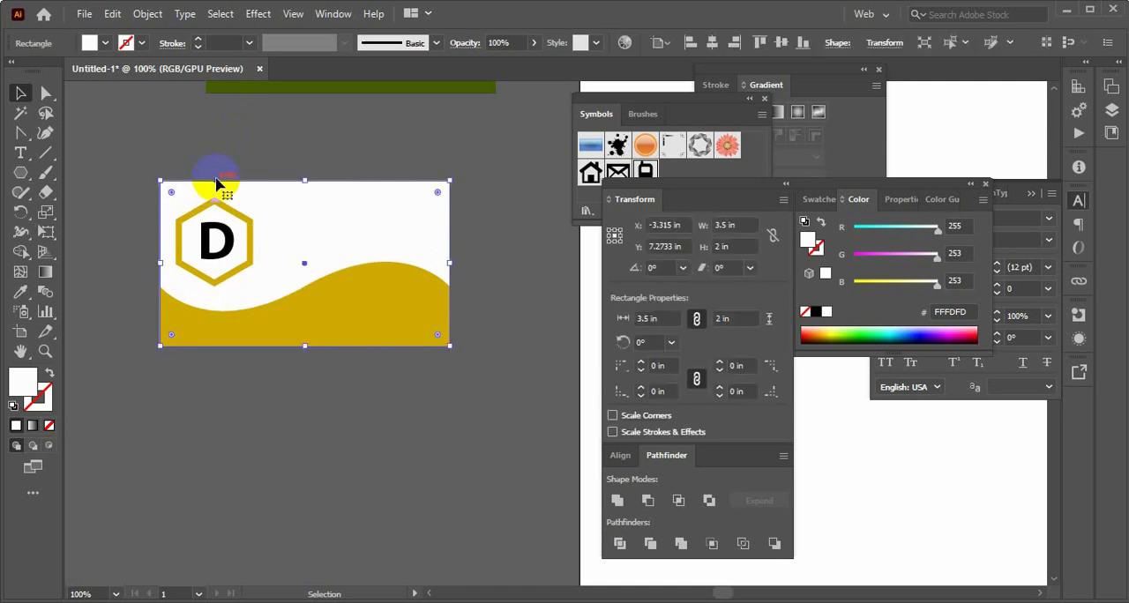
pyautogui.hotkey('ctrl', '2')
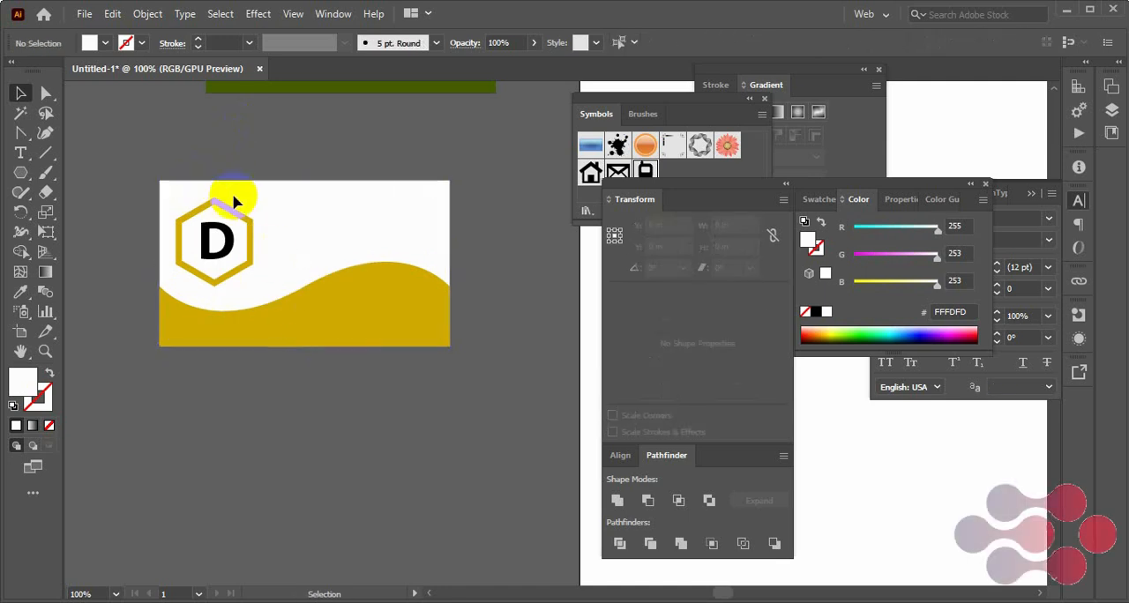
# Shrink the hexagon "D" logo further about its centre on the second card
pyautogui.click(225, 246)
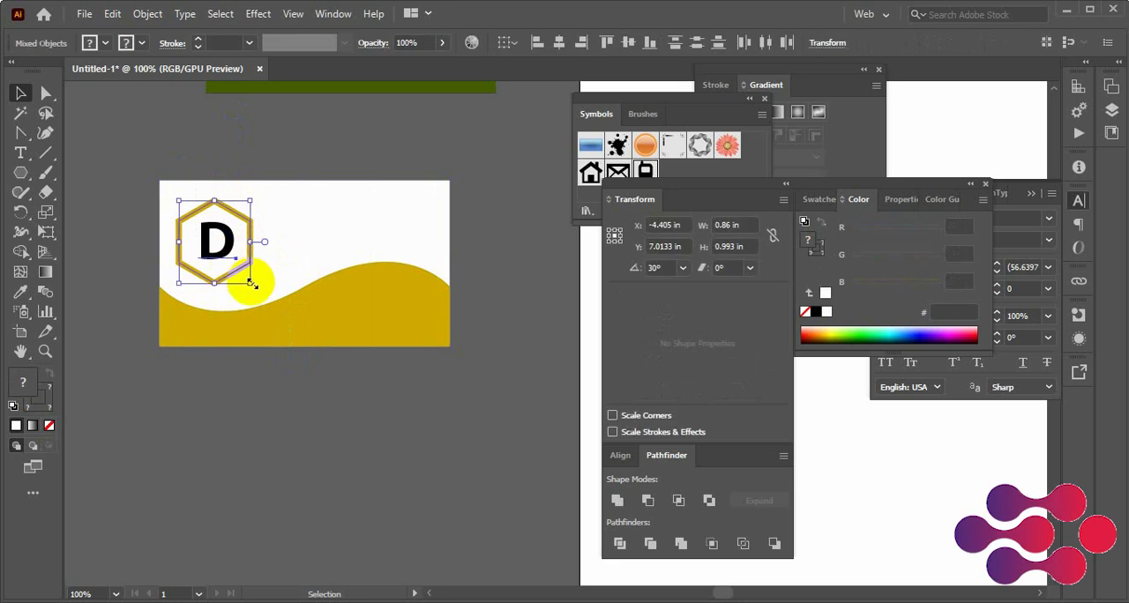
pyautogui.moveTo(249, 282); pyautogui.dragTo(242, 273)
pyautogui.click(305, 444)
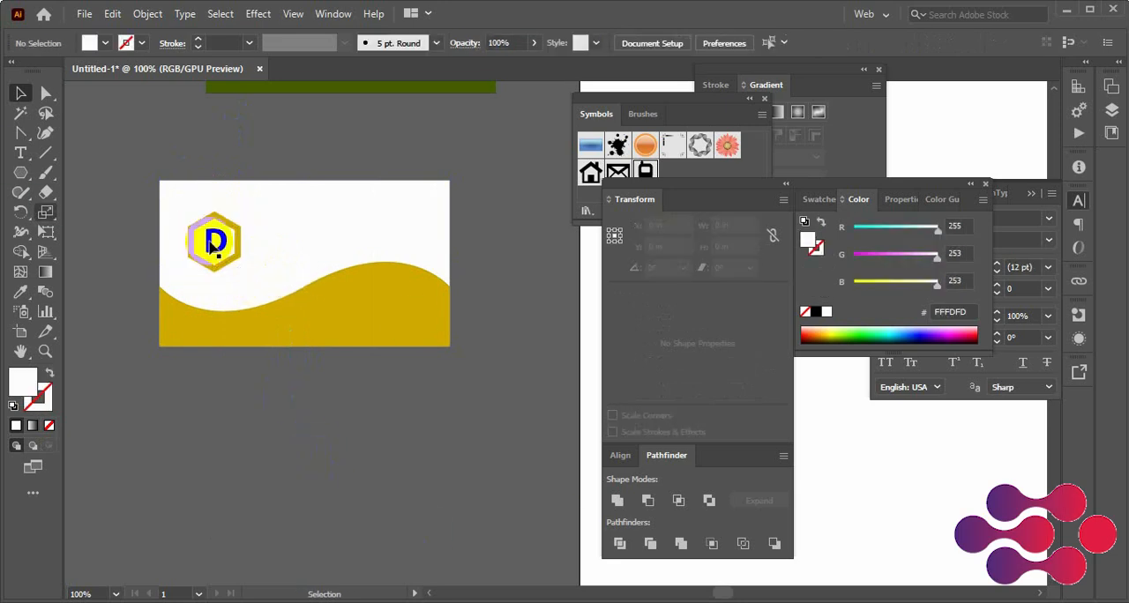
# Add the cardholder's full name in bold 10 pt Myriad Pro to the second card's white area
pyautogui.click(20, 152)
pyautogui.click(312, 214)
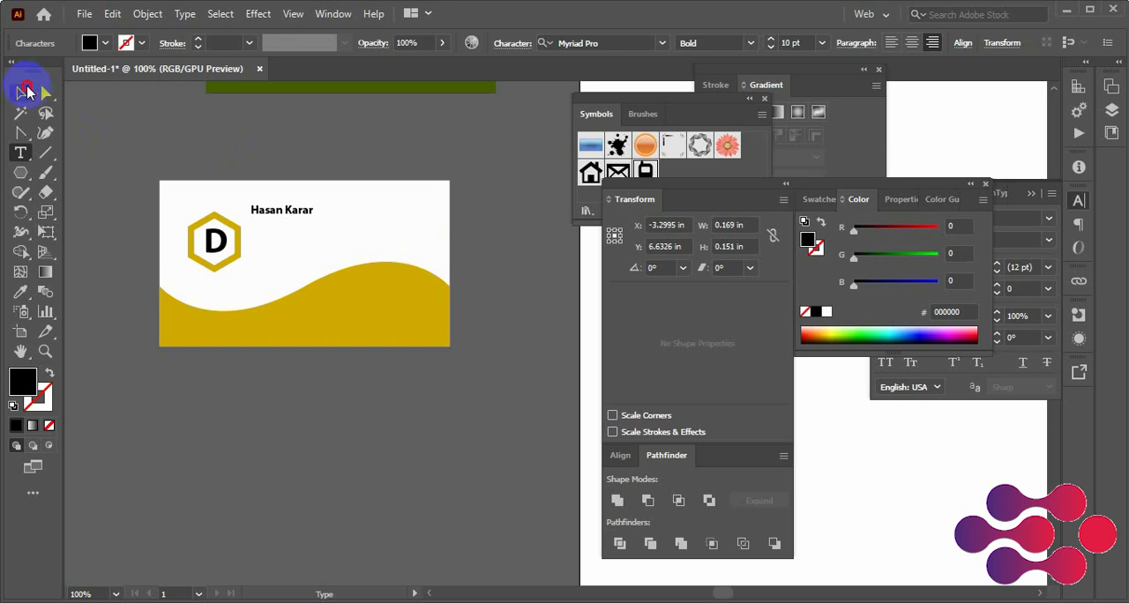
pyautogui.click(27, 91)
# Move the name to the card's upper-right corner, duplicate it just below and change the copy to "CEO"
pyautogui.moveTo(294, 208); pyautogui.dragTo(420, 217)
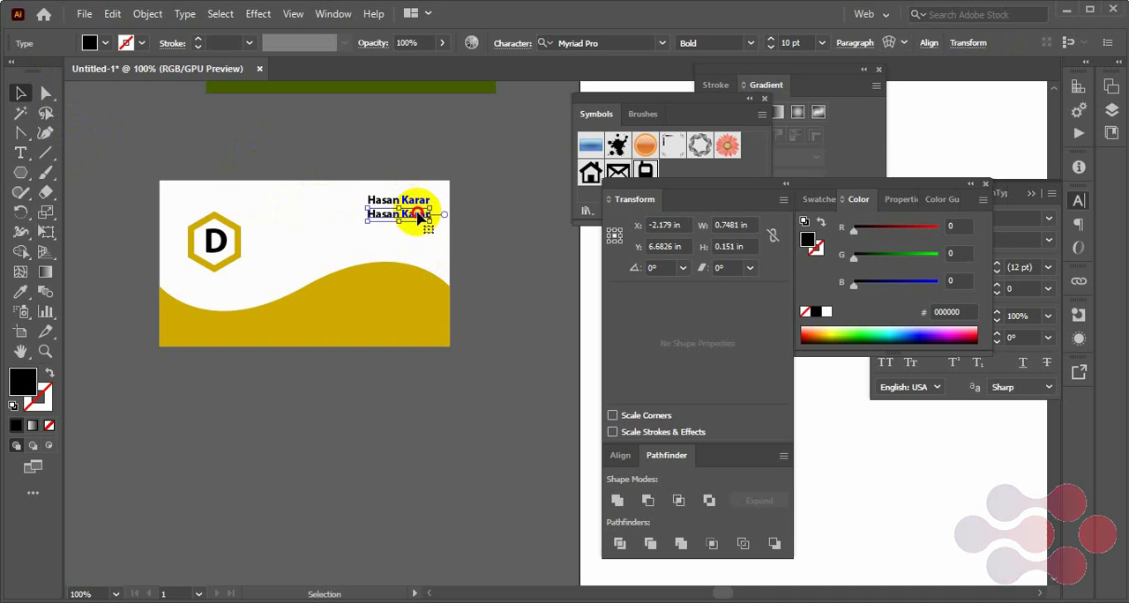
pyautogui.tripleClick(421, 215)
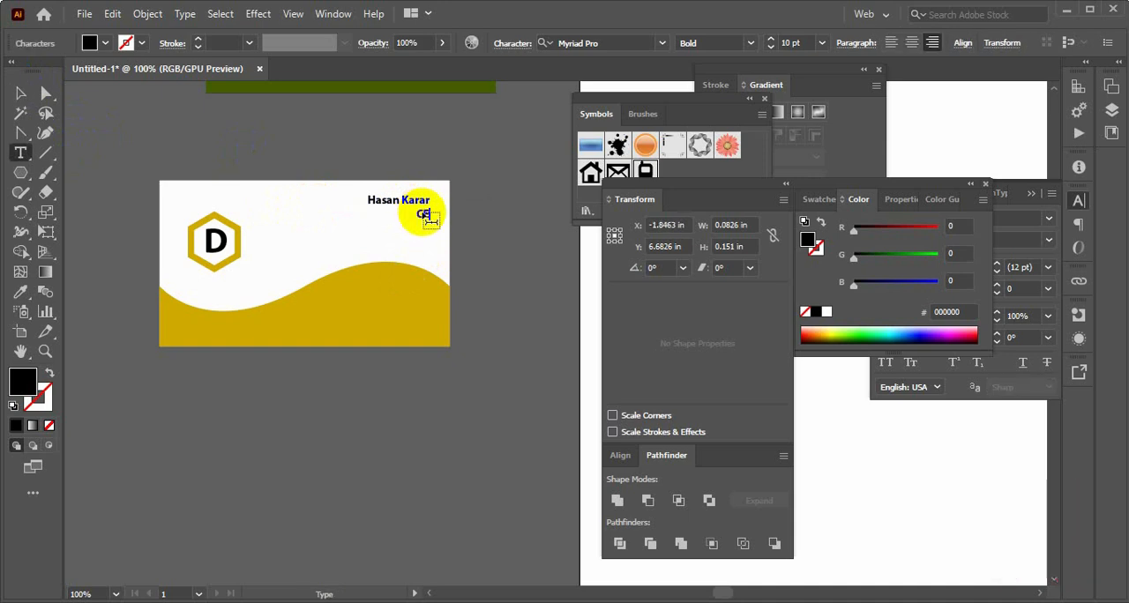
pyautogui.click(19, 93)
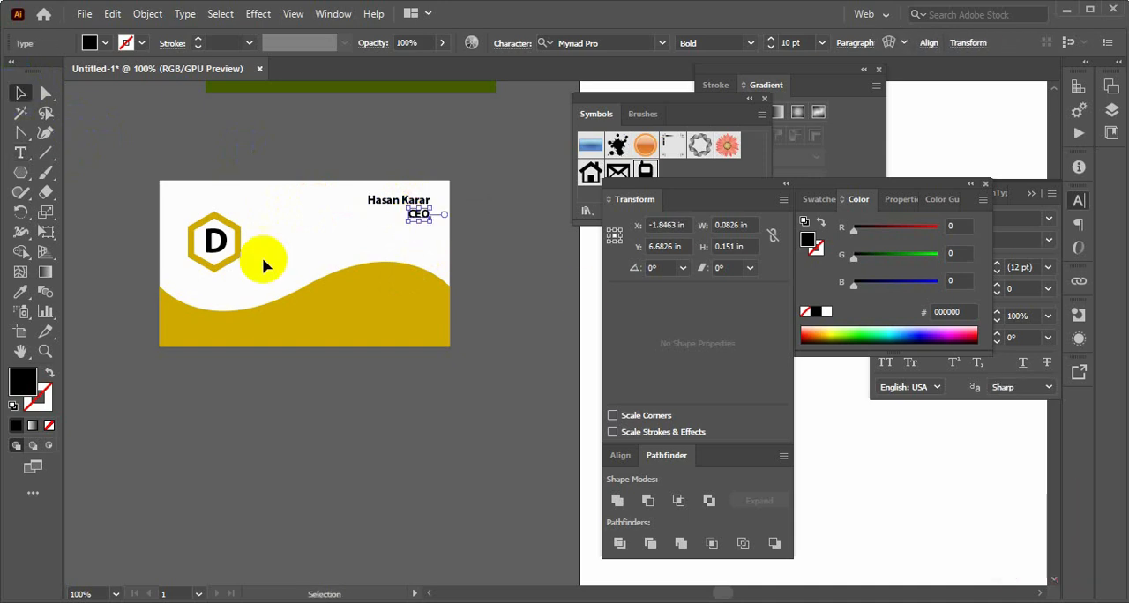
pyautogui.click(491, 277)
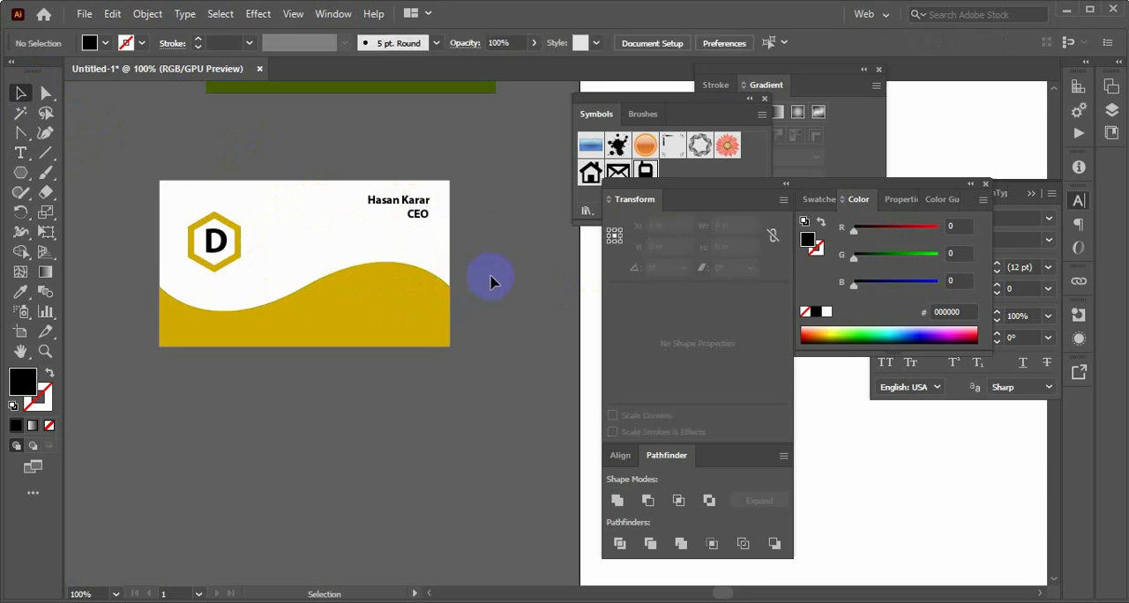
# Copy the cardholder's name beside the hexagon logo and change the copy to "Hasan IT"
pyautogui.moveTo(379, 203); pyautogui.dragTo(291, 244)
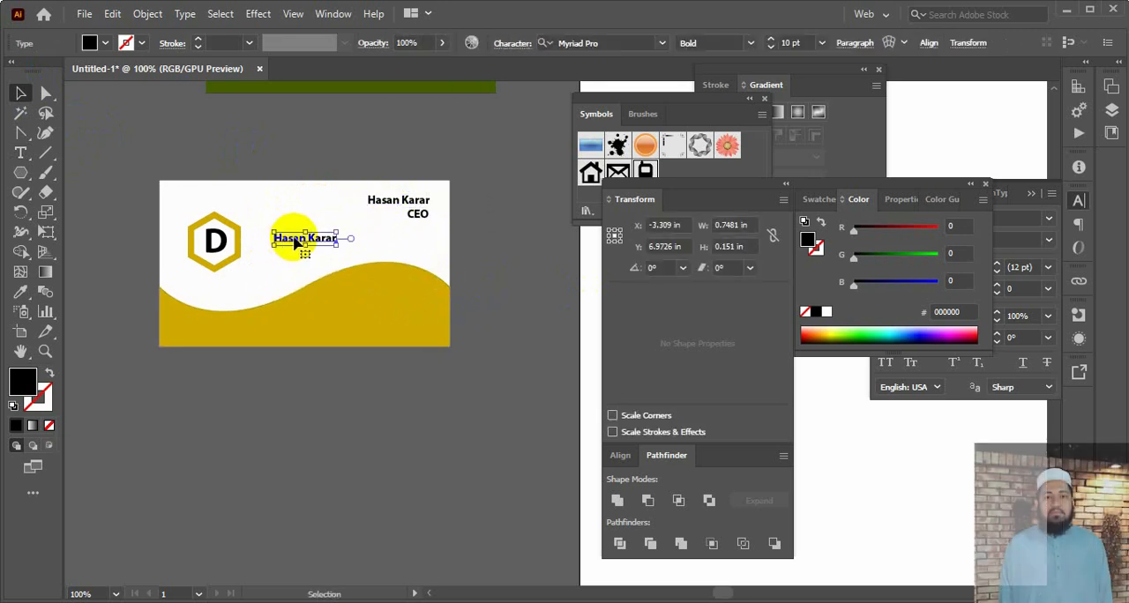
pyautogui.doubleClick(295, 244)
pyautogui.hotkey('ctrl', 'a')
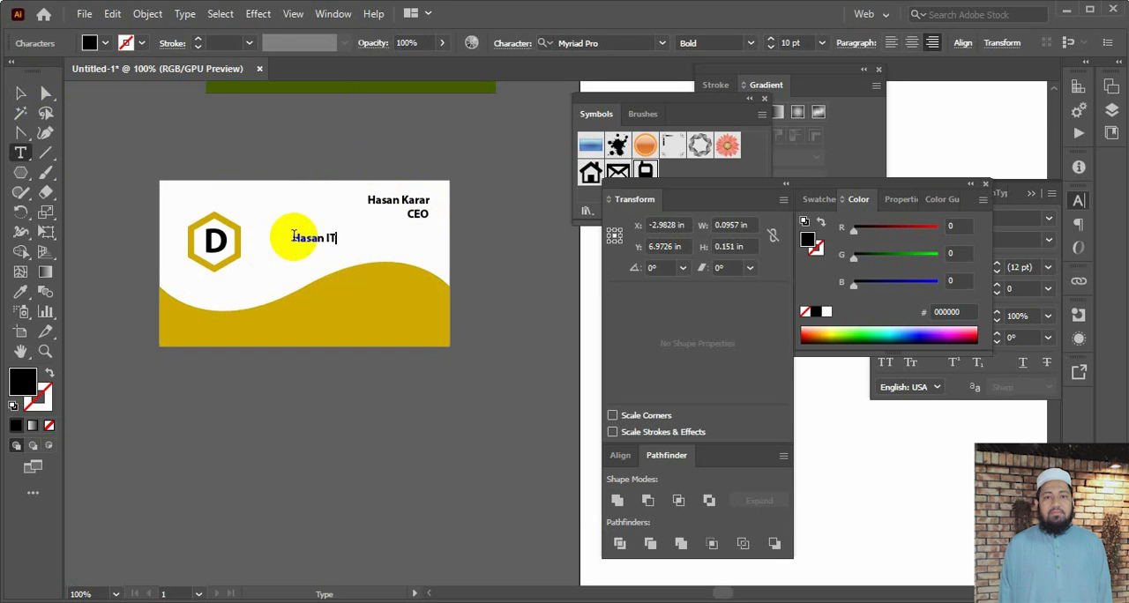
pyautogui.click(20, 93)
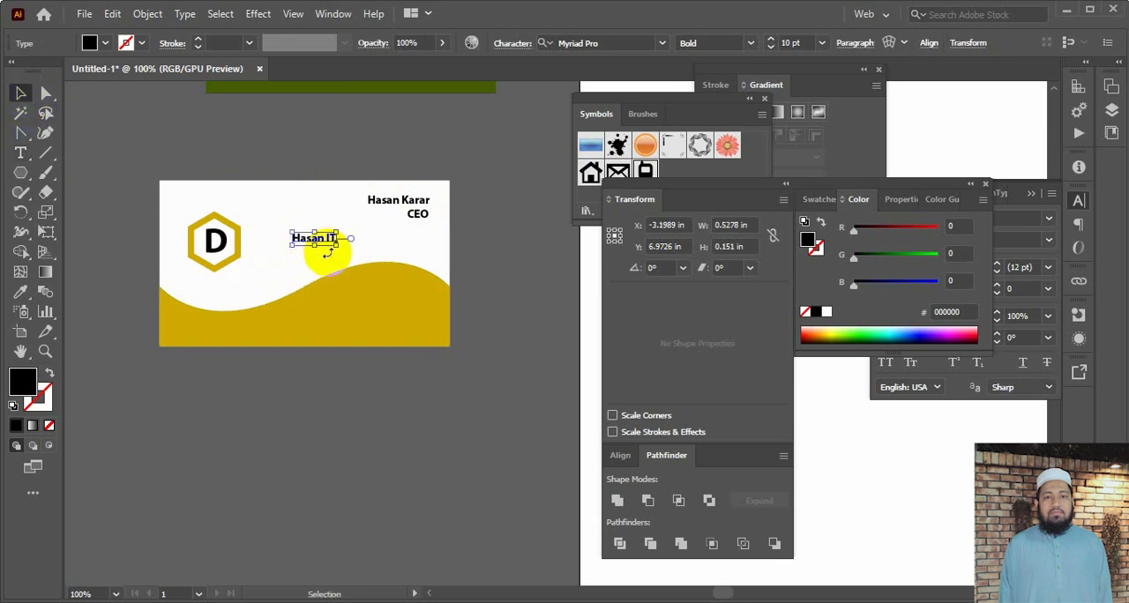
# Enlarge "Hasan IT" to about 1.21 by 0.35 in and colour it dark blue (#00278B)
pyautogui.moveTo(336, 248); pyautogui.dragTo(366, 254)
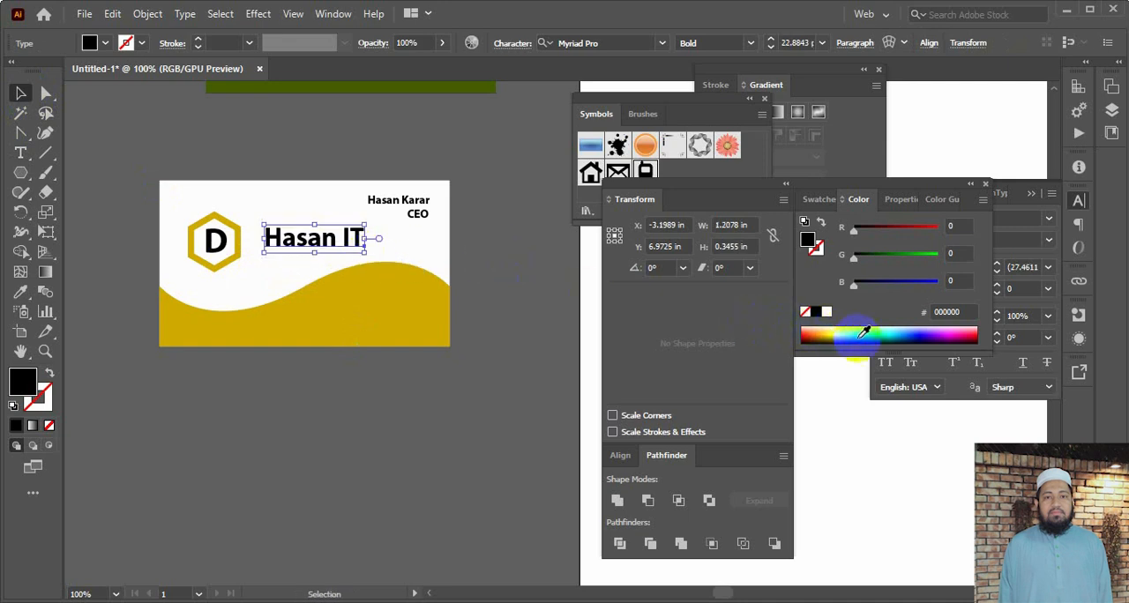
pyautogui.click(913, 333)
pyautogui.click(391, 270)
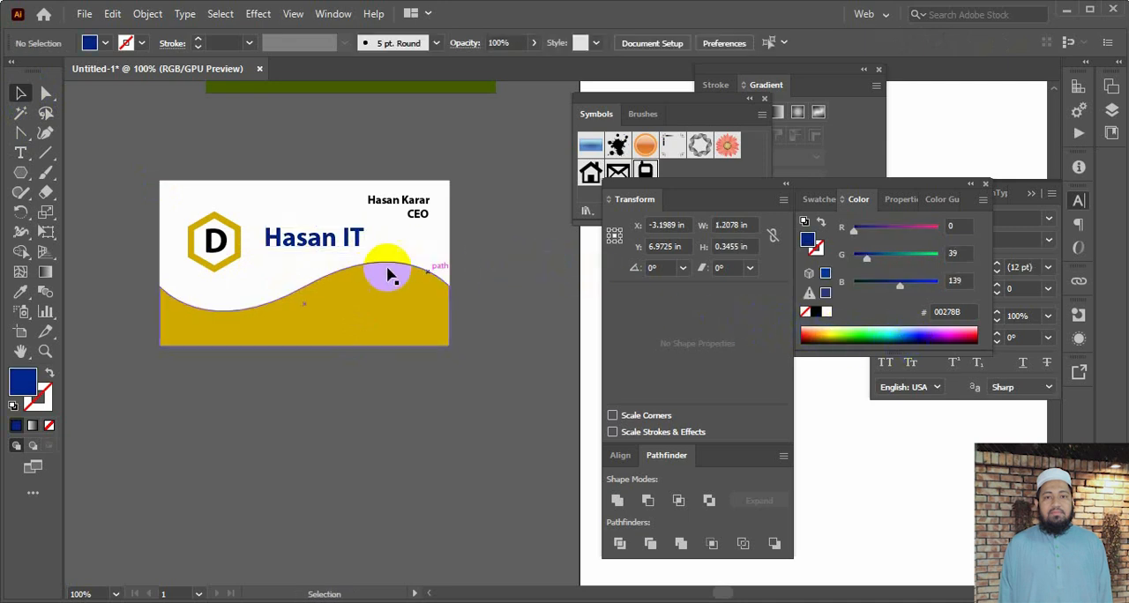
pyautogui.click(342, 251)
pyautogui.click(483, 266)
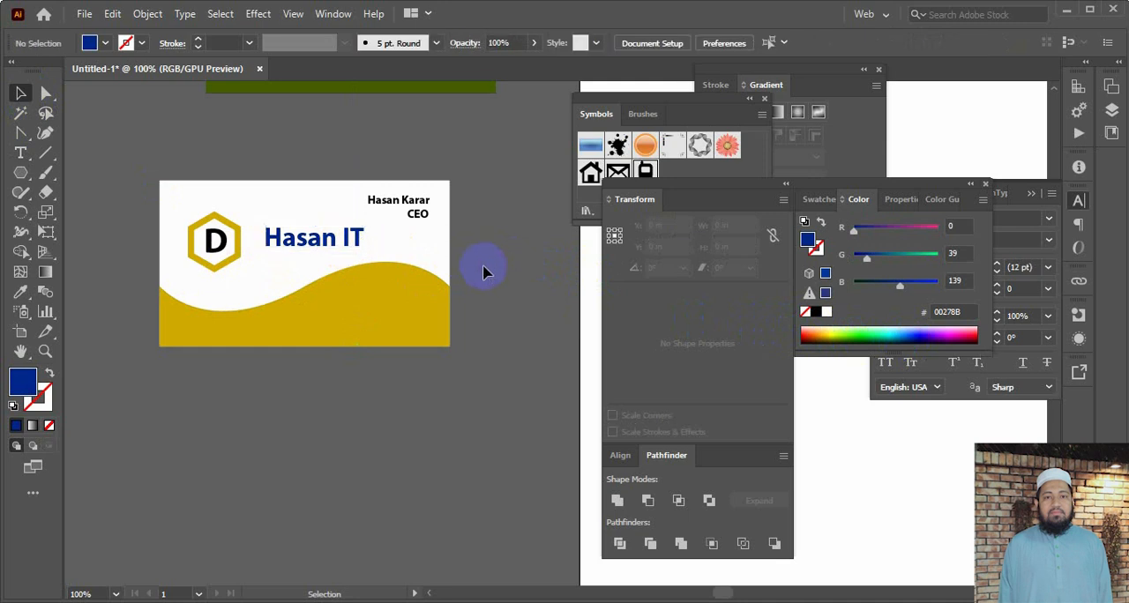
# Examine the first card's contact icons and details, and the second card's gold footer
pyautogui.scroll(3, 317, 335)
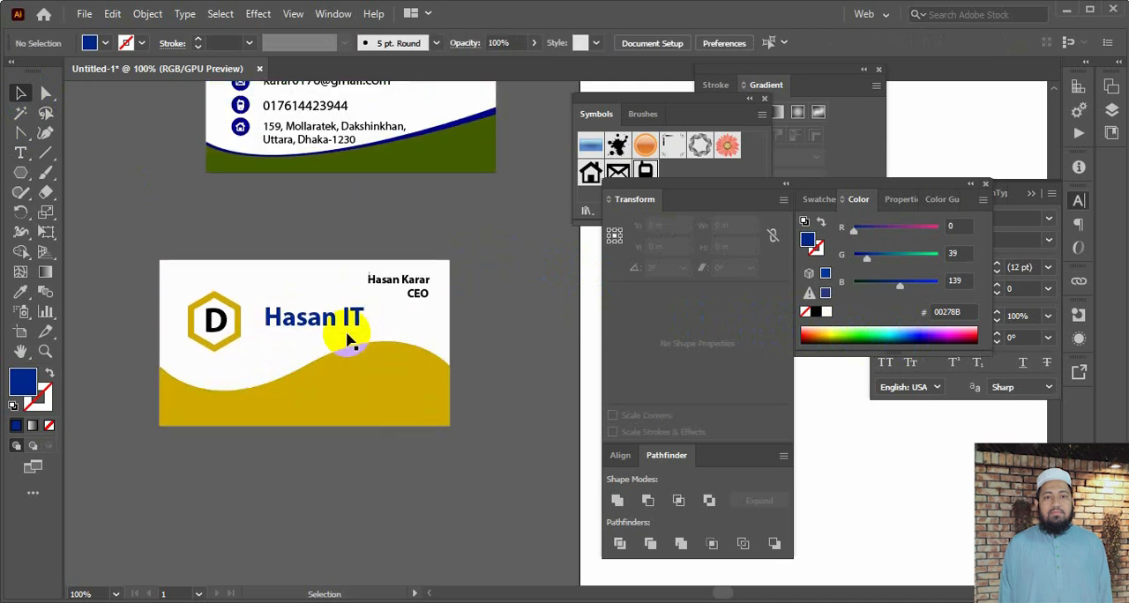
pyautogui.click(241, 159)
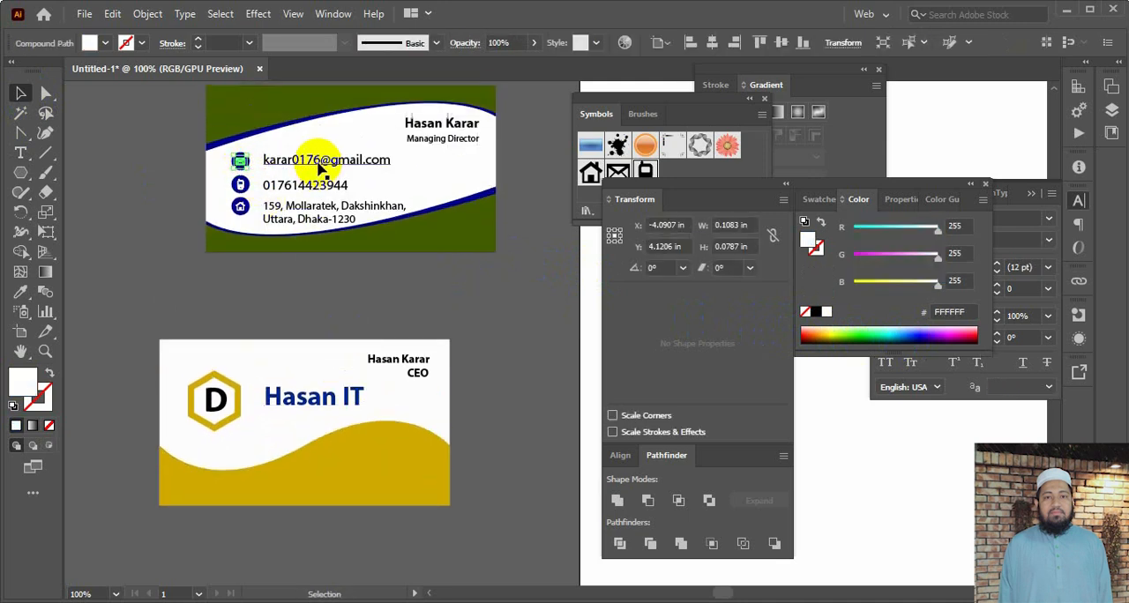
pyautogui.click(188, 153)
pyautogui.scroll(-2, 373, 290)
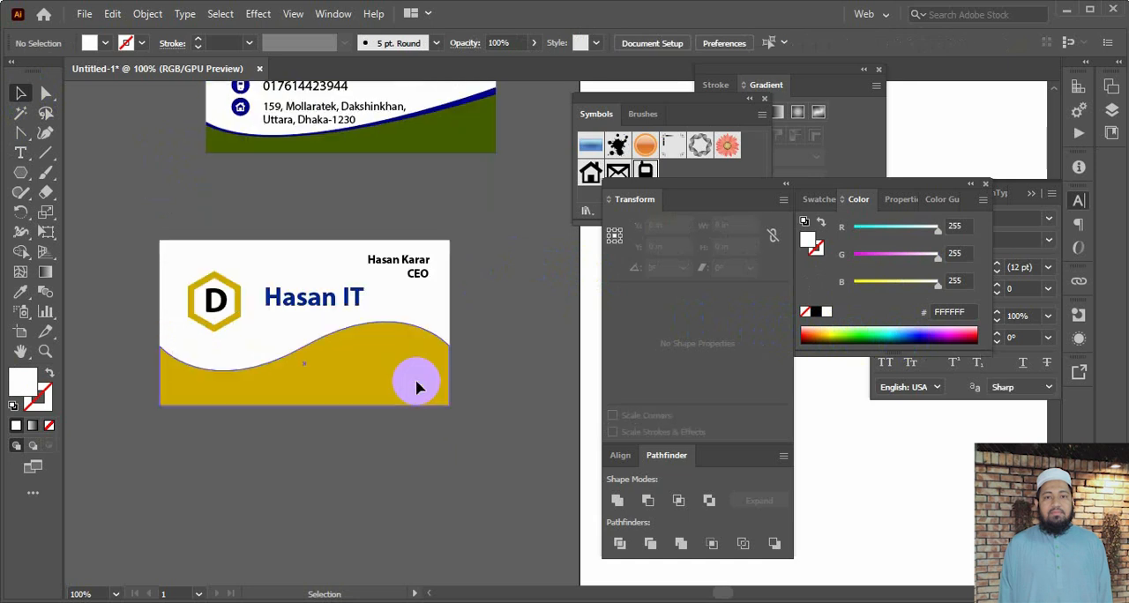
pyautogui.click(403, 363)
pyautogui.click(448, 411)
pyautogui.scroll(-1, 446, 403)
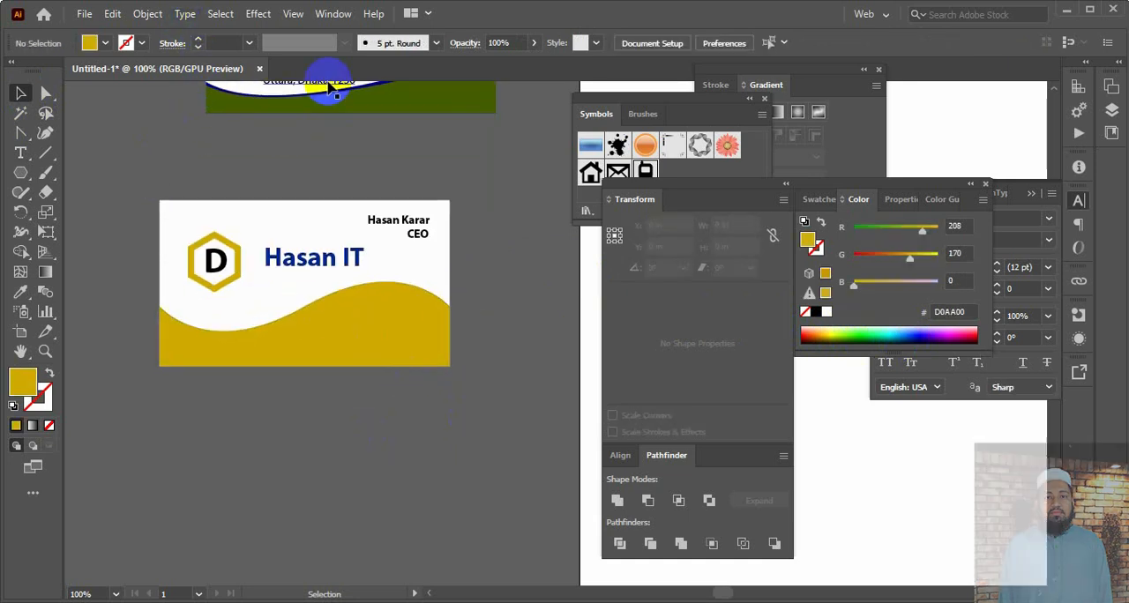
# Open the Web Icons symbol library and place the Phone symbol below the second card
pyautogui.click(333, 13)
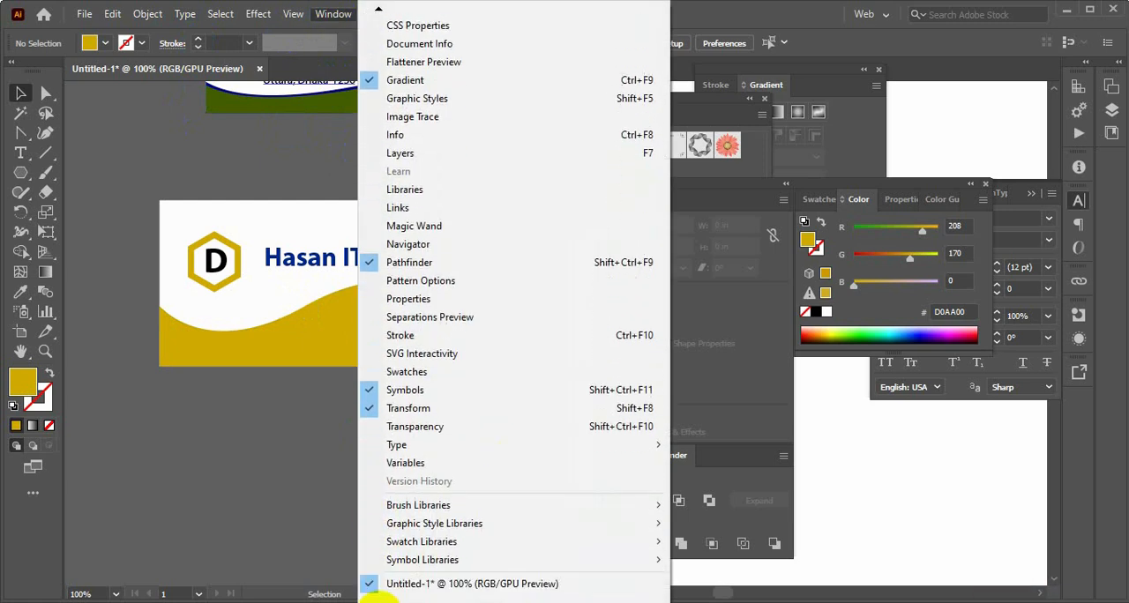
pyautogui.moveTo(435, 565)
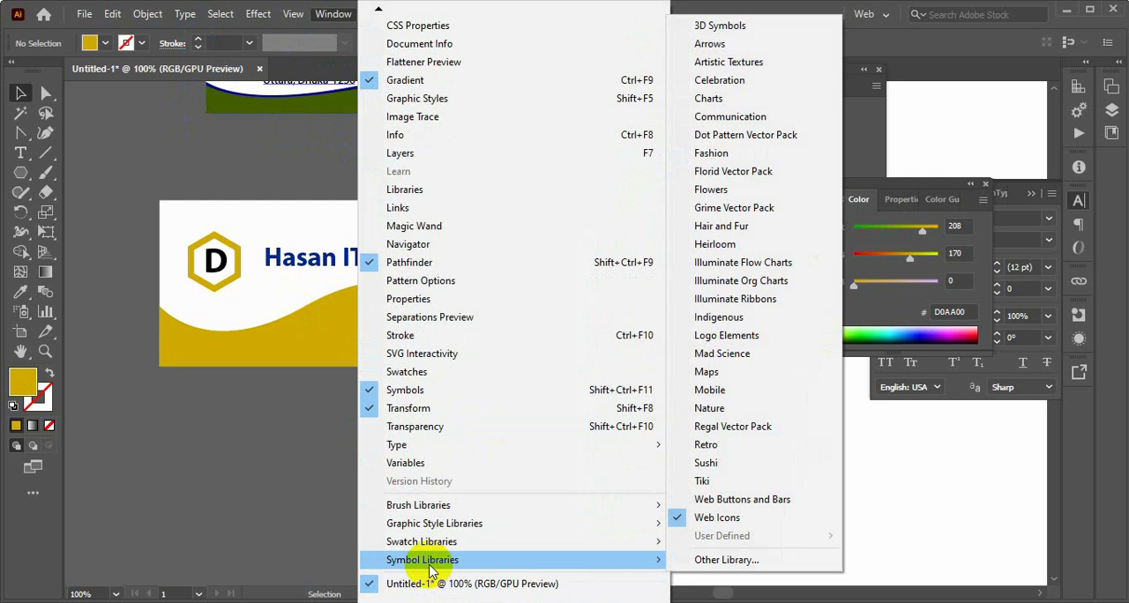
pyautogui.click(717, 518)
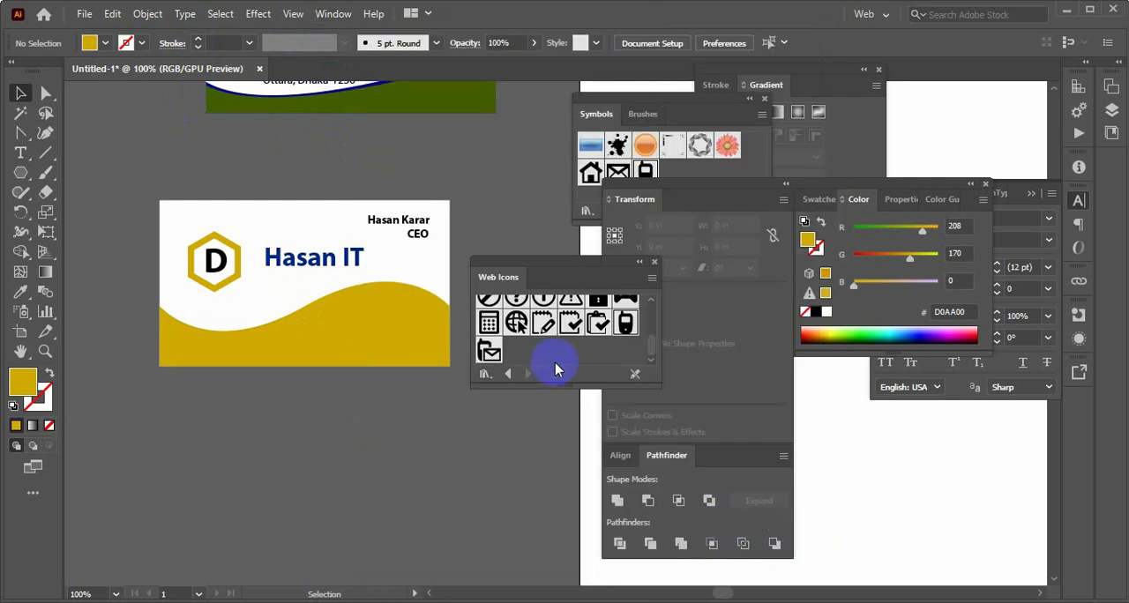
pyautogui.moveTo(625, 324); pyautogui.dragTo(331, 441)
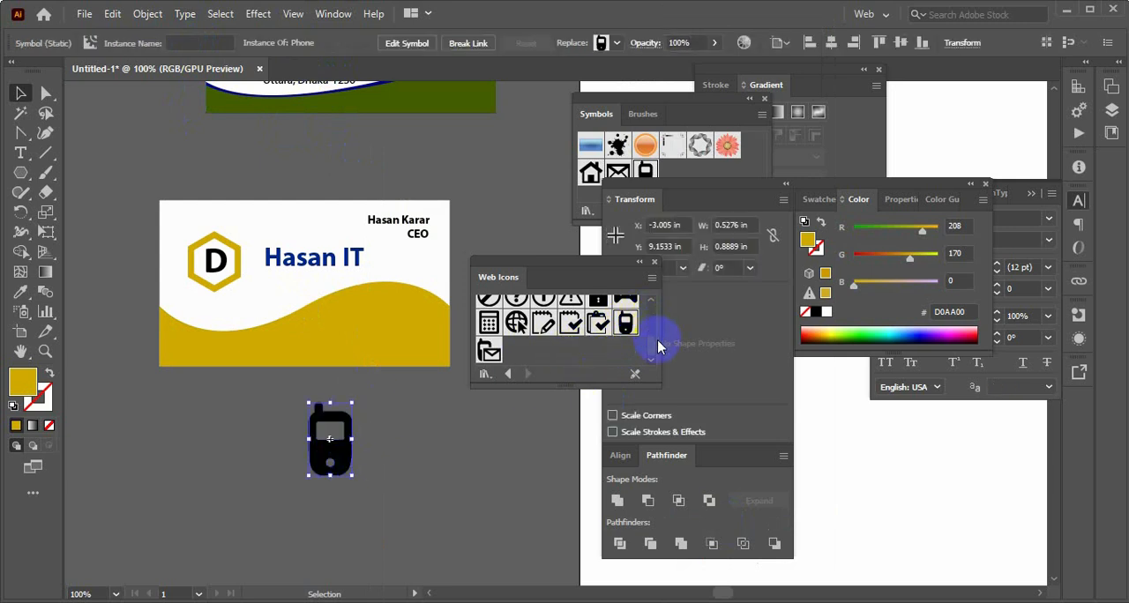
# Place the Email symbol from the Web Icons library beside the phone icon below the card
pyautogui.moveTo(653, 342); pyautogui.dragTo(650, 313)
pyautogui.scroll(3, 627, 333)
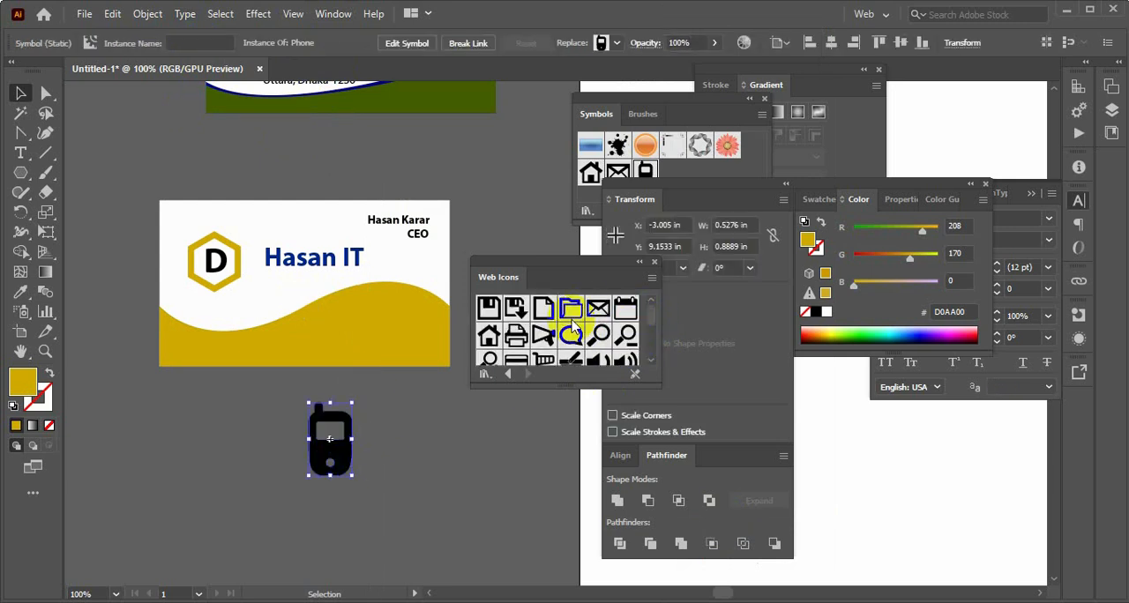
pyautogui.moveTo(502, 435); pyautogui.dragTo(445, 473)
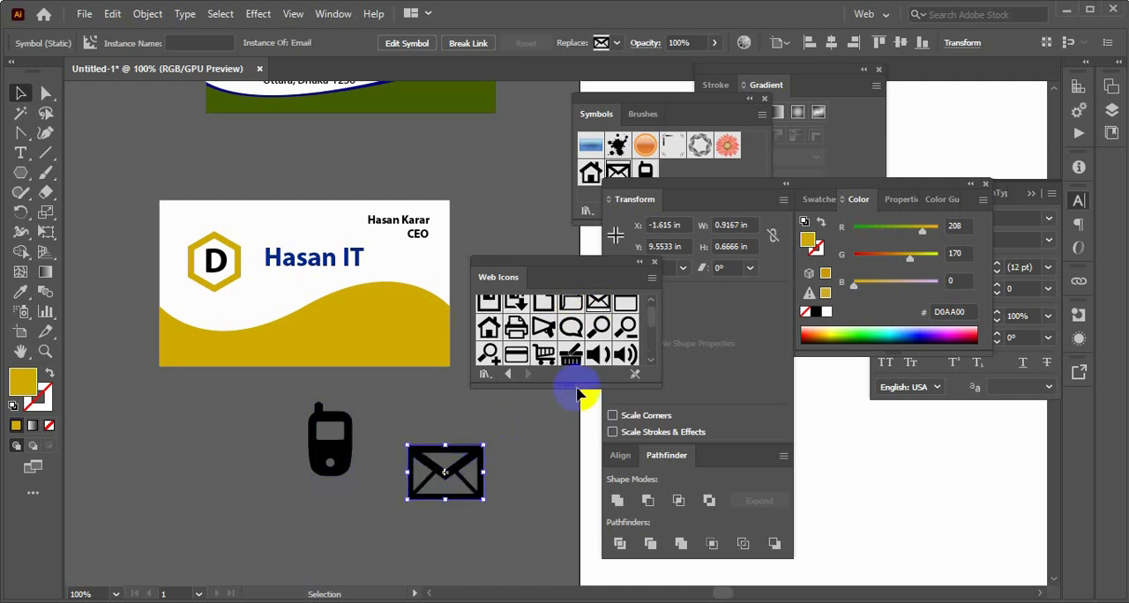
# Look through the Web Icons library and place a second Email symbol on the other side of the phone icon
pyautogui.moveTo(650, 315); pyautogui.dragTo(649, 309)
pyautogui.scroll(-4, 590, 332)
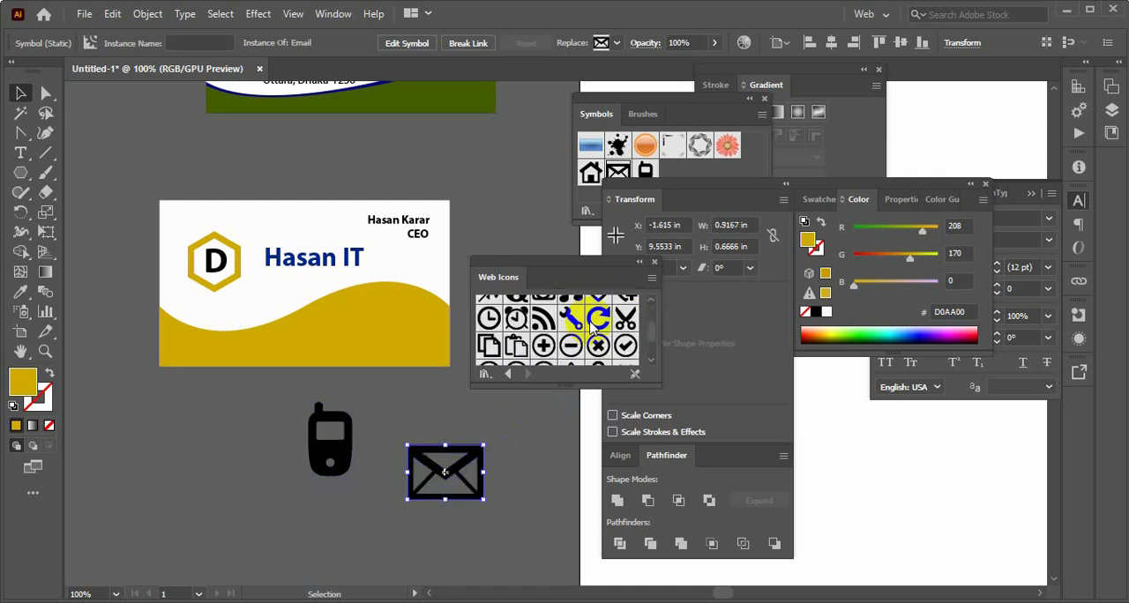
pyautogui.scroll(4, 608, 333)
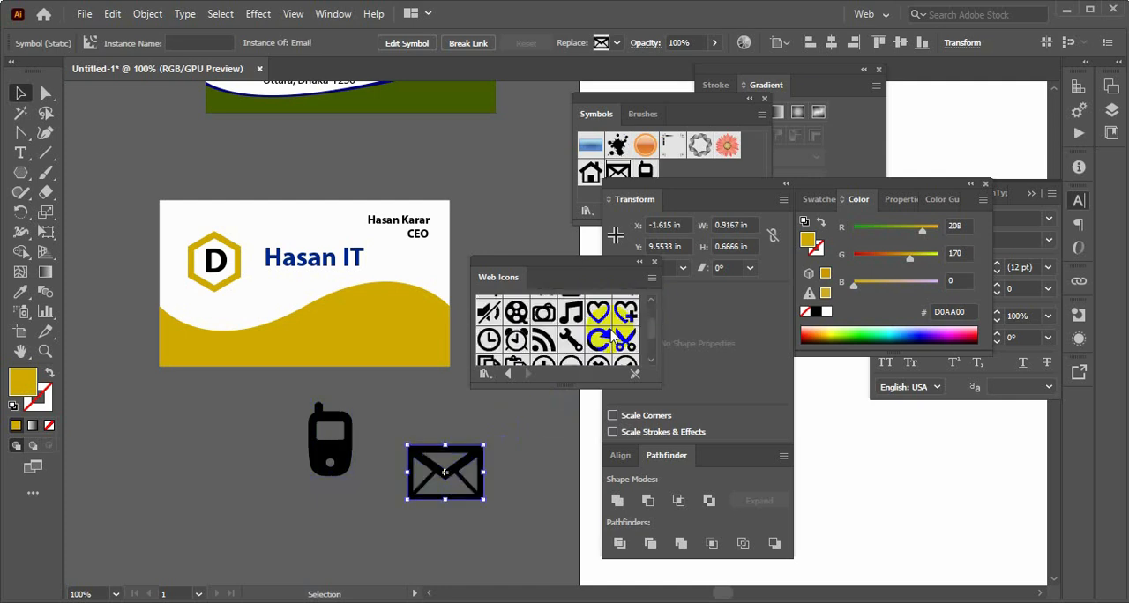
pyautogui.moveTo(597, 309); pyautogui.dragTo(254, 472)
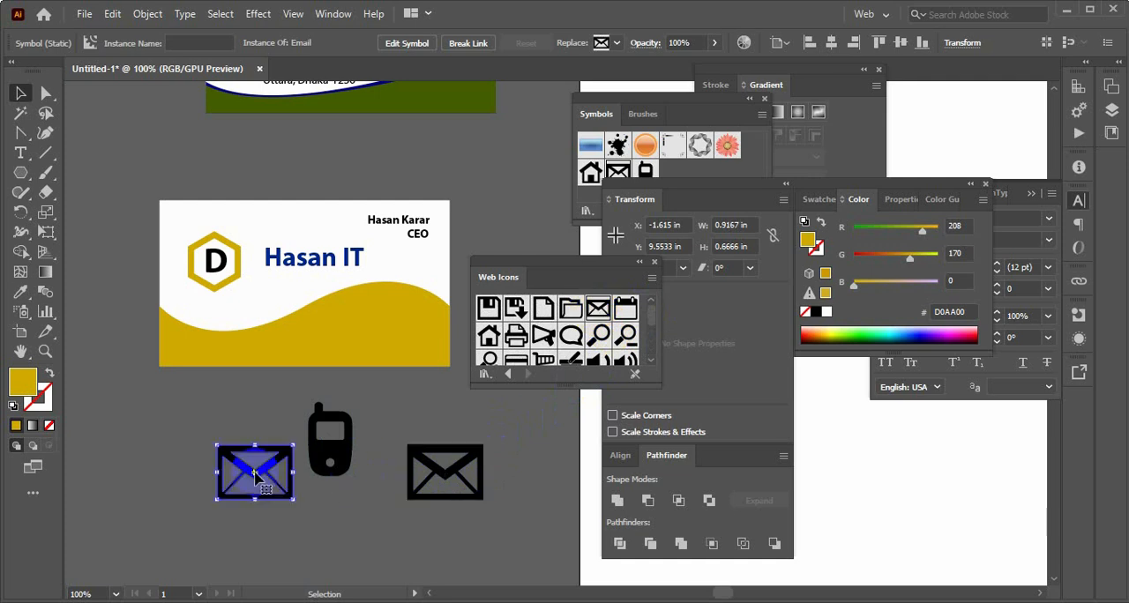
pyautogui.click(347, 512)
# Expand the email symbol to the left of the phone icon and fill it with green 568B00
pyautogui.click(291, 477)
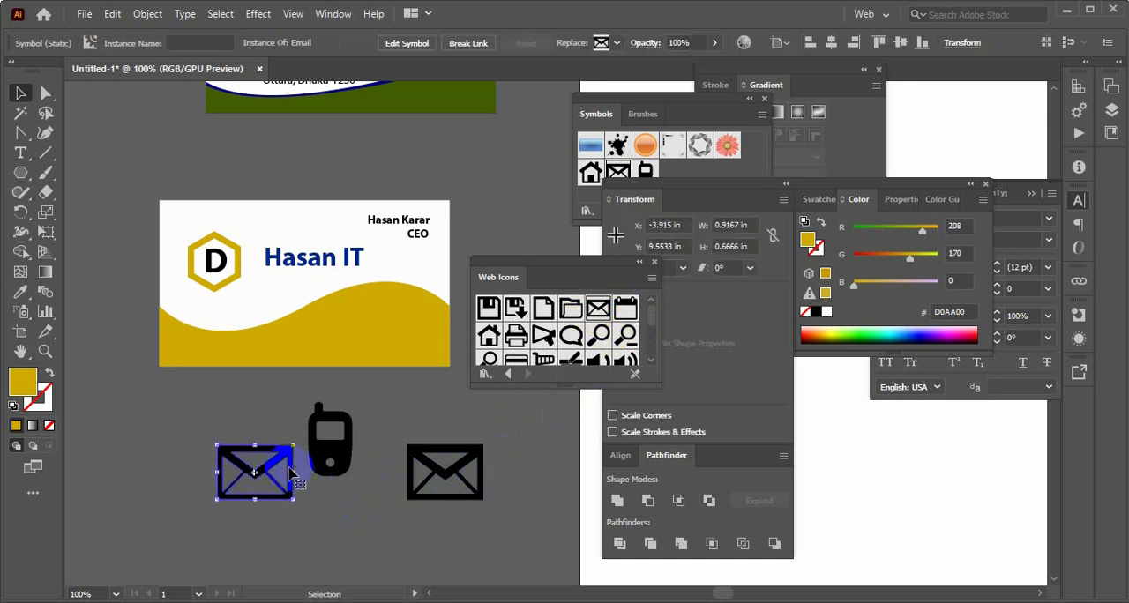
pyautogui.click(147, 20)
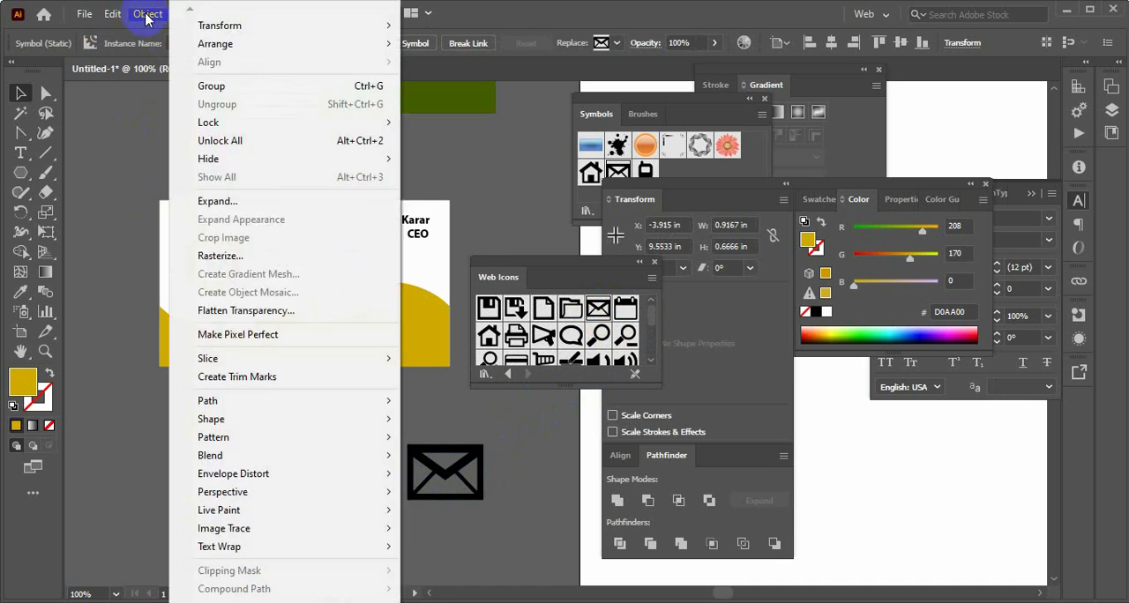
pyautogui.click(218, 202)
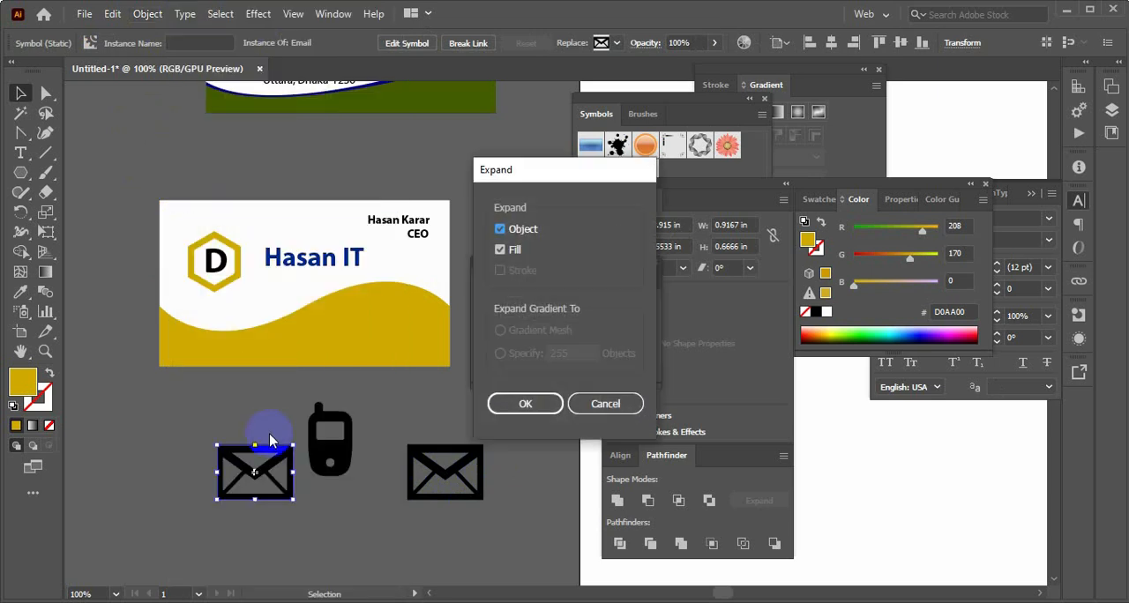
pyautogui.click(516, 404)
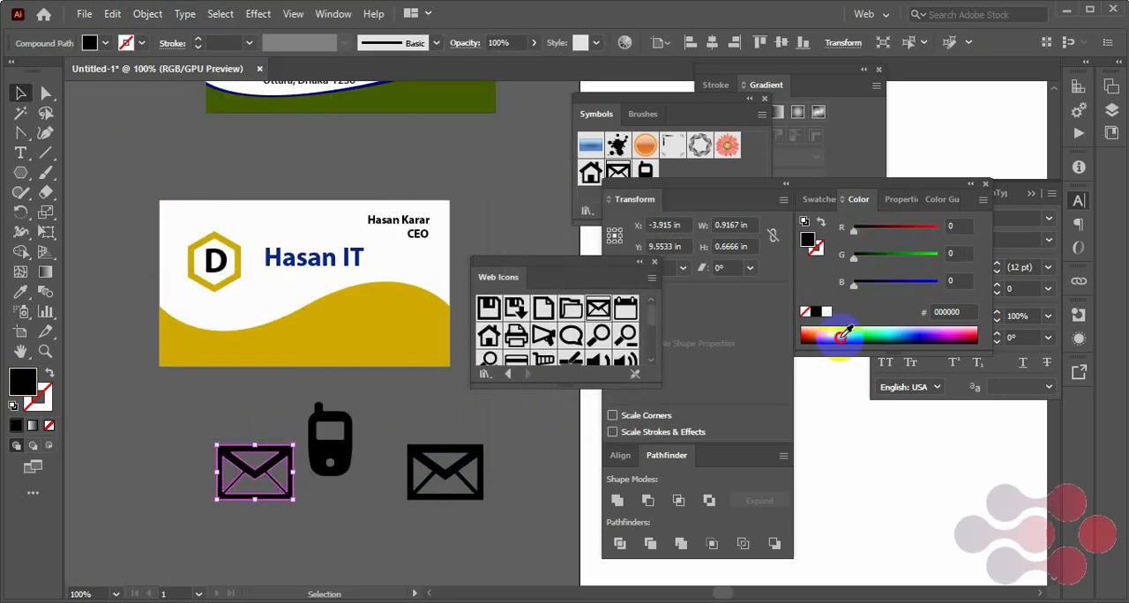
pyautogui.click(843, 339)
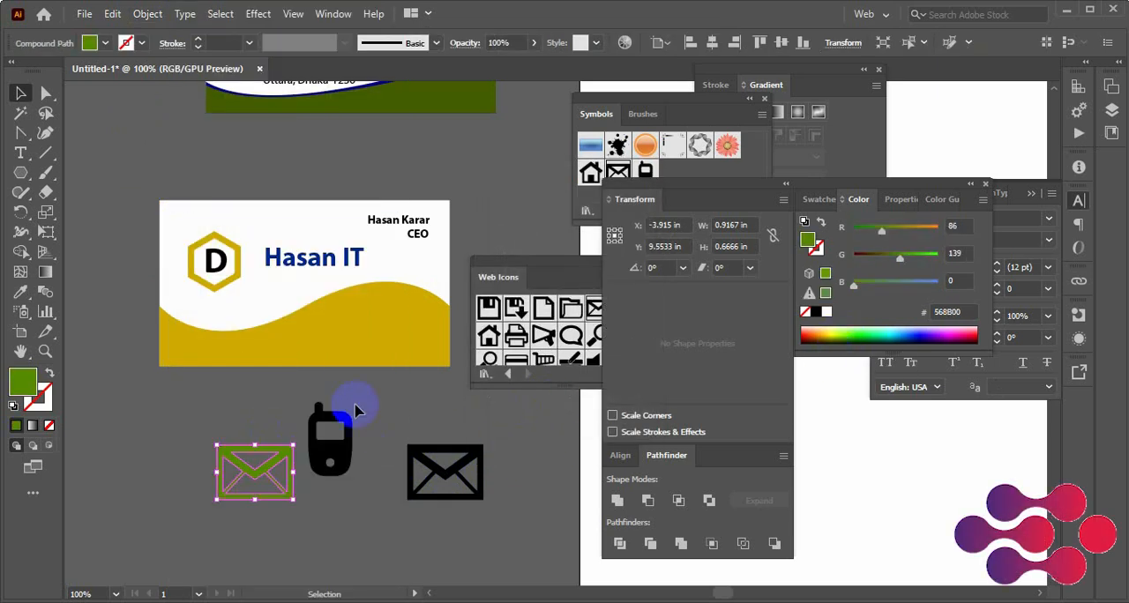
# Expand the phone symbol below the second card and fill it with purple 9200D0
pyautogui.click(335, 433)
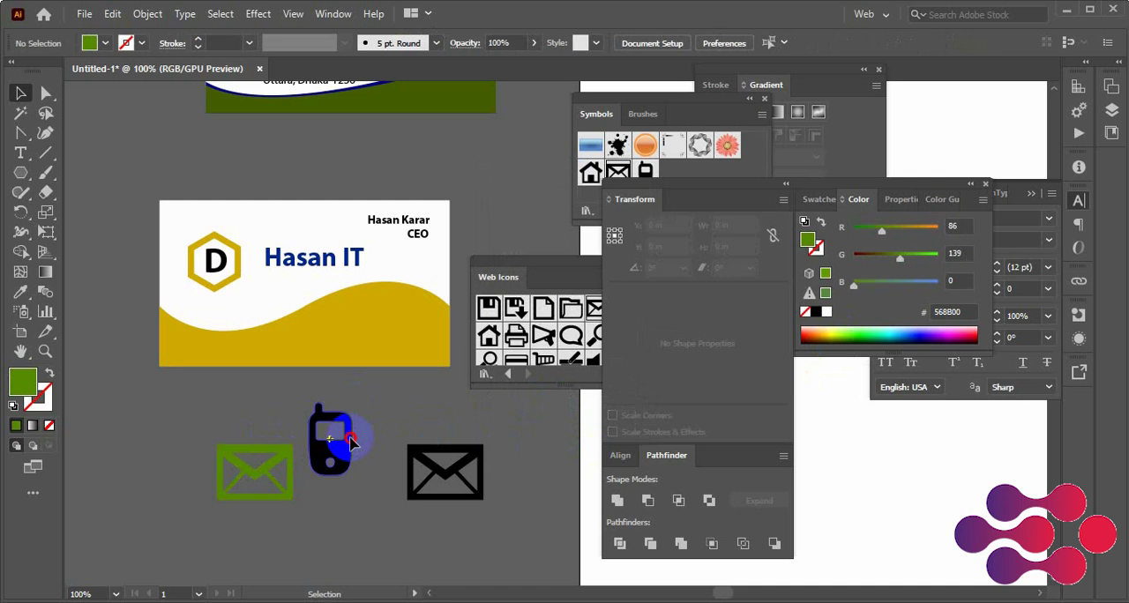
pyautogui.click(160, 13)
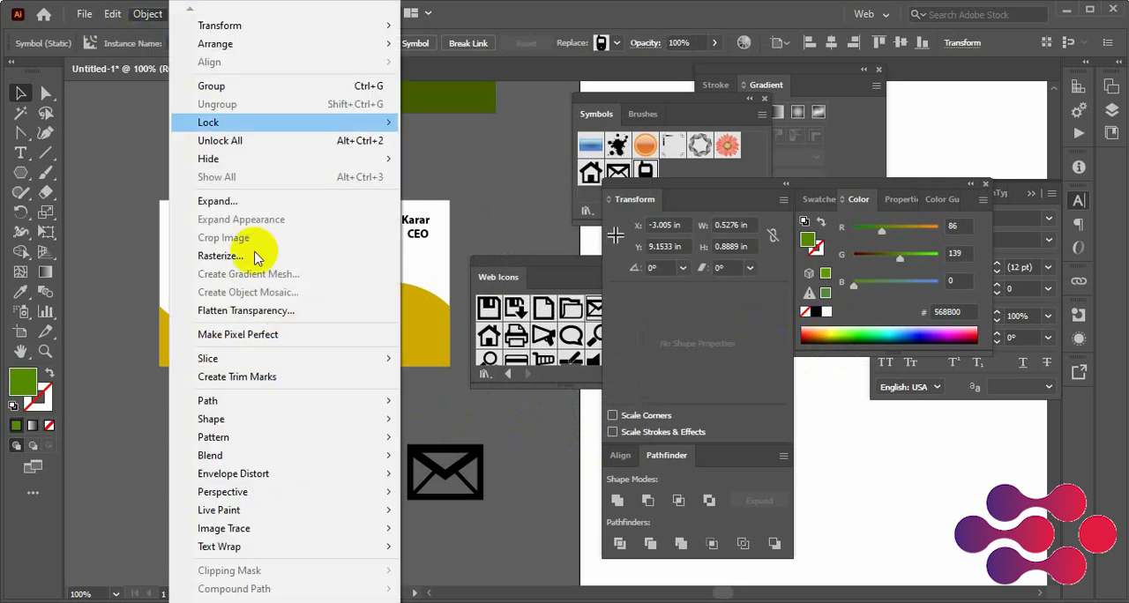
pyautogui.click(229, 203)
pyautogui.click(532, 404)
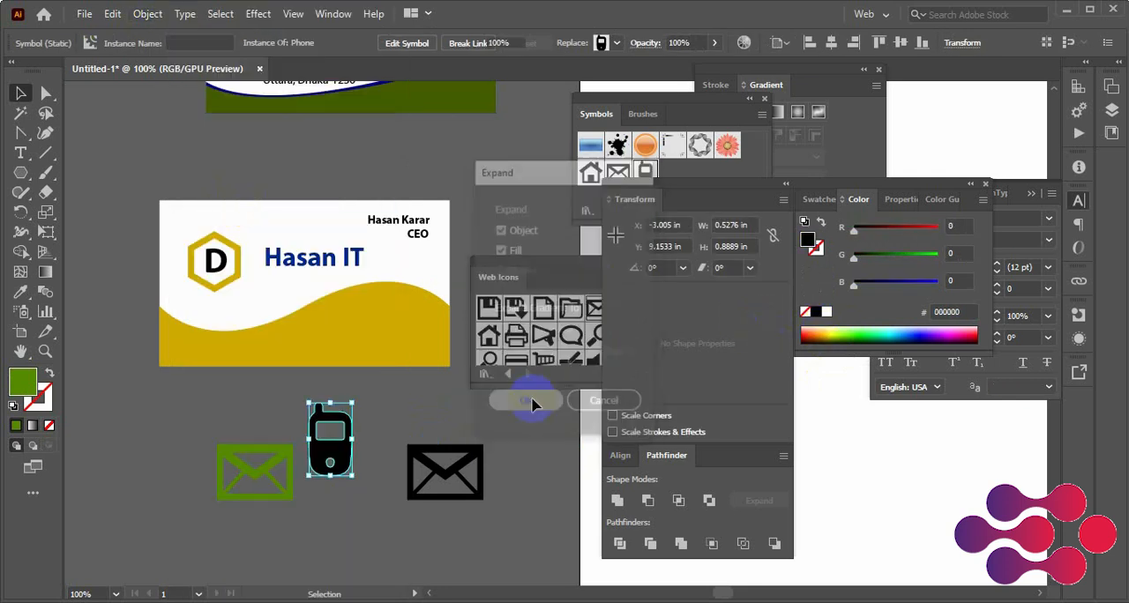
pyautogui.moveTo(870, 328); pyautogui.dragTo(950, 331)
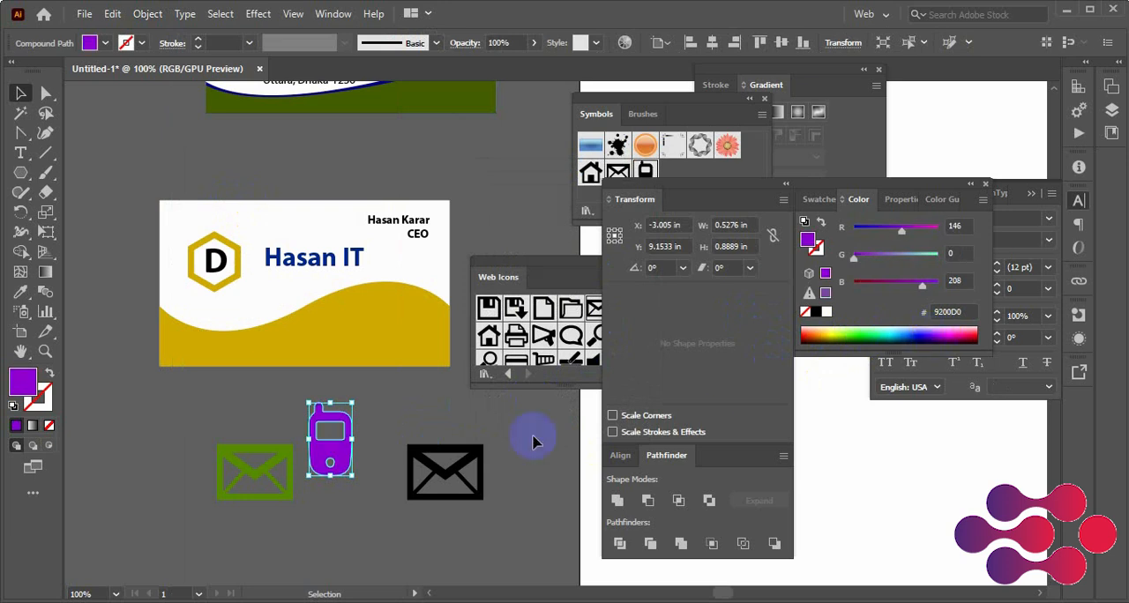
# Undo the green and purple icon fills and the expansion of the phone symbol
pyautogui.click(432, 424)
pyautogui.click(444, 461)
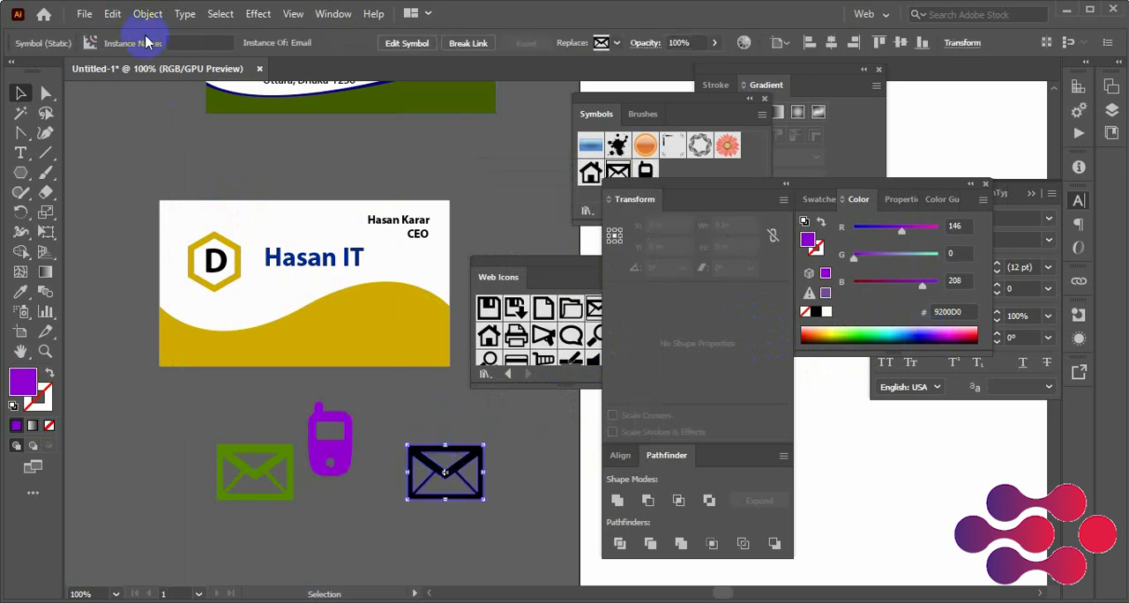
pyautogui.click(200, 422)
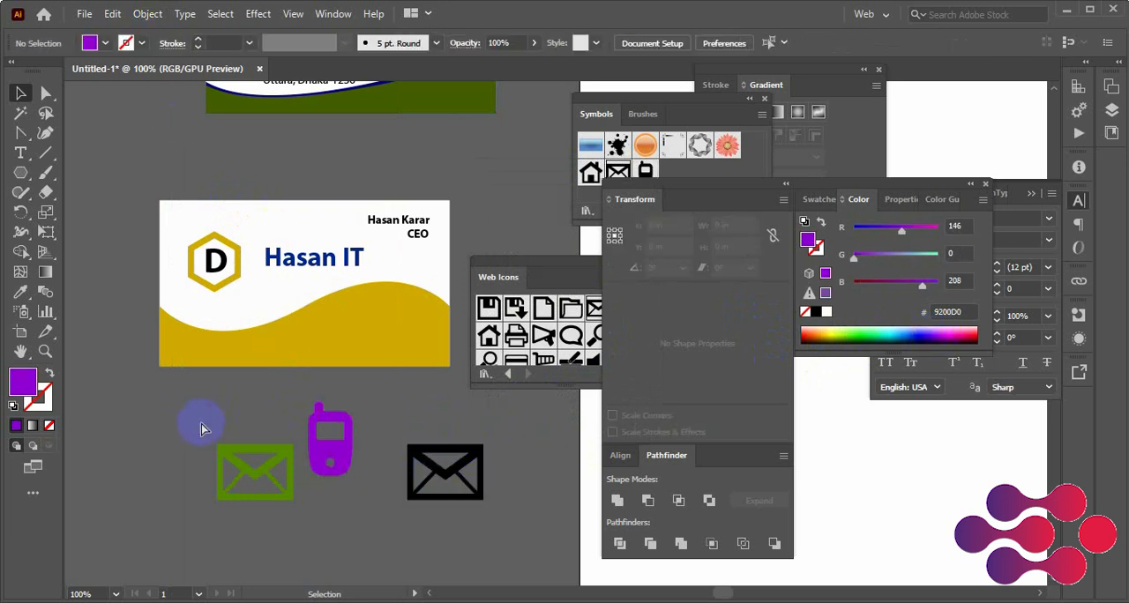
pyautogui.hotkey('ctrl', 'z')
pyautogui.hotkey('ctrl', 'z')
pyautogui.hotkey('ctrl', 'z')
pyautogui.hotkey('ctrl', 'z')
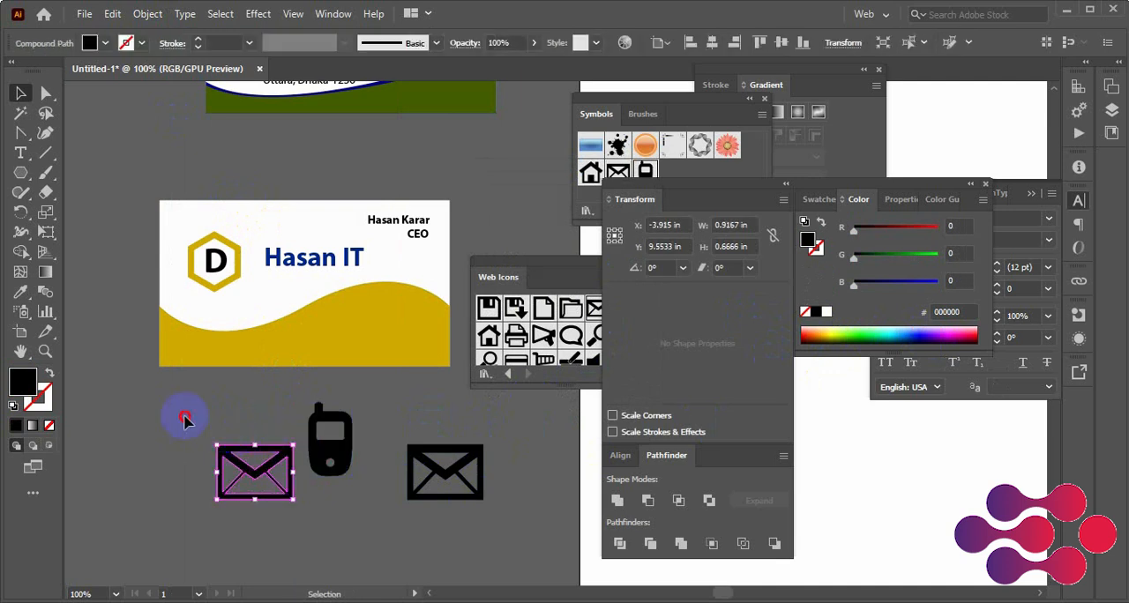
# Expand the two email icons and the phone icon together and fill them with green 468B00
pyautogui.click(183, 417)
pyautogui.moveTo(131, 415); pyautogui.dragTo(476, 494)
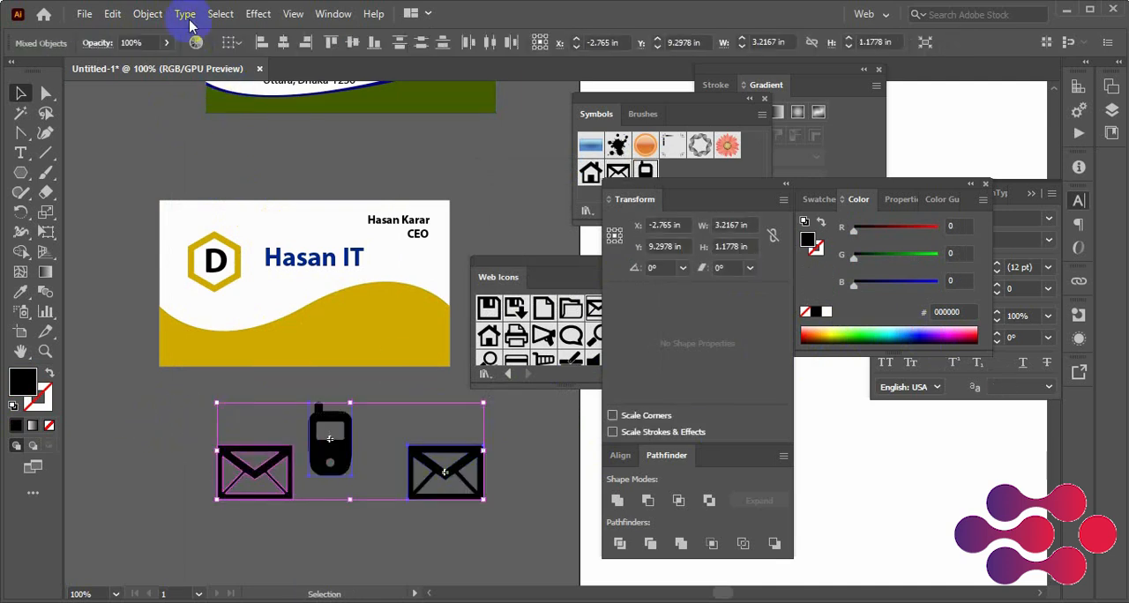
pyautogui.click(148, 14)
pyautogui.click(212, 201)
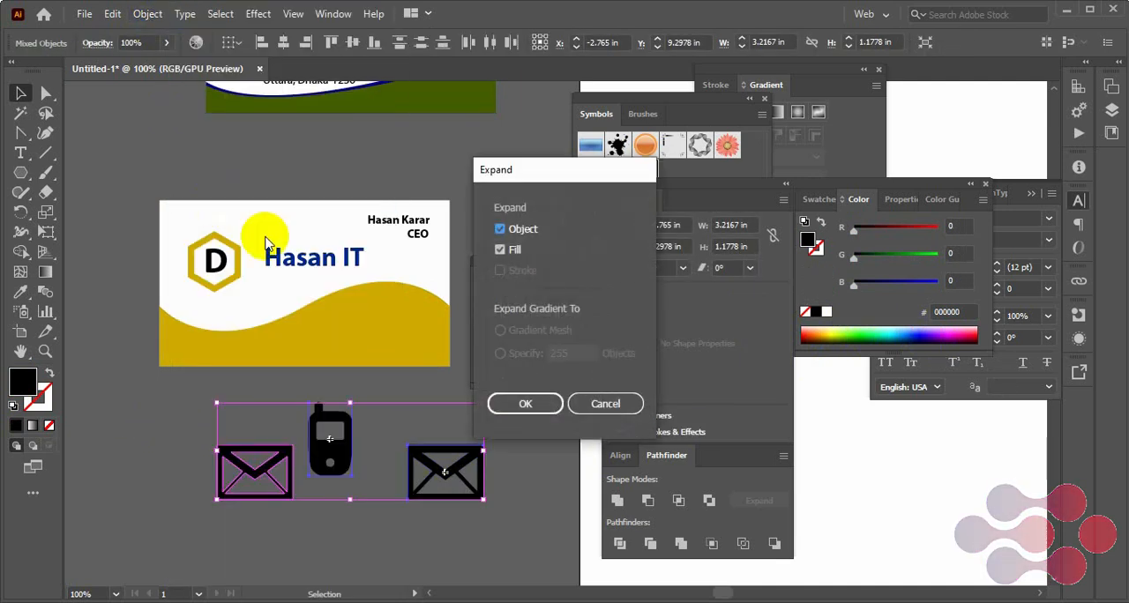
pyautogui.click(526, 402)
pyautogui.click(850, 332)
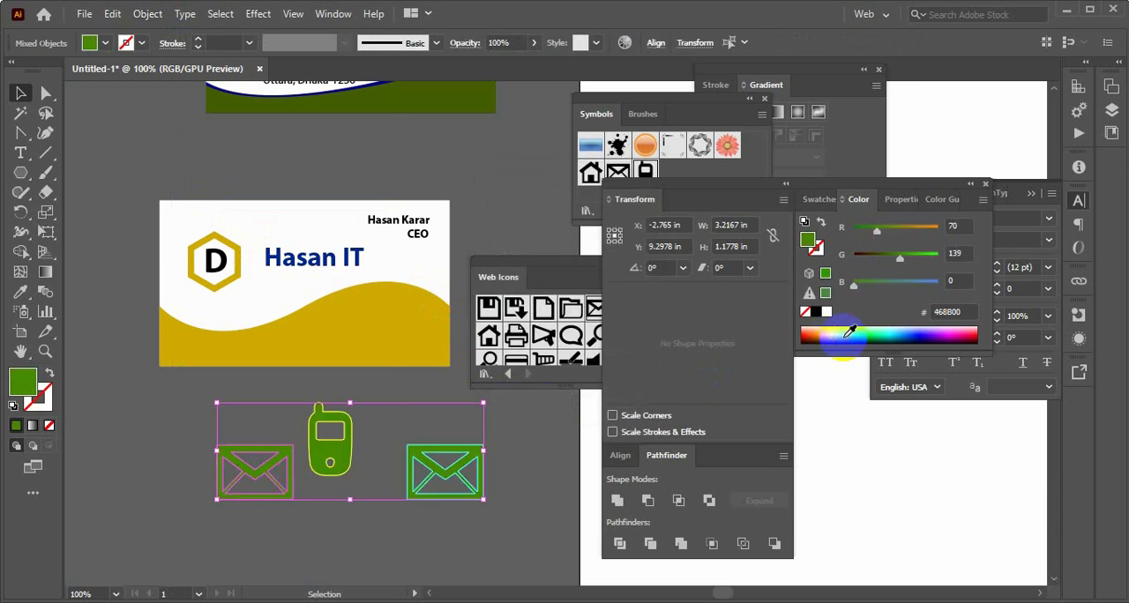
pyautogui.click(500, 470)
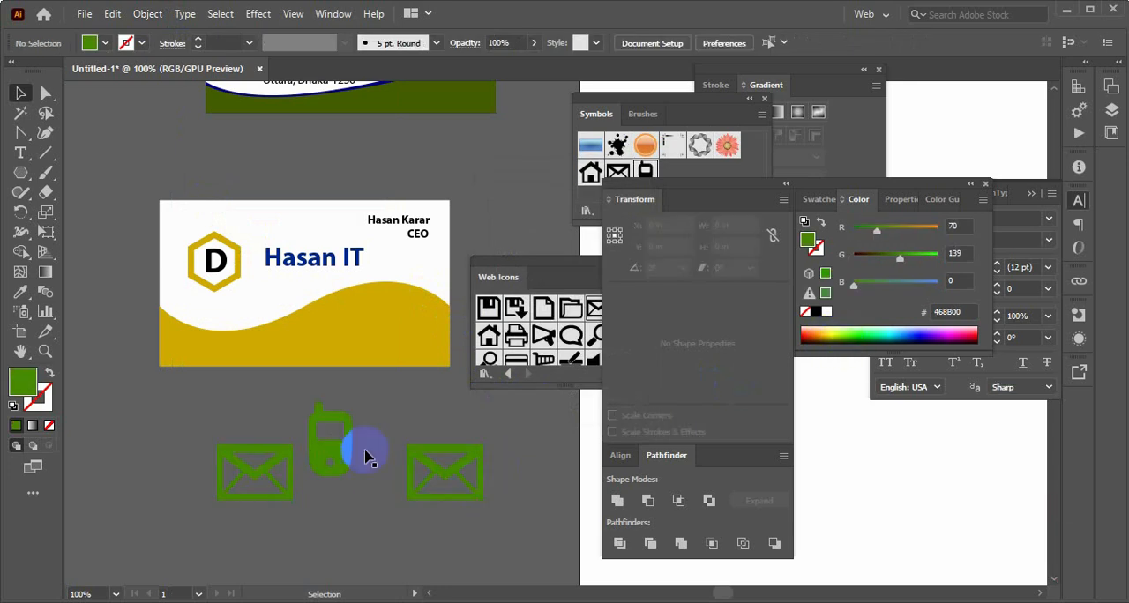
# Shrink the left email icon and the phone icon and place them on the second card's gold footer, the phone about 0.28 in wide
pyautogui.moveTo(257, 516); pyautogui.dragTo(260, 492)
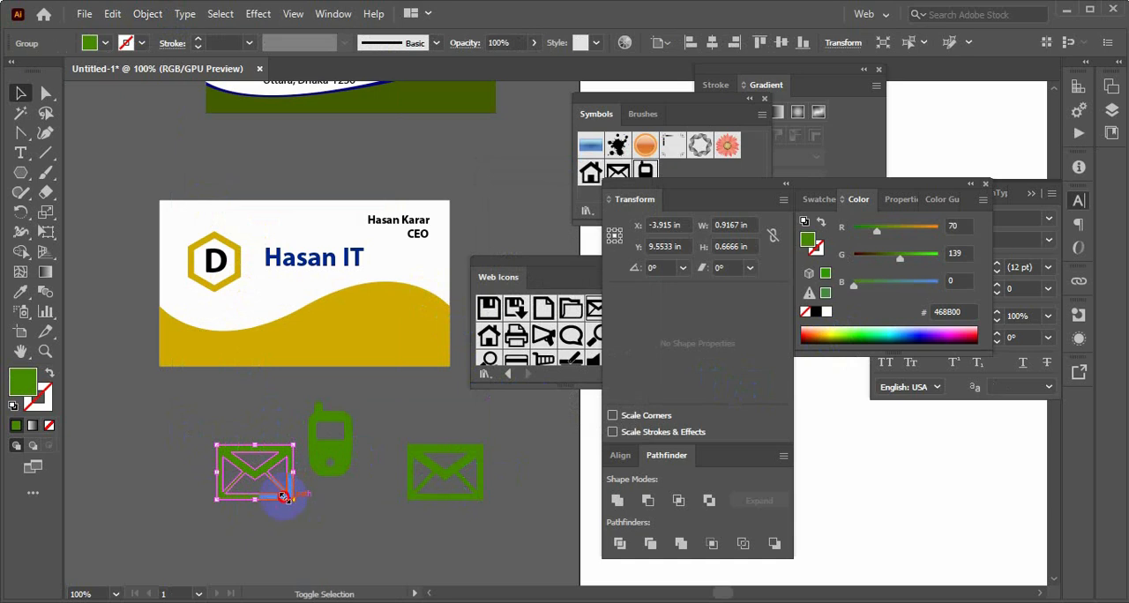
pyautogui.moveTo(284, 498); pyautogui.dragTo(284, 357)
pyautogui.click(227, 431)
pyautogui.click(256, 484)
pyautogui.click(225, 458)
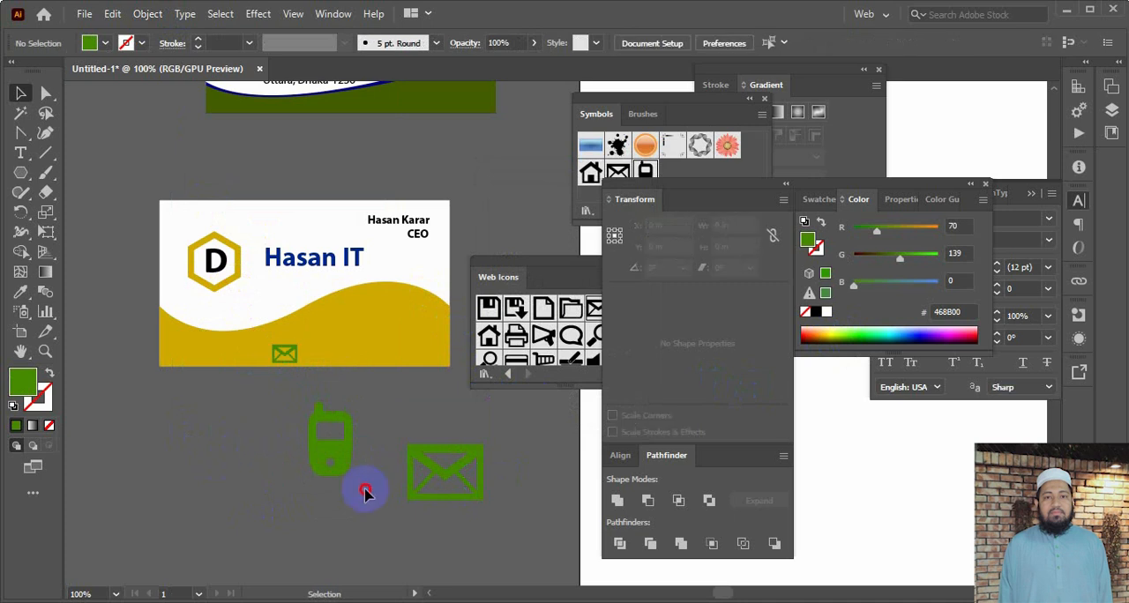
pyautogui.moveTo(365, 494); pyautogui.dragTo(340, 335)
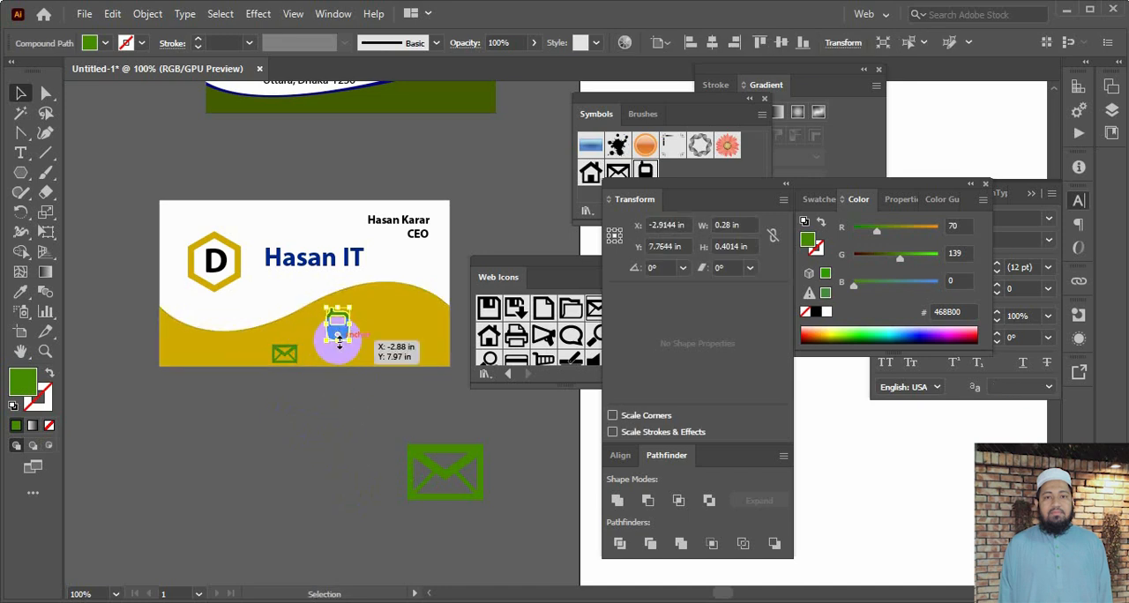
# Delete the phone and email icons from the gold footer and the remaining email icon below the card
pyautogui.press('Delete')
pyautogui.click(283, 361)
pyautogui.press('Delete')
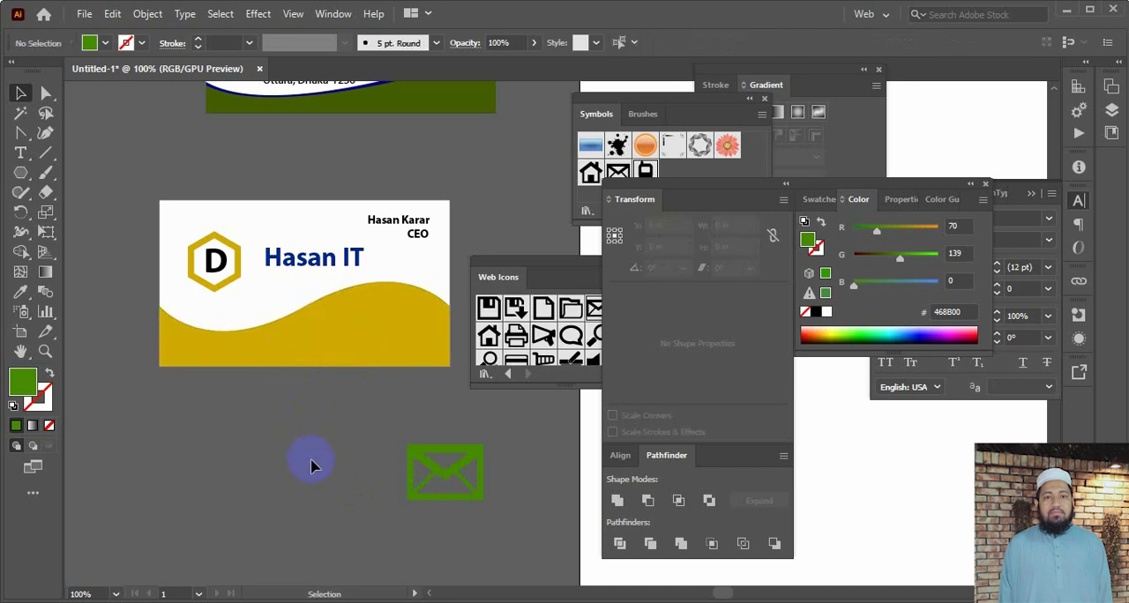
pyautogui.click(412, 484)
pyautogui.press('Delete')
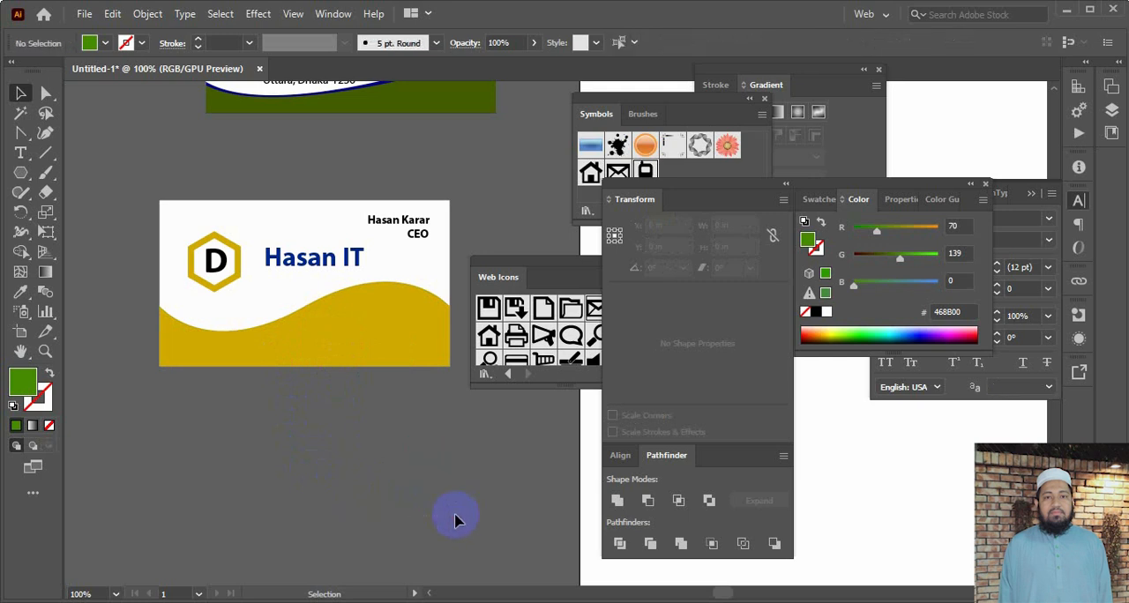
# Copy the e-mail address text from the first card onto the lower right of the second card's gold footer
pyautogui.scroll(3, 365, 479)
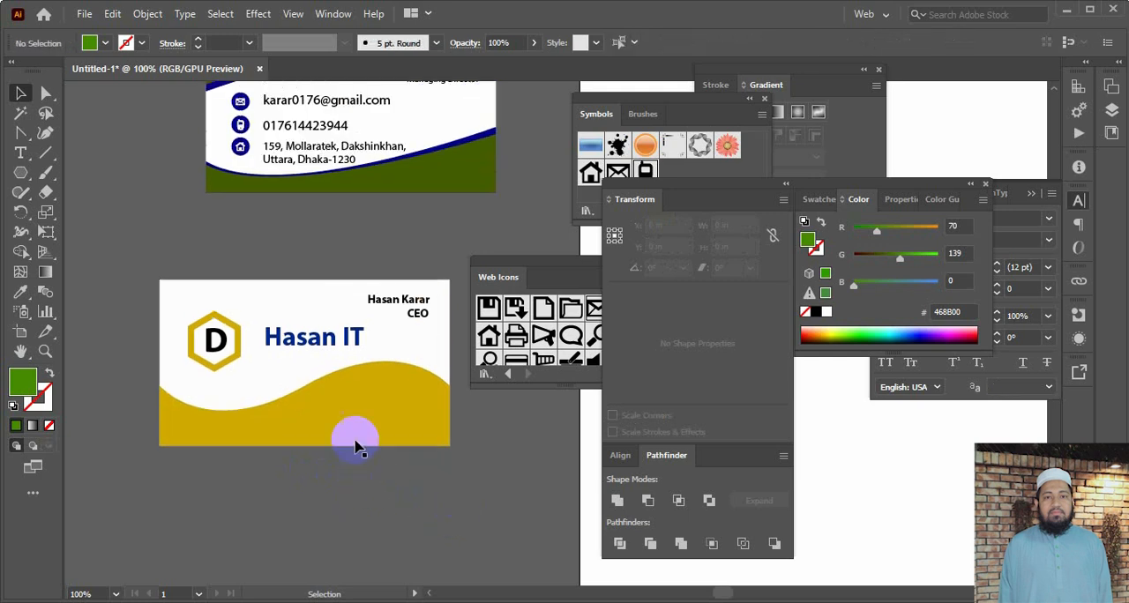
pyautogui.click(303, 149)
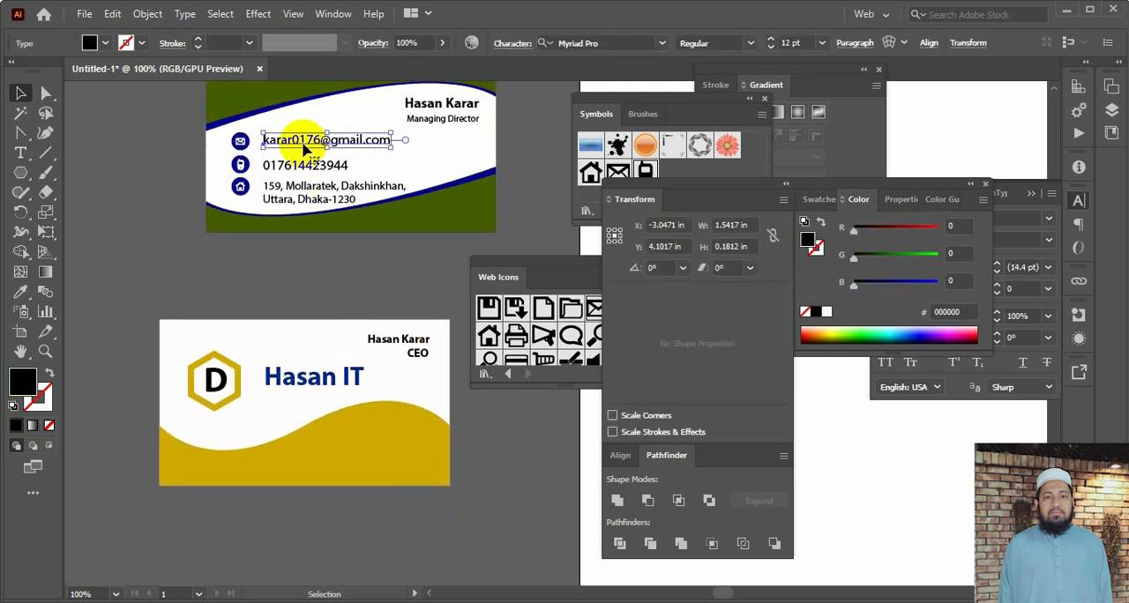
pyautogui.moveTo(304, 148); pyautogui.dragTo(356, 477)
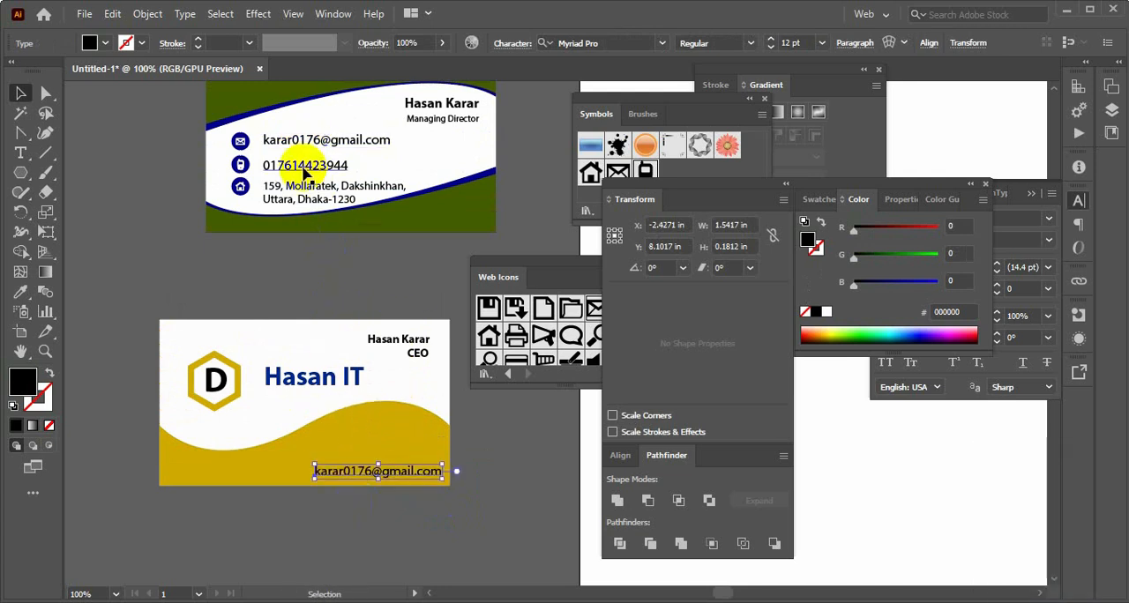
# Copy the first card's phone number above the e-mail address on the gold footer and bring it to the front
pyautogui.moveTo(303, 173); pyautogui.dragTo(359, 456)
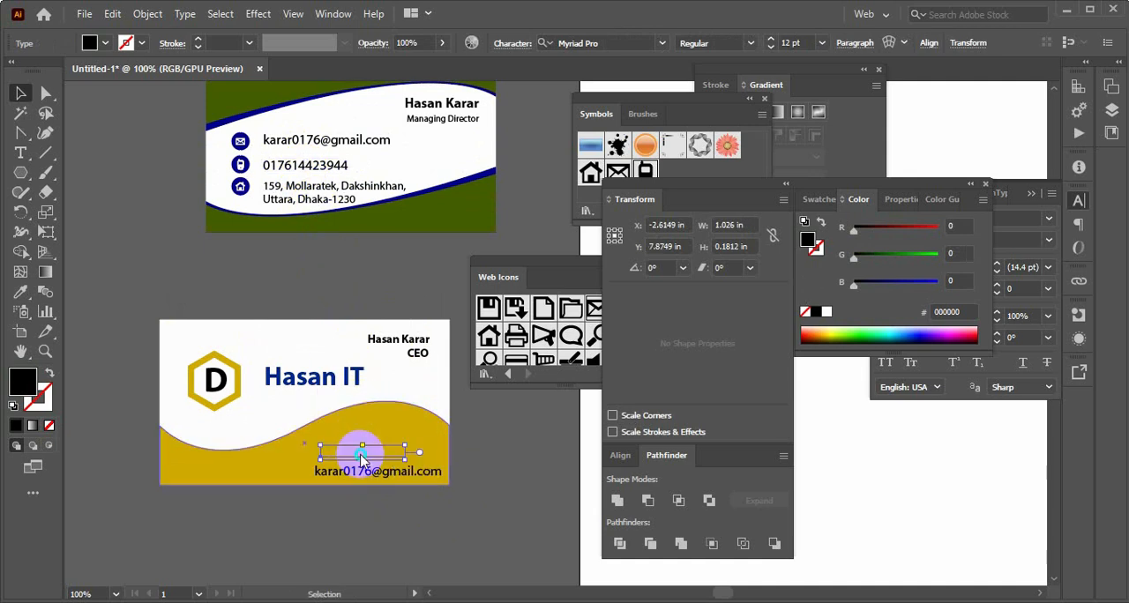
pyautogui.rightClick(363, 455)
pyautogui.moveTo(419, 370)
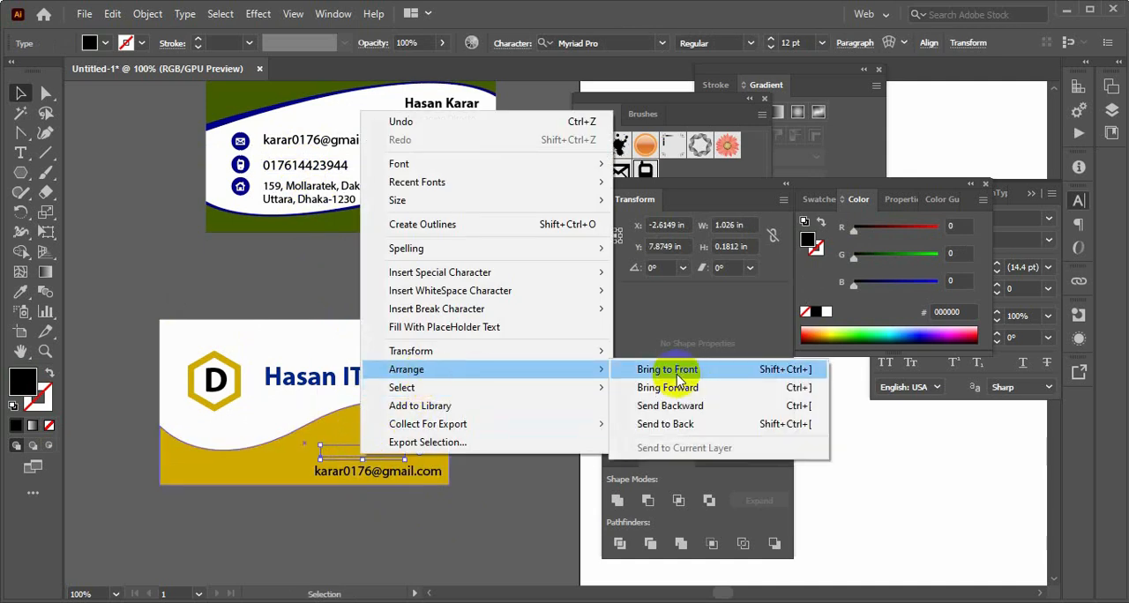
pyautogui.click(682, 374)
pyautogui.click(451, 524)
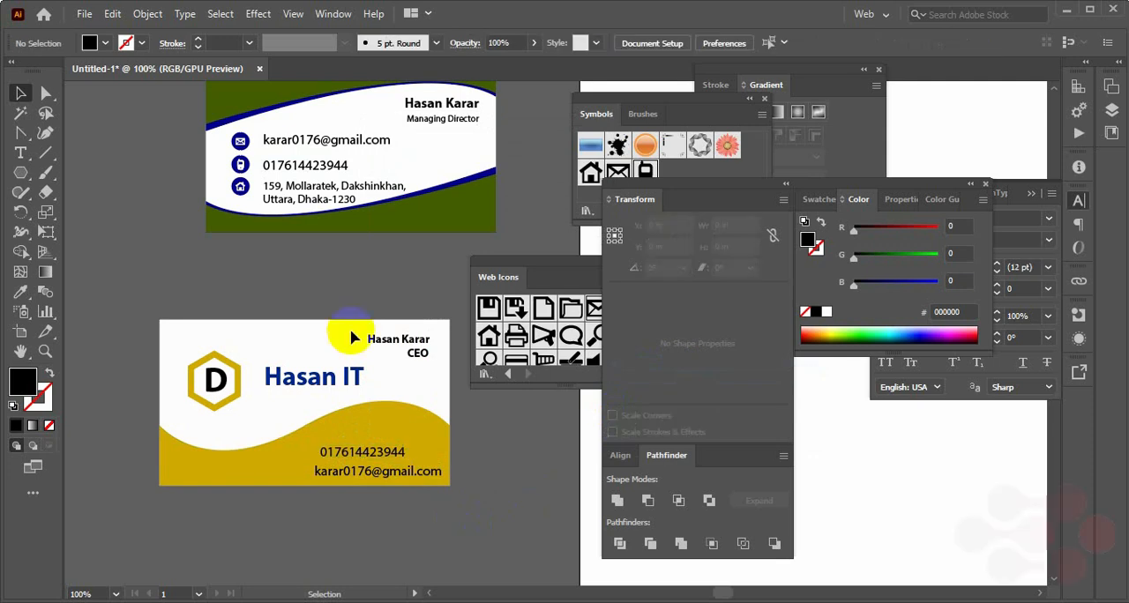
# Copy the first card's postal address to the lower left of the gold footer and bring it to the front
pyautogui.click(296, 201)
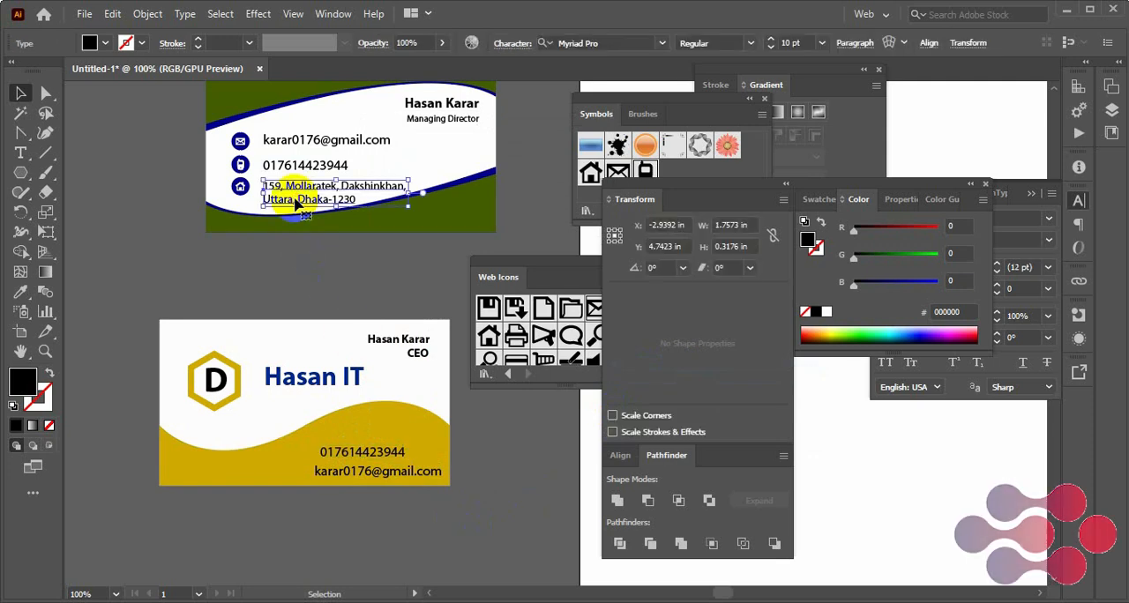
pyautogui.moveTo(298, 204); pyautogui.dragTo(184, 482)
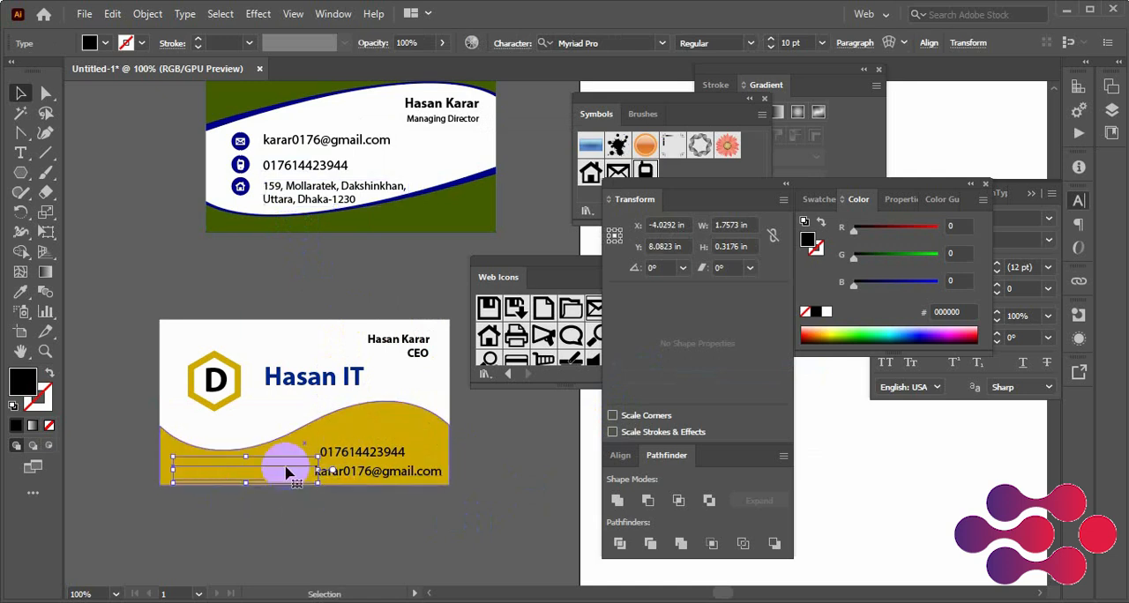
pyautogui.rightClick(288, 467)
pyautogui.moveTo(346, 394)
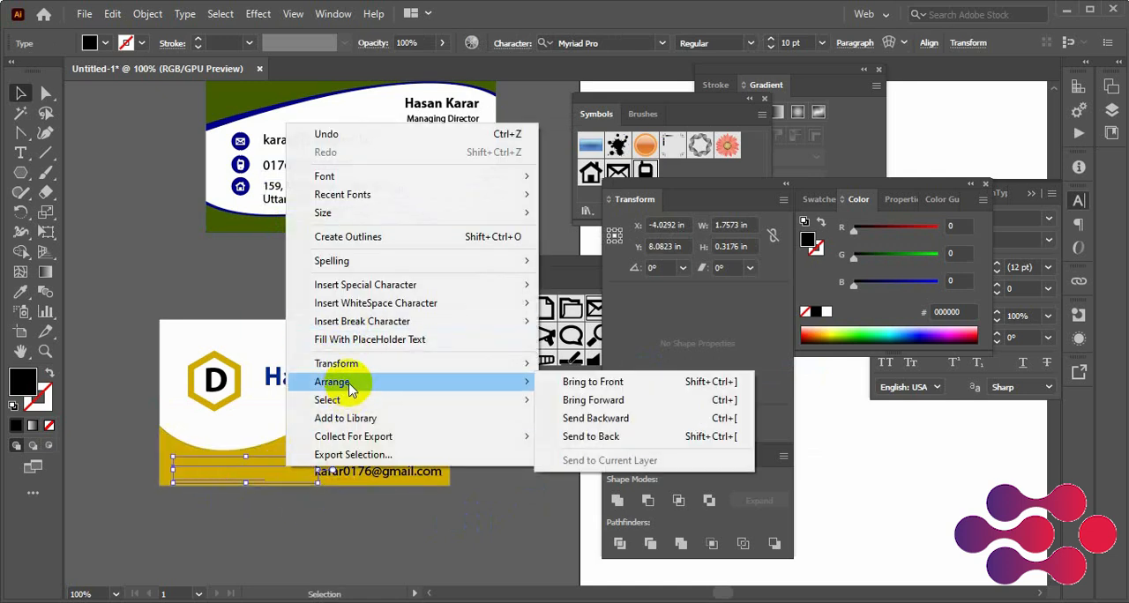
pyautogui.click(567, 371)
pyautogui.click(385, 491)
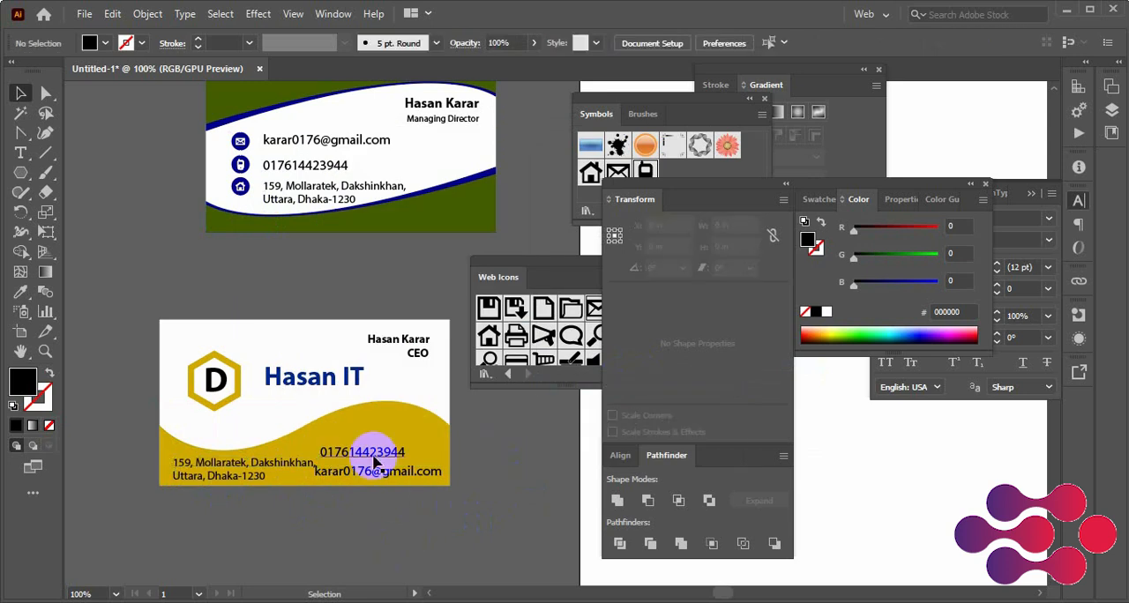
# Move the phone number and e-mail address higher on the second card's gold footer
pyautogui.moveTo(373, 467)
pyautogui.mouseDown()
pyautogui.moveTo(389, 441)
pyautogui.moveTo(385, 479)
pyautogui.moveTo(378, 448)
pyautogui.mouseUp()
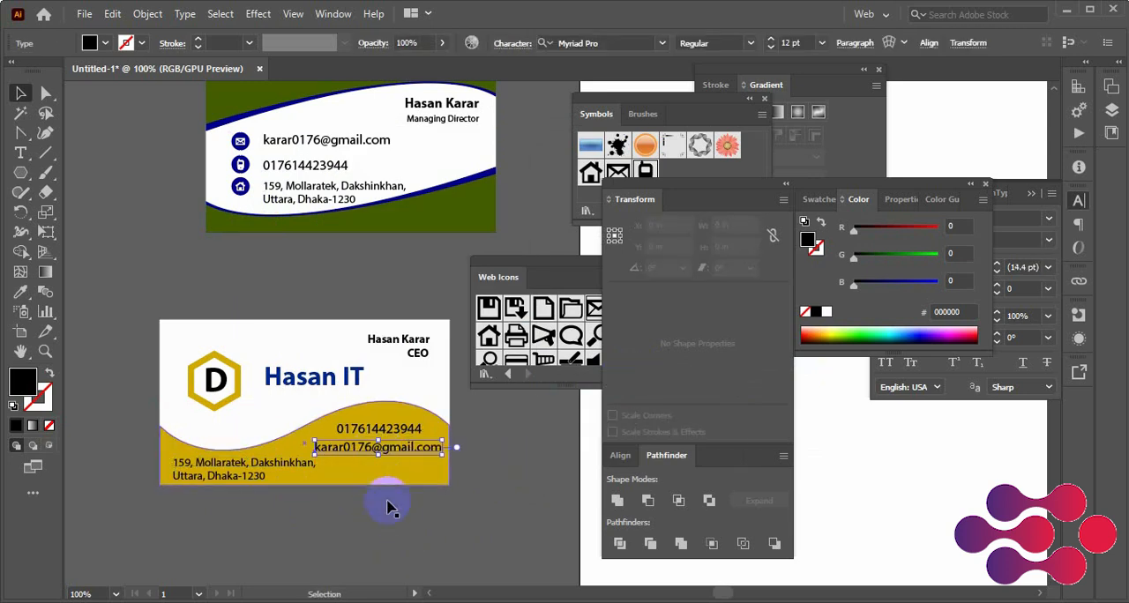
pyautogui.click(391, 510)
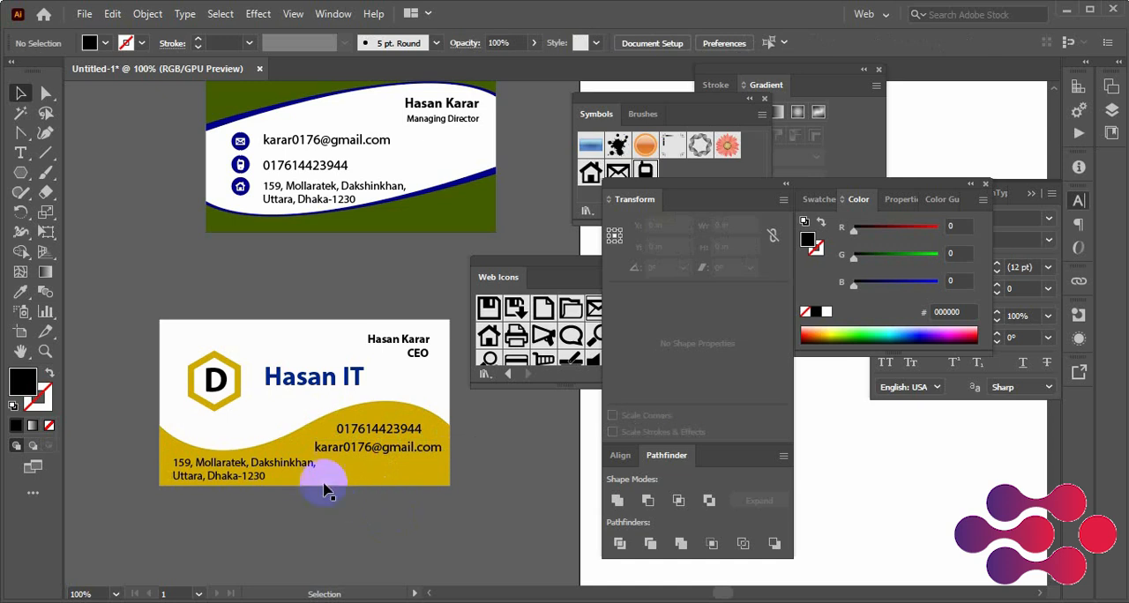
# Put the second card's postal address on a single line and nudge it down below the e-mail address
pyautogui.click(294, 470)
pyautogui.press('t')
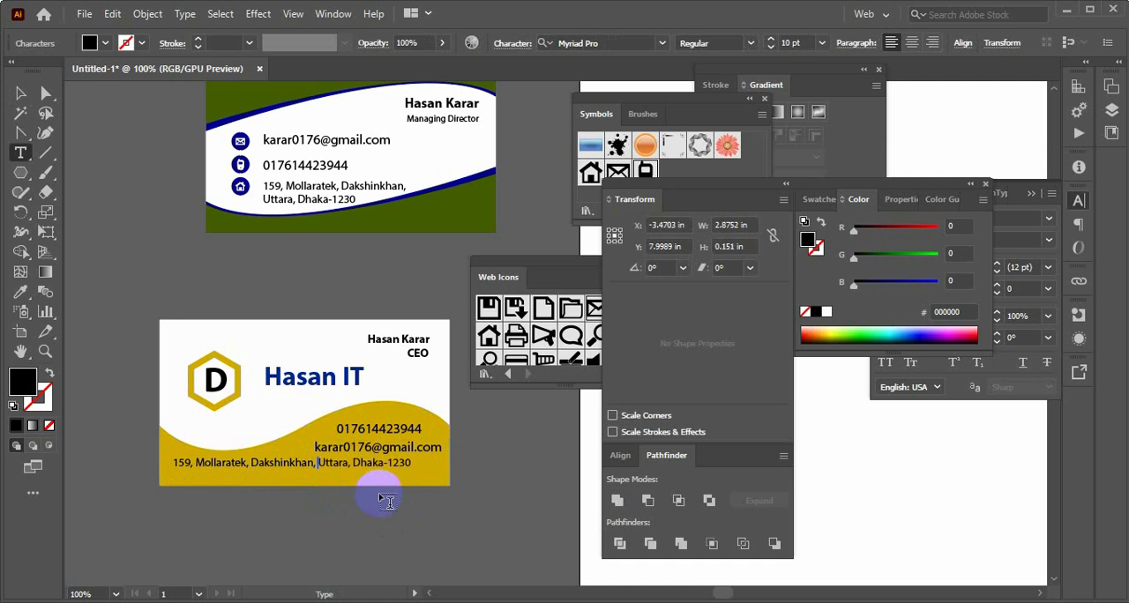
pyautogui.click(19, 92)
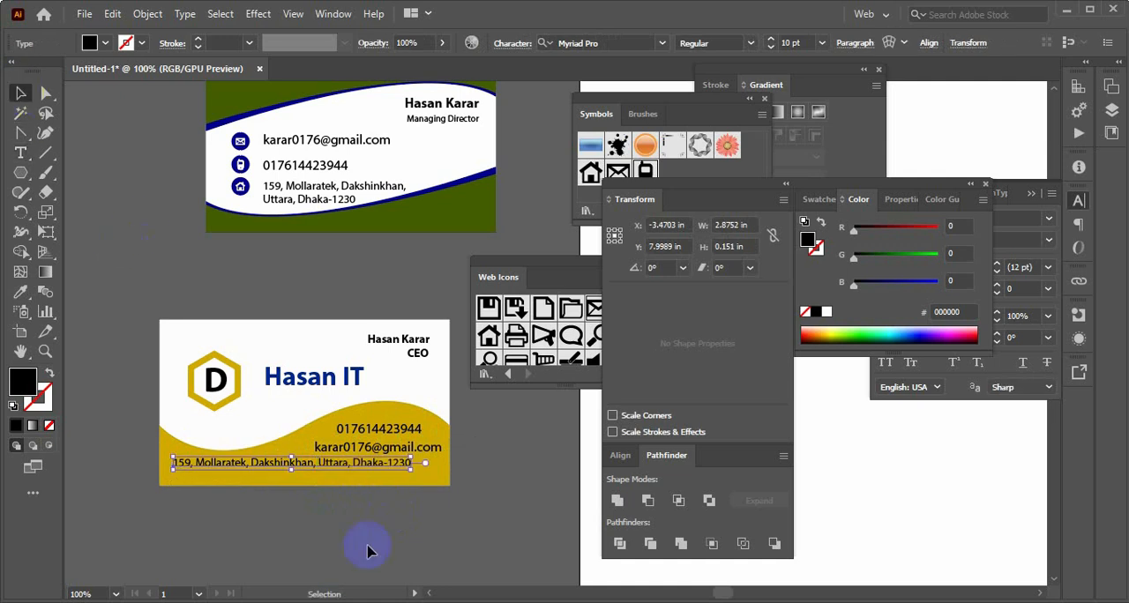
pyautogui.press('Down')
pyautogui.press('Down')
pyautogui.press('Down')
pyautogui.press('Down')
pyautogui.press('Down')
pyautogui.press('Down')
pyautogui.press('Down')
pyautogui.press('Down')
pyautogui.press('Down')
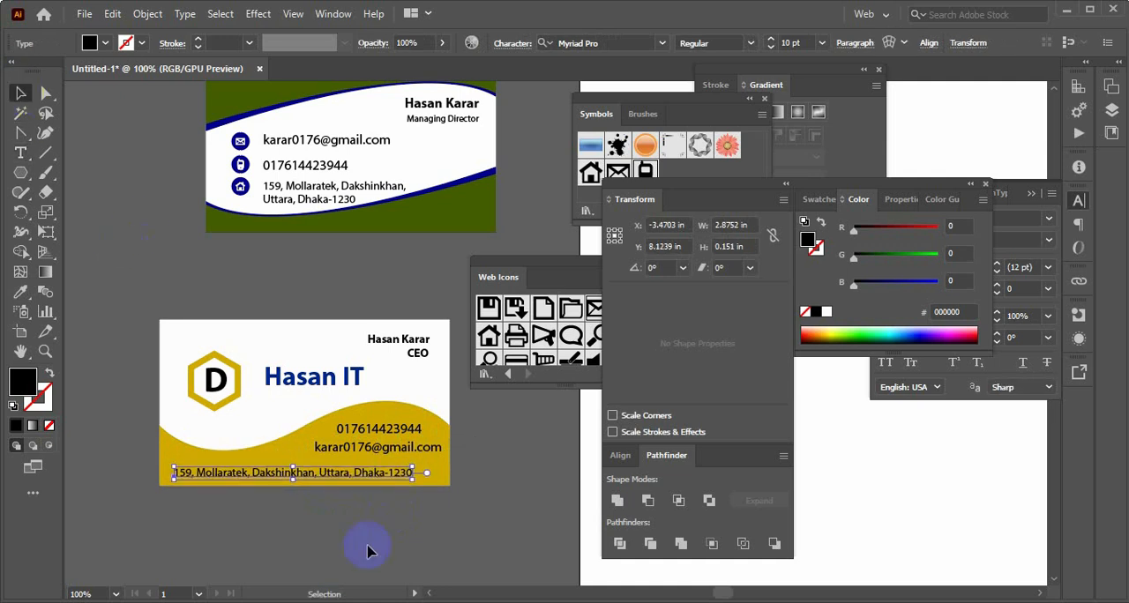
# Nudge the second card's postal address slightly to the right on the gold footer
pyautogui.press('Right')
pyautogui.press('Right')
pyautogui.press('Right')
pyautogui.press('Right')
pyautogui.press('Right')
pyautogui.press('Right')
pyautogui.press('Right')
pyautogui.press('Right')
pyautogui.press('Right')
pyautogui.press('Right')
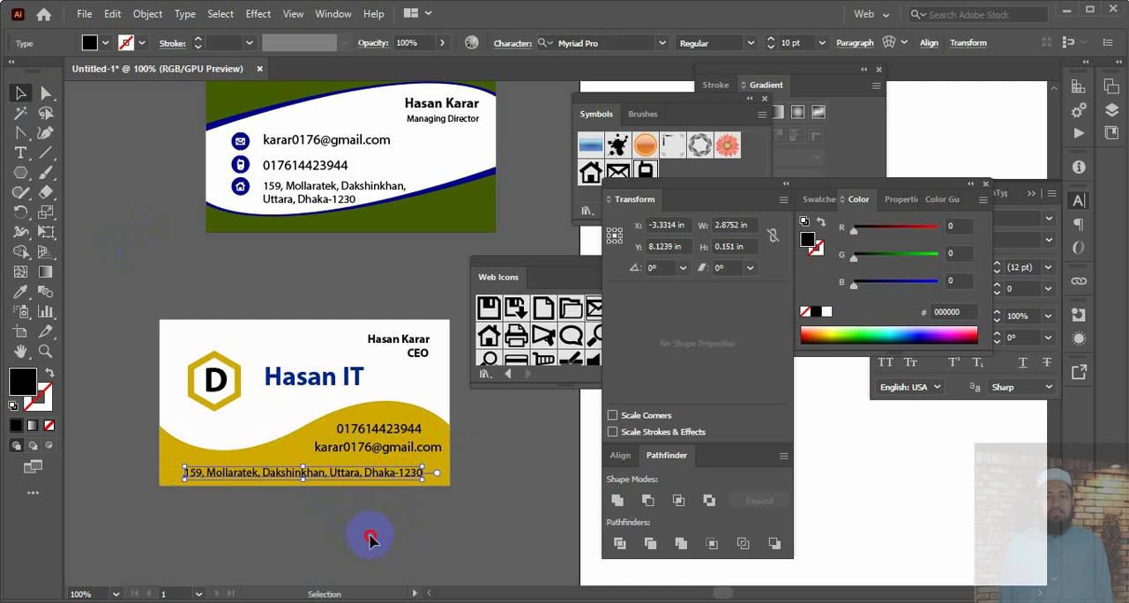
# Move the second card's e-mail address left and down so its right end lines up above the postal address's end
pyautogui.click(372, 449)
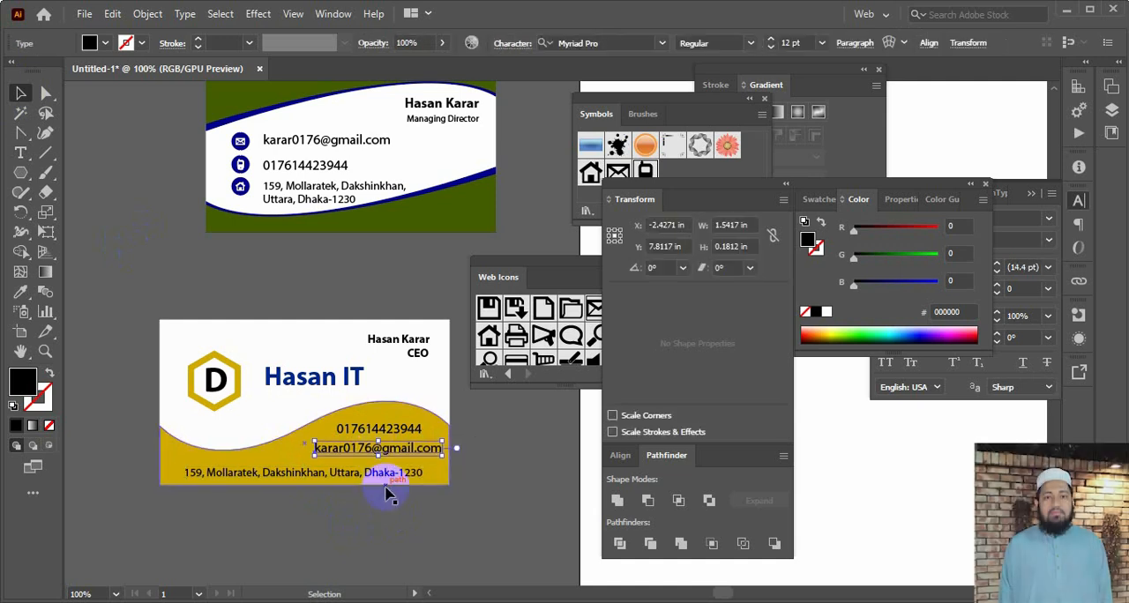
pyautogui.press('Left')
pyautogui.press('Left')
pyautogui.press('Left')
pyautogui.press('Left')
pyautogui.press('Left')
pyautogui.press('Left')
pyautogui.press('Left')
pyautogui.press('Left')
pyautogui.press('Left')
pyautogui.press('Left')
pyautogui.press('Down')
pyautogui.press('Down')
pyautogui.press('Down')
pyautogui.press('Down')
pyautogui.press('Down')
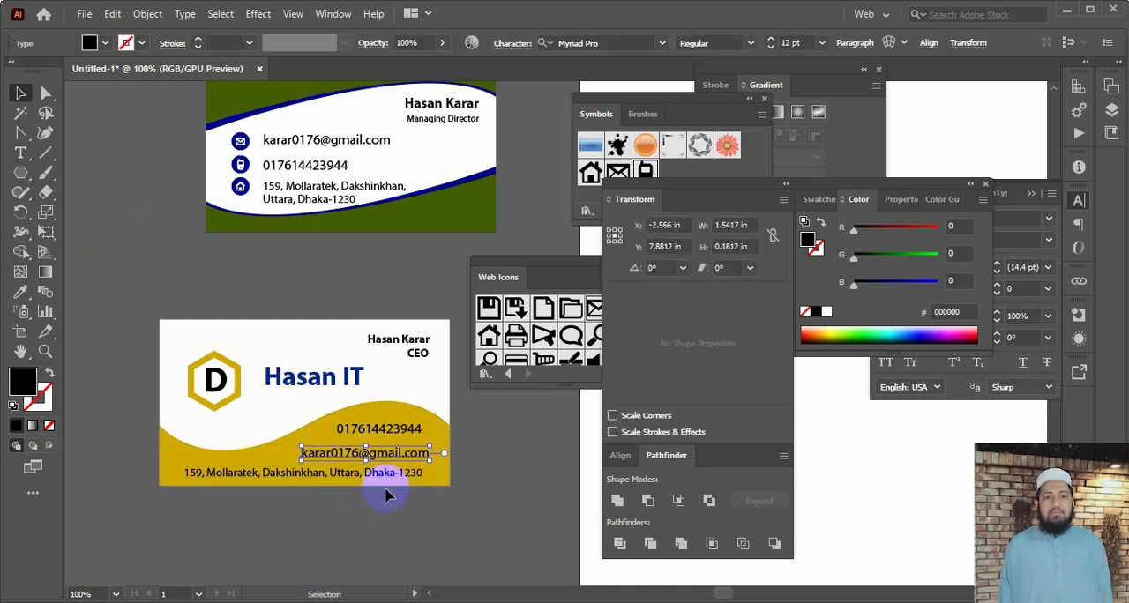
pyautogui.press('Left')
pyautogui.press('Left')
pyautogui.press('Left')
pyautogui.press('Left')
pyautogui.press('Left')
pyautogui.press('Left')
pyautogui.press('Left')
pyautogui.press('Left')
pyautogui.press('Left')
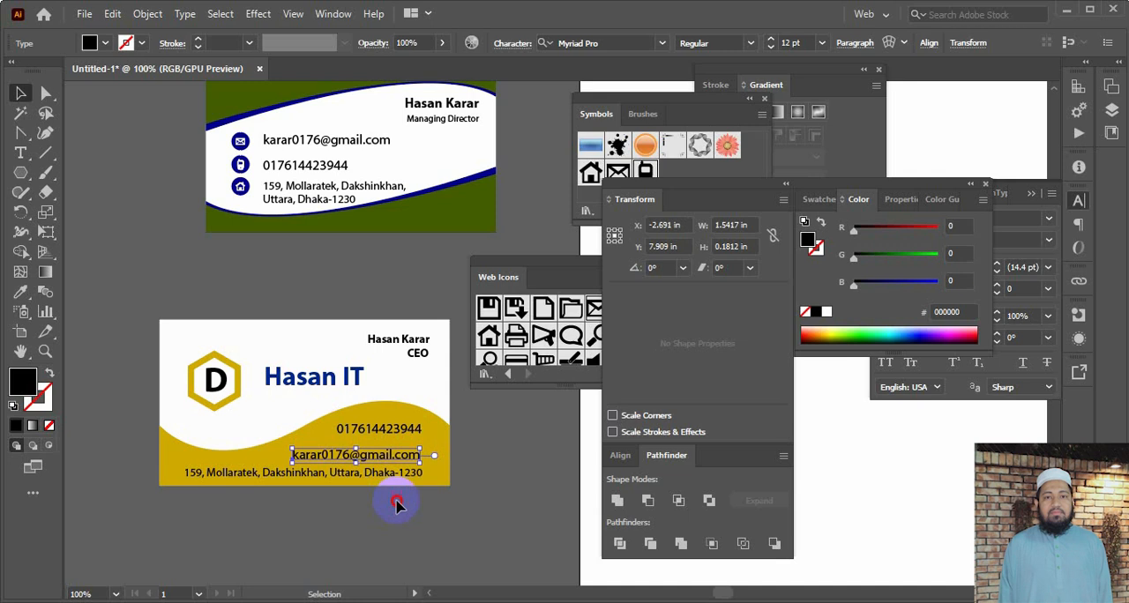
# Move the second card's phone number down so it sits right-aligned just above the e-mail address
pyautogui.click(397, 505)
pyautogui.moveTo(410, 431); pyautogui.dragTo(400, 442)
pyautogui.click(490, 525)
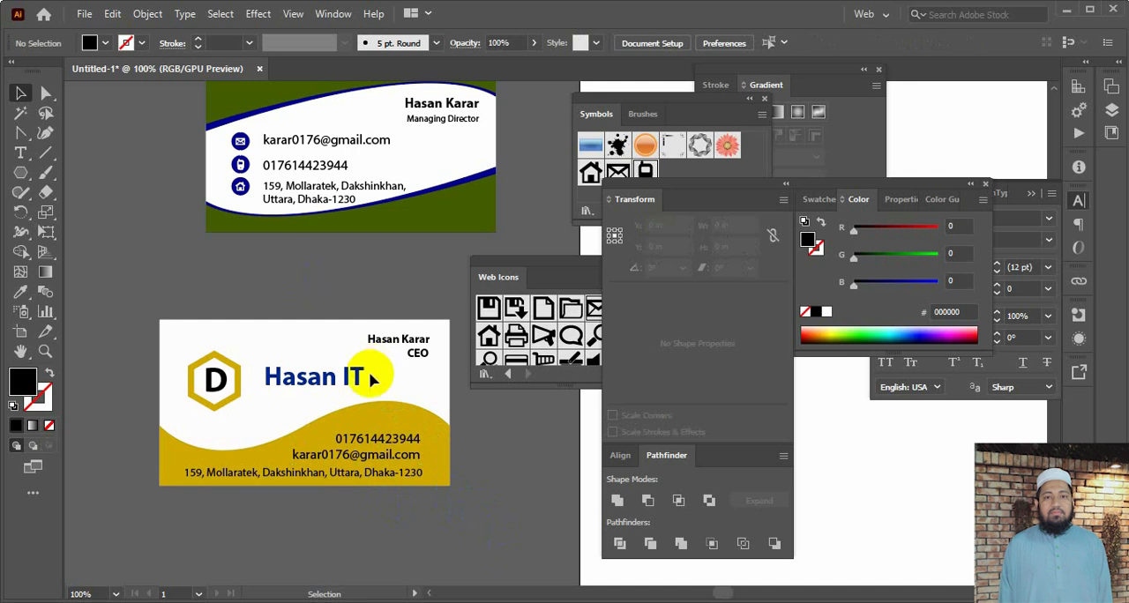
# Move the blue company name on the second card slightly upward
pyautogui.click(295, 374)
pyautogui.moveTo(201, 379); pyautogui.dragTo(297, 372)
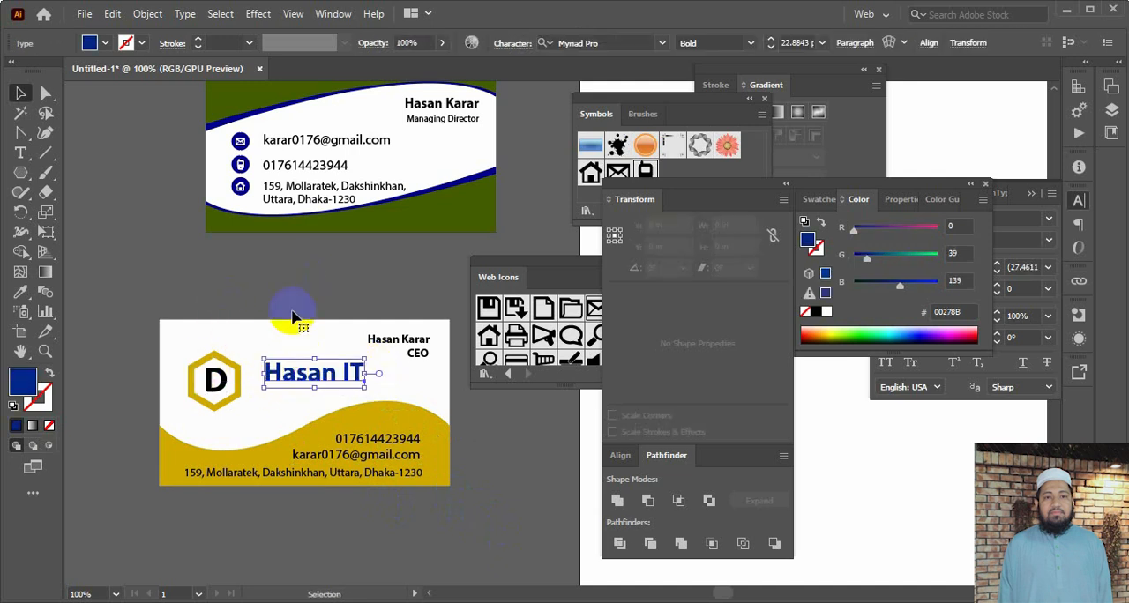
pyautogui.click(291, 302)
# Copy the second card's e-mail address from the gold footer to the white area just below the company name
pyautogui.click(355, 454)
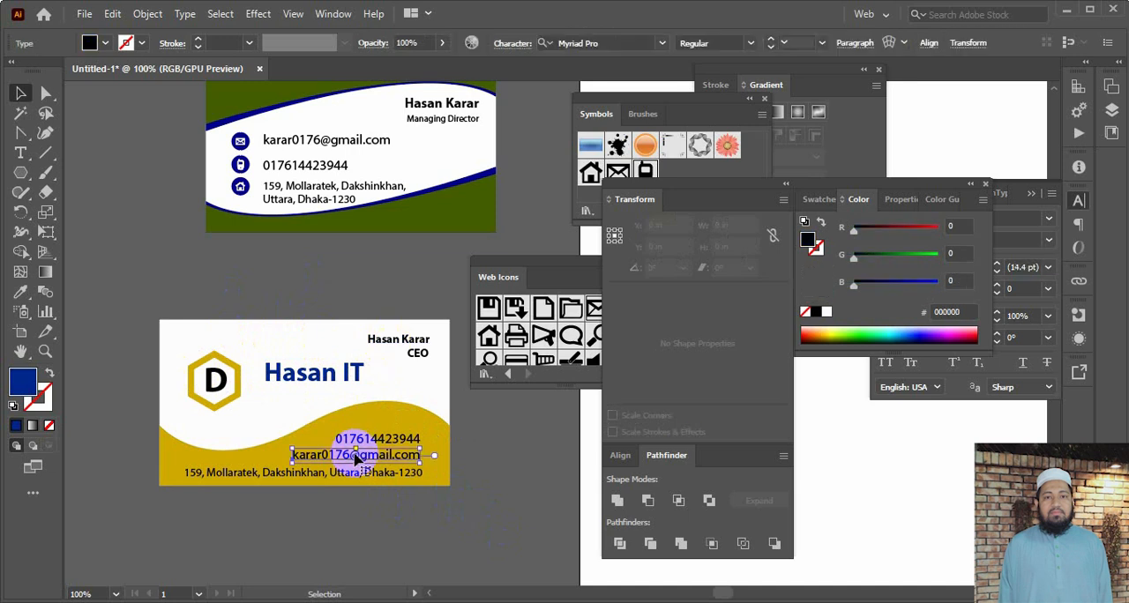
pyautogui.moveTo(360, 456)
pyautogui.mouseDown()
pyautogui.moveTo(319, 406)
pyautogui.moveTo(362, 476)
pyautogui.moveTo(327, 454)
pyautogui.moveTo(353, 454)
pyautogui.mouseUp()
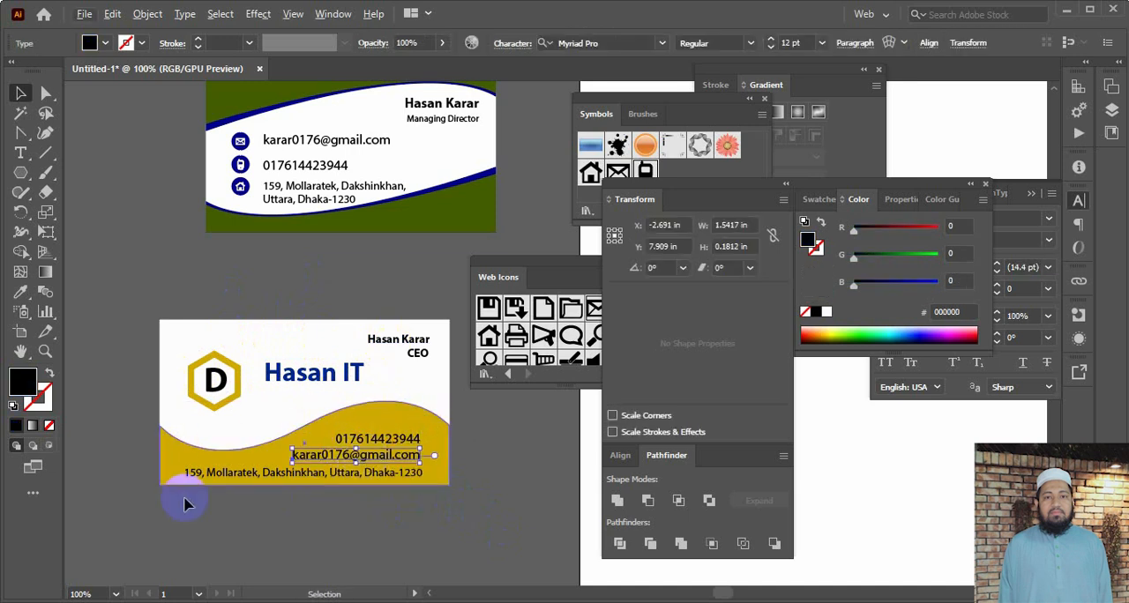
pyautogui.click(190, 532)
pyautogui.click(370, 458)
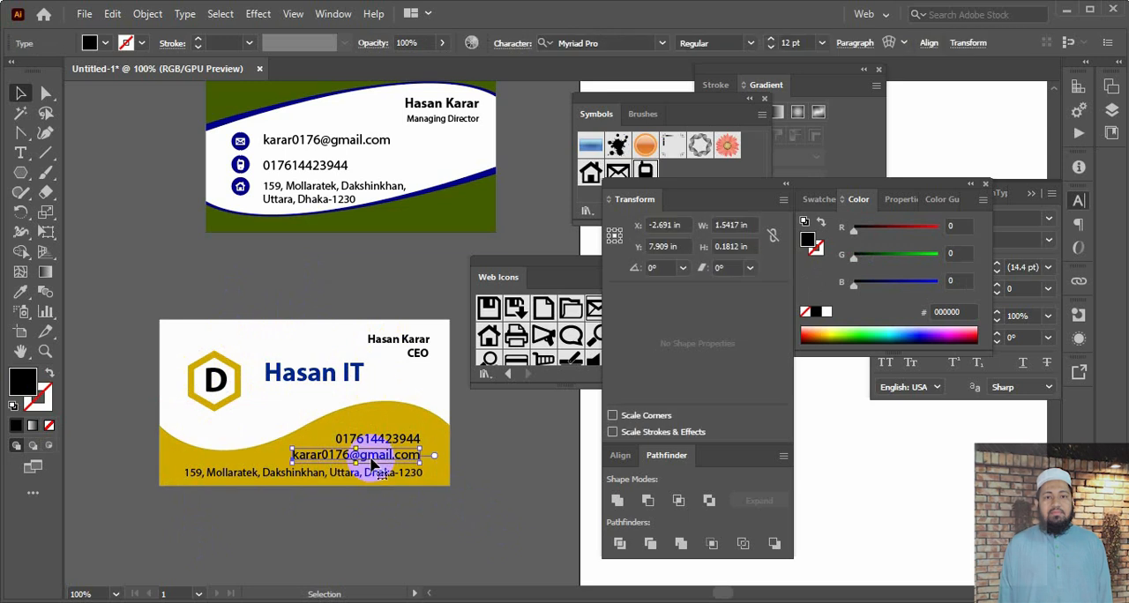
pyautogui.moveTo(369, 455); pyautogui.dragTo(332, 399)
# Replace the copied e-mail text below the company name with the tagline "A web and Graphics Solutions Agency"
pyautogui.press('t')
pyautogui.tripleClick(332, 399)
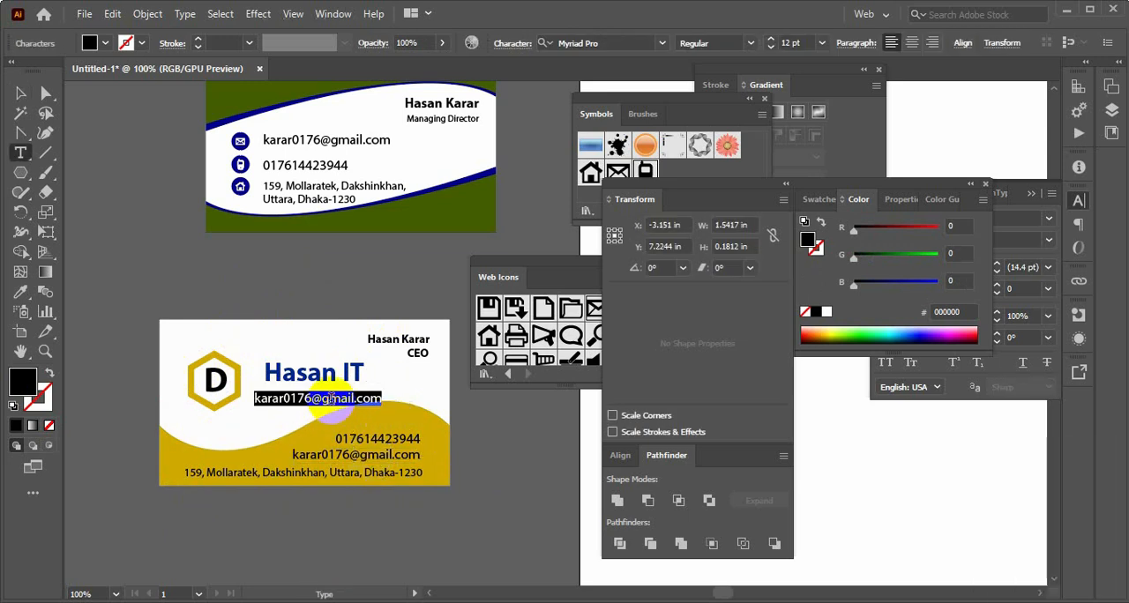
pyautogui.write('A')
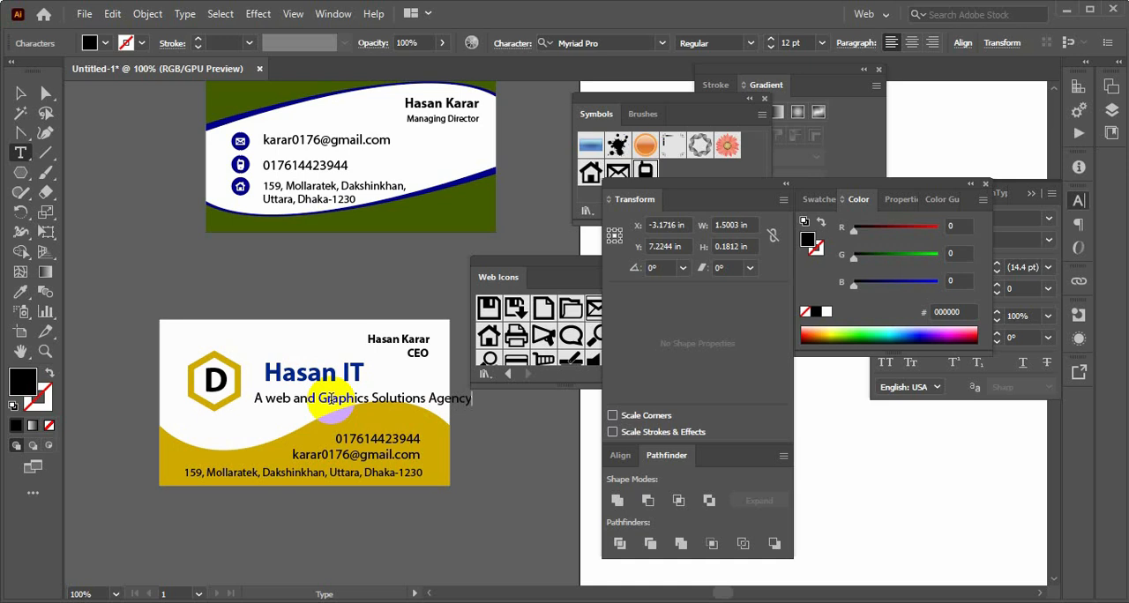
pyautogui.click(93, 179)
pyautogui.click(21, 93)
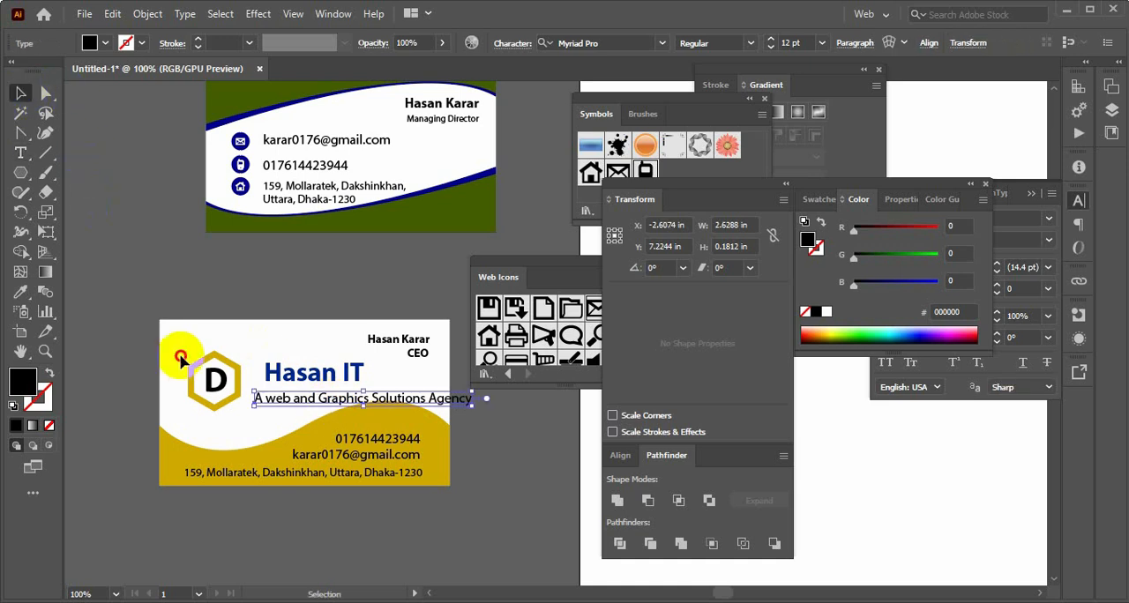
# Move the hexagon logo together with its letter D into the upper-left corner of the second card
pyautogui.moveTo(181, 357); pyautogui.dragTo(215, 398)
pyautogui.click(204, 396)
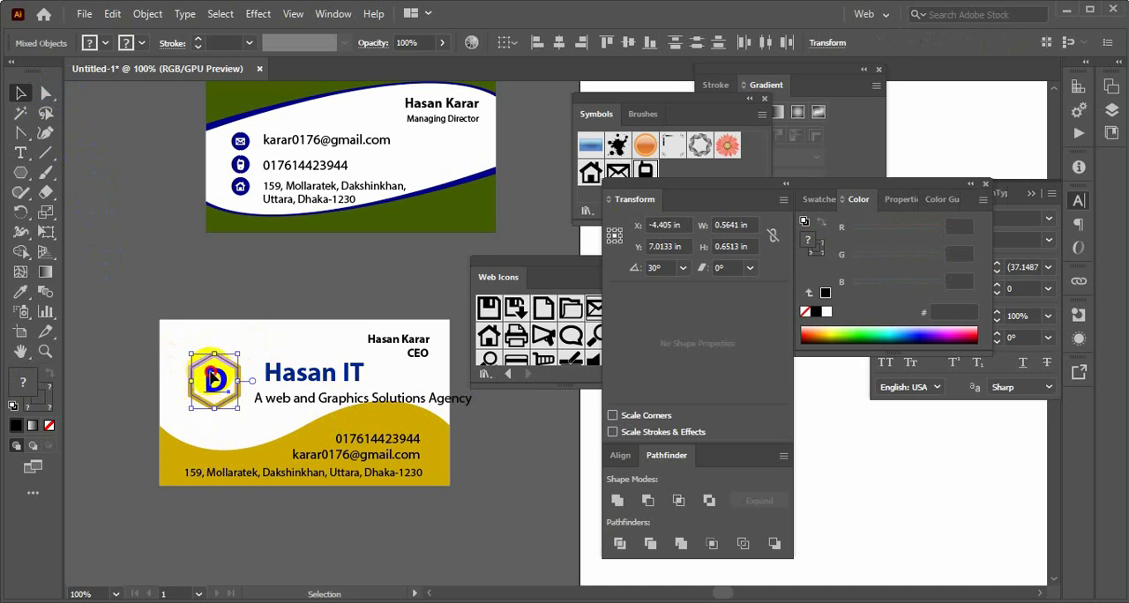
pyautogui.moveTo(215, 377); pyautogui.dragTo(187, 342)
# Move the tagline left and slightly up so it fits within the second card's width
pyautogui.moveTo(259, 398); pyautogui.dragTo(206, 397)
pyautogui.press('Up')
pyautogui.press('Up')
pyautogui.press('Up')
pyautogui.press('Up')
pyautogui.press('Left')
pyautogui.press('Left')
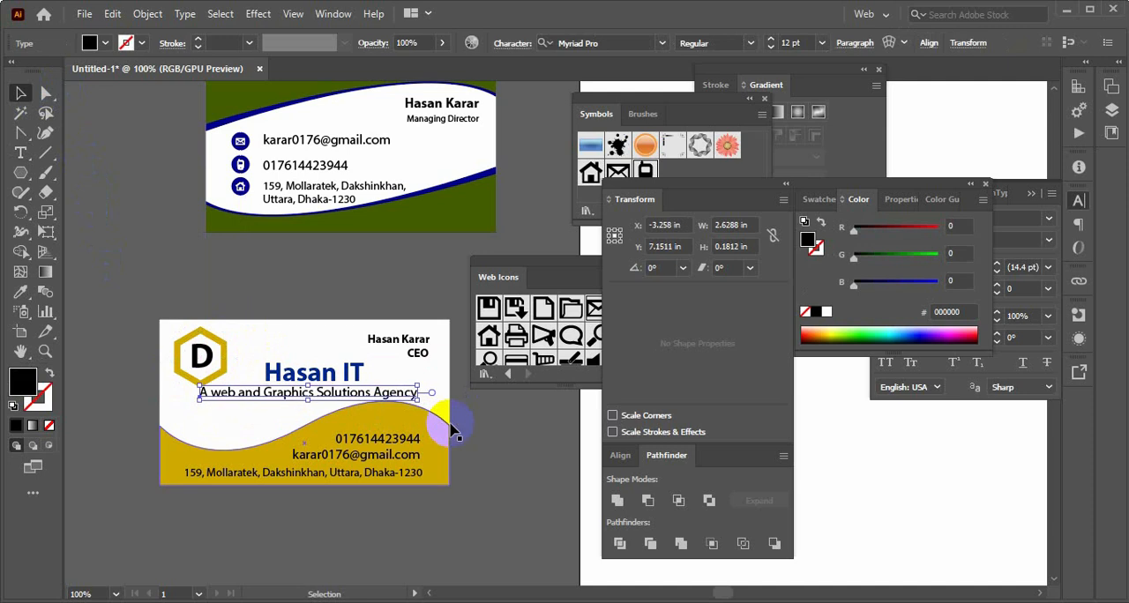
pyautogui.click(454, 427)
# Nudge the second card's company name upward to leave more space above the tagline
pyautogui.click(338, 371)
pyautogui.press('Up')
pyautogui.press('Up')
pyautogui.press('Up')
pyautogui.press('Up')
pyautogui.press('Up')
pyautogui.press('Up')
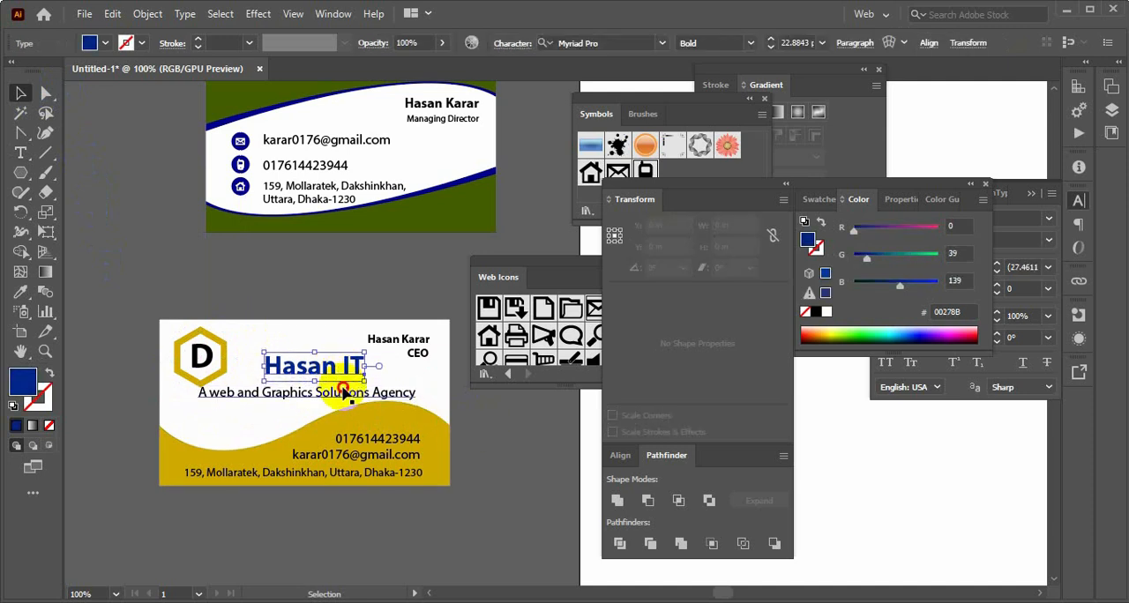
# Shift the tagline slightly to the right and fine-tune its height between the company name and the gold wave
pyautogui.click(347, 395)
pyautogui.press('Up')
pyautogui.press('Up')
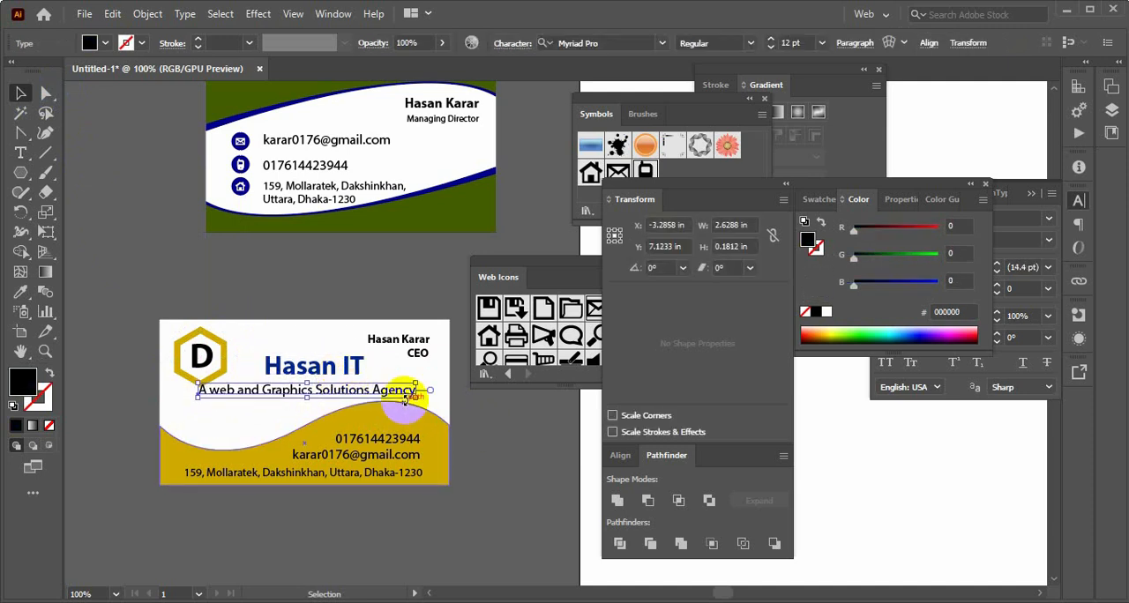
pyautogui.press('Right')
pyautogui.press('Right')
pyautogui.press('Right')
pyautogui.press('Right')
pyautogui.press('Right')
pyautogui.press('Right')
pyautogui.press('Right')
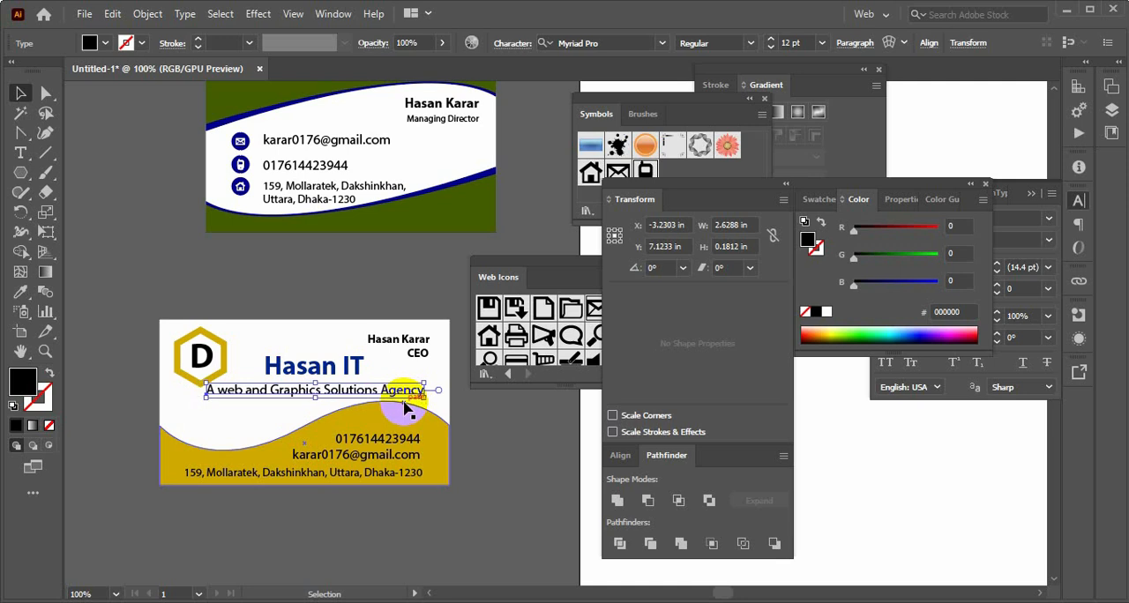
pyautogui.click(460, 411)
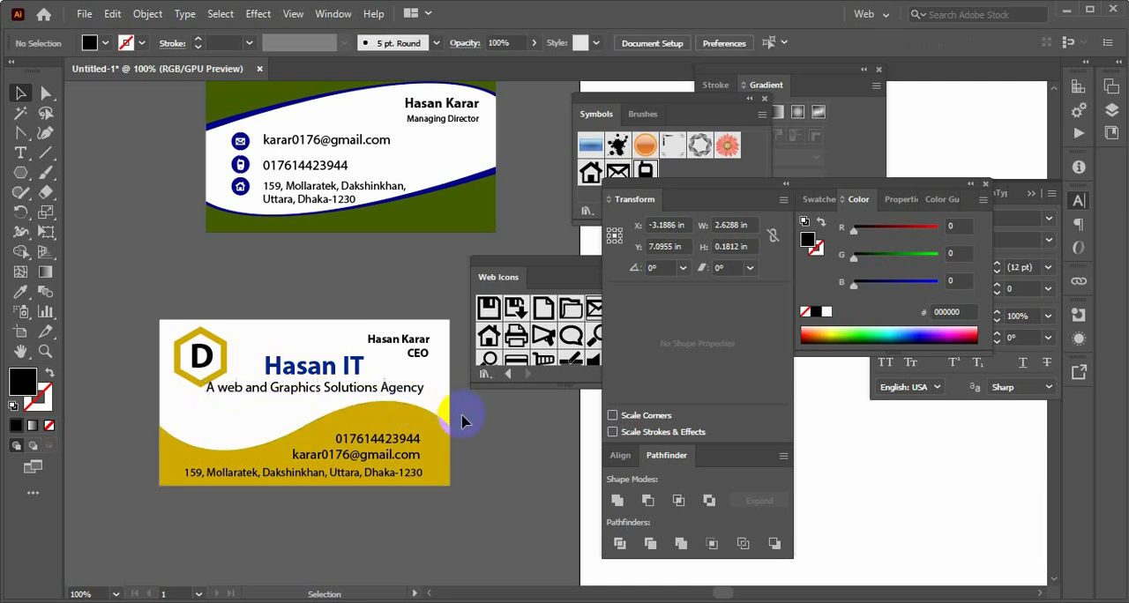
pyautogui.click(371, 400)
pyautogui.press('Down')
pyautogui.press('Down')
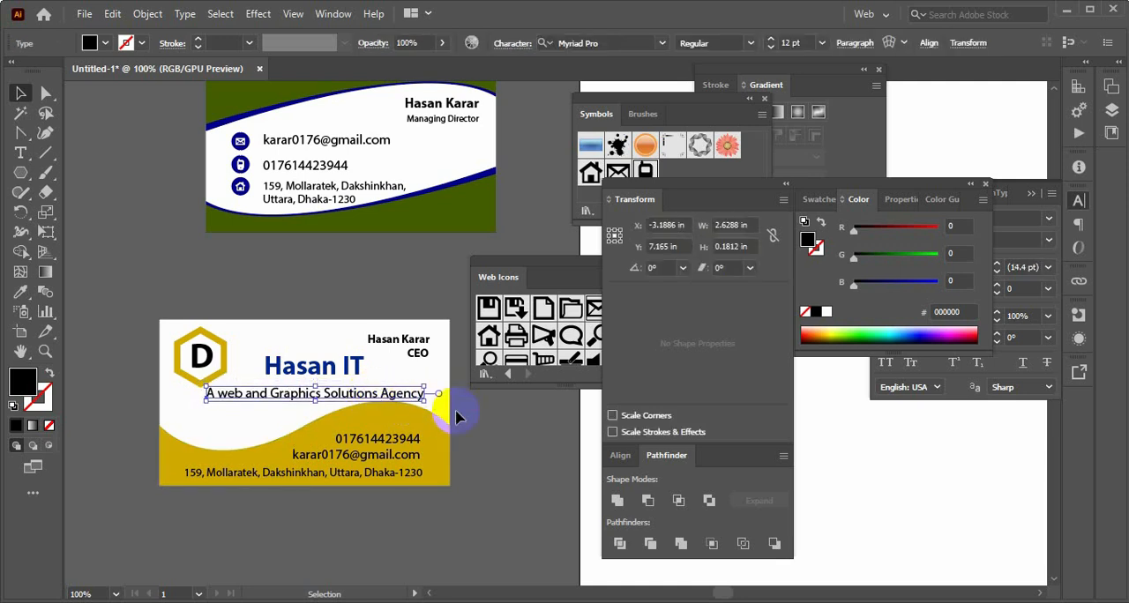
pyautogui.click(474, 419)
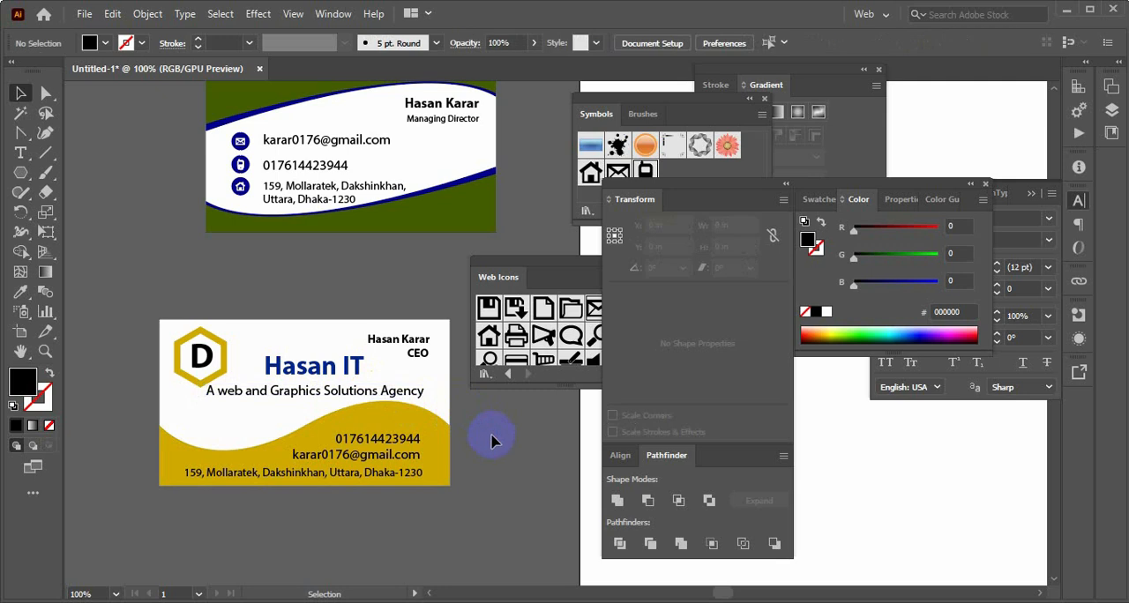
pyautogui.scroll(2, 492, 441)
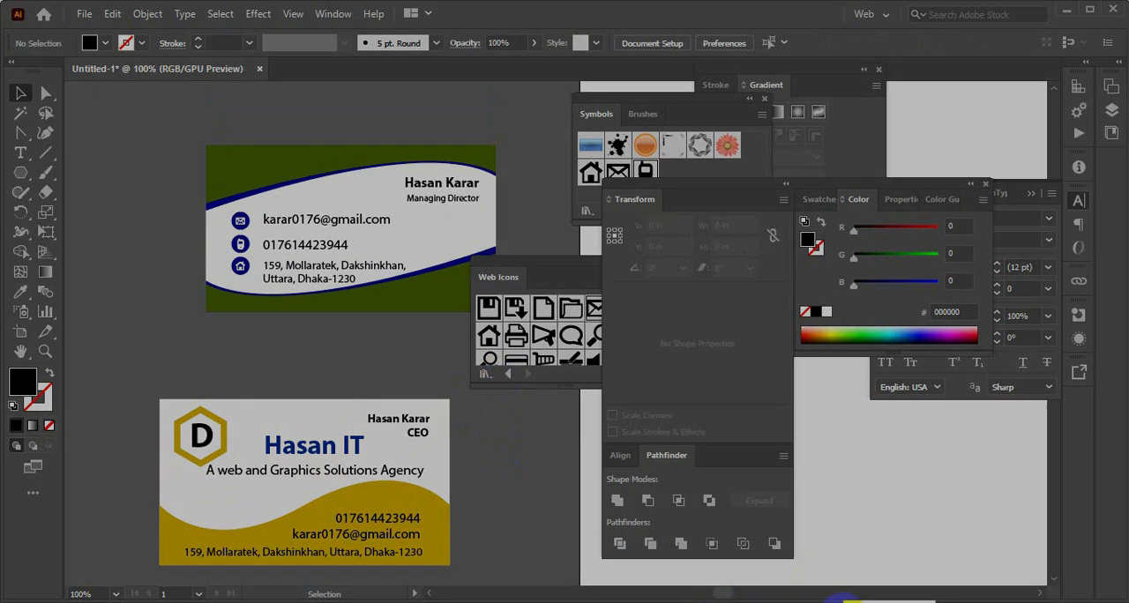
pyautogui.click(843, 602)
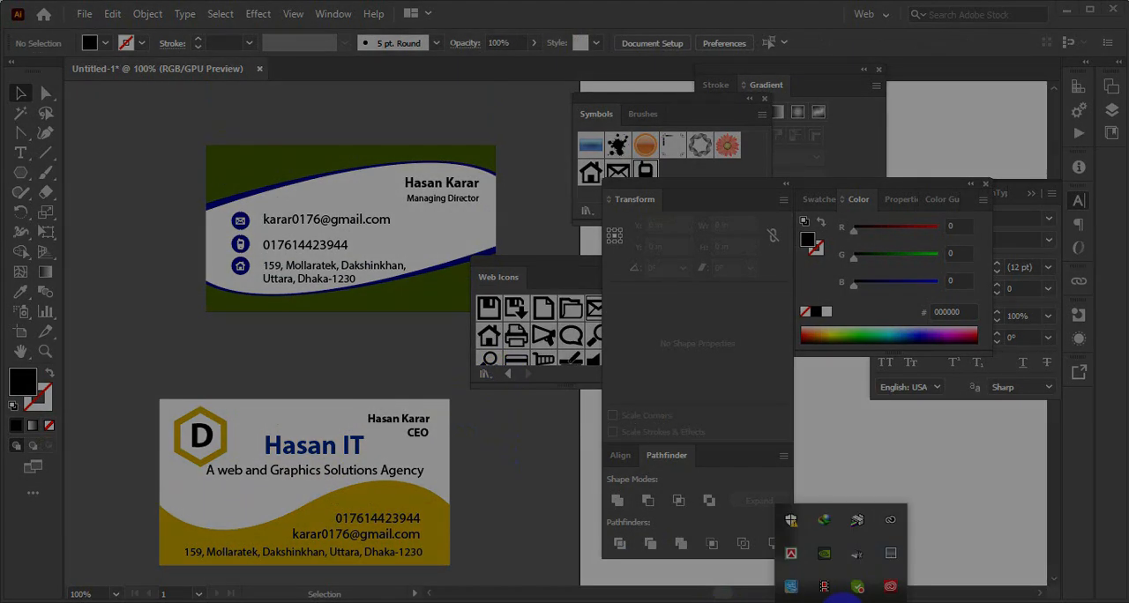